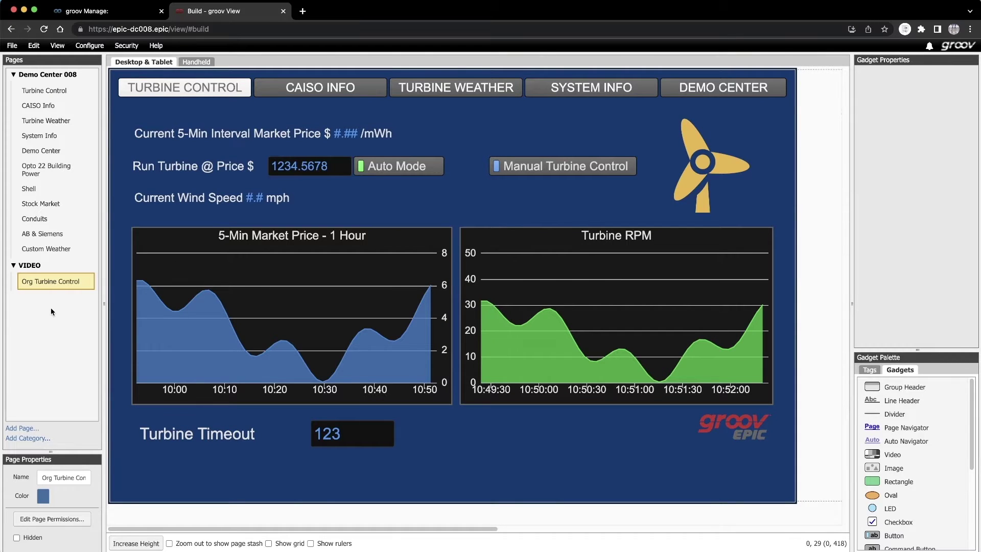
# - Duplicate the Org Turbine Control page, rename the copy 'New Turbine Control', and show the page stash
pyautogui.moveTo(46, 279)
pyautogui.rightClick(50, 281)
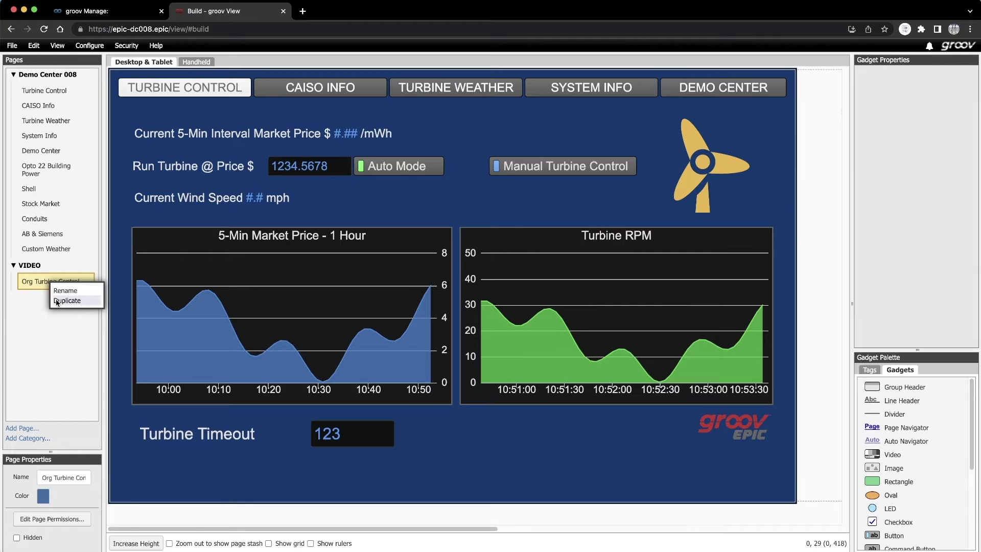
pyautogui.click(56, 300)
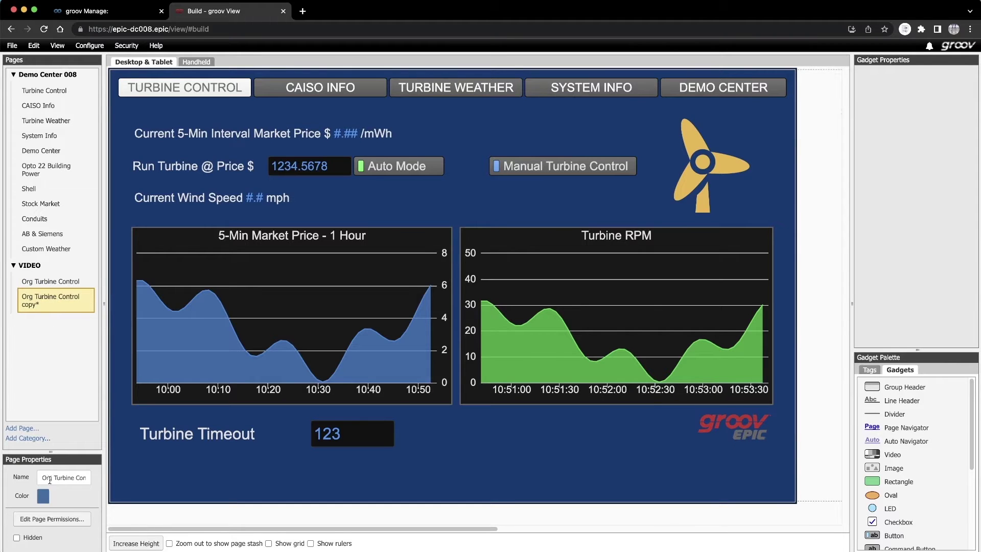
pyautogui.moveTo(57, 477); pyautogui.dragTo(40, 477)
pyautogui.write('New')
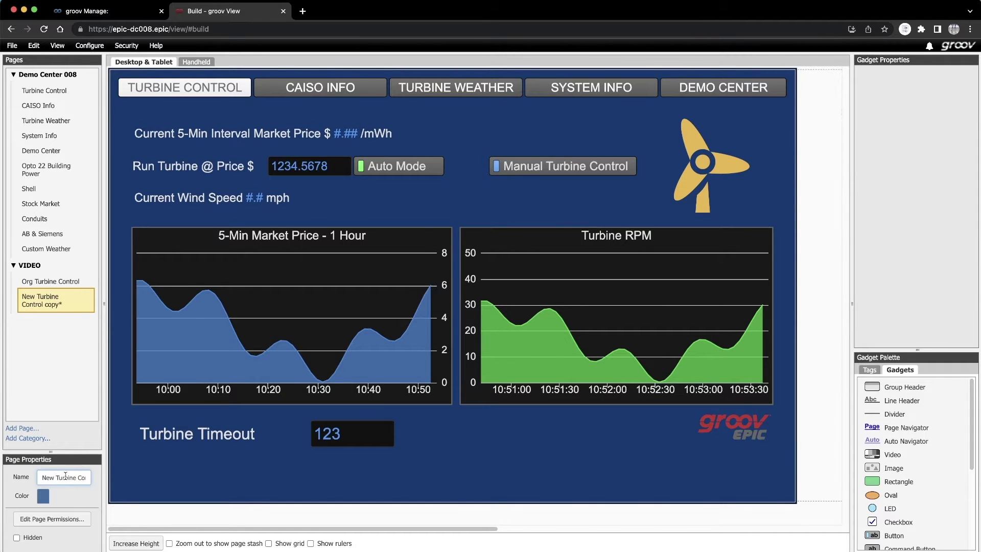
pyautogui.press('BackSpace')
pyautogui.press('BackSpace')
pyautogui.press('BackSpace')
pyautogui.press('BackSpace')
pyautogui.press('BackSpace')
pyautogui.press('Return')
pyautogui.click(170, 543)
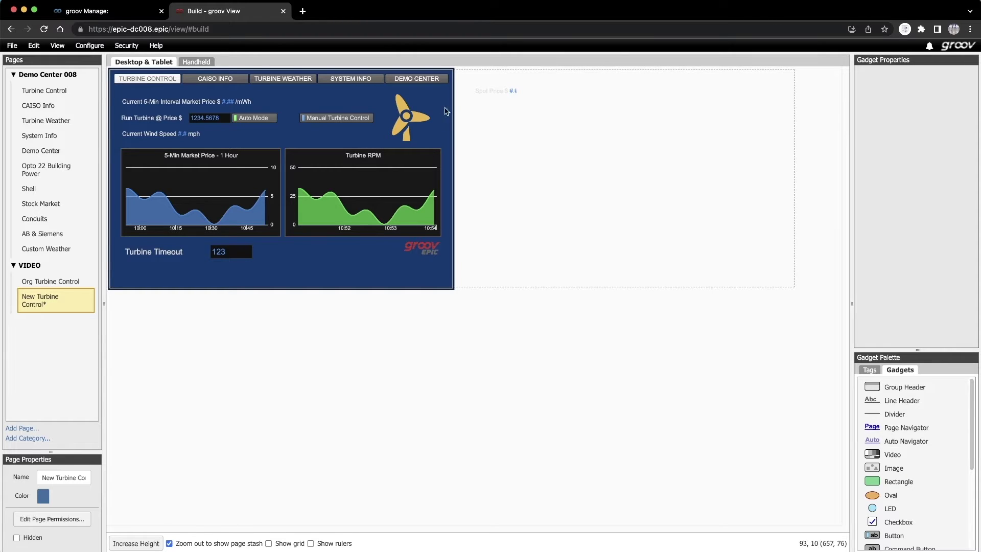
# - Move every gadget into the stash in both the Desktop & Tablet and Handheld layouts
pyautogui.moveTo(459, 73); pyautogui.dragTo(118, 263)
pyautogui.moveTo(191, 252); pyautogui.dragTo(503, 256)
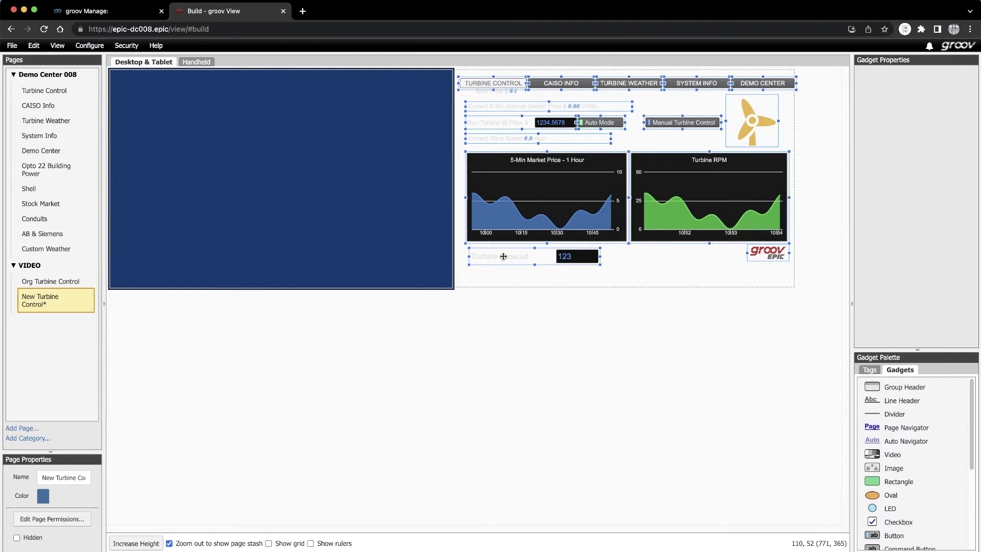
pyautogui.click(199, 62)
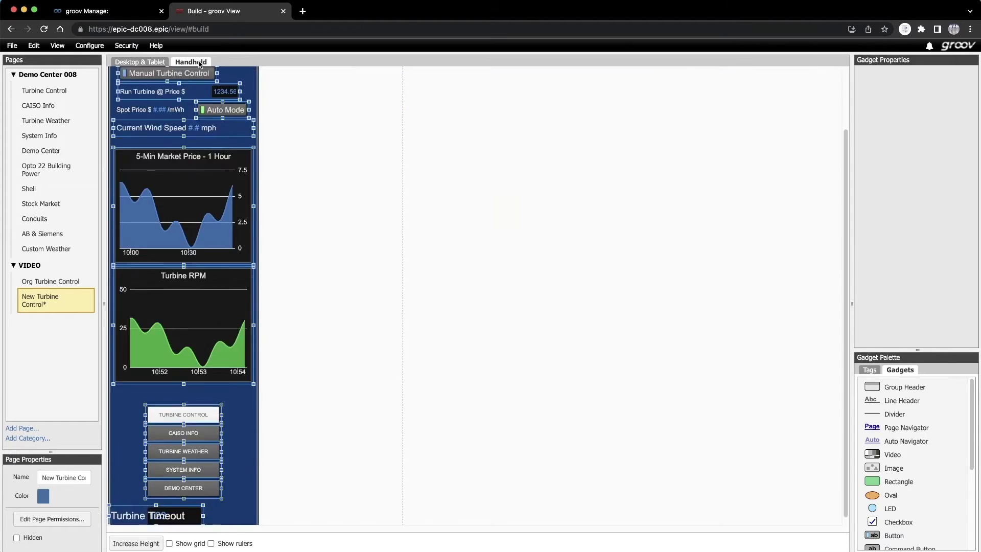
pyautogui.scroll(3, 156, 77)
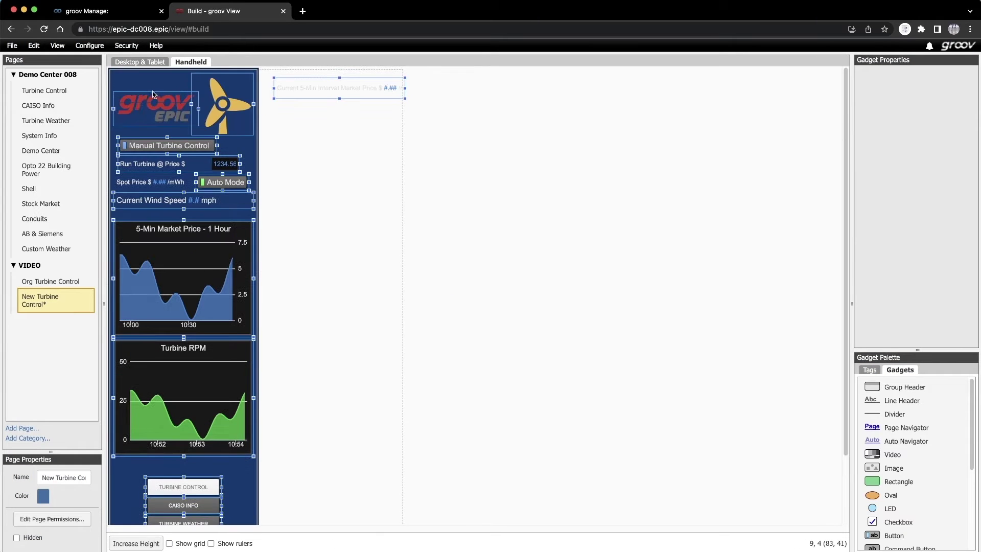
pyautogui.click(317, 123)
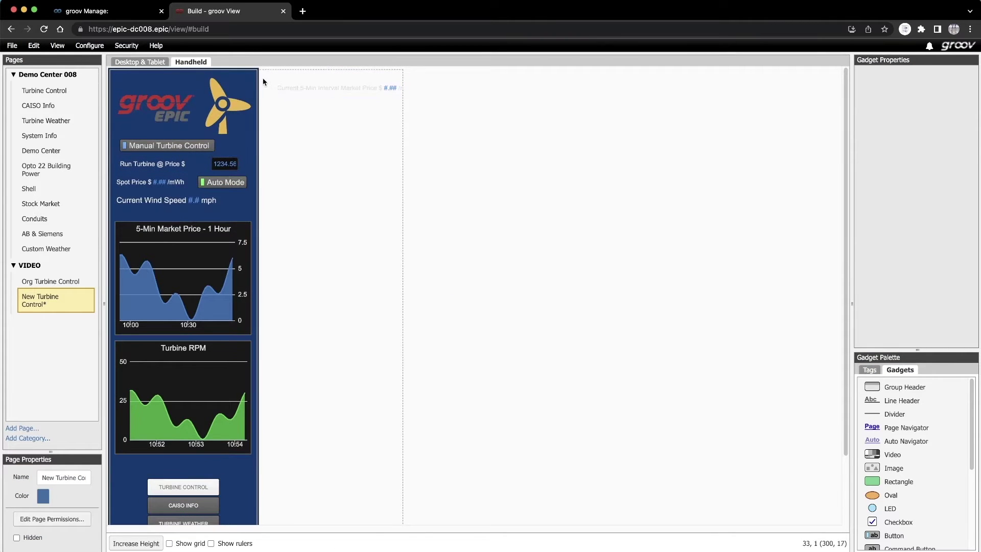
pyautogui.moveTo(263, 77); pyautogui.dragTo(119, 524)
pyautogui.moveTo(179, 503); pyautogui.dragTo(330, 503)
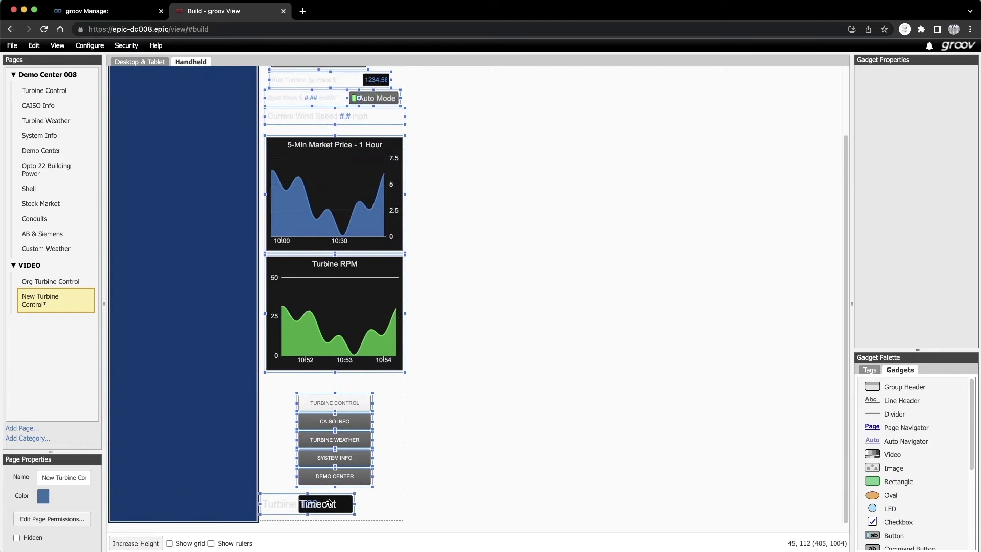
pyautogui.click(139, 63)
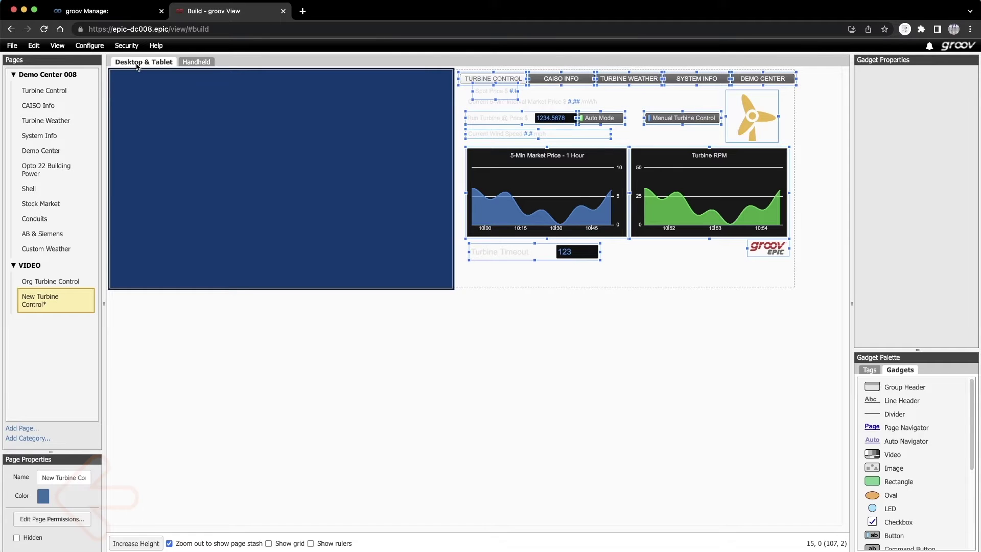
# - Set the page background colour to black and hide the page stash
pyautogui.click(43, 498)
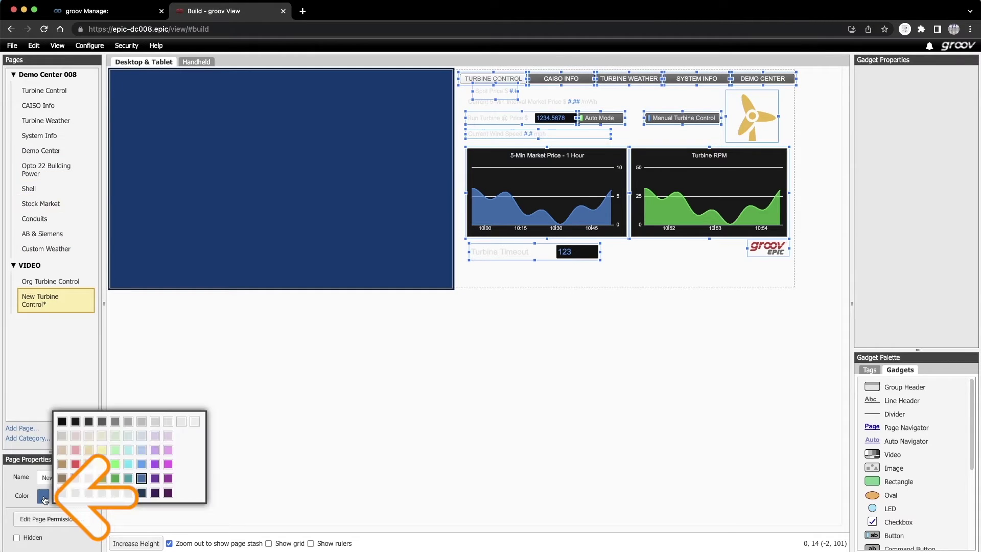
pyautogui.click(62, 421)
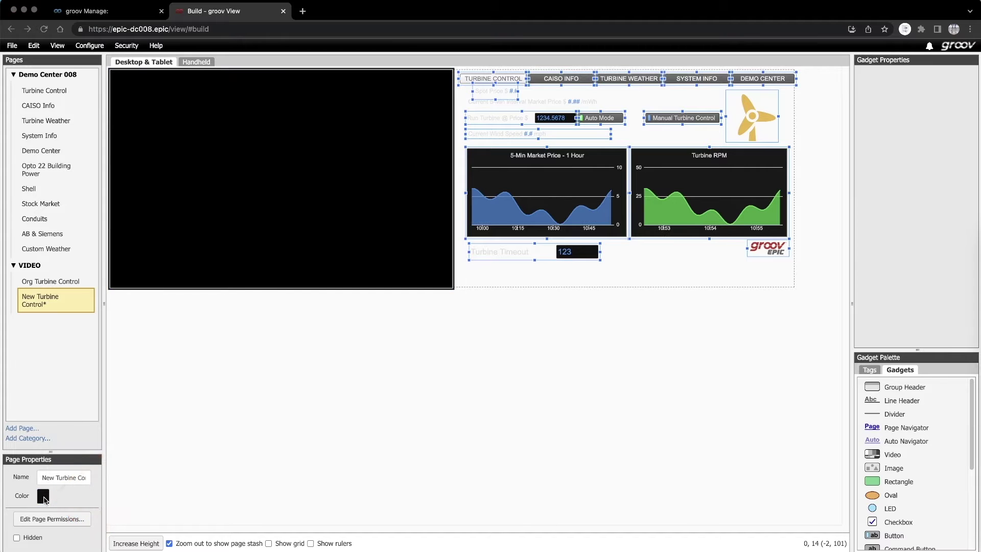
pyautogui.click(169, 545)
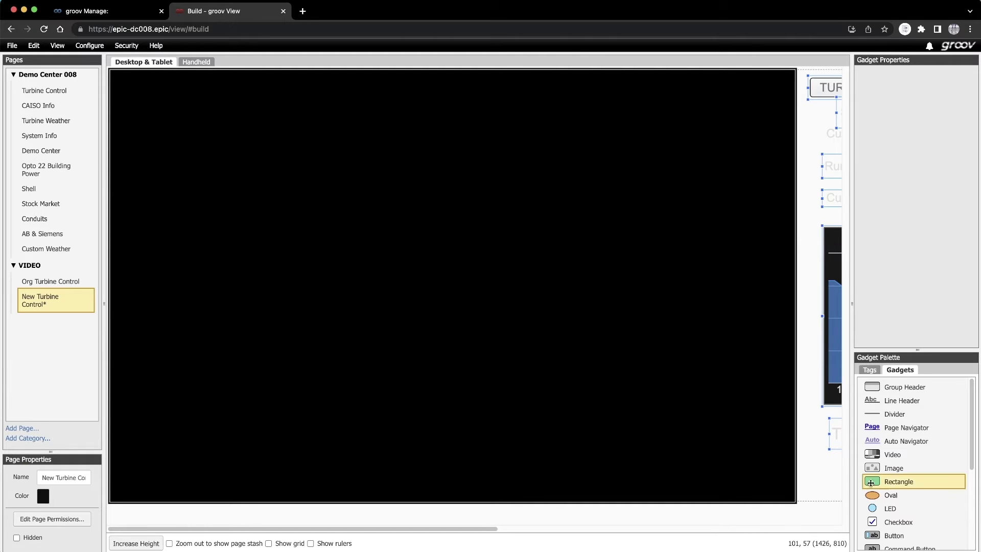
# - Drop a Rectangle gadget on the page and stretch it into a tall, wide grey panel
pyautogui.moveTo(899, 481); pyautogui.dragTo(397, 261)
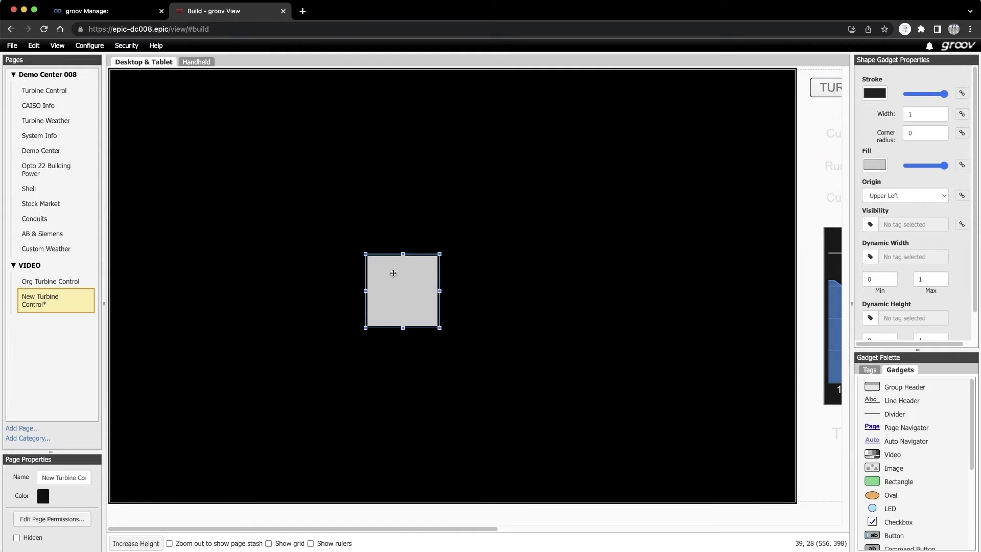
pyautogui.moveTo(438, 290); pyautogui.dragTo(553, 296)
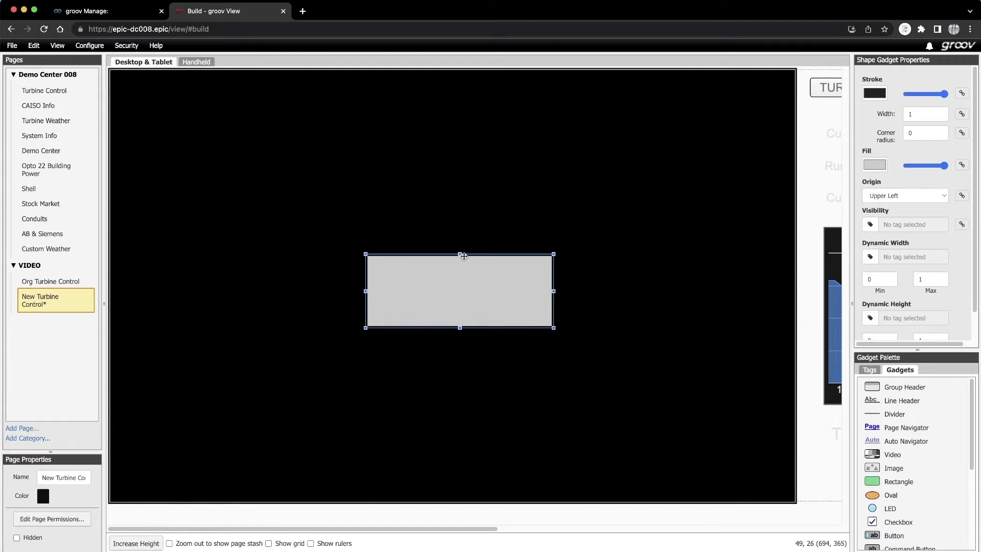
pyautogui.moveTo(460, 254); pyautogui.dragTo(436, 70)
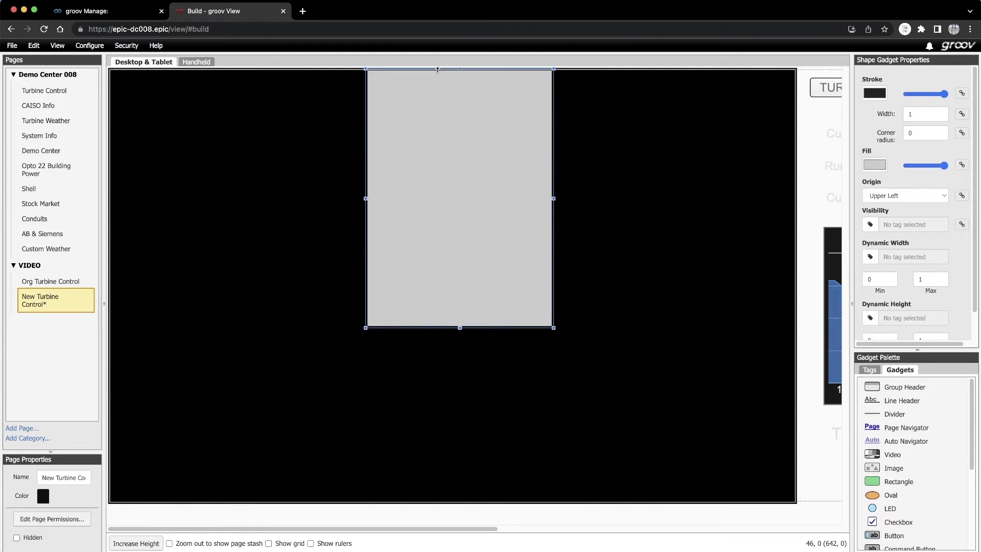
pyautogui.moveTo(460, 328); pyautogui.dragTo(441, 481)
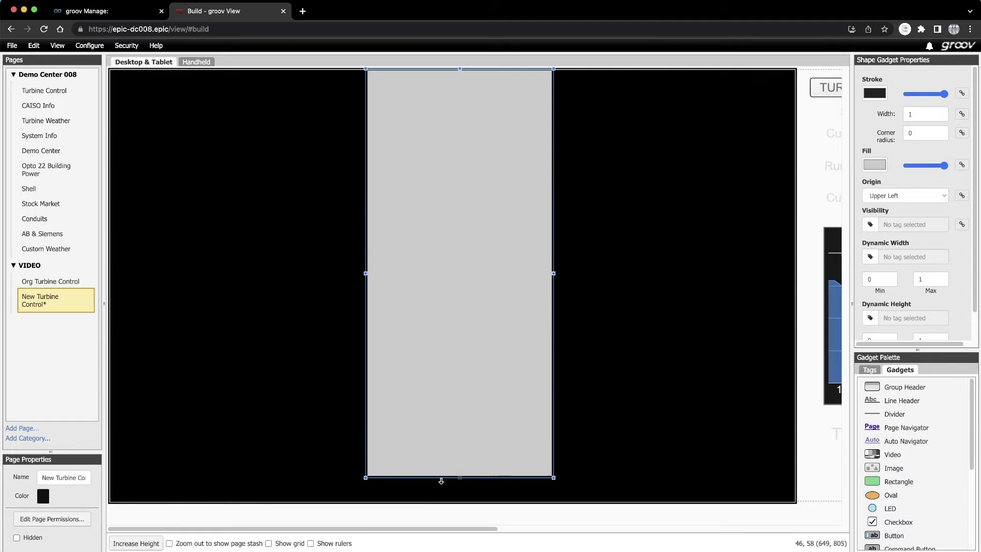
pyautogui.moveTo(365, 273); pyautogui.dragTo(339, 270)
# - Duplicate the grey rectangle twice, placing the copies beside it
pyautogui.rightClick(388, 262)
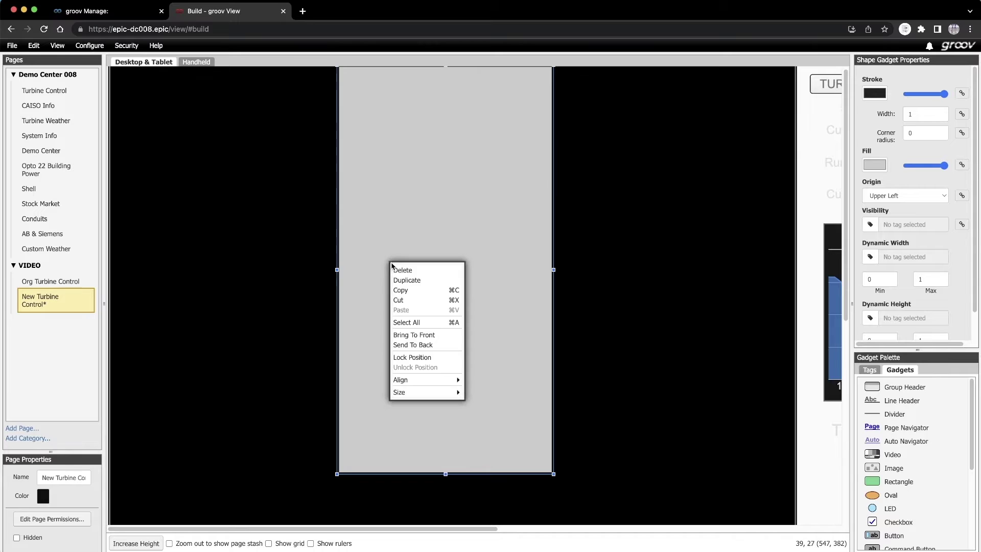
pyautogui.click(403, 278)
pyautogui.moveTo(261, 320); pyautogui.dragTo(244, 227)
pyautogui.rightClick(242, 224)
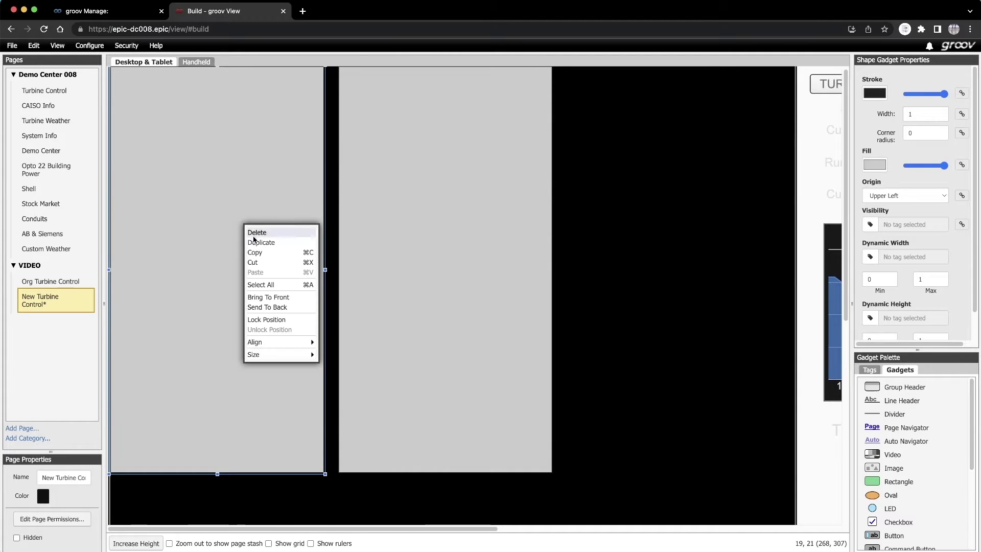
pyautogui.click(250, 242)
pyautogui.moveTo(219, 254); pyautogui.dragTo(675, 130)
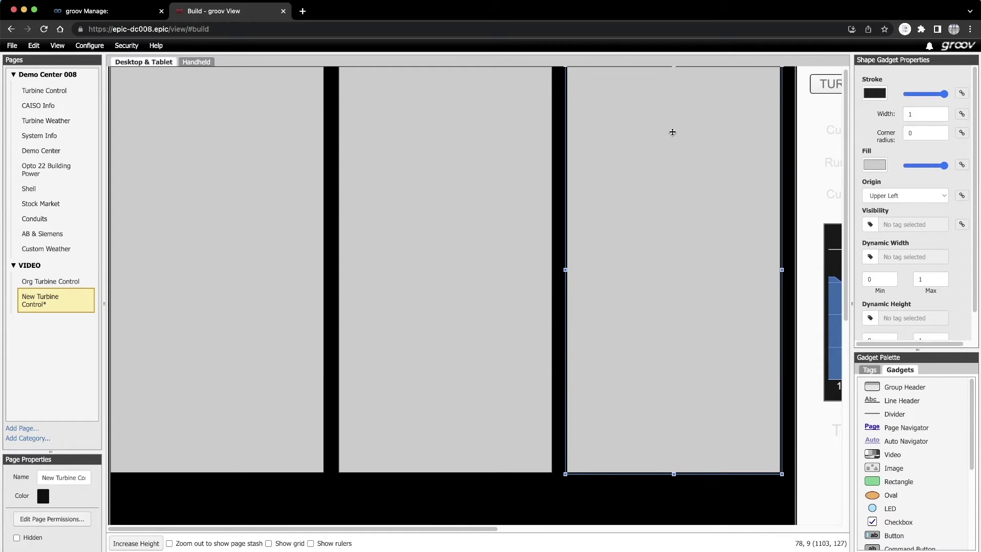
# - Delete the two stray copies and widen the remaining middle rectangle slightly to the right
pyautogui.press('Delete')
pyautogui.click(479, 320)
pyautogui.click(274, 292)
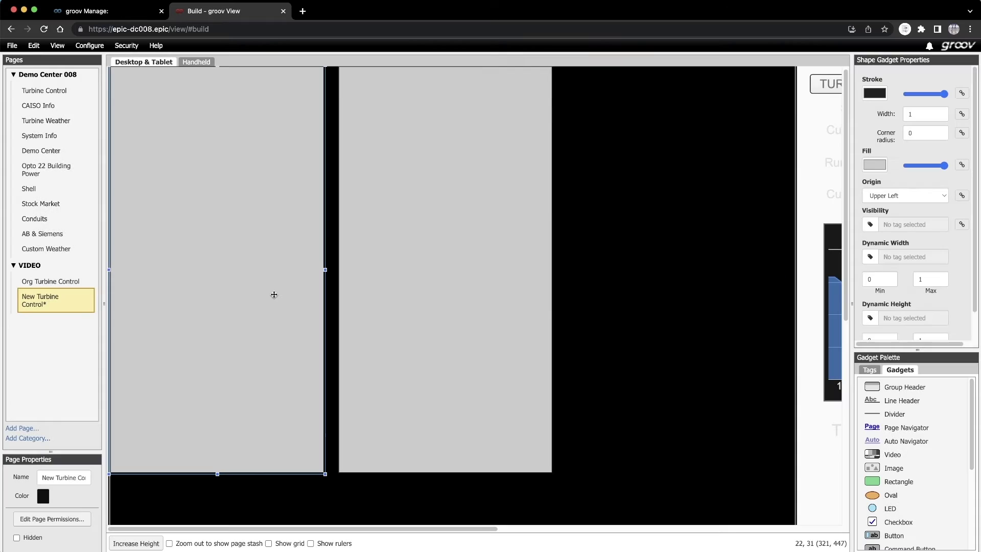
pyautogui.press('Delete')
pyautogui.click(482, 322)
pyautogui.click(465, 301)
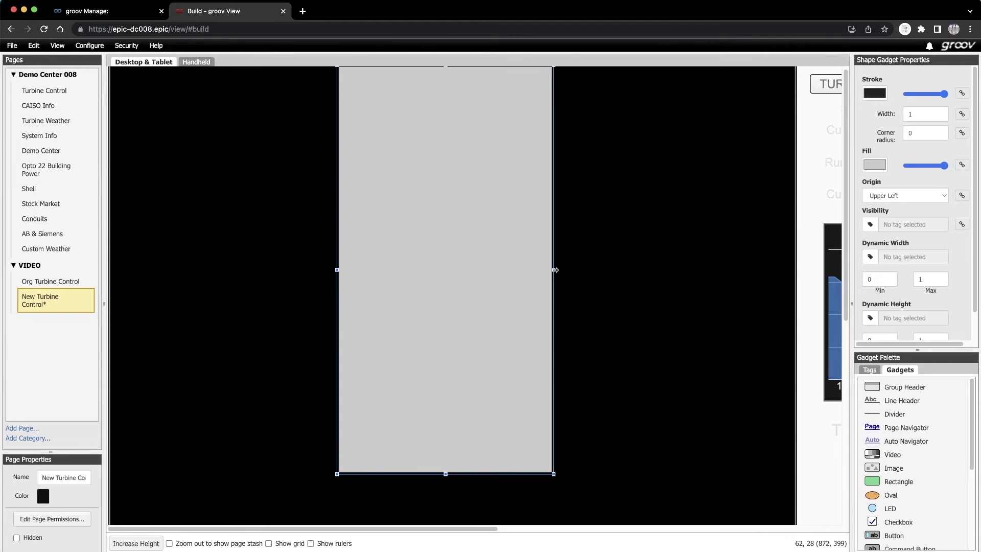
pyautogui.moveTo(554, 270); pyautogui.dragTo(561, 269)
# - Duplicate the middle rectangle into copies for the left and right panels
pyautogui.rightClick(450, 263)
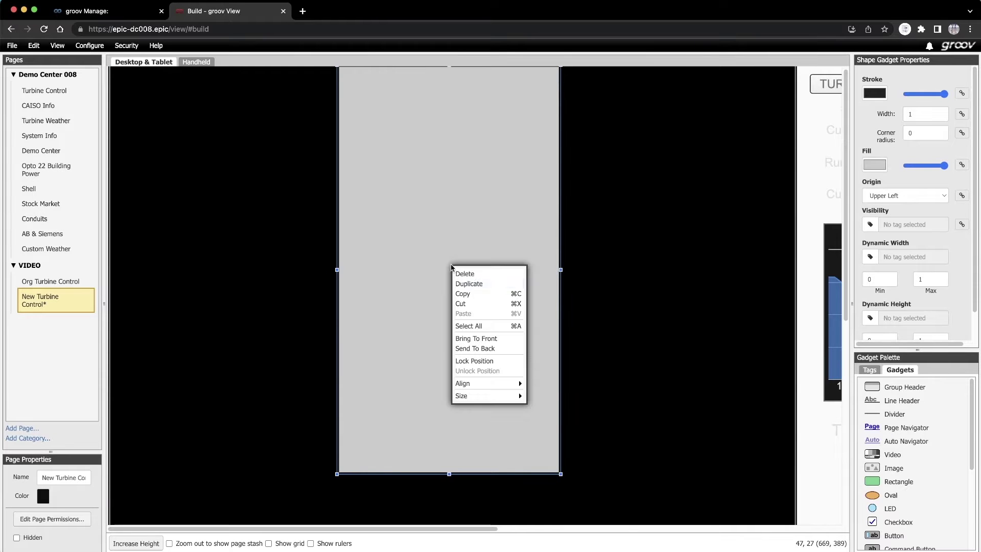
pyautogui.click(460, 284)
pyautogui.moveTo(195, 294); pyautogui.dragTo(644, 165)
pyautogui.rightClick(187, 178)
pyautogui.click(199, 196)
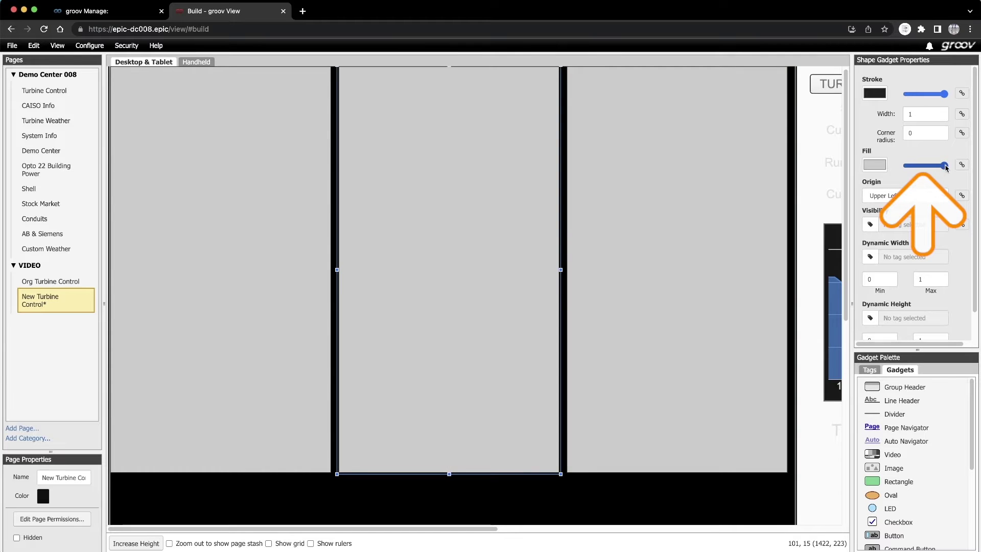
# - Give the middle, left and right rectangles zero fill opacity and light grey (169,167,167) outlines
pyautogui.moveTo(944, 165); pyautogui.dragTo(908, 165)
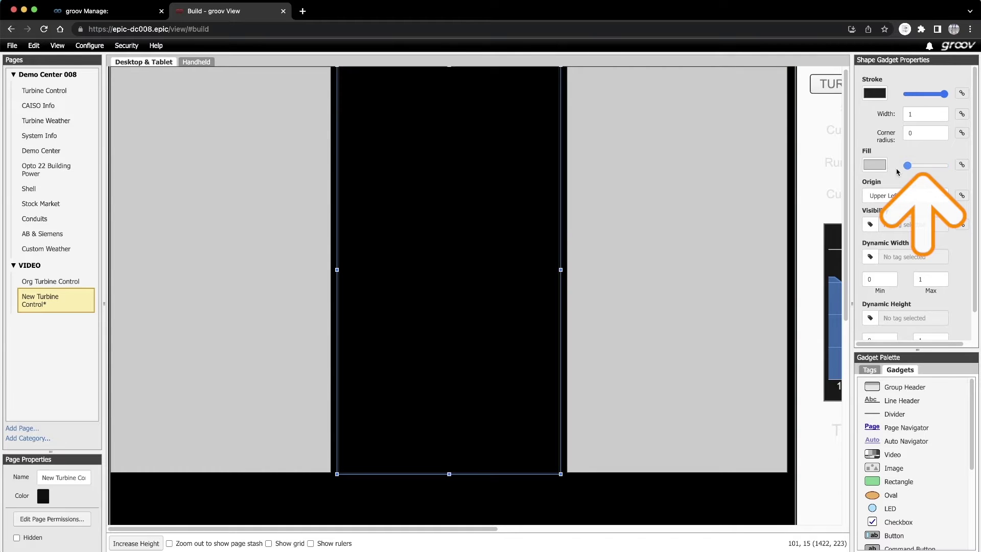
pyautogui.click(875, 92)
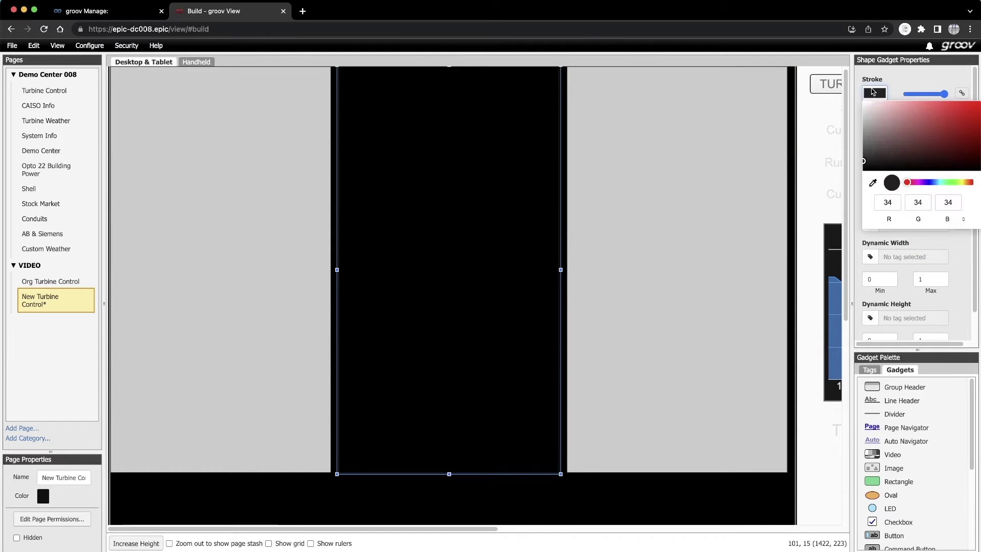
pyautogui.click(865, 122)
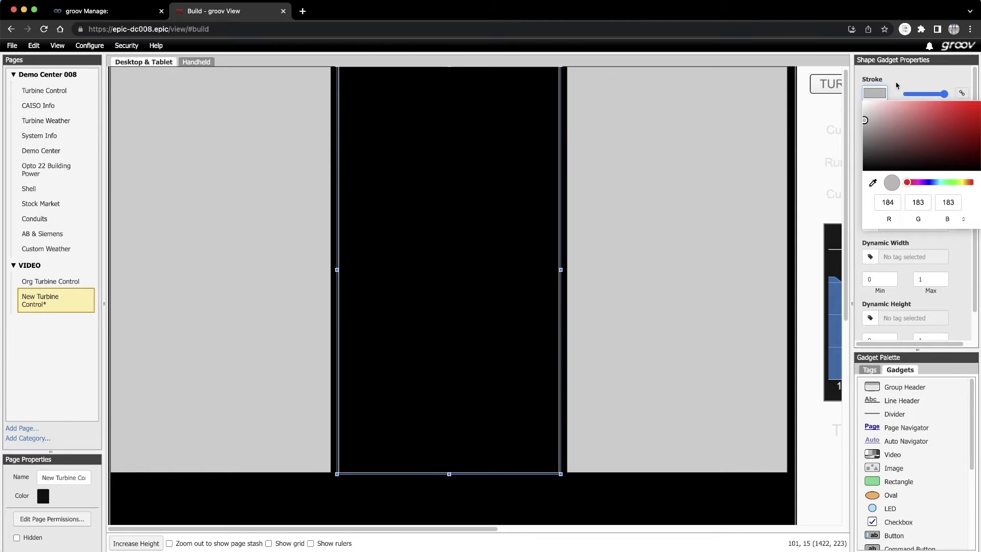
pyautogui.click(281, 201)
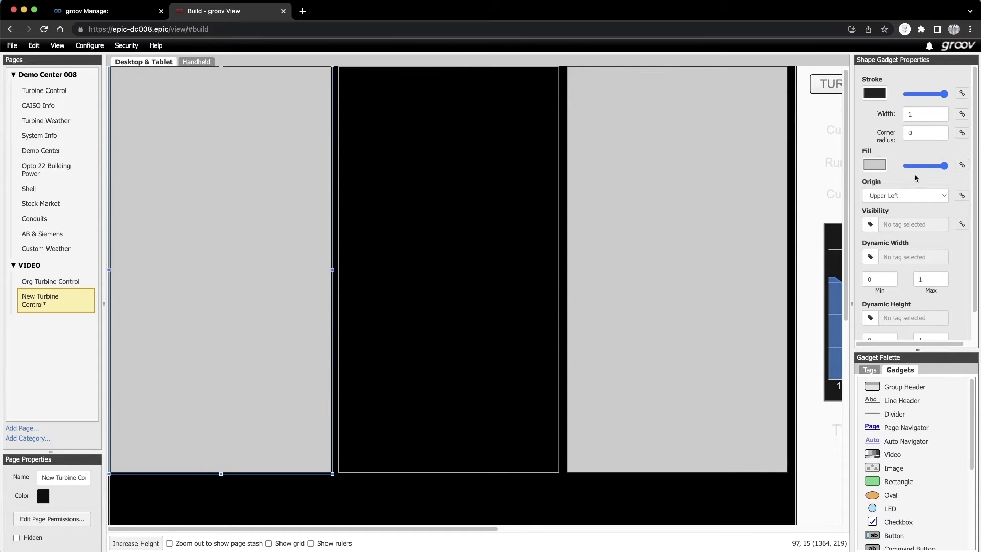
pyautogui.moveTo(945, 165); pyautogui.dragTo(904, 165)
pyautogui.click(872, 94)
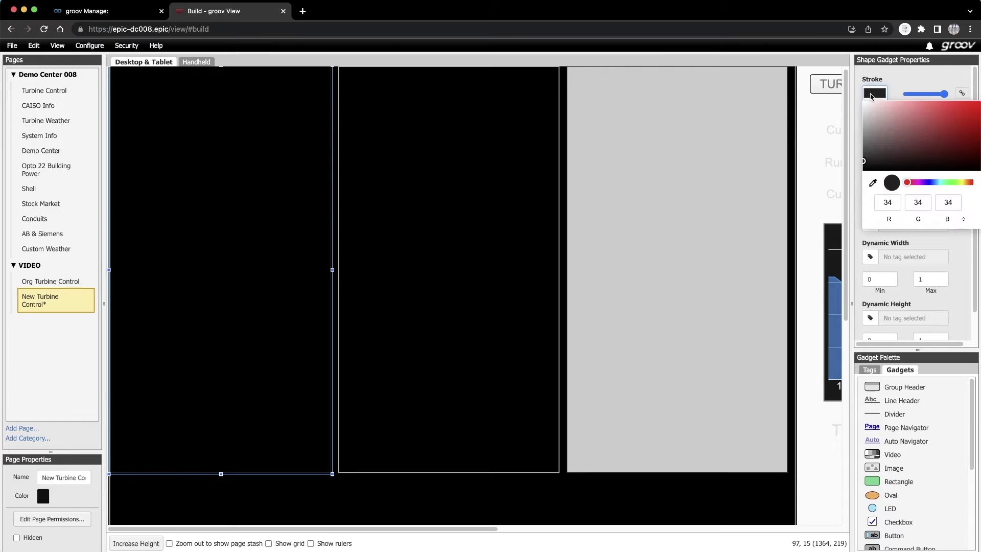
pyautogui.click(865, 122)
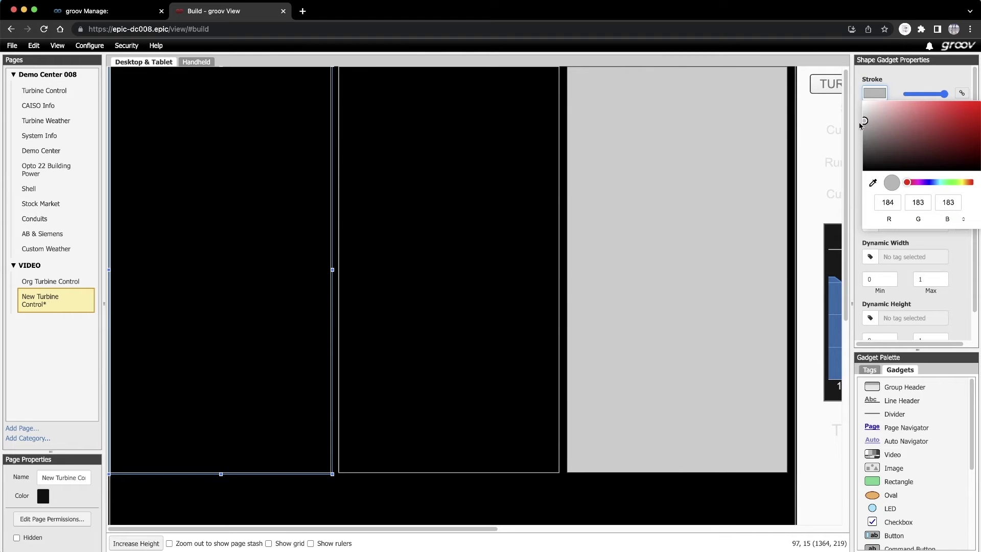
pyautogui.click(701, 175)
pyautogui.moveTo(943, 165); pyautogui.dragTo(906, 165)
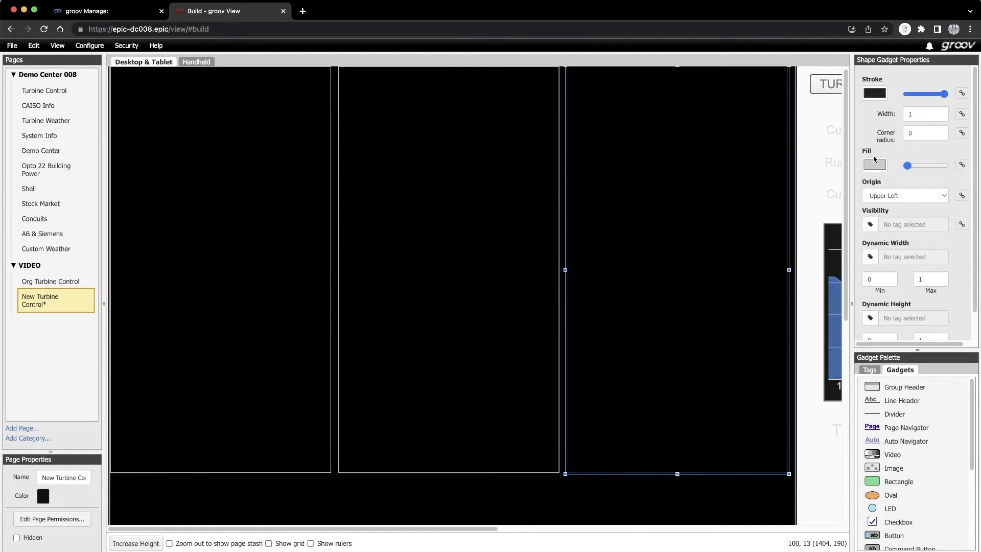
pyautogui.click(876, 94)
pyautogui.click(865, 125)
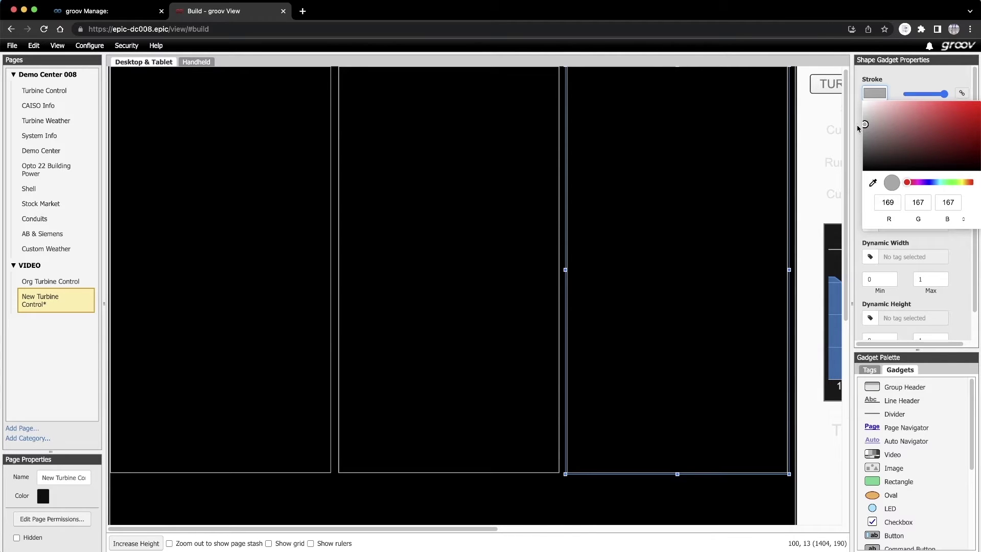
# - Save all changes and view New Turbine Control at runtime in a new browser tab
pyautogui.click(13, 47)
pyautogui.click(13, 59)
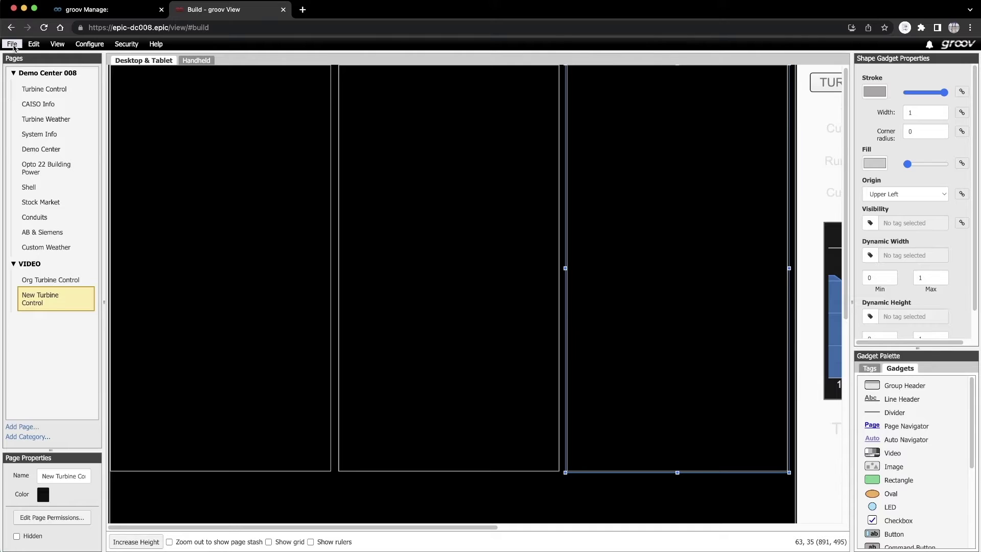
pyautogui.click(12, 46)
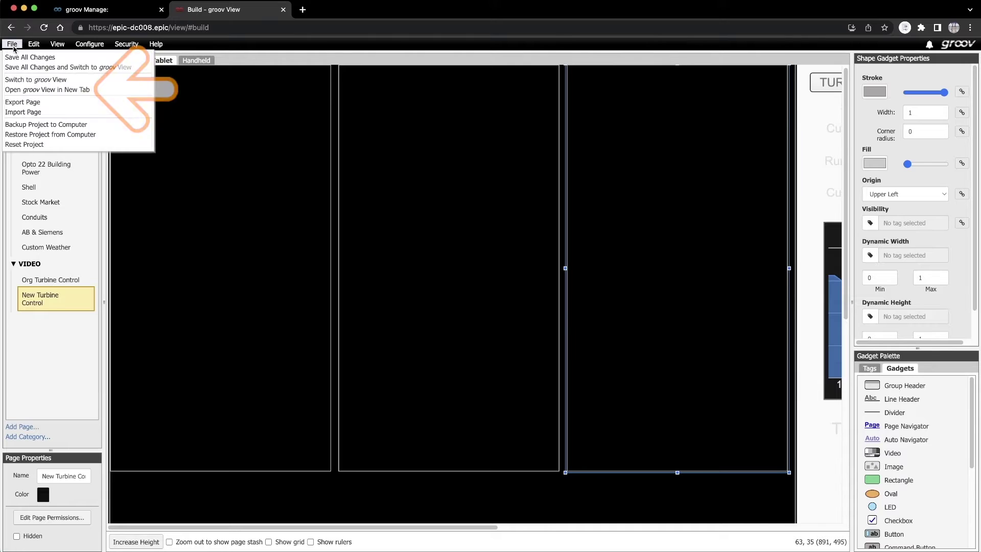
pyautogui.click(12, 90)
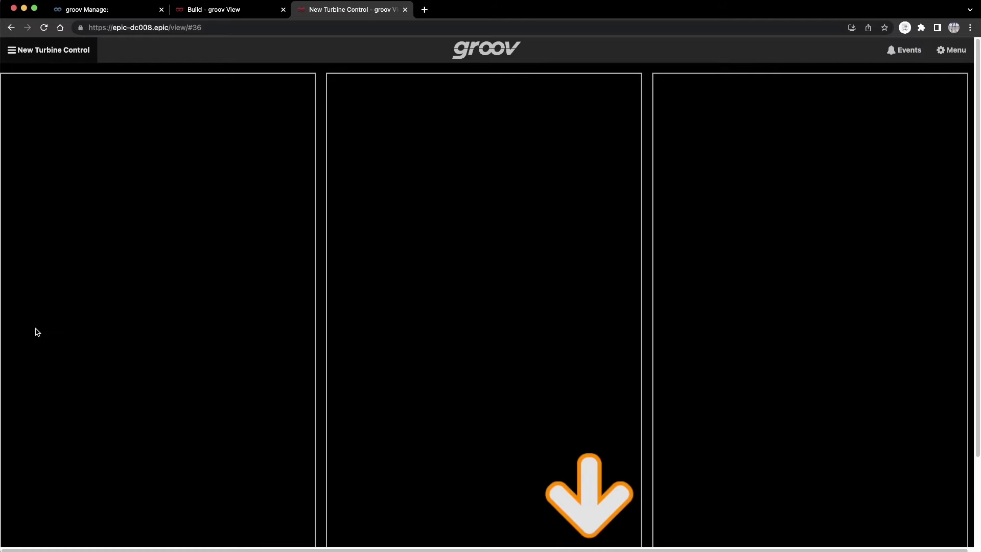
pyautogui.click(222, 12)
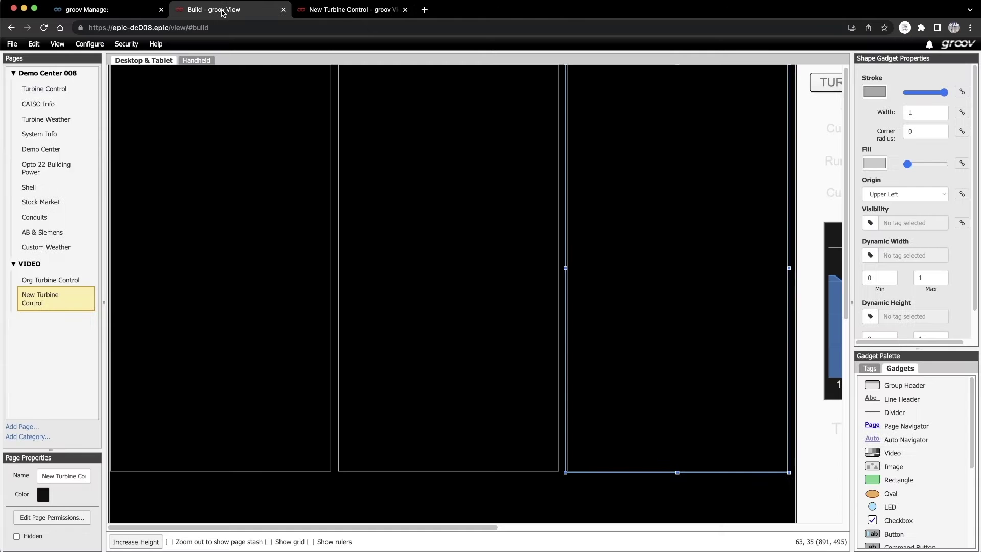
# - Shorten the middle panel rectangle from its bottom edge and save all changes
pyautogui.click(406, 406)
pyautogui.moveTo(445, 471); pyautogui.dragTo(449, 392)
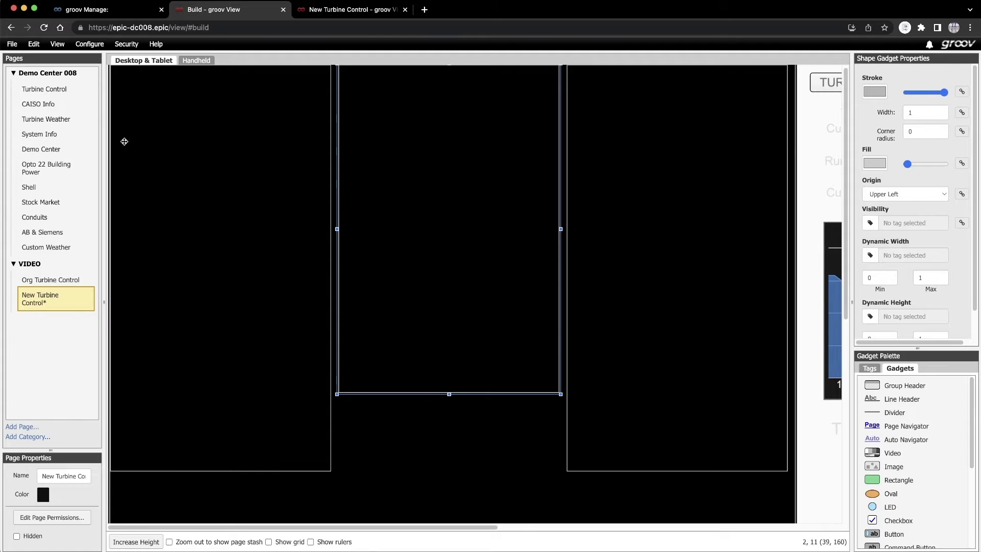
pyautogui.click(9, 46)
pyautogui.click(11, 55)
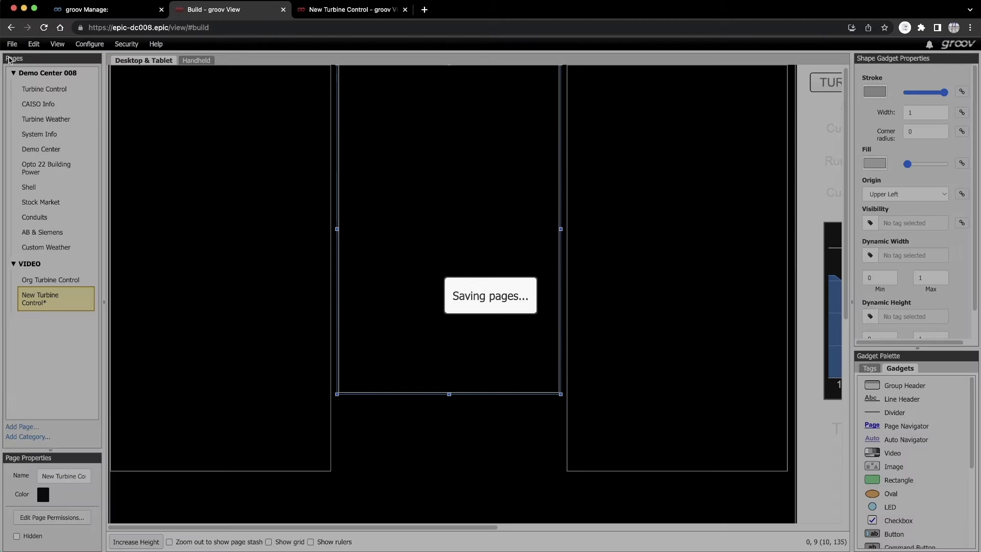
# - Check the shortened panel in the runtime tab, then open a new browser tab
pyautogui.click(333, 12)
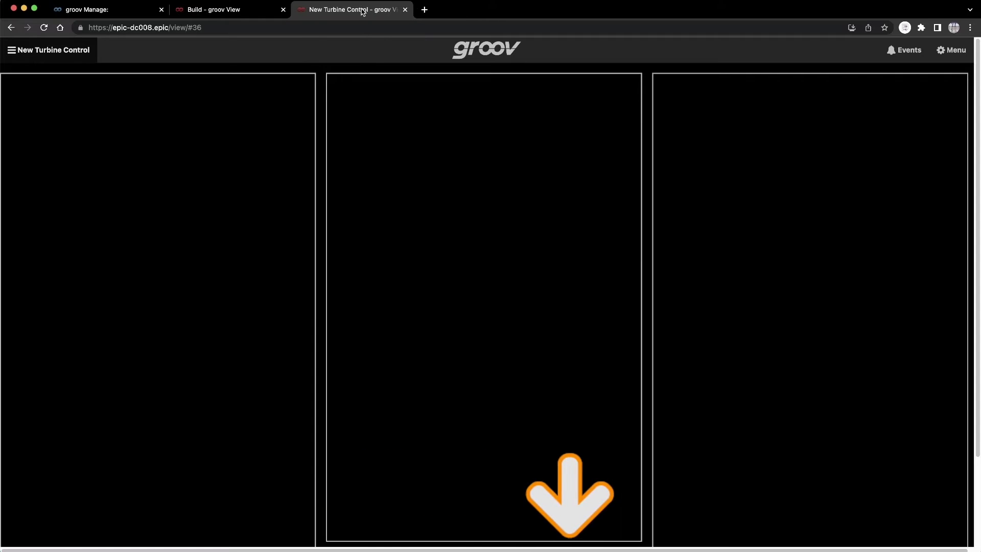
pyautogui.click(219, 12)
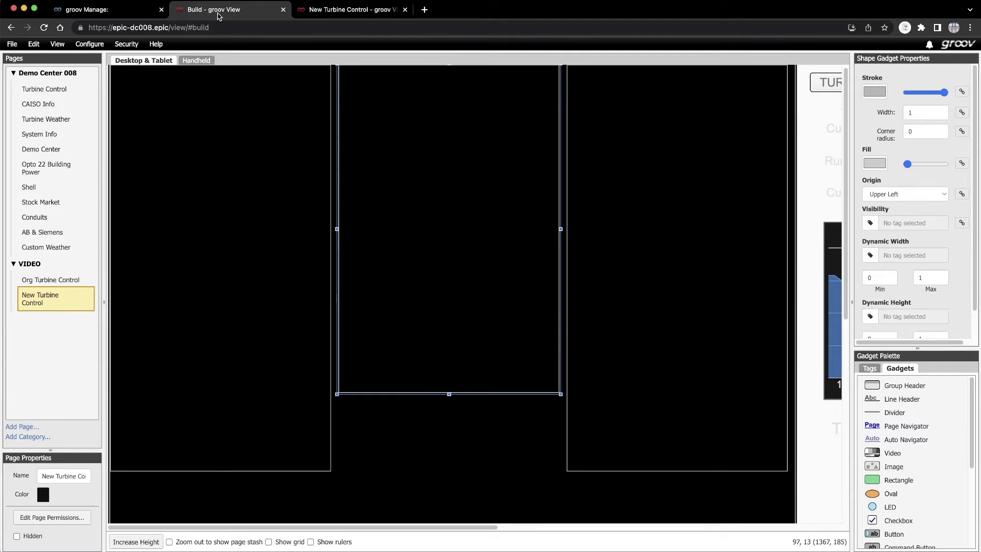
pyautogui.click(424, 10)
# - Search opto22.com for 'SVG Librar' and open the SVG Image Library result
pyautogui.click(49, 45)
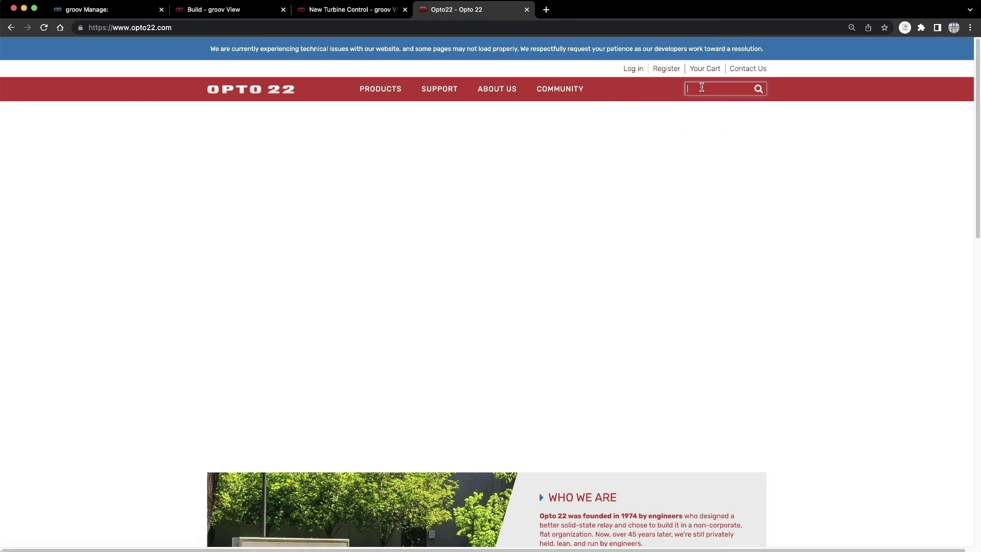
pyautogui.click(702, 88)
pyautogui.write('SVG Library')
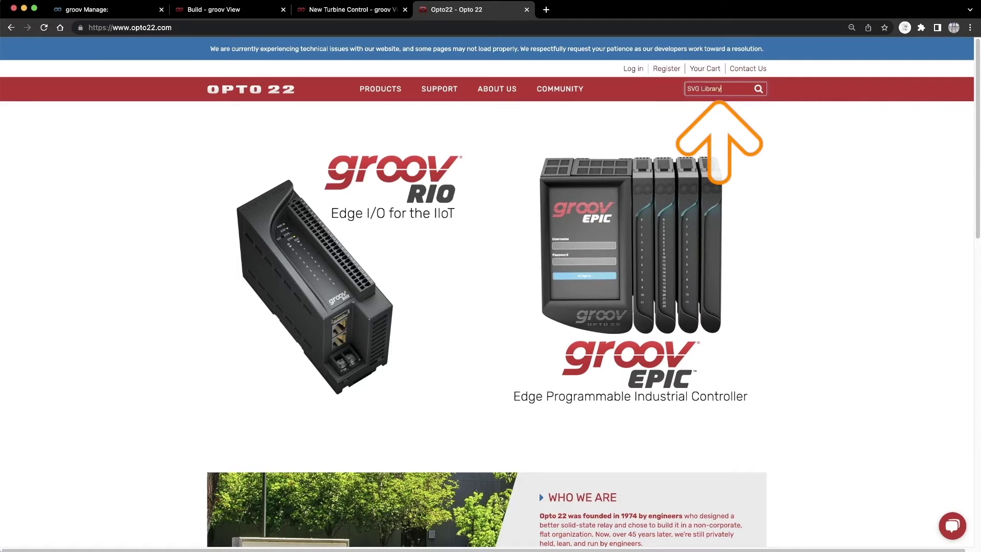
pyautogui.press('Return')
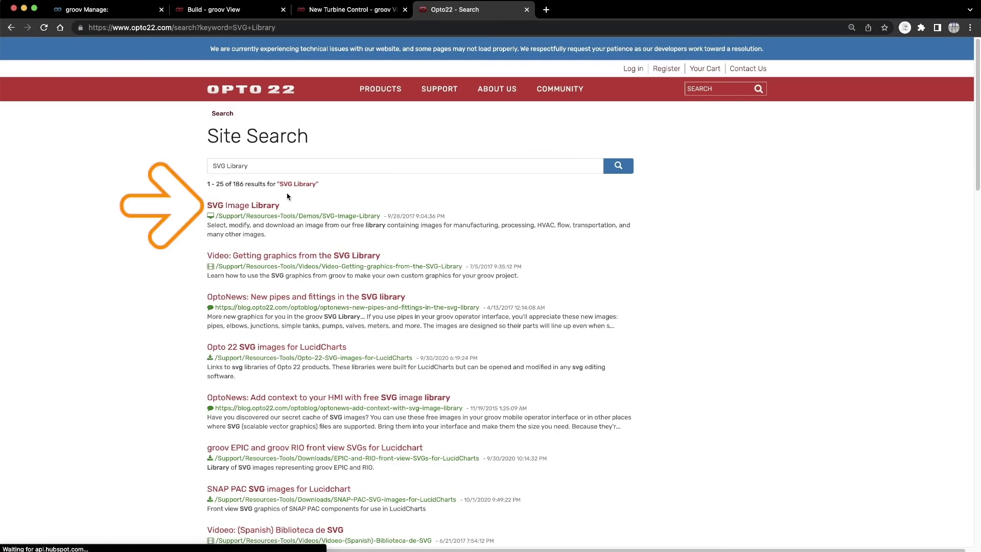
pyautogui.click(259, 206)
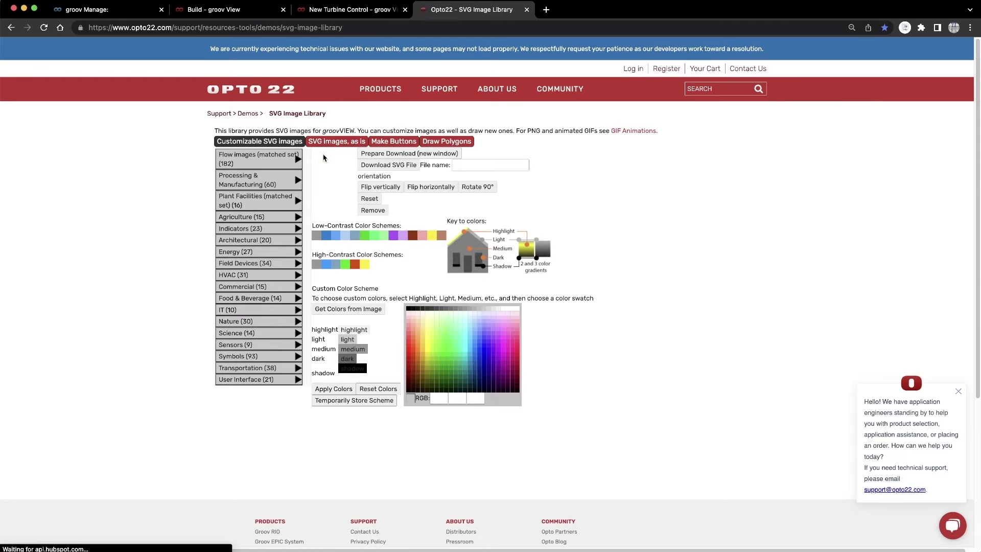
# - Download gradient-BG.svg and grid-BG.svg from the UI items group of the as-is SVG images
pyautogui.click(333, 143)
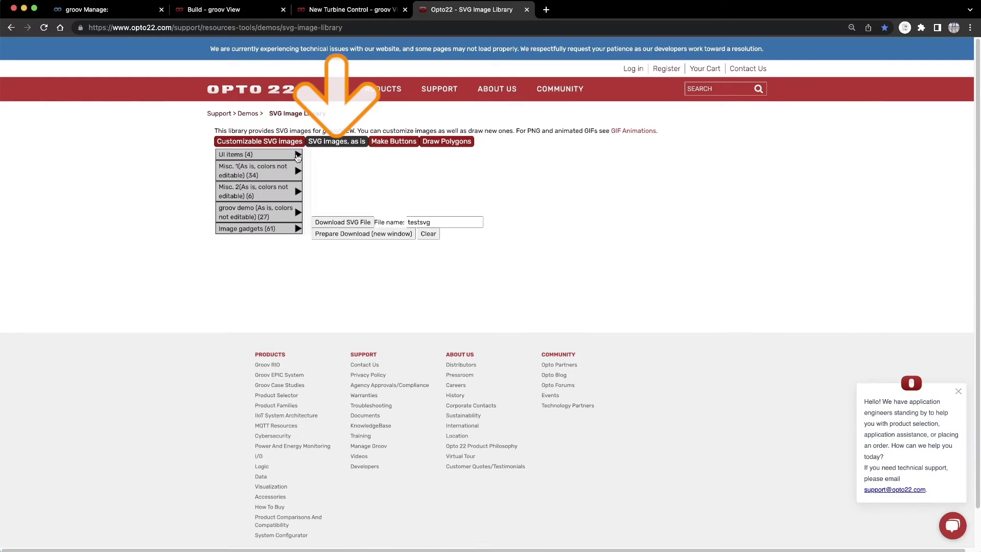
pyautogui.click(297, 156)
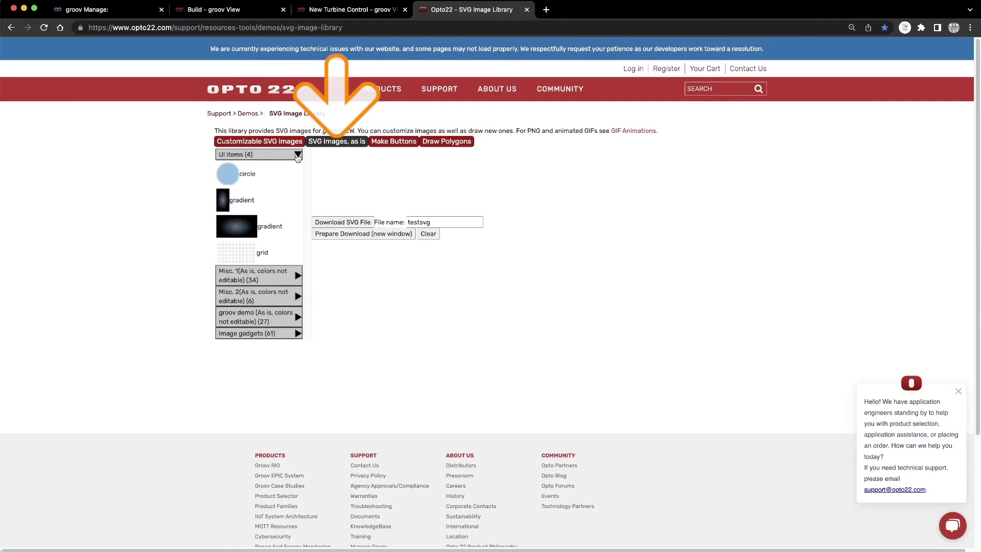
pyautogui.click(240, 228)
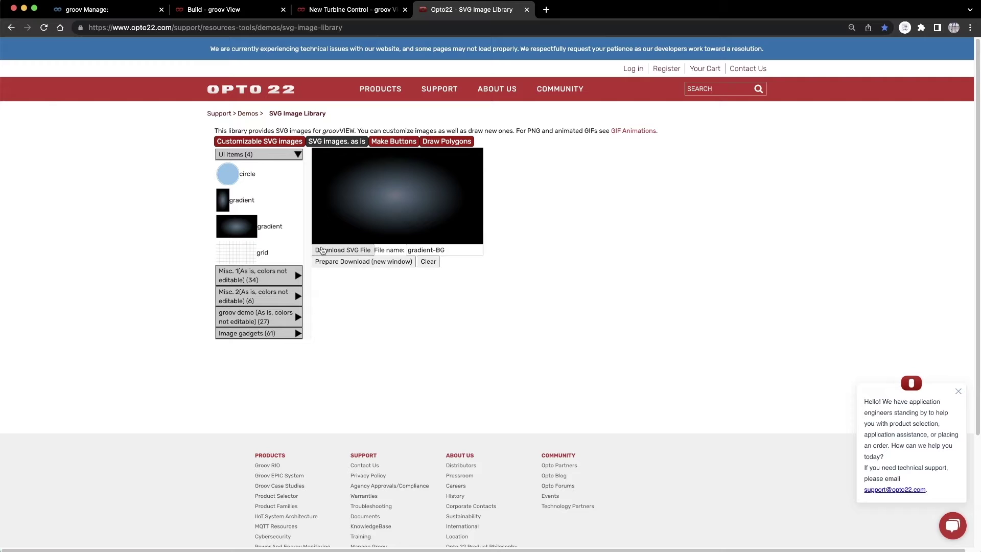
pyautogui.click(322, 251)
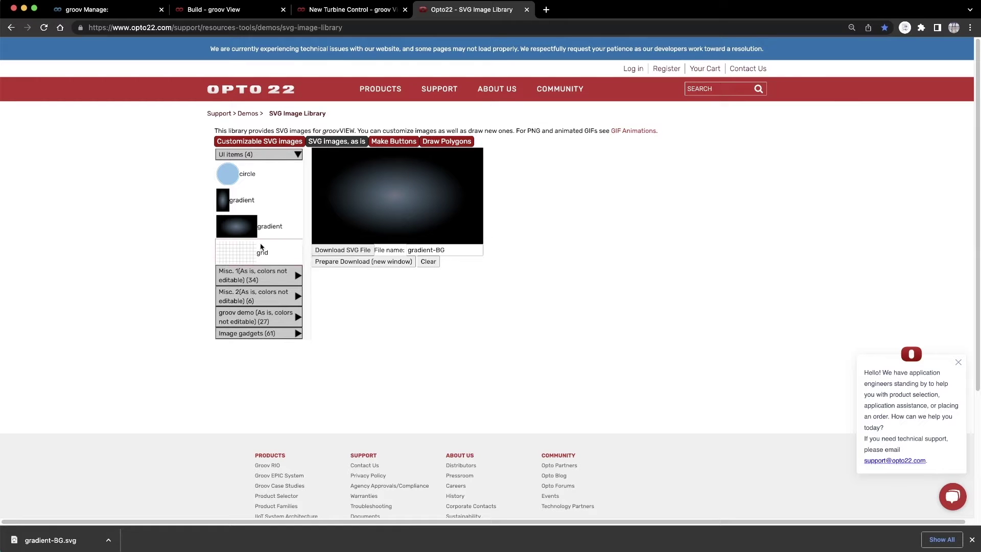
pyautogui.click(236, 251)
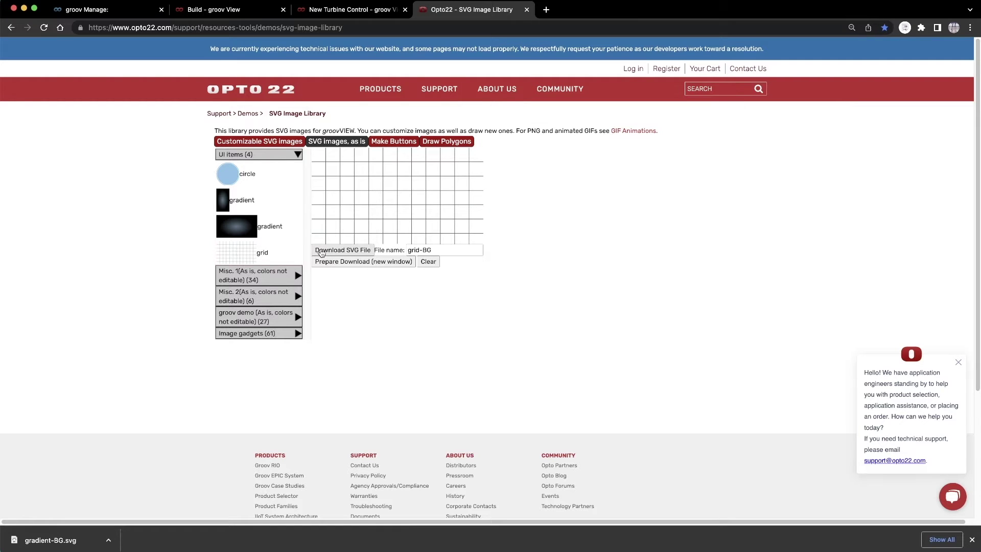
pyautogui.click(321, 252)
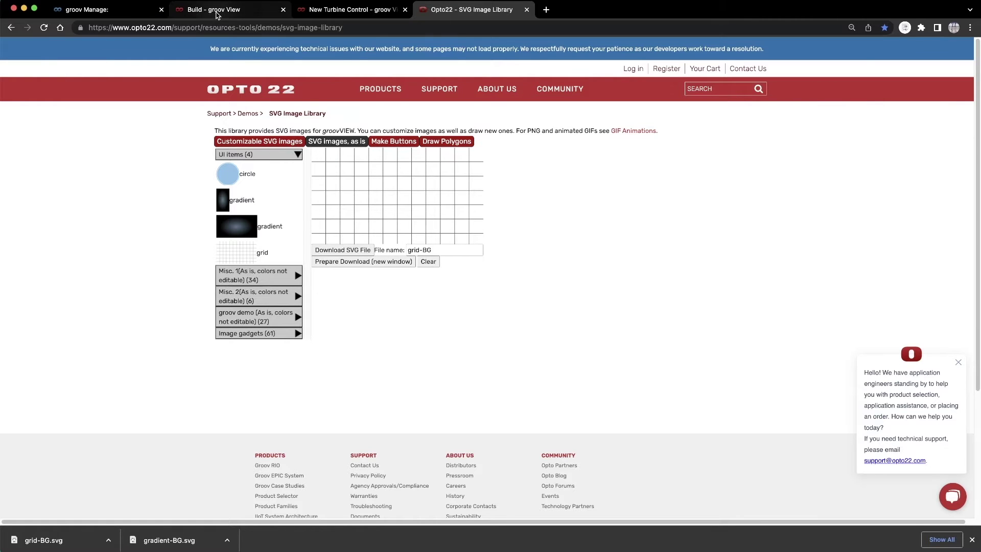
pyautogui.click(216, 15)
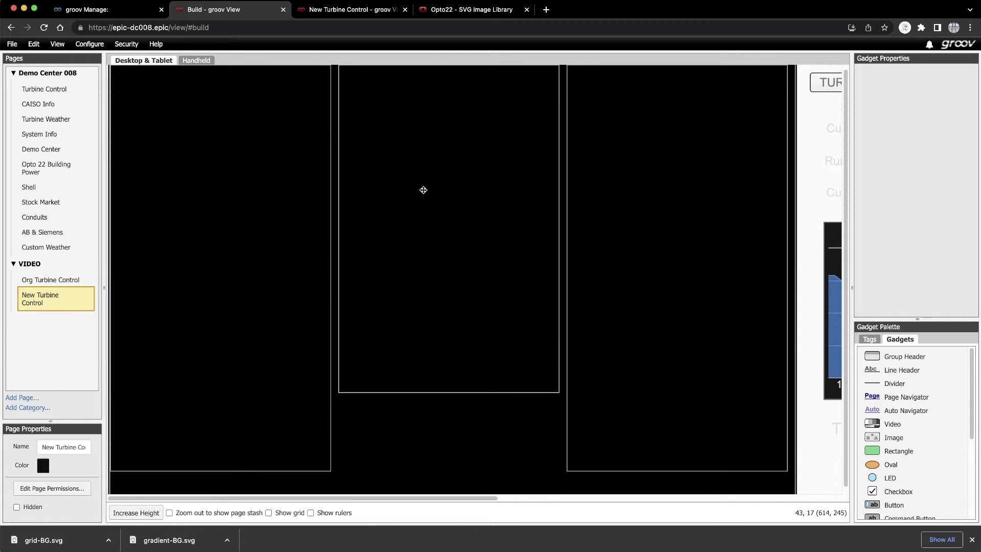
# - Send the middle, left and right rectangles to the back, then place an Image gadget on the canvas
pyautogui.rightClick(423, 190)
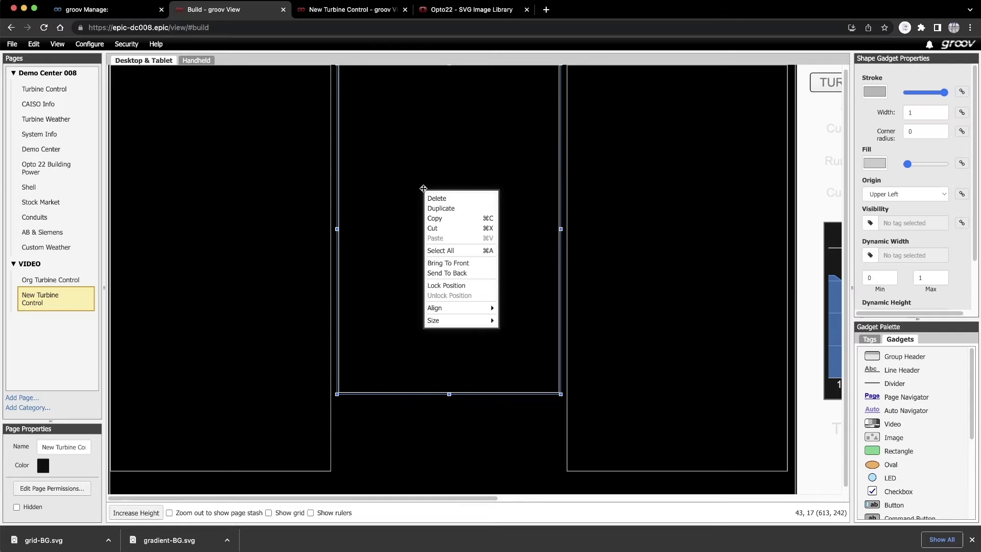
pyautogui.click(440, 273)
pyautogui.rightClick(257, 229)
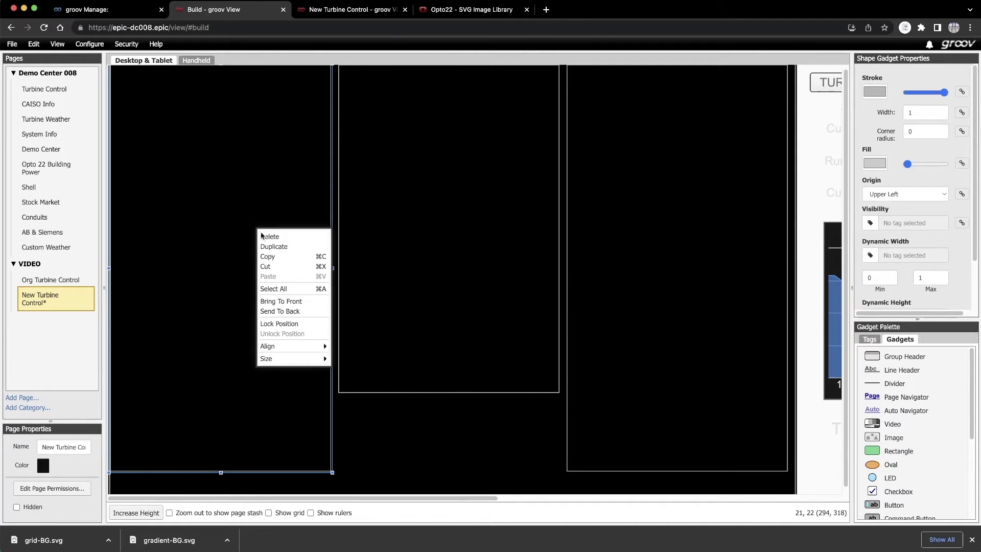
pyautogui.click(278, 311)
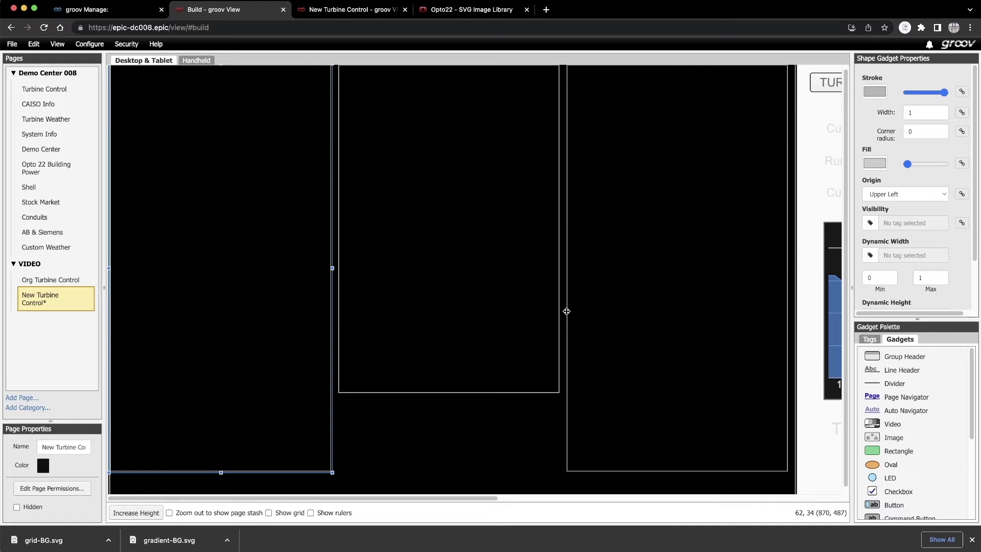
pyautogui.rightClick(616, 286)
pyautogui.click(638, 369)
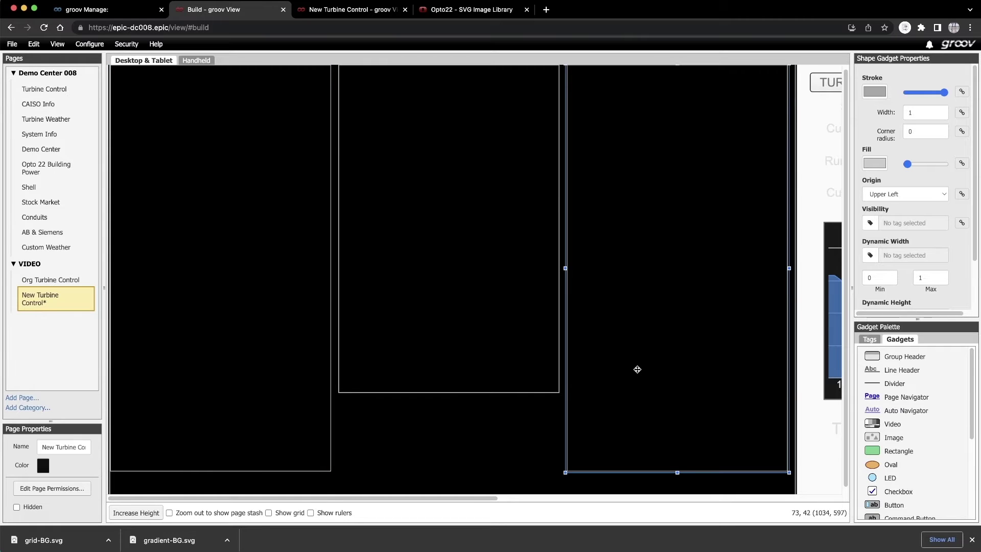
pyautogui.moveTo(894, 437); pyautogui.dragTo(486, 177)
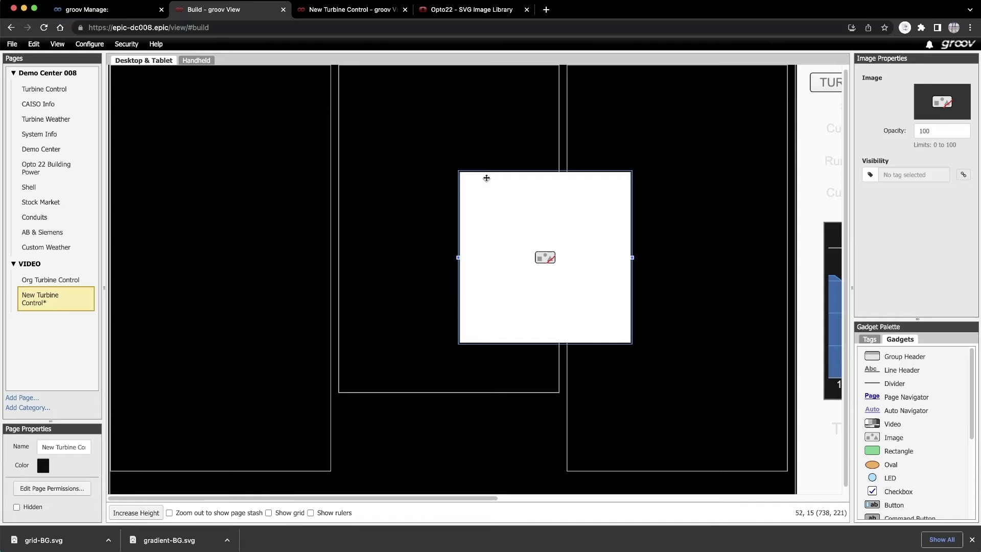
# - Upload gradient-BG.svg and grid-BG.svg to the image library and assign grid-BG.svg to the image gadget
pyautogui.click(933, 109)
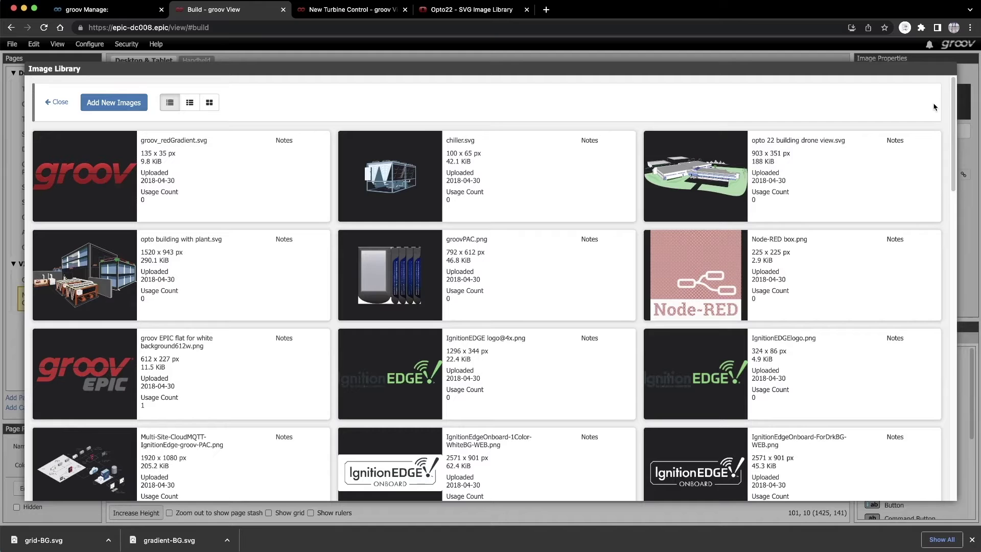
pyautogui.click(94, 102)
pyautogui.click(109, 153)
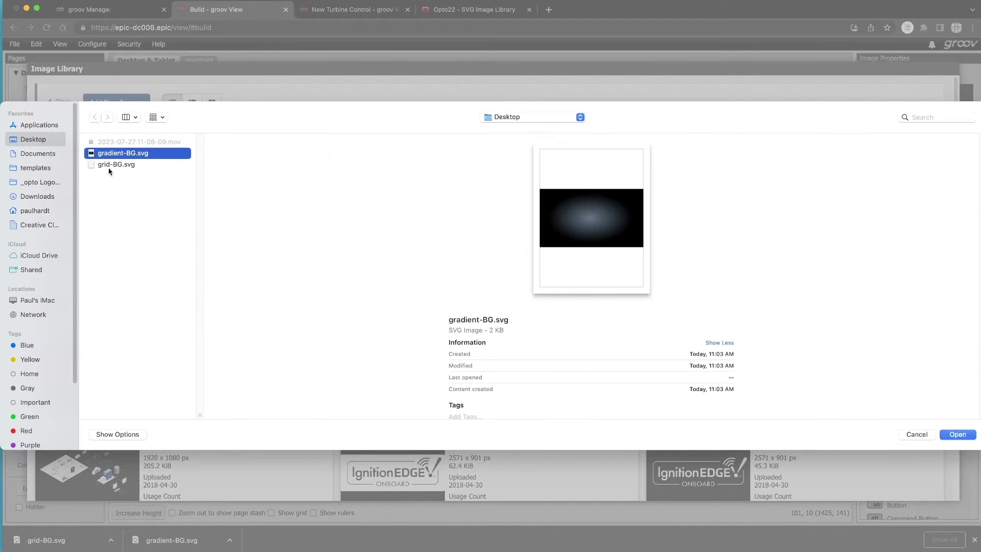
pyautogui.keyDown('shift'); pyautogui.click(110, 165); pyautogui.keyUp('shift')
pyautogui.click(956, 434)
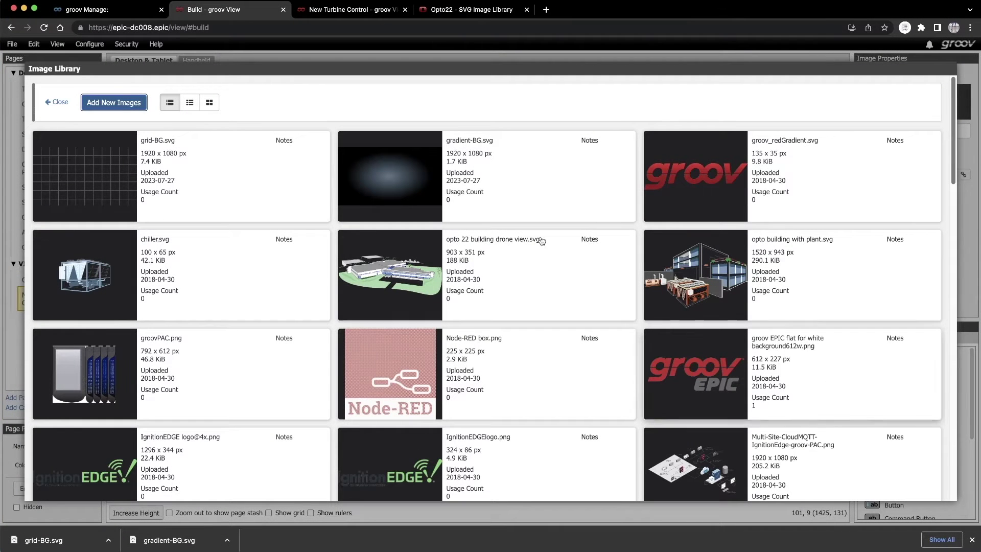
pyautogui.click(113, 176)
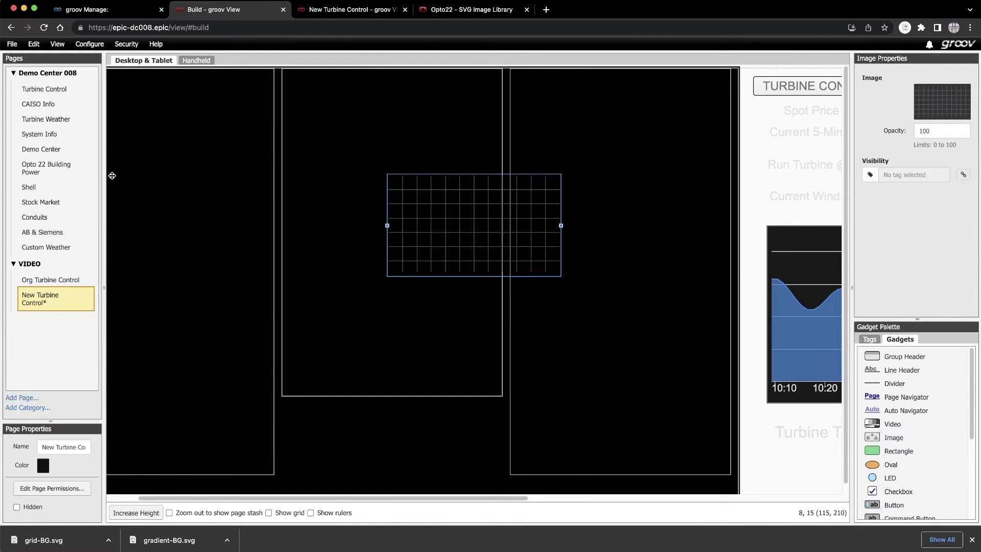
# - Make the page background white and stretch the grid image across the three panels
pyautogui.click(42, 468)
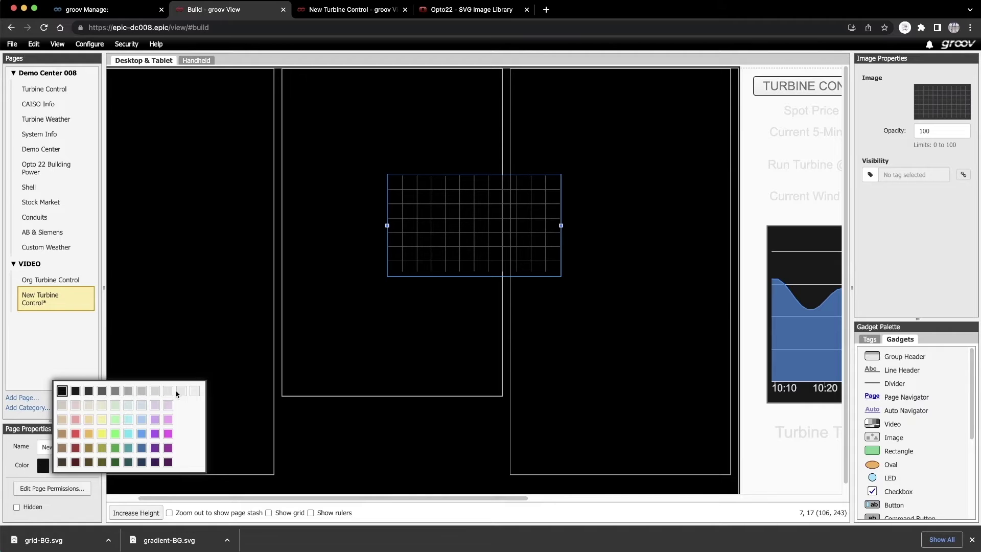
pyautogui.click(194, 392)
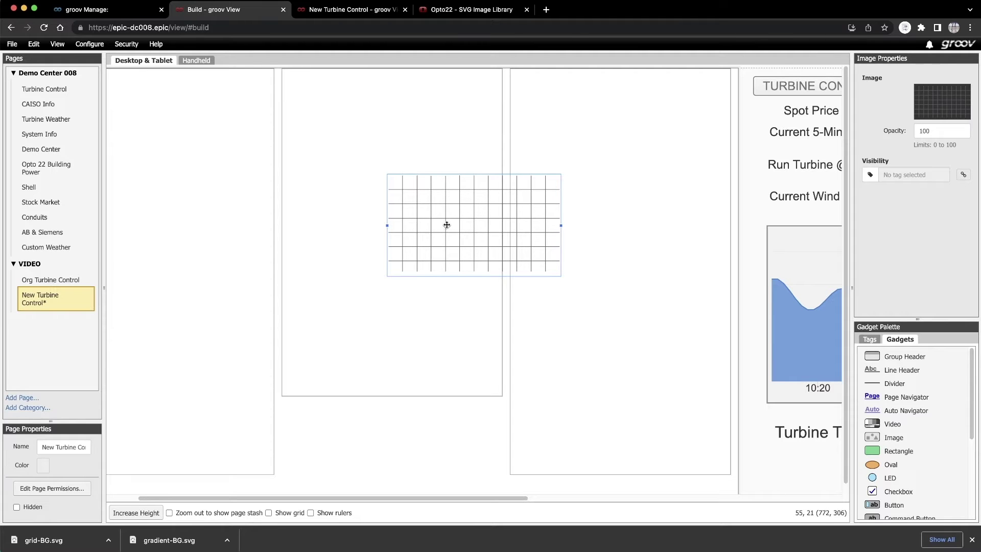
pyautogui.moveTo(443, 224); pyautogui.dragTo(179, 151)
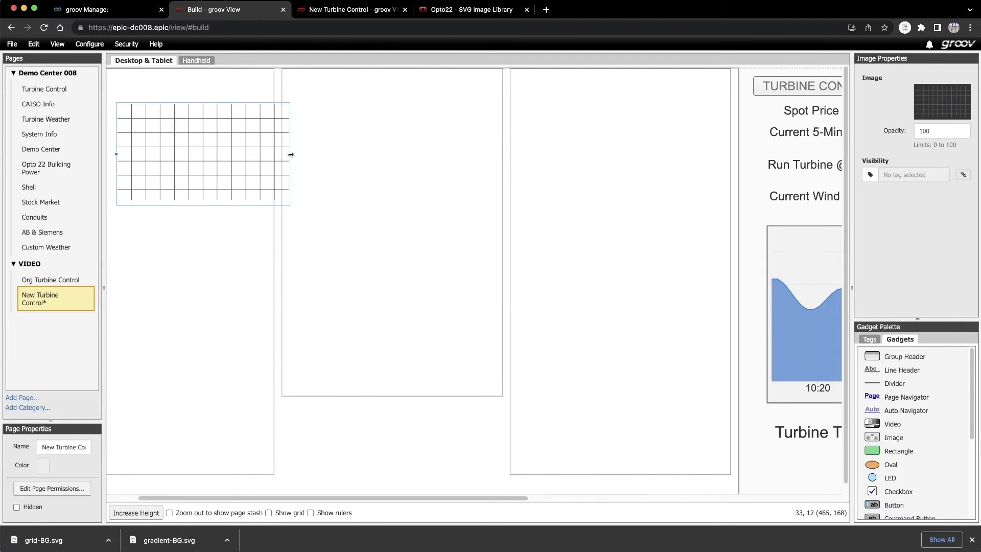
pyautogui.moveTo(290, 153); pyautogui.dragTo(688, 206)
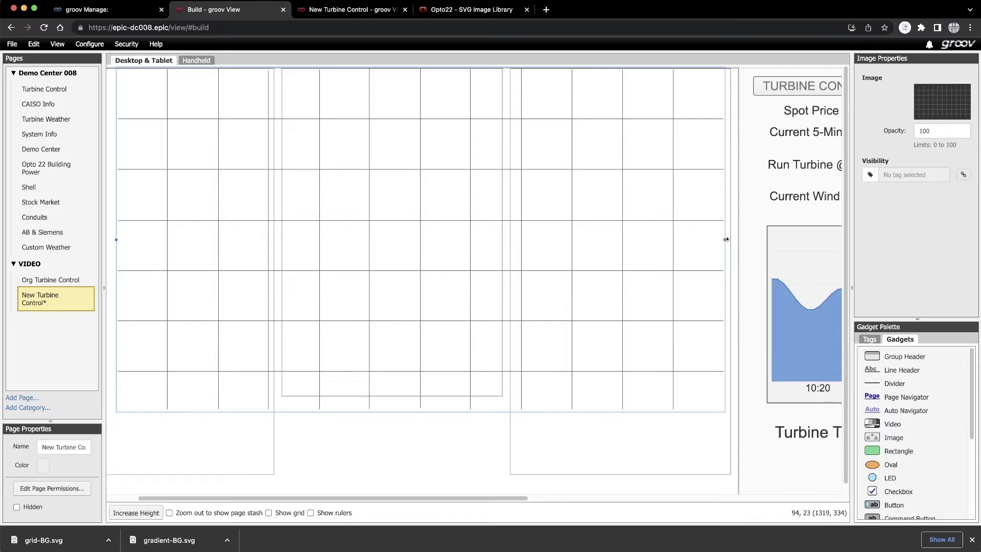
pyautogui.moveTo(727, 239); pyautogui.dragTo(721, 240)
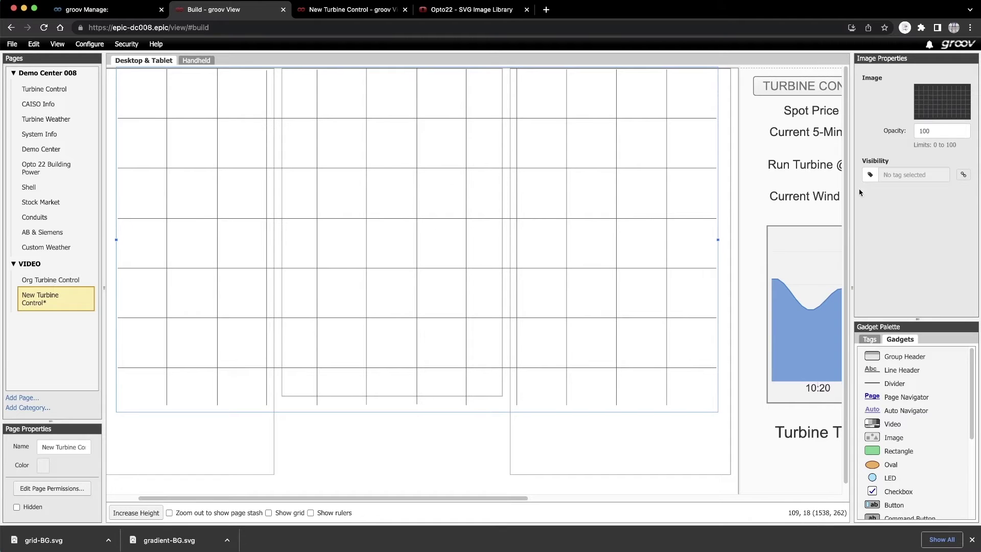
# - Set the grid image opacity to 40 and send it behind the other gadgets
pyautogui.doubleClick(933, 131)
pyautogui.write('40')
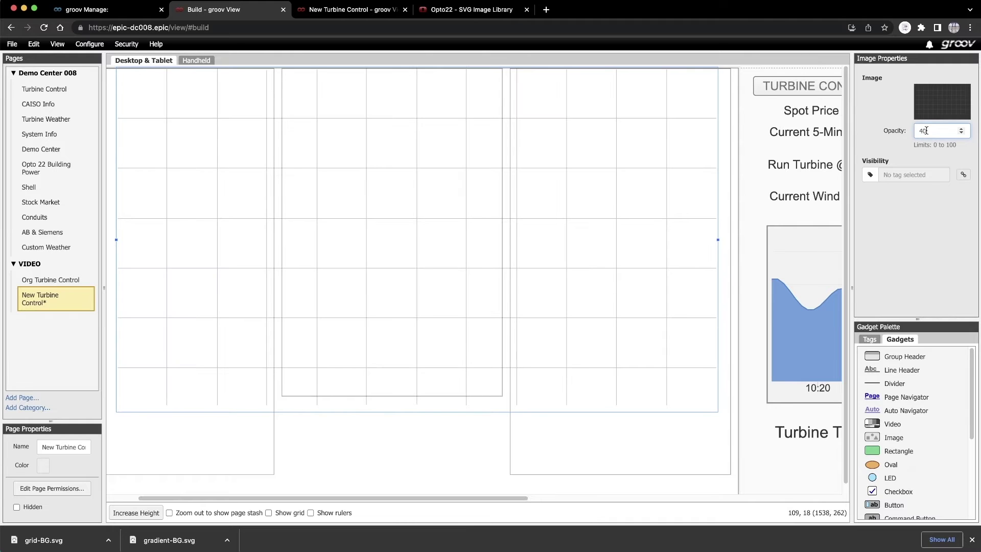
pyautogui.rightClick(668, 264)
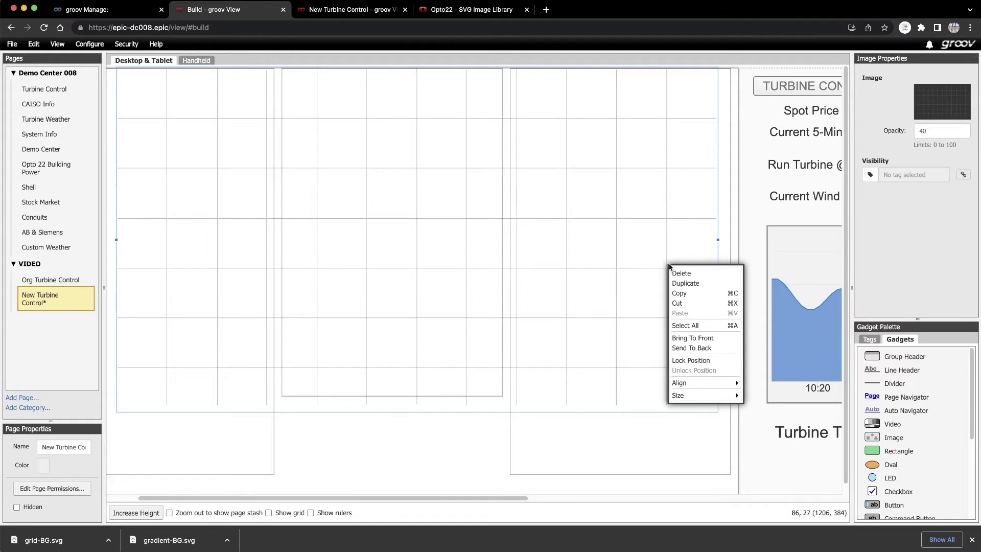
pyautogui.click(680, 348)
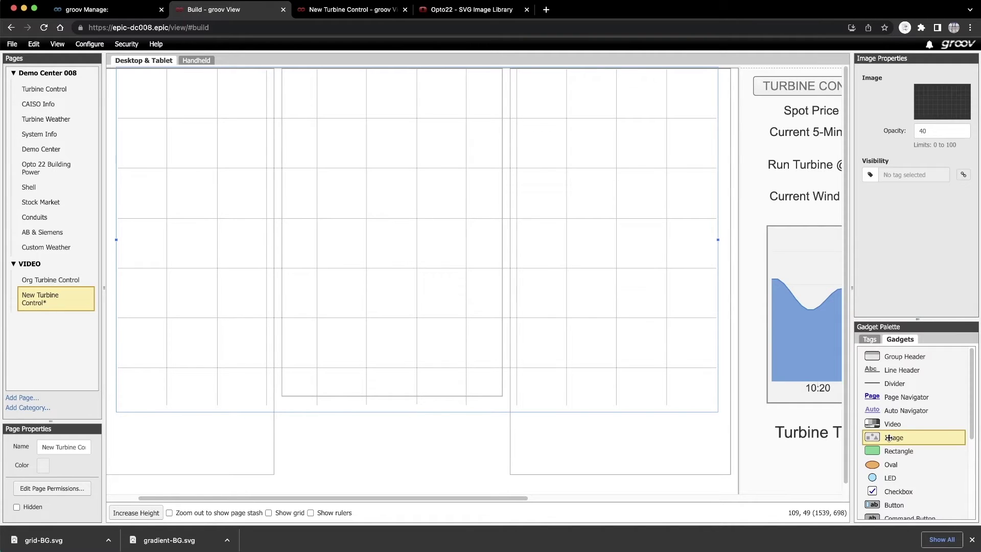
# - Add a new Image gadget showing gradient-BG.svg
pyautogui.moveTo(890, 439); pyautogui.dragTo(462, 162)
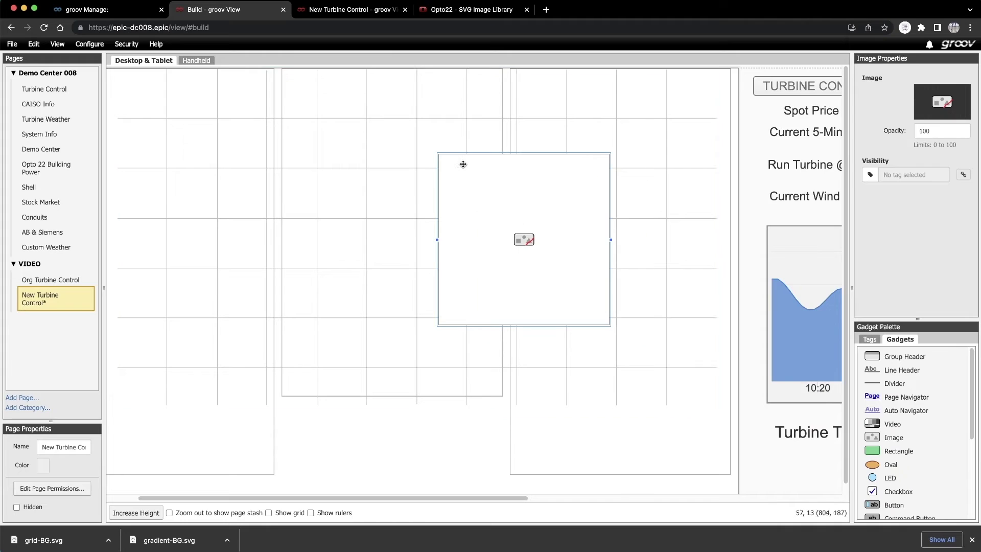
pyautogui.click(943, 105)
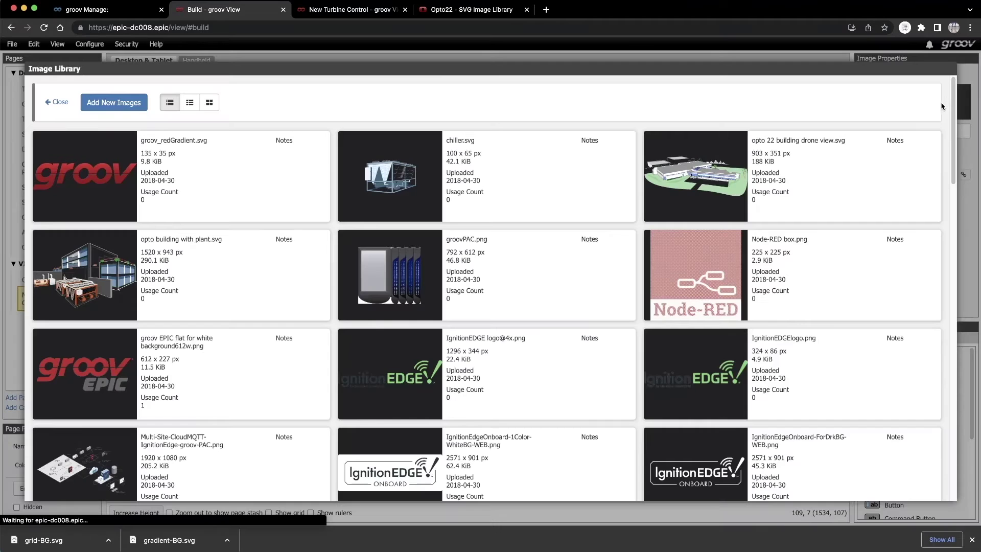
pyautogui.moveTo(953, 105); pyautogui.dragTo(922, 469)
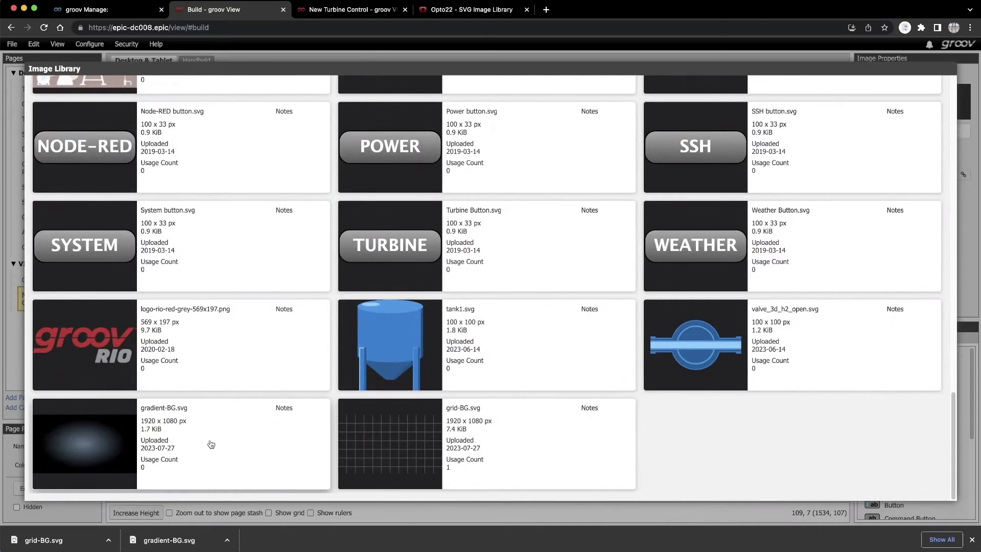
pyautogui.doubleClick(210, 441)
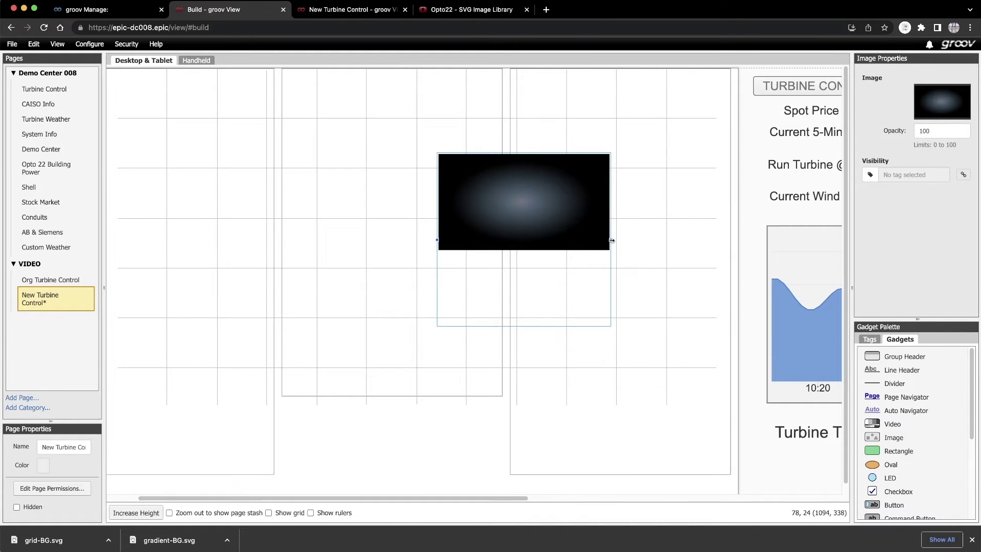
# - Resize the gradient image from the top-left corner to fill the canvas and send it to back
pyautogui.moveTo(611, 239); pyautogui.dragTo(731, 250)
pyautogui.moveTo(436, 234); pyautogui.dragTo(105, 277)
pyautogui.moveTo(295, 305); pyautogui.dragTo(292, 201)
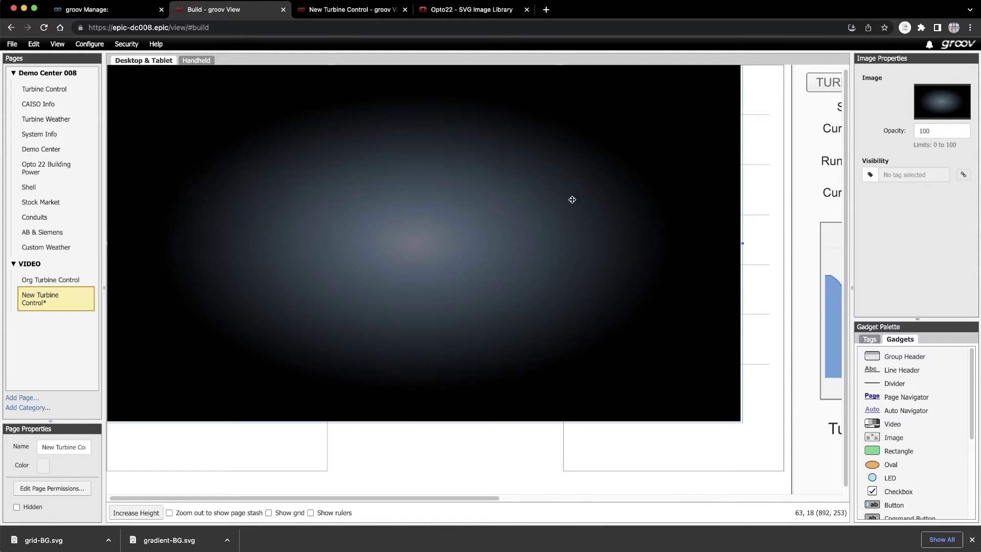
pyautogui.moveTo(761, 242); pyautogui.dragTo(792, 242)
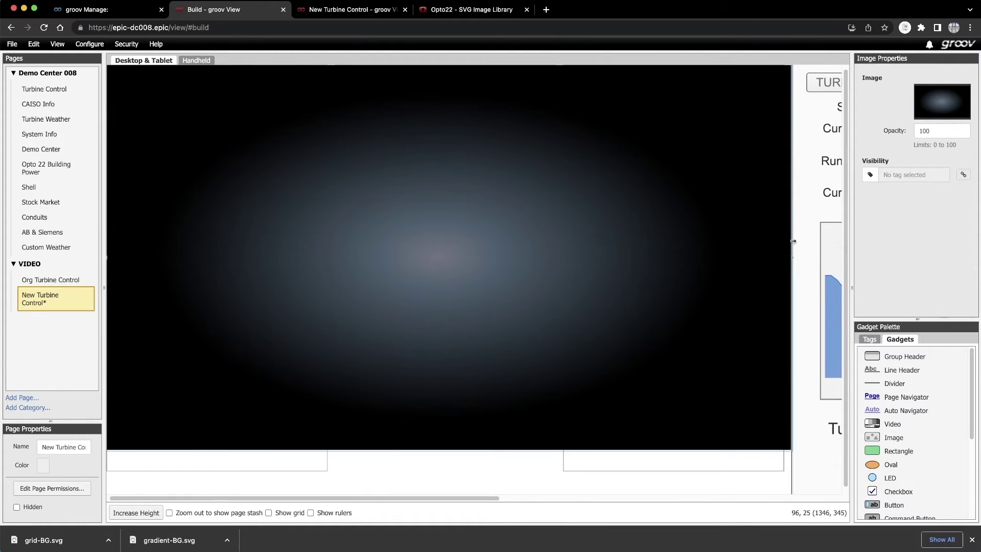
pyautogui.rightClick(640, 253)
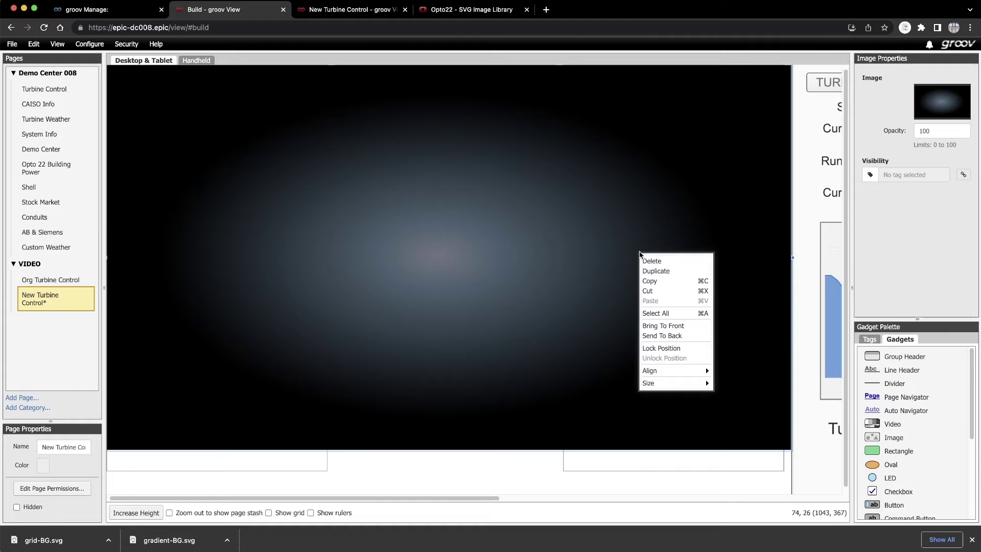
pyautogui.click(660, 335)
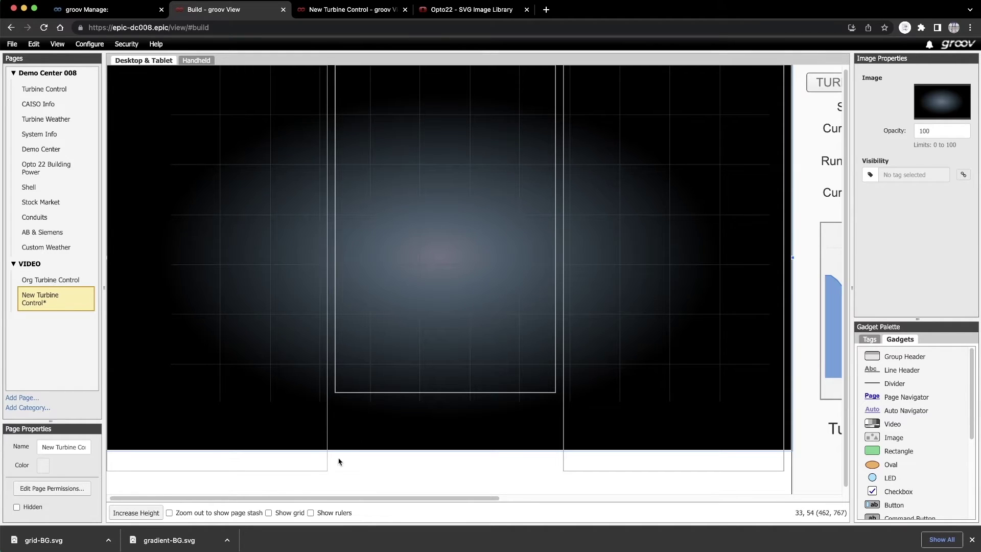
# - Select the background images and panels together and lock their position
pyautogui.moveTo(287, 481); pyautogui.dragTo(307, 477)
pyautogui.moveTo(578, 438); pyautogui.dragTo(642, 316)
pyautogui.rightClick(484, 321)
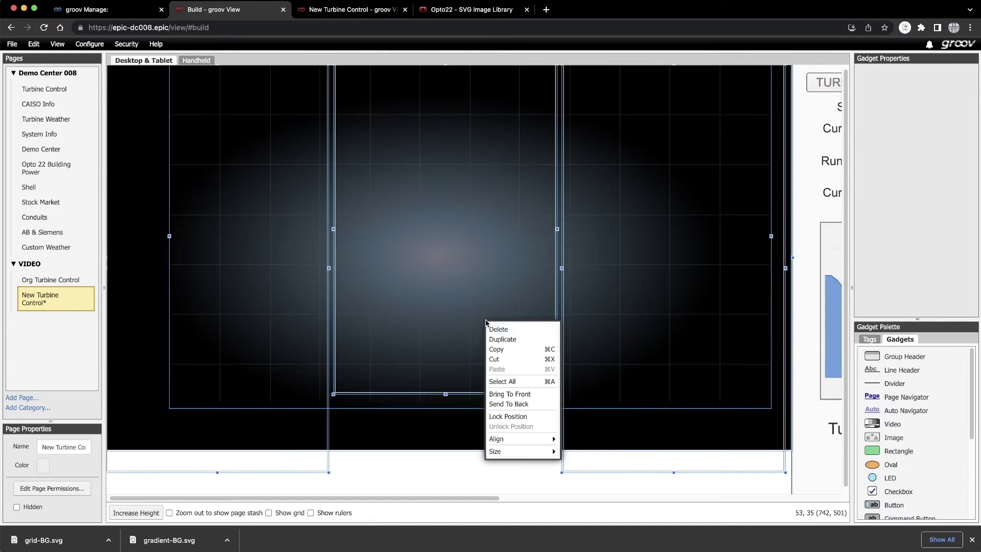
pyautogui.click(498, 416)
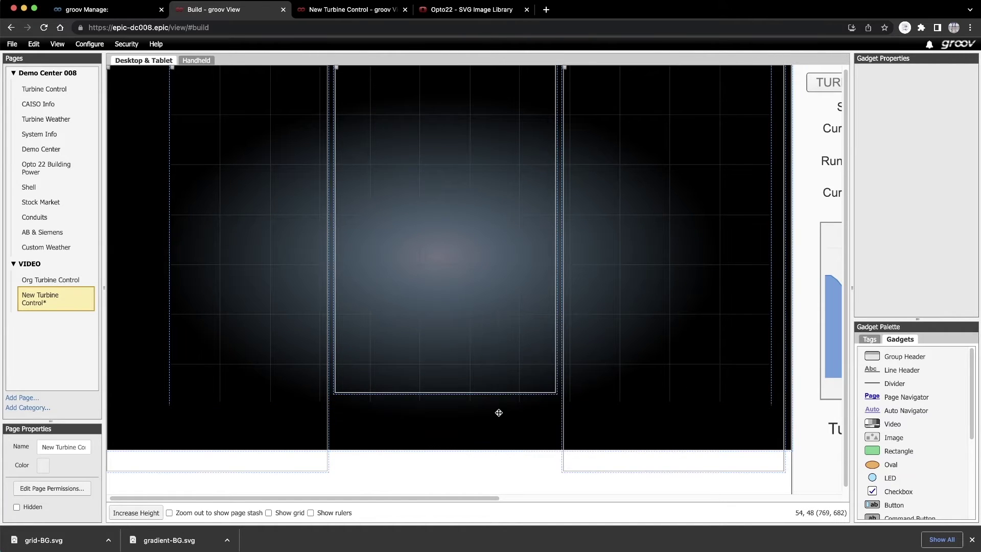
# - Set the page background to black and show the page stash beside the page
pyautogui.click(43, 466)
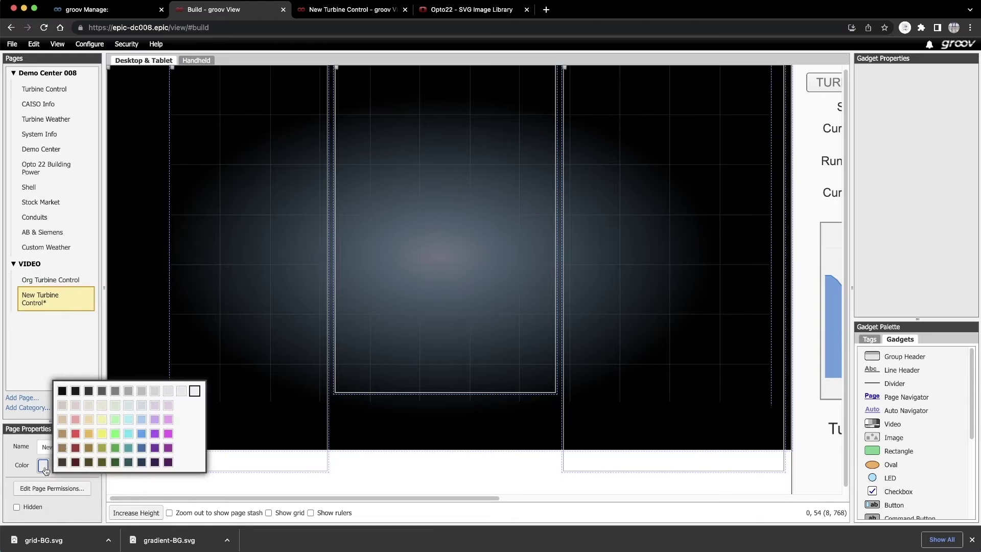
pyautogui.click(62, 392)
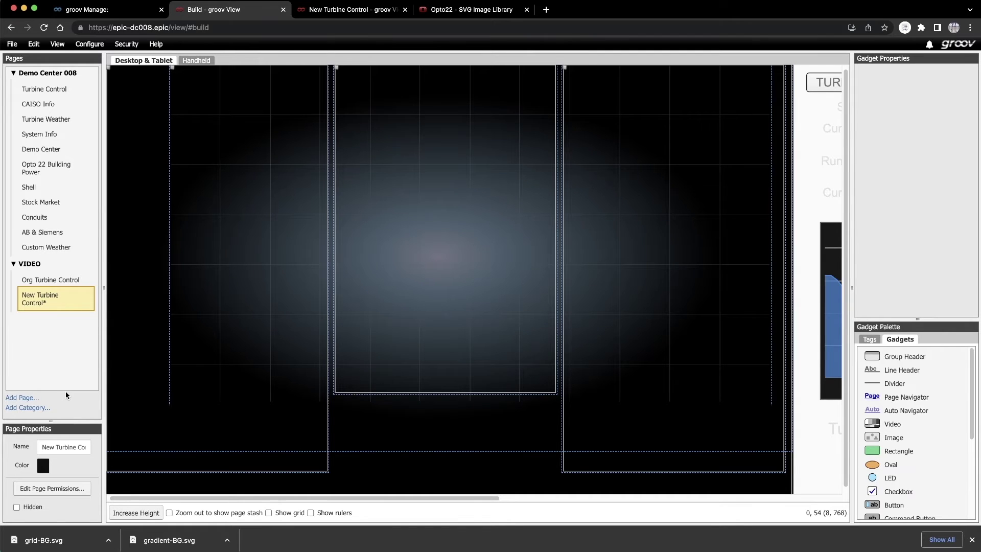
pyautogui.click(169, 513)
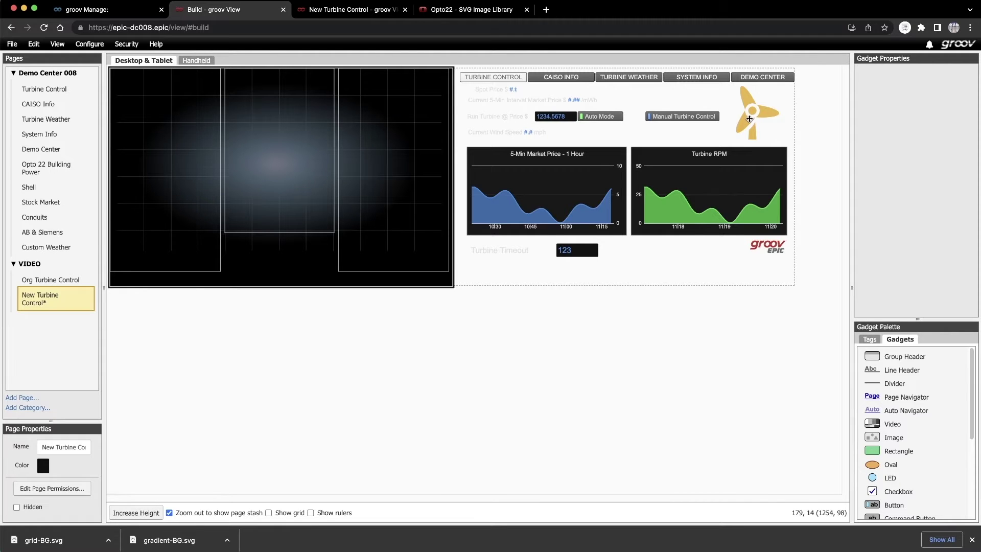
# - Bring the turbine image to the front, move it atop the middle panel, and save all changes
pyautogui.rightClick(749, 119)
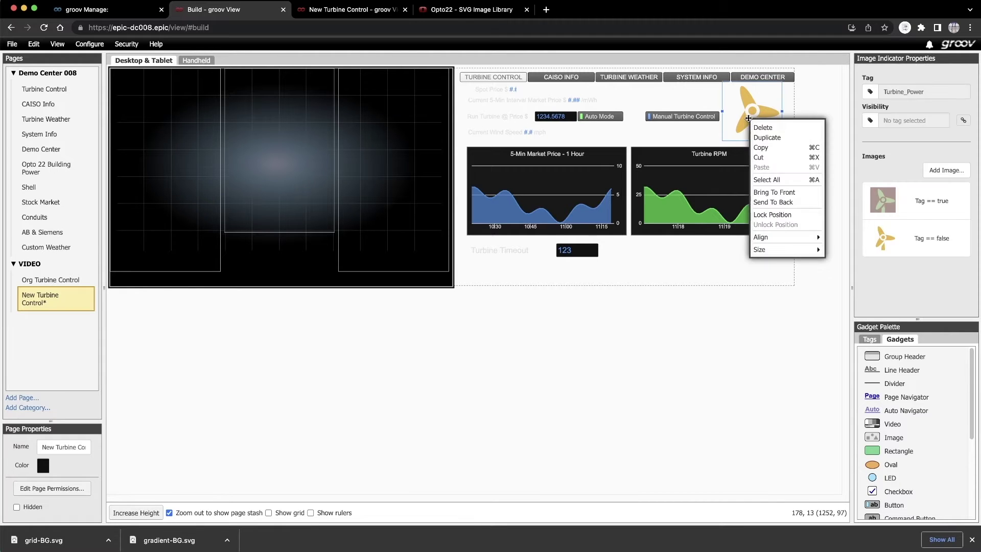
pyautogui.click(768, 193)
pyautogui.moveTo(749, 123); pyautogui.dragTo(290, 118)
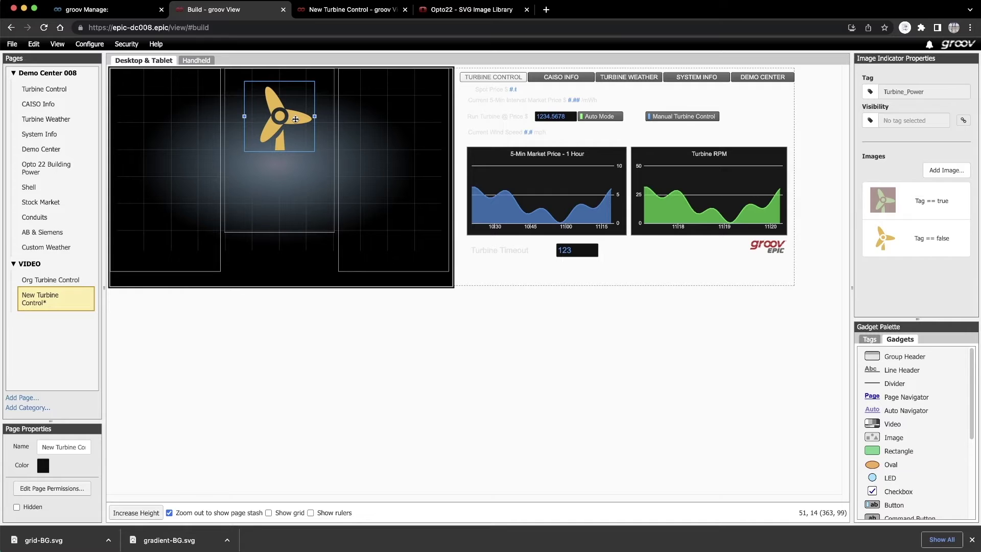
pyautogui.click(12, 45)
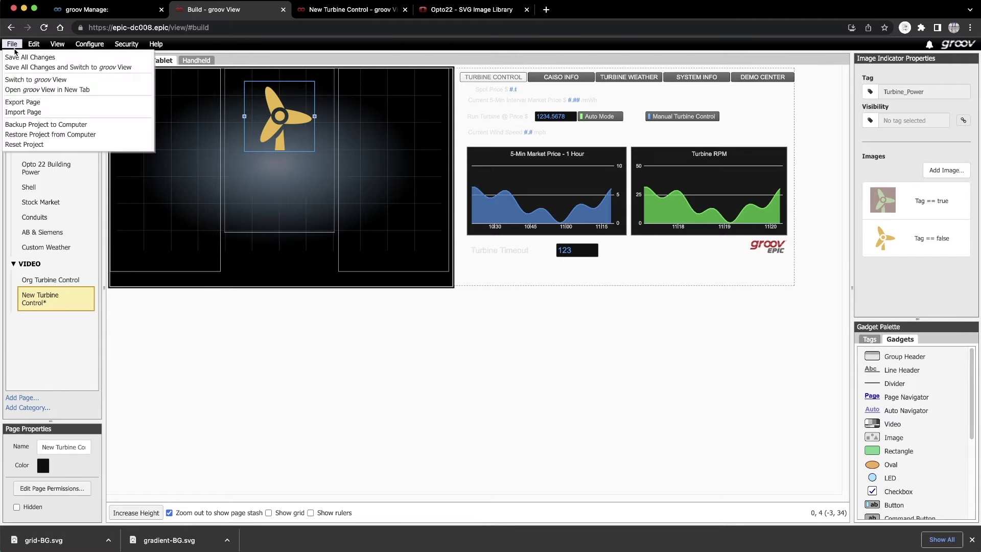
pyautogui.click(14, 57)
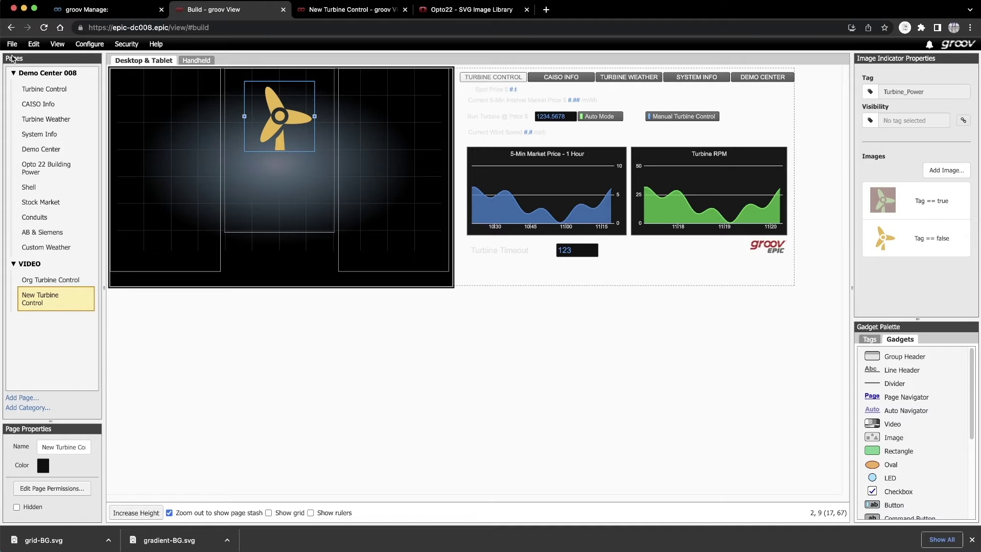
# - Go to the Opto 22 GIF Animations and PNGs page and show the wind turbine images
pyautogui.click(480, 13)
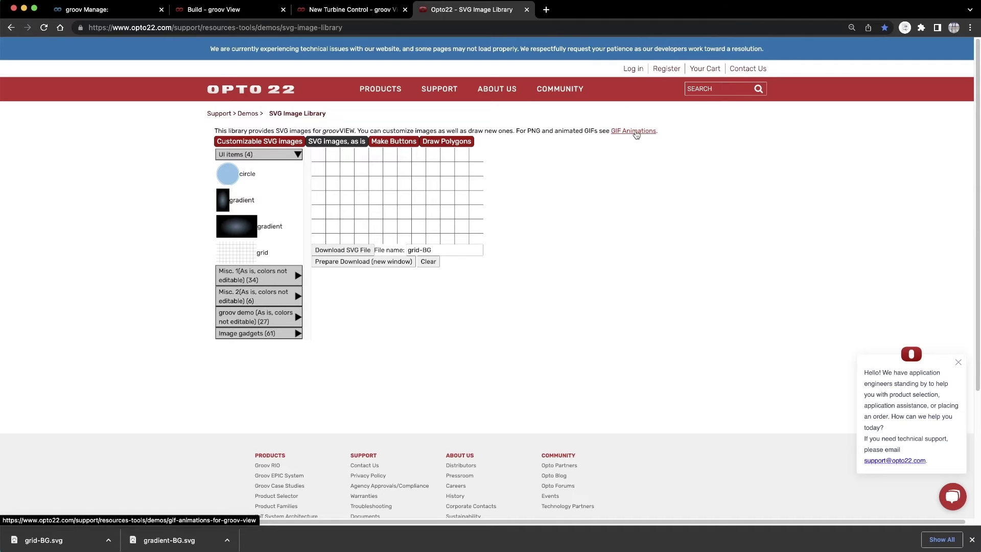
pyautogui.click(636, 134)
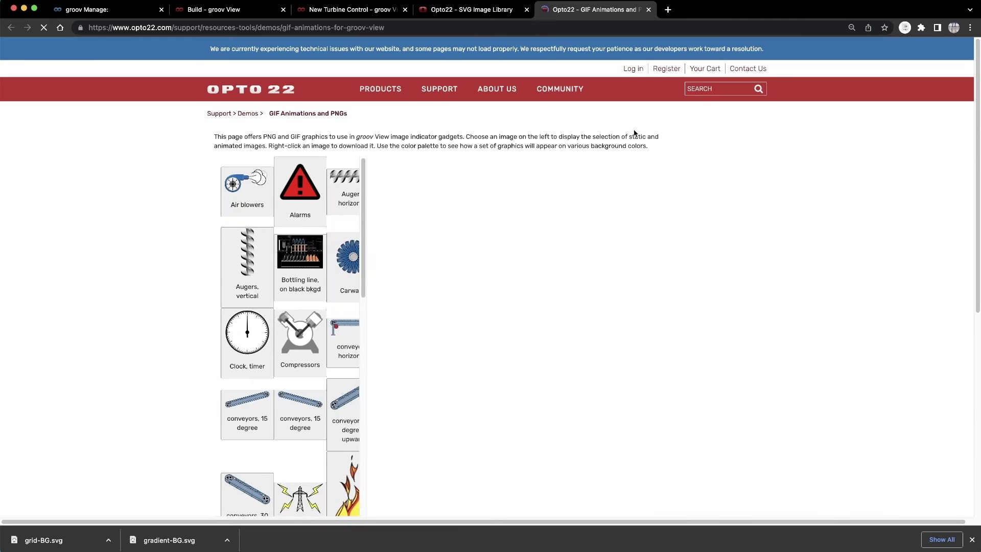
pyautogui.moveTo(364, 191); pyautogui.dragTo(365, 434)
pyautogui.click(299, 468)
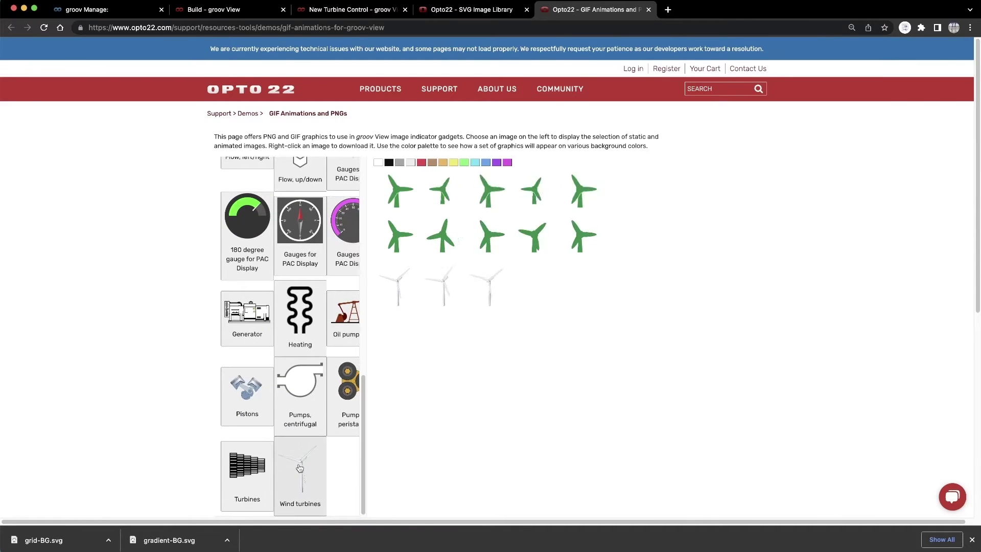
# - Save wturbine_still.png and wturbine_fast.gif to the Desktop, then return to the groov View editor
pyautogui.rightClick(398, 281)
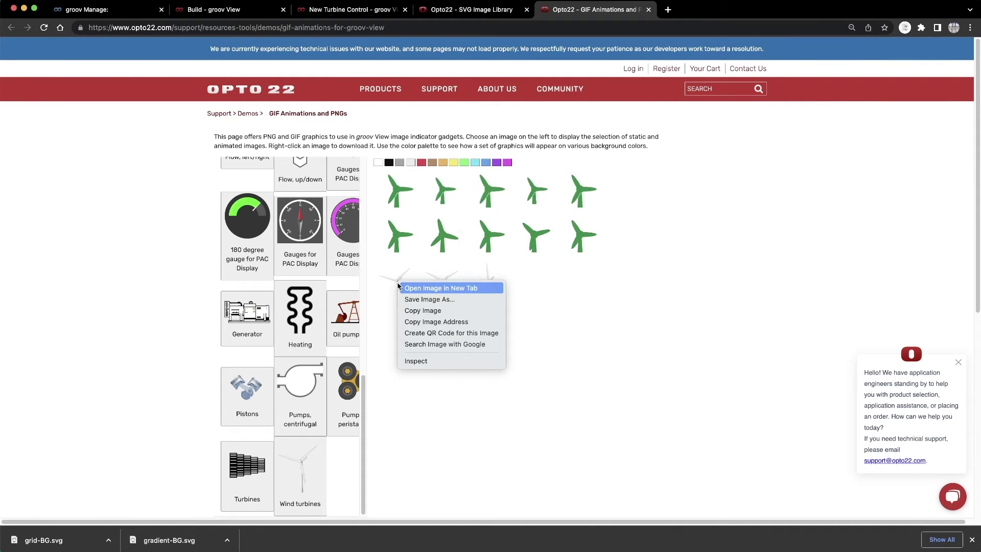
pyautogui.click(405, 299)
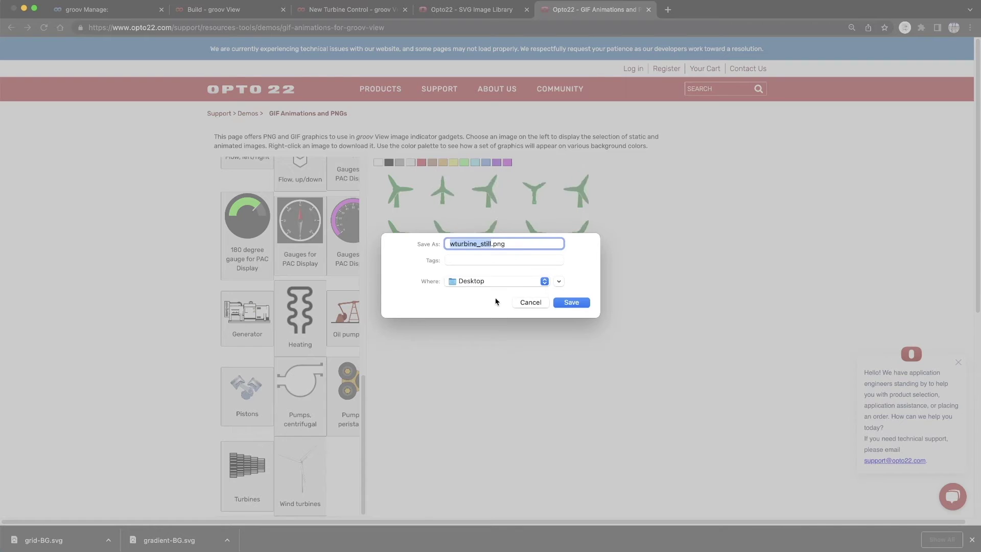
pyautogui.click(571, 303)
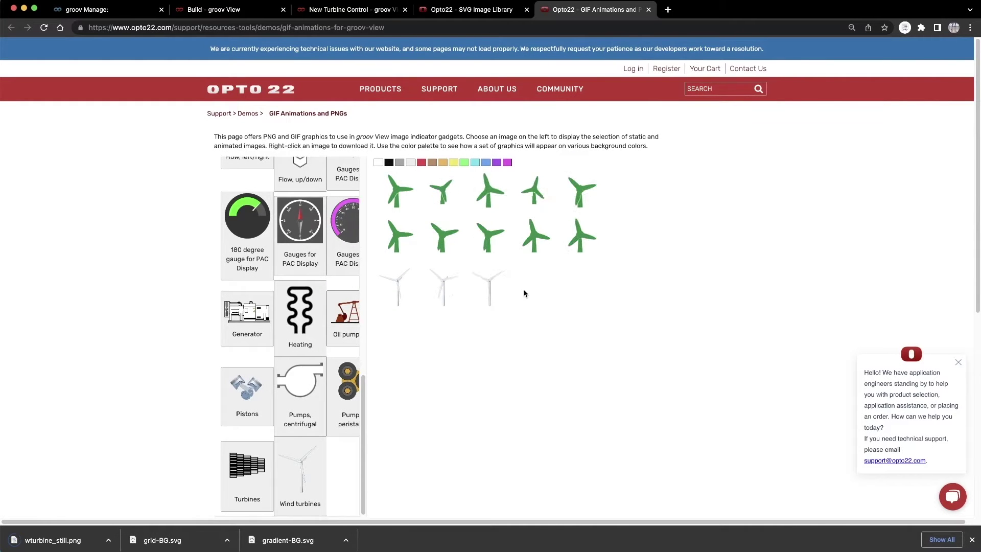
pyautogui.rightClick(491, 289)
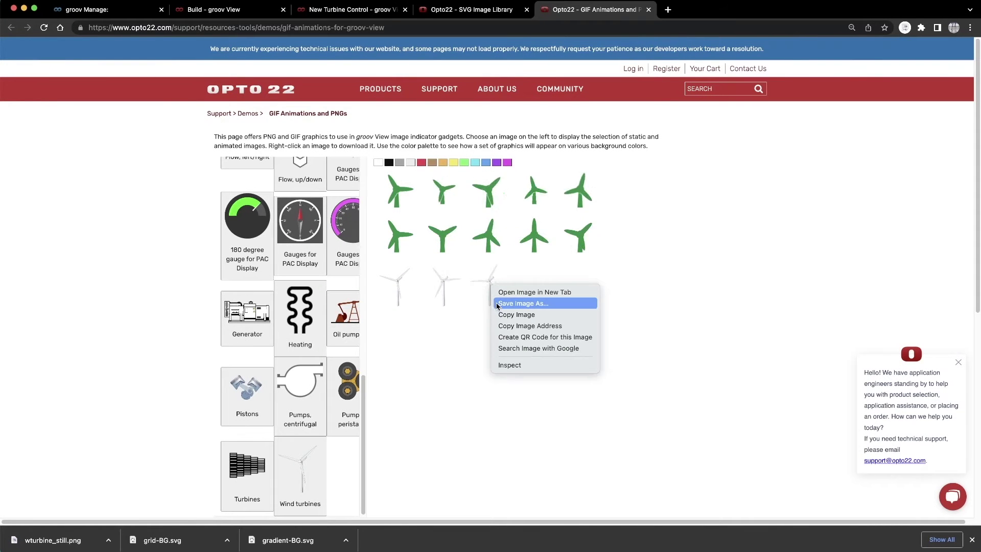
pyautogui.click(495, 301)
pyautogui.click(571, 302)
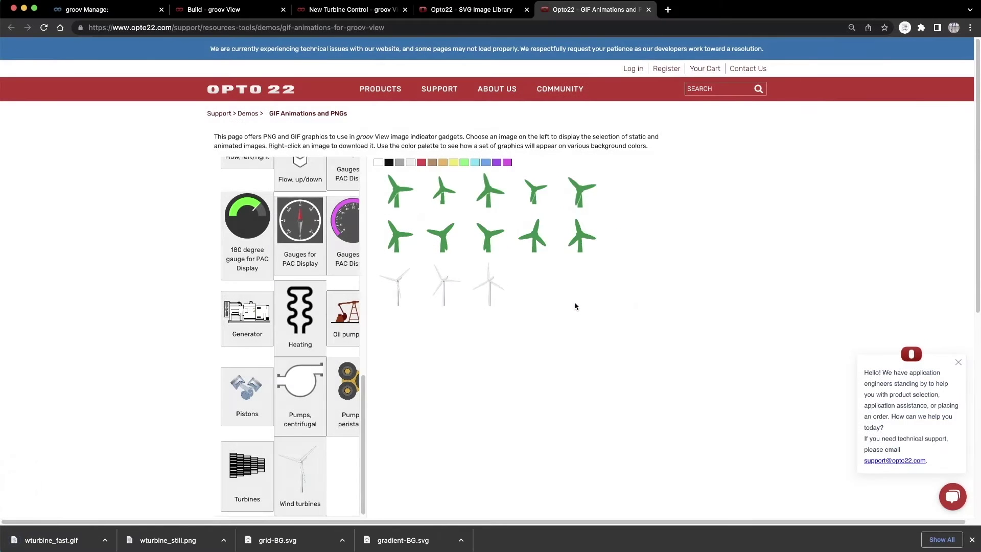
pyautogui.click(973, 539)
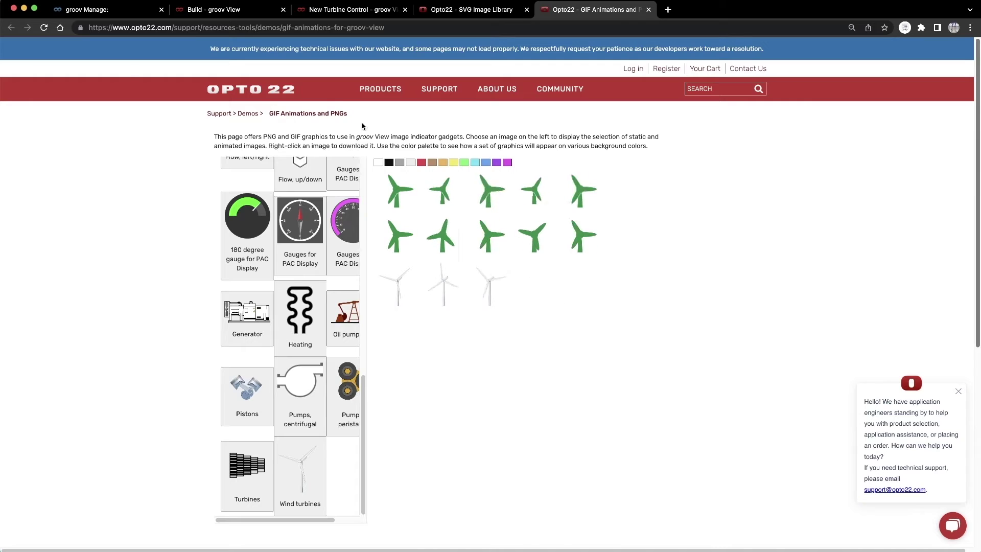
pyautogui.click(216, 15)
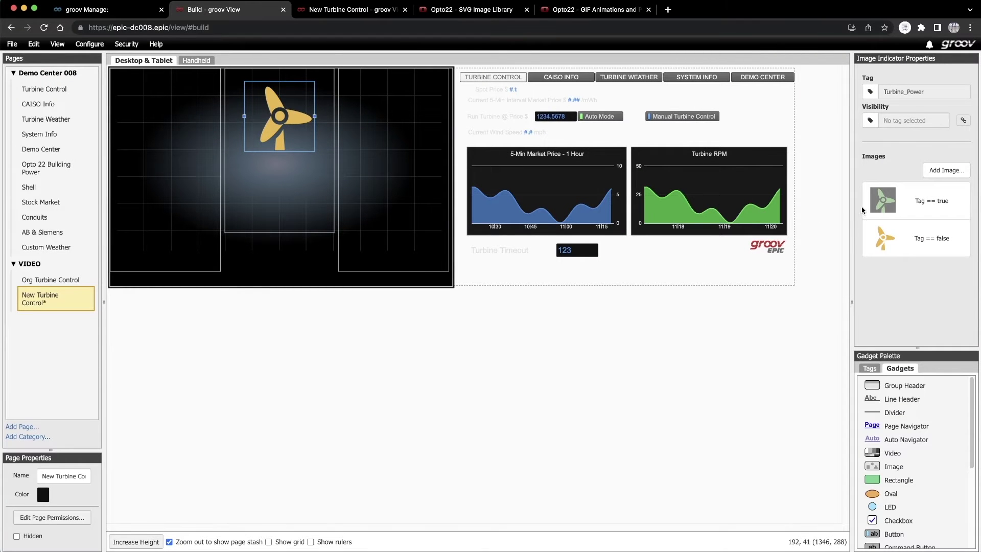
# - Upload both turbine files and set the Tag == true image to wturbine_fast.gif
pyautogui.click(912, 200)
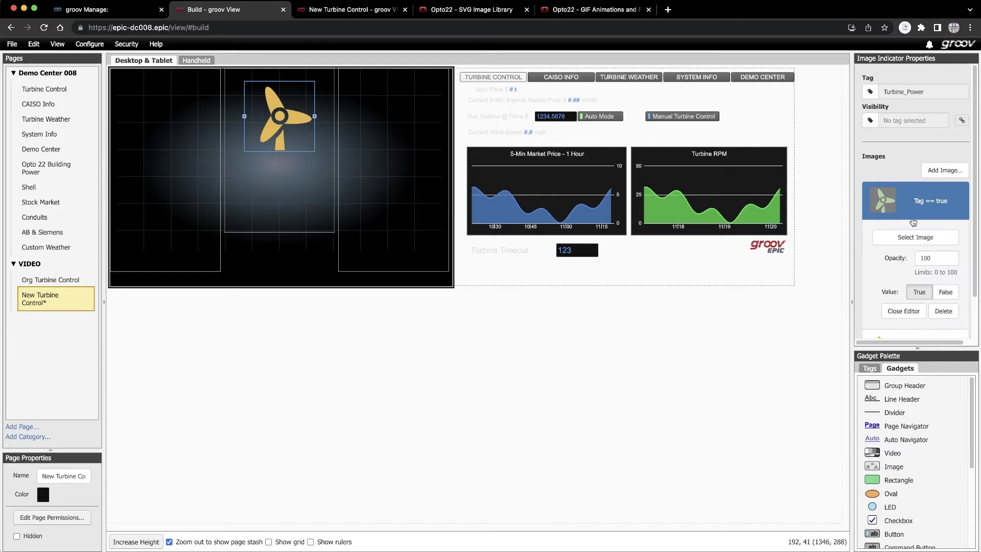
pyautogui.click(912, 237)
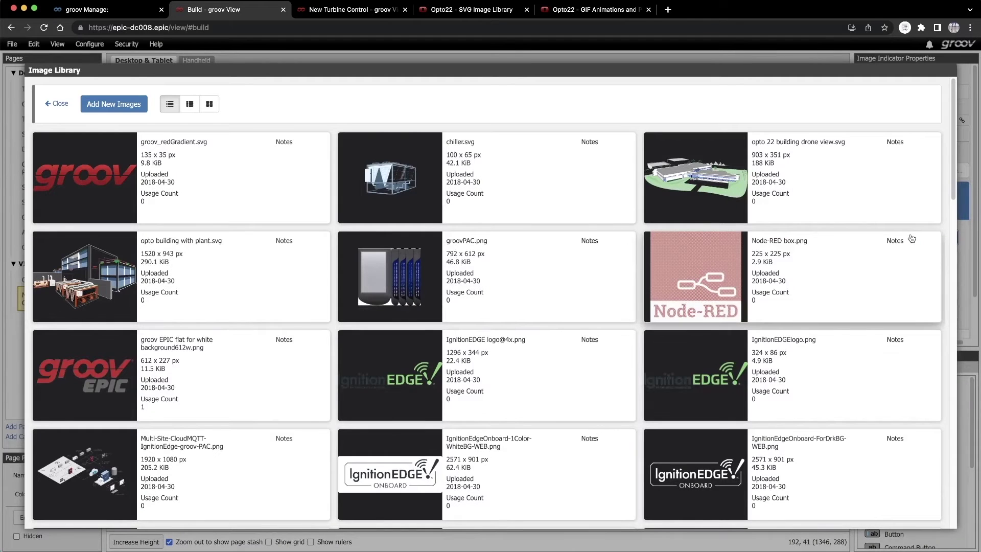
pyautogui.click(115, 110)
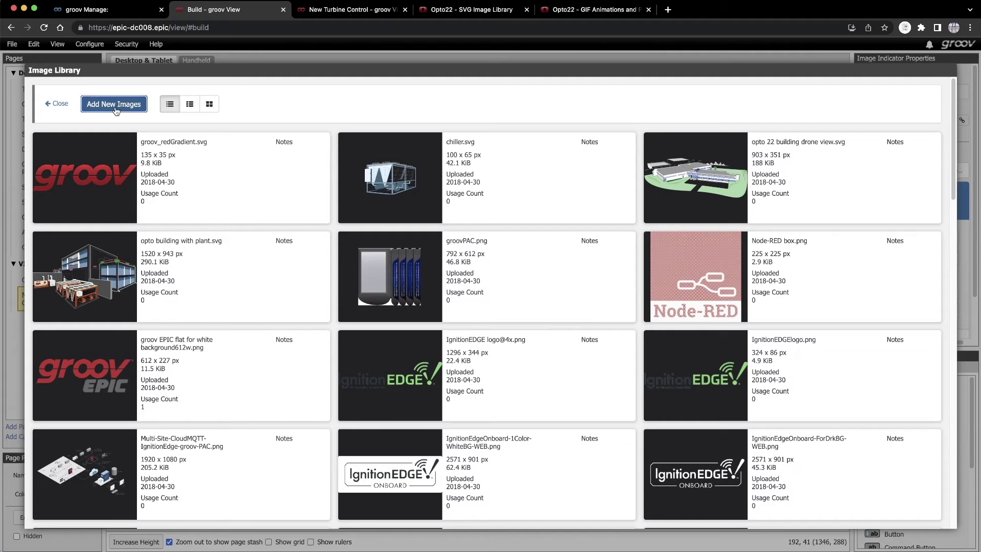
pyautogui.click(115, 175)
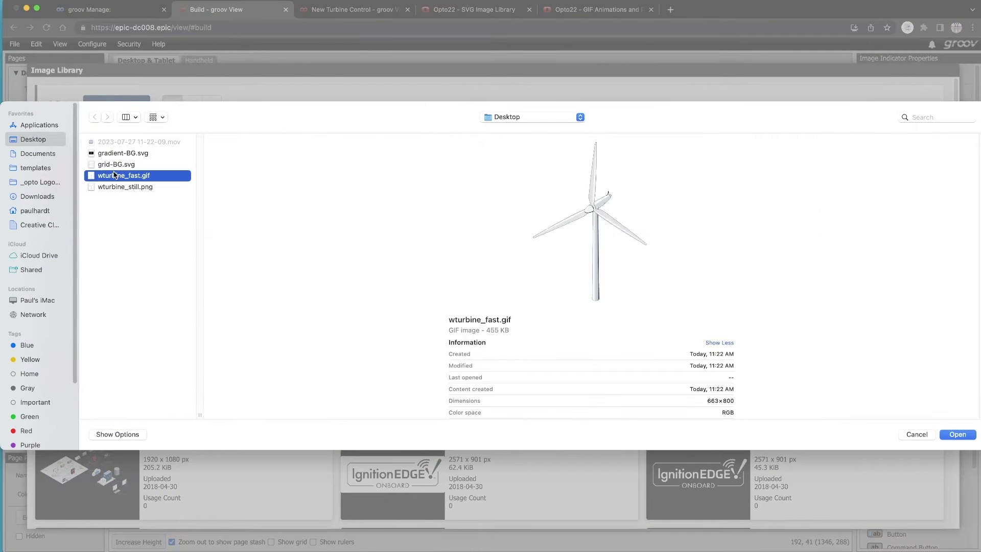
pyautogui.keyDown('shift'); pyautogui.click(109, 187); pyautogui.keyUp('shift')
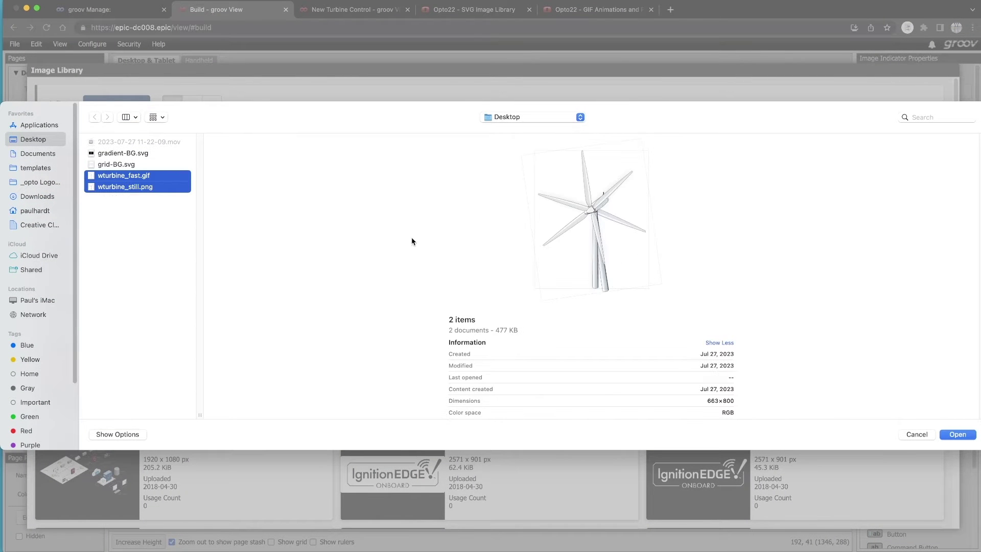
pyautogui.click(948, 434)
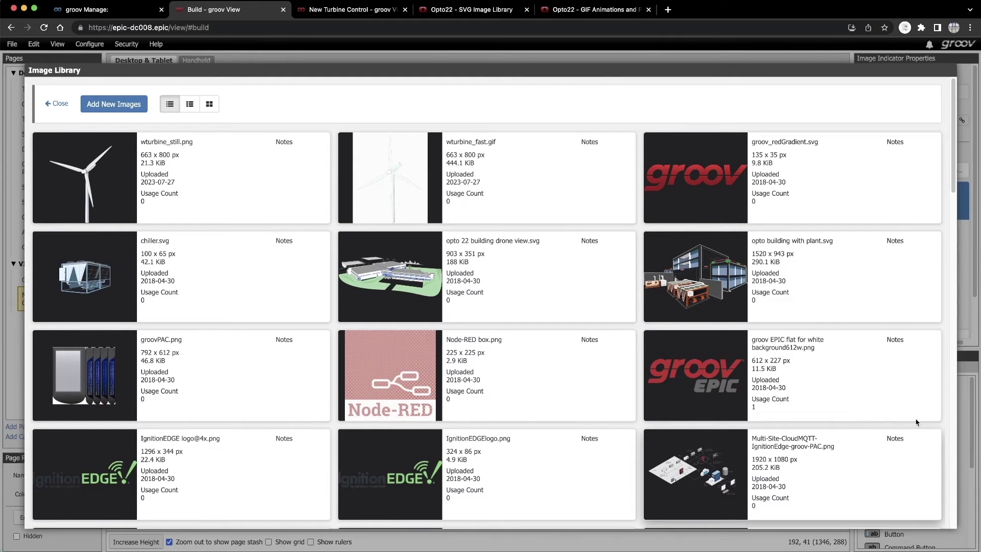
pyautogui.click(487, 185)
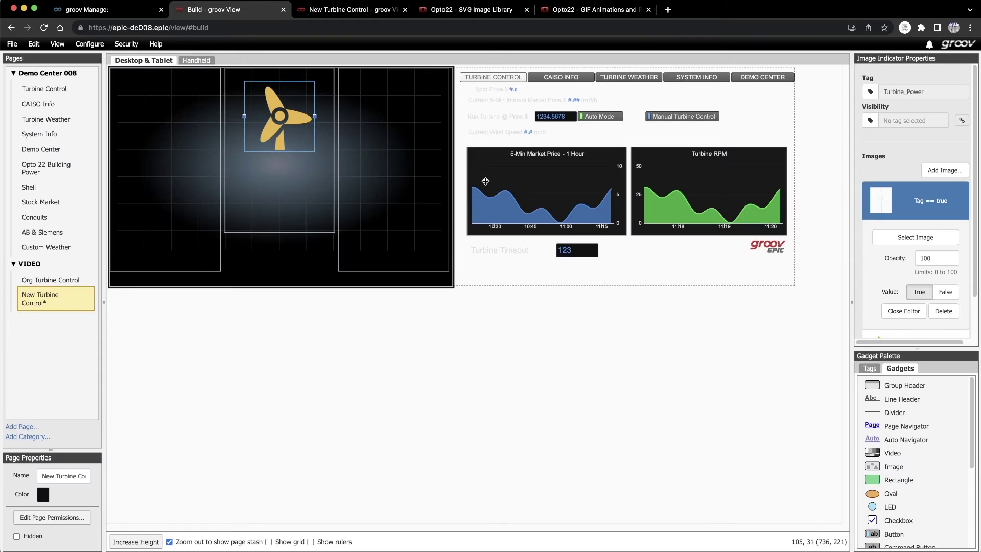
pyautogui.click(897, 309)
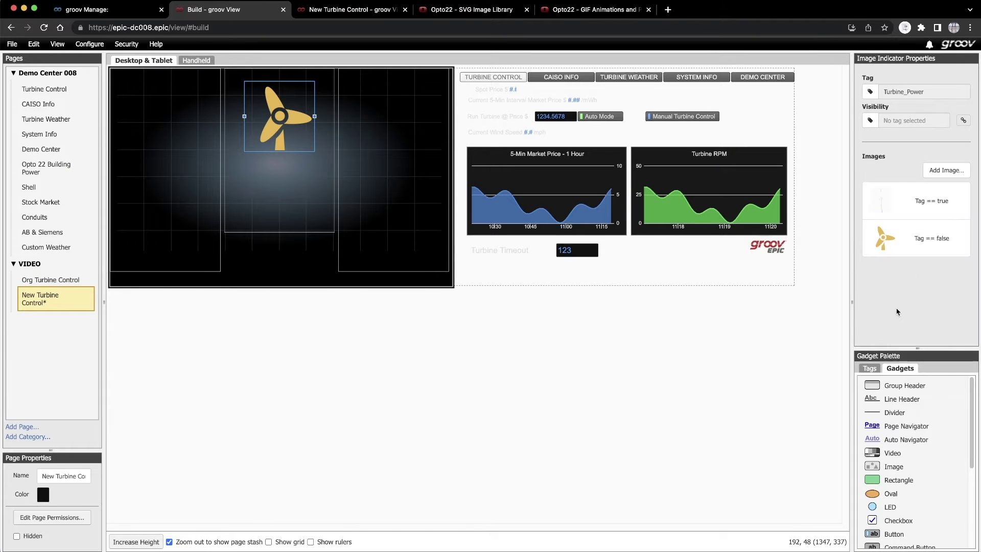
# - Set the Tag == false image to wturbine_still.png and close the editor
pyautogui.click(884, 241)
pyautogui.click(903, 276)
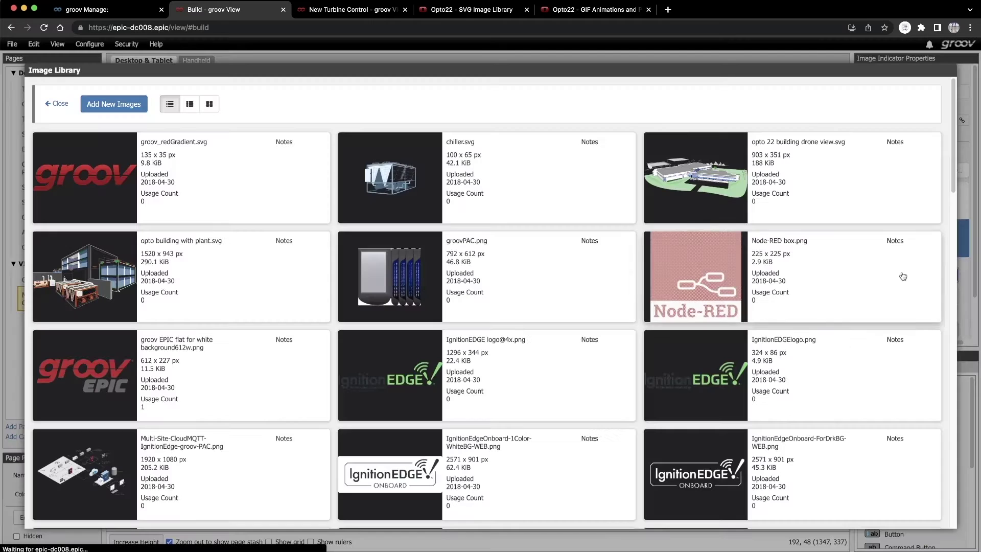
pyautogui.scroll(-1, 955, 185)
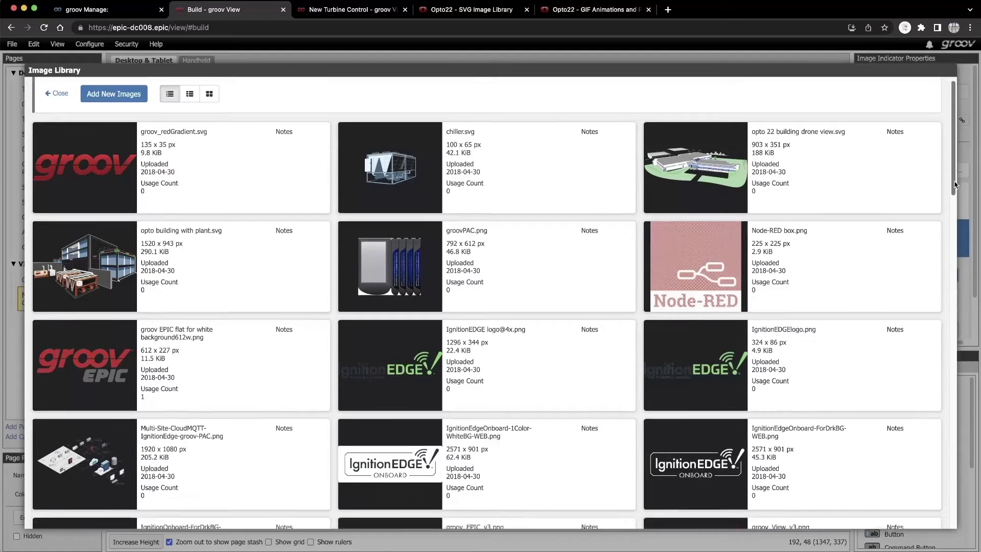
pyautogui.moveTo(954, 185); pyautogui.dragTo(953, 514)
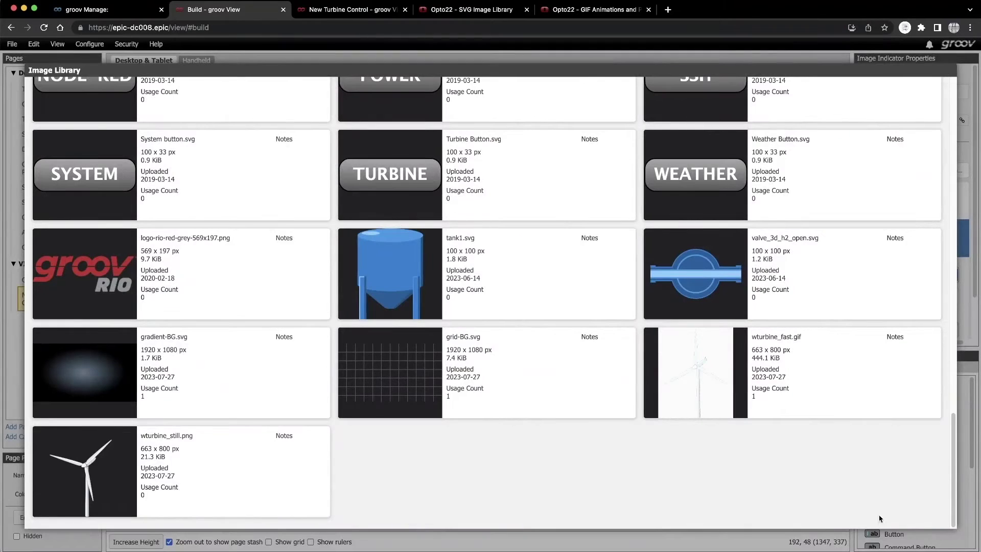
pyautogui.click(240, 478)
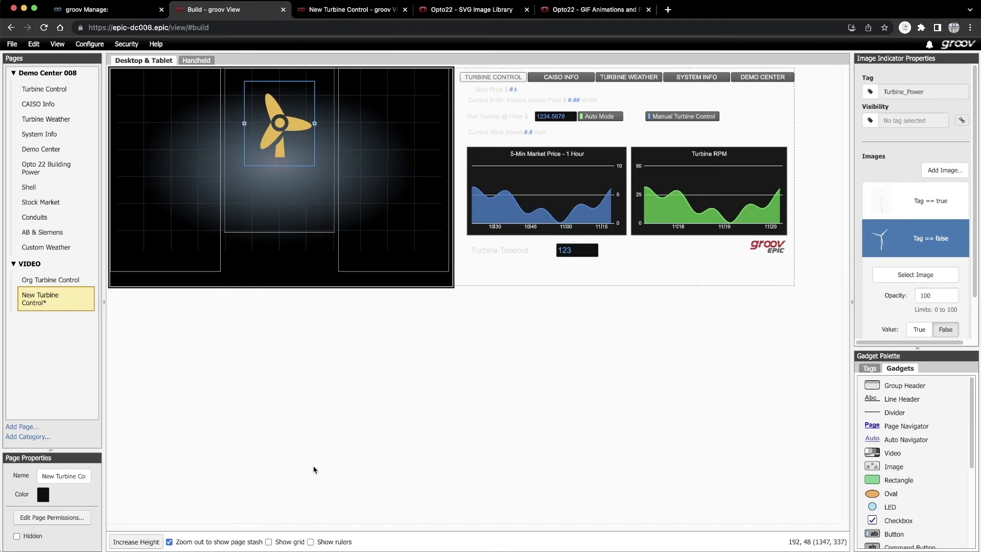
pyautogui.scroll(-2, 911, 287)
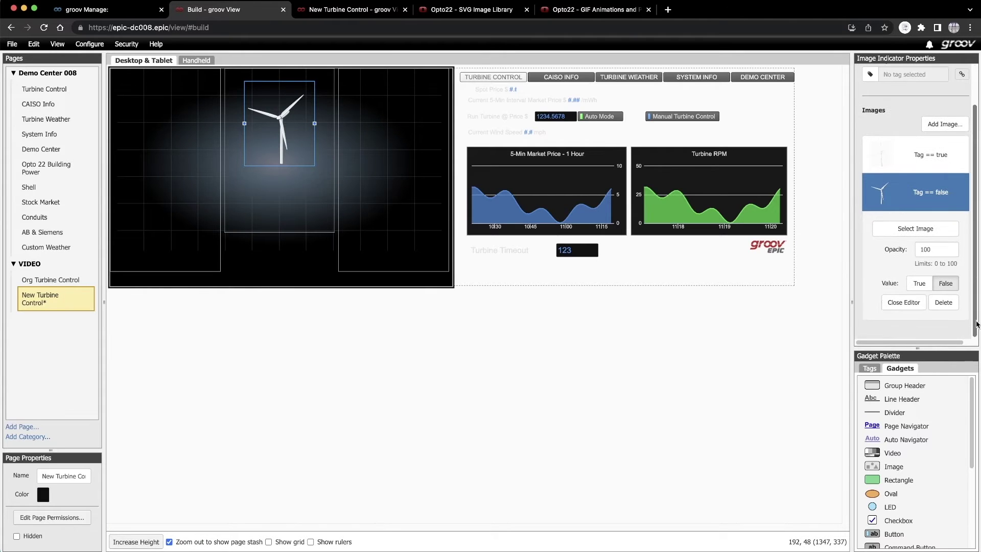
pyautogui.click(911, 309)
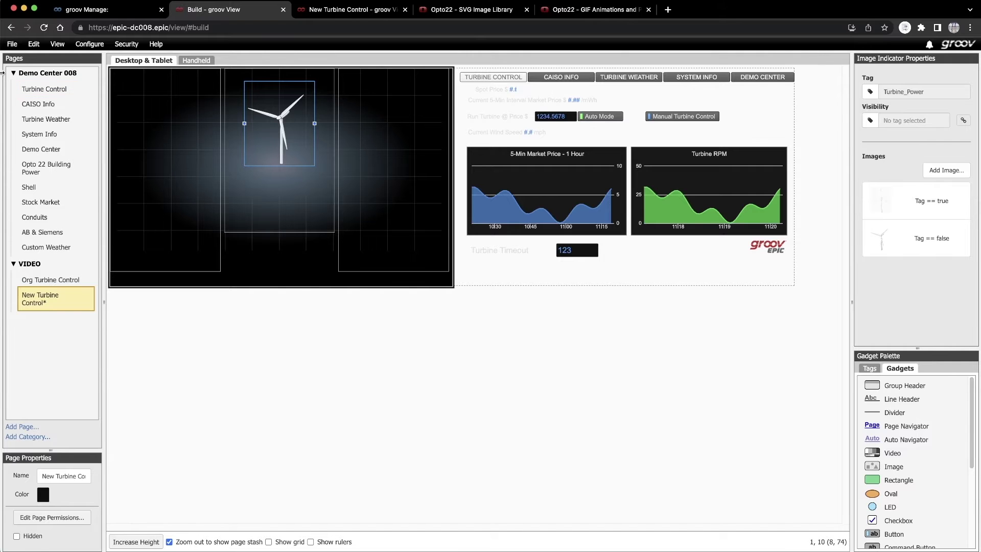
pyautogui.click(12, 44)
# - Save all changes, then add an Oval gadget sized as a grey circle over the turbine
pyautogui.click(18, 57)
pyautogui.moveTo(883, 493); pyautogui.dragTo(317, 197)
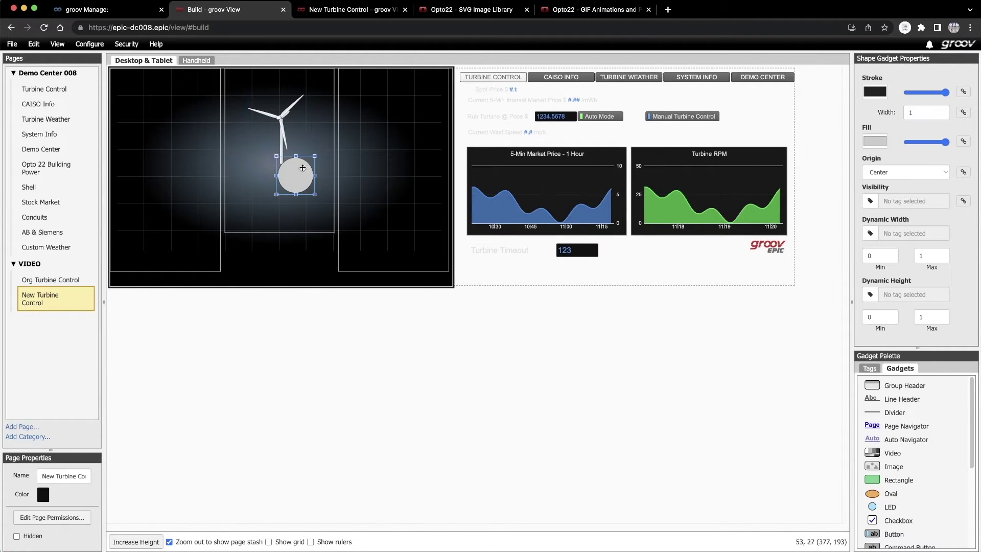
pyautogui.moveTo(287, 164); pyautogui.dragTo(226, 104)
pyautogui.moveTo(318, 150); pyautogui.dragTo(273, 145)
pyautogui.moveTo(326, 122); pyautogui.dragTo(326, 123)
pyautogui.moveTo(230, 123); pyautogui.dragTo(233, 122)
pyautogui.moveTo(279, 75); pyautogui.dragTo(345, 109)
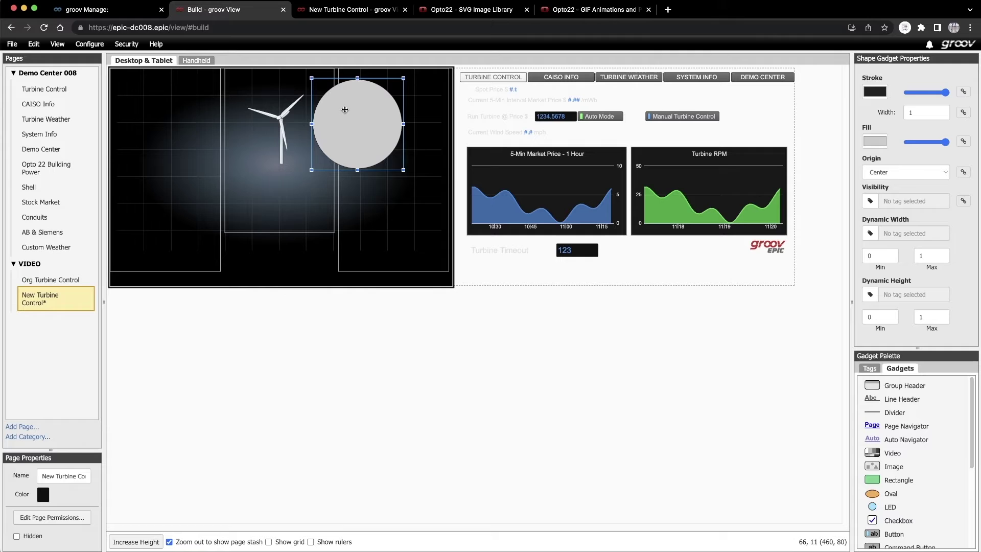
# - Bring the turbine in front of the circle and center the circle behind it
pyautogui.click(277, 117)
pyautogui.rightClick(278, 117)
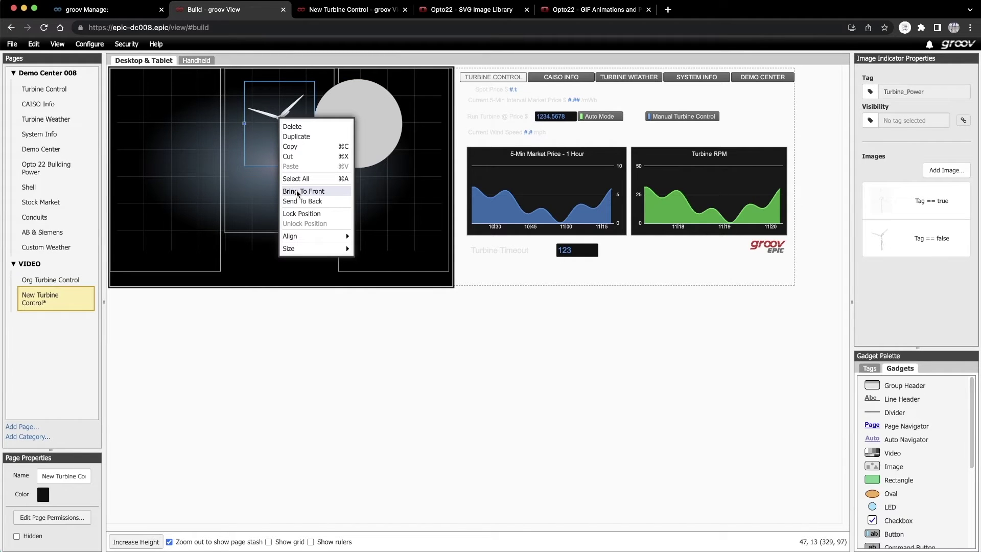
pyautogui.click(298, 192)
pyautogui.click(337, 136)
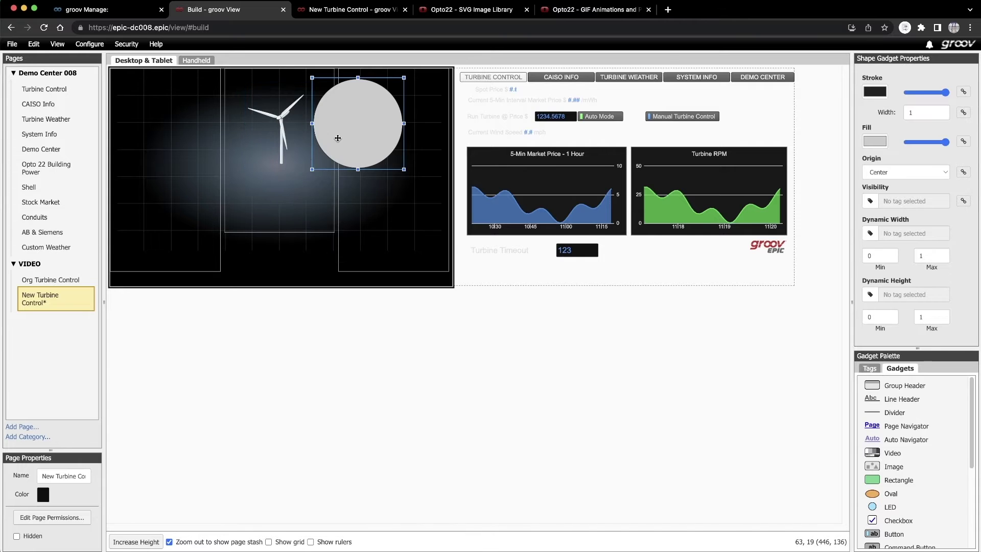
pyautogui.moveTo(337, 136); pyautogui.dragTo(269, 138)
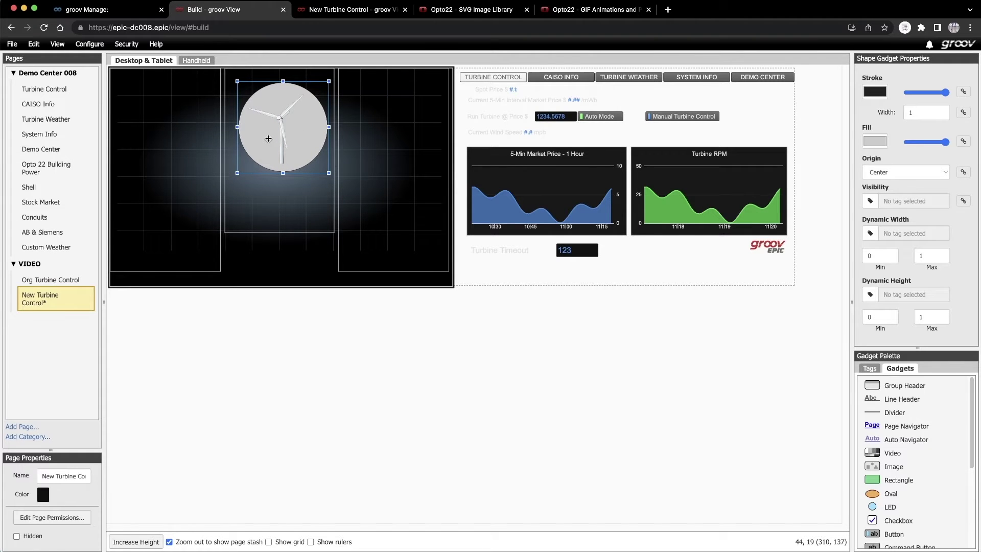
pyautogui.click(268, 139)
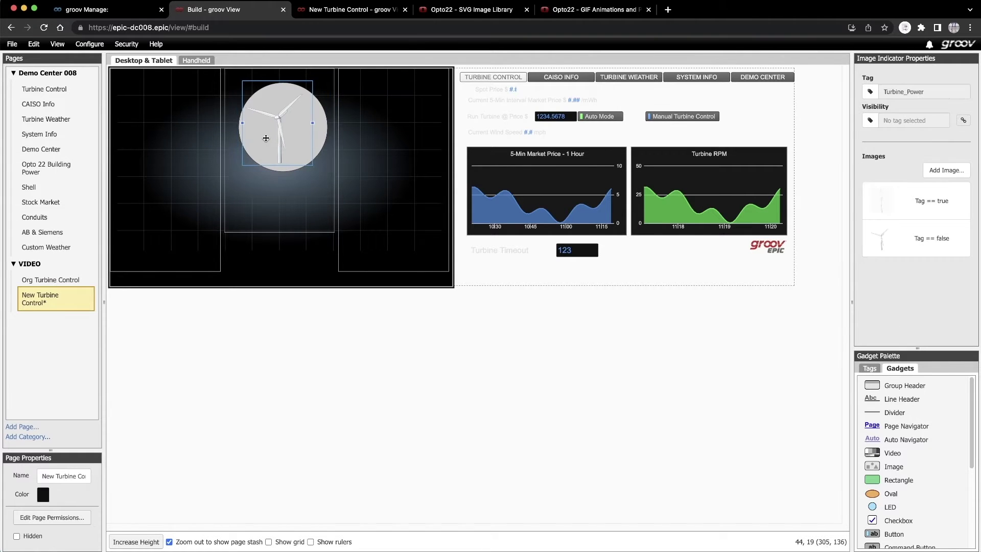
pyautogui.click(319, 140)
pyautogui.click(308, 150)
pyautogui.click(321, 143)
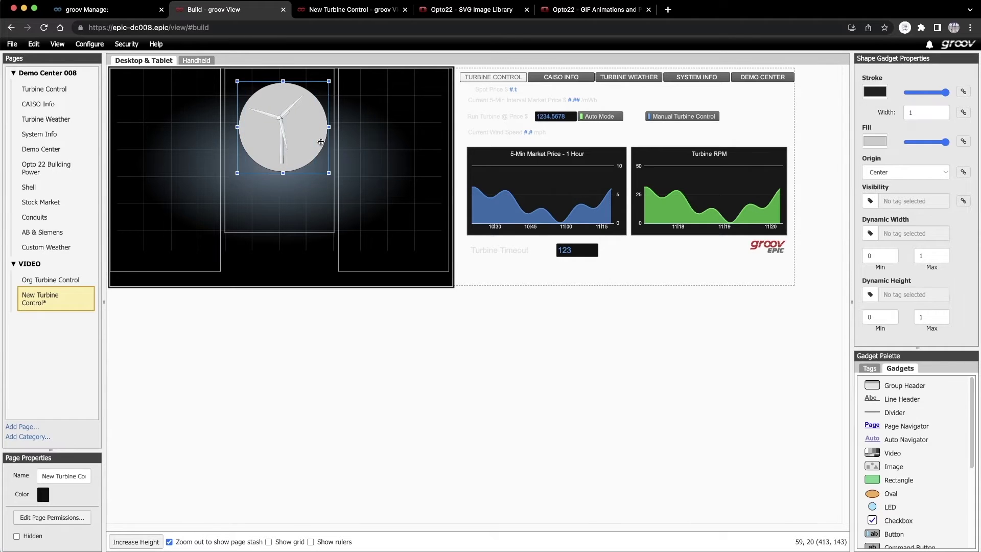
pyautogui.moveTo(322, 143); pyautogui.dragTo(319, 144)
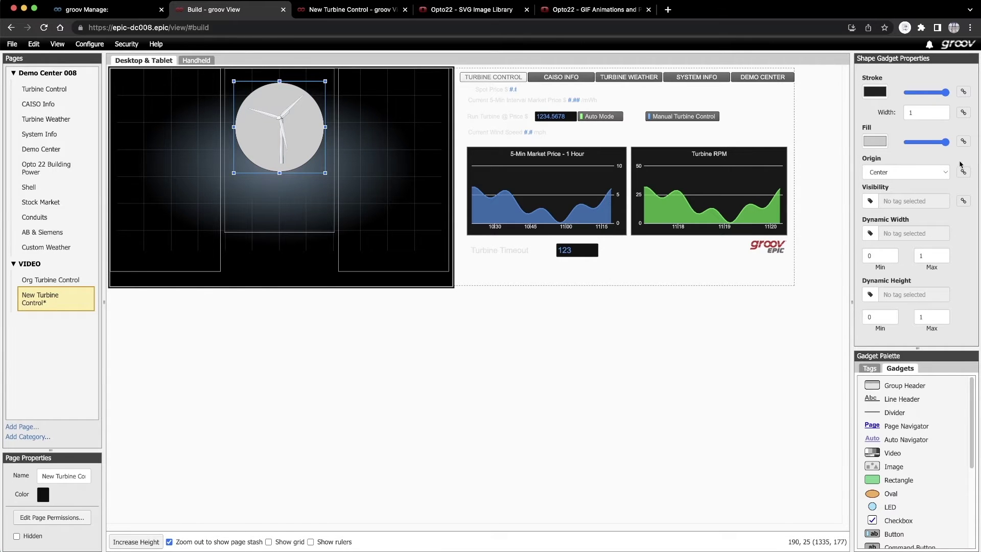
# - Fill the circle with the chart's blue at reduced opacity and fade its outline out
pyautogui.click(867, 145)
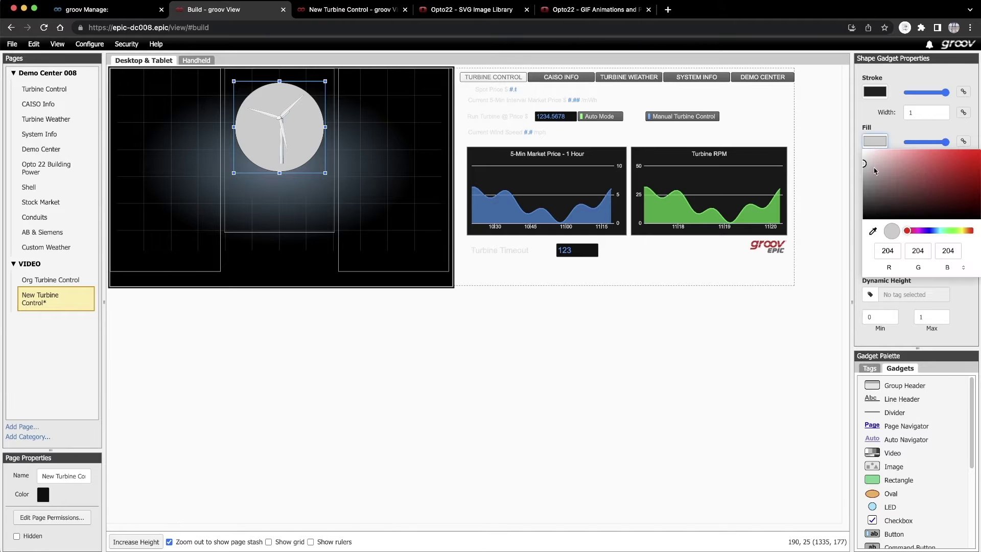
pyautogui.click(871, 230)
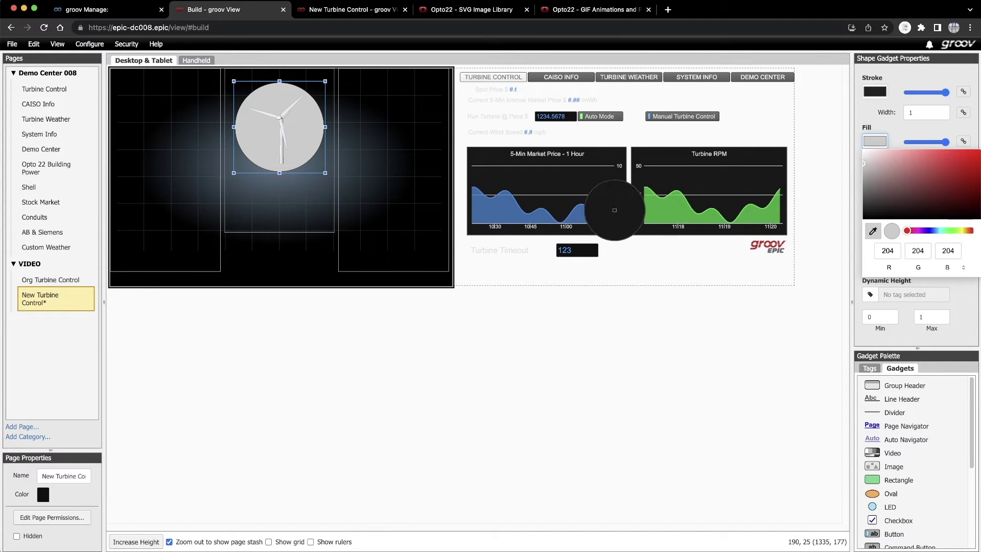
pyautogui.click(593, 216)
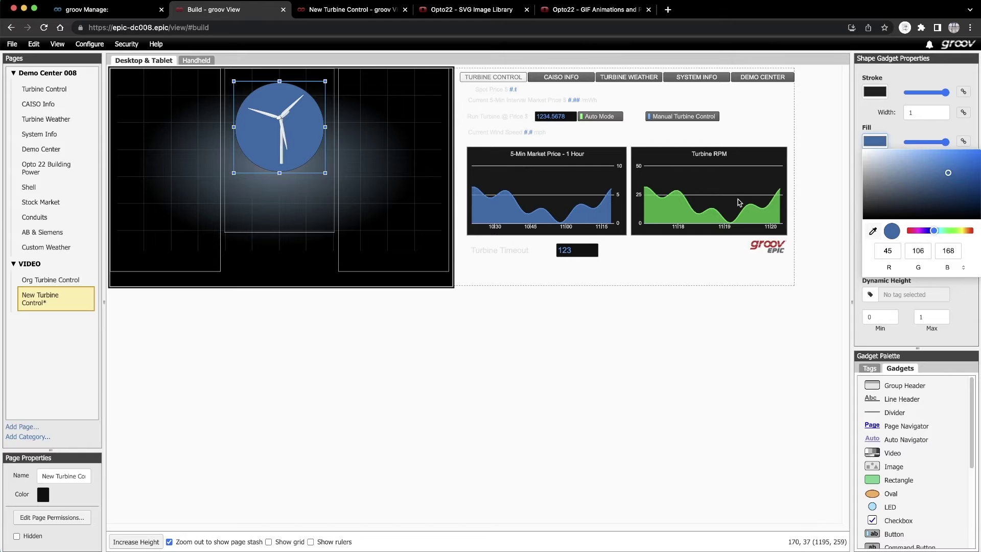
pyautogui.click(922, 145)
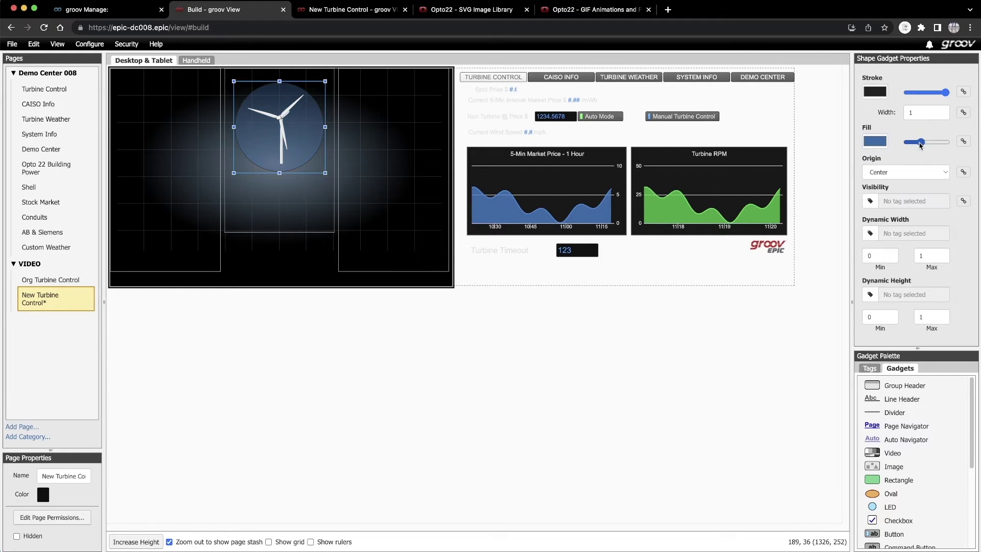
pyautogui.moveTo(920, 144); pyautogui.dragTo(923, 144)
pyautogui.moveTo(946, 93); pyautogui.dragTo(898, 97)
# - Duplicate the circle, enlarge it to frame the turbine, and make its blue fill more transparent
pyautogui.click(312, 154)
pyautogui.click(319, 146)
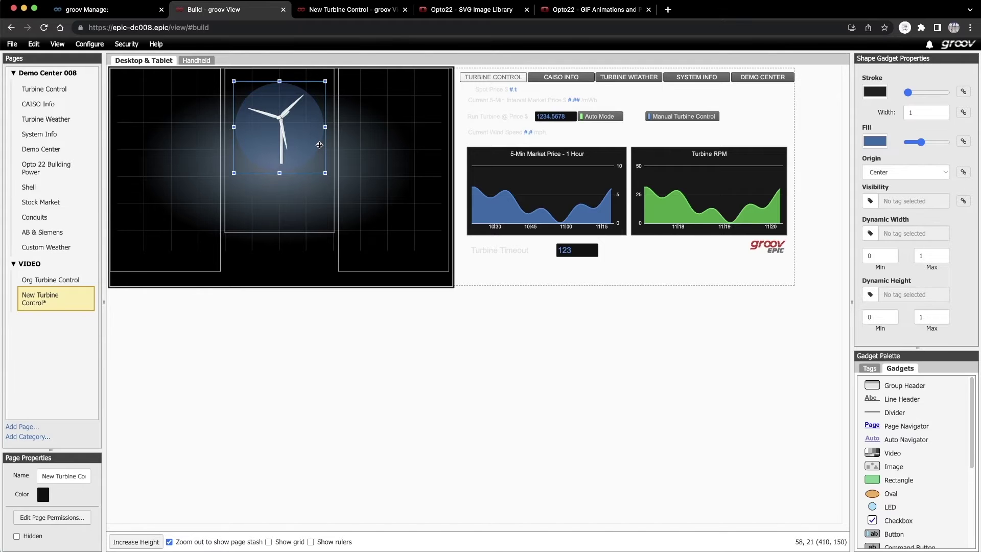
pyautogui.rightClick(319, 147)
pyautogui.click(336, 164)
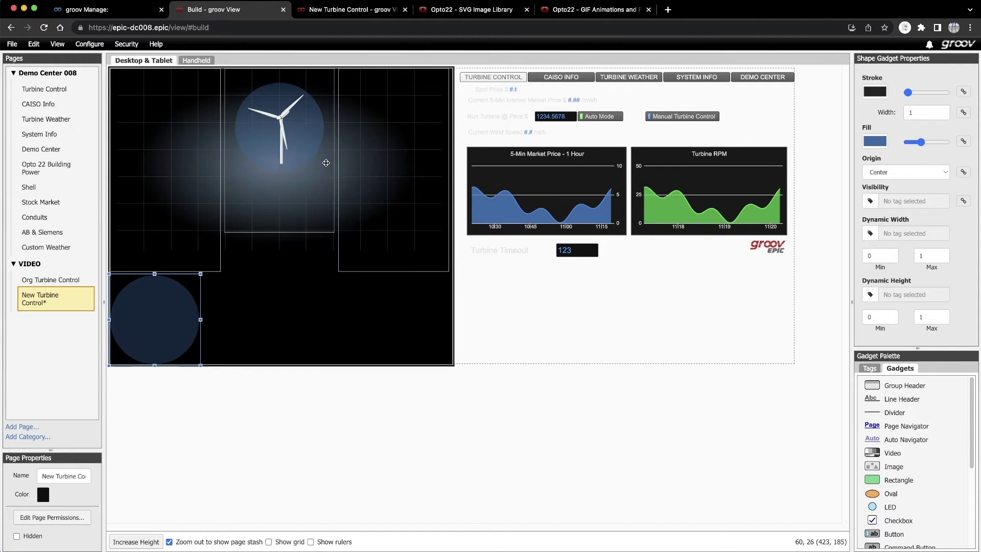
pyautogui.moveTo(274, 118); pyautogui.dragTo(328, 126)
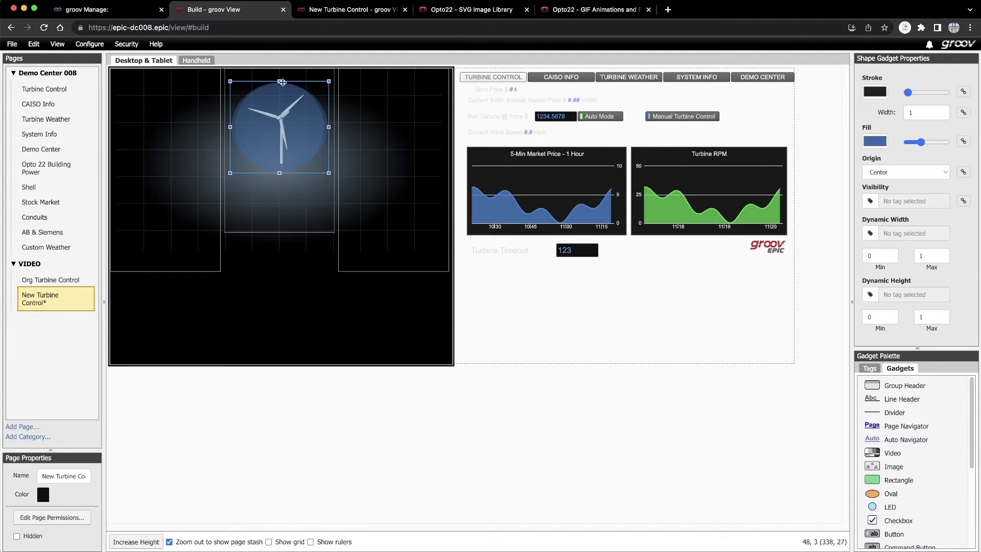
pyautogui.moveTo(280, 80); pyautogui.dragTo(279, 77)
pyautogui.moveTo(280, 173); pyautogui.dragTo(279, 177)
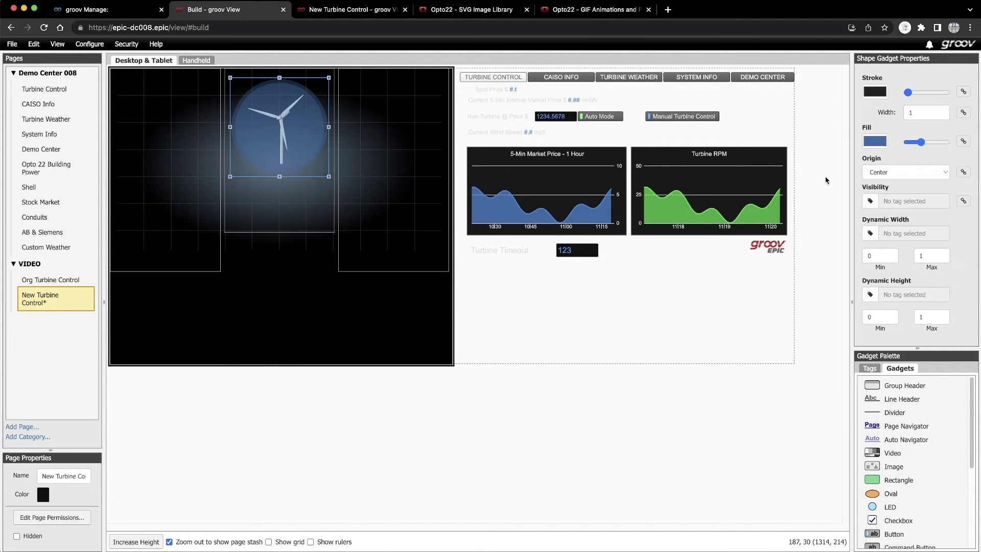
pyautogui.moveTo(921, 142); pyautogui.dragTo(908, 143)
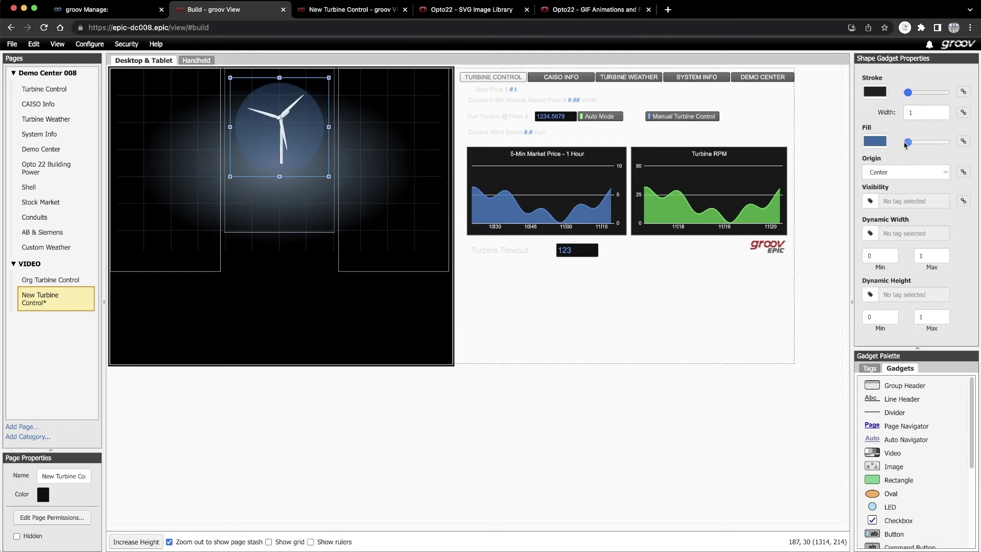
# - Give the circle a fully opaque gold outline with width 2
pyautogui.click(876, 92)
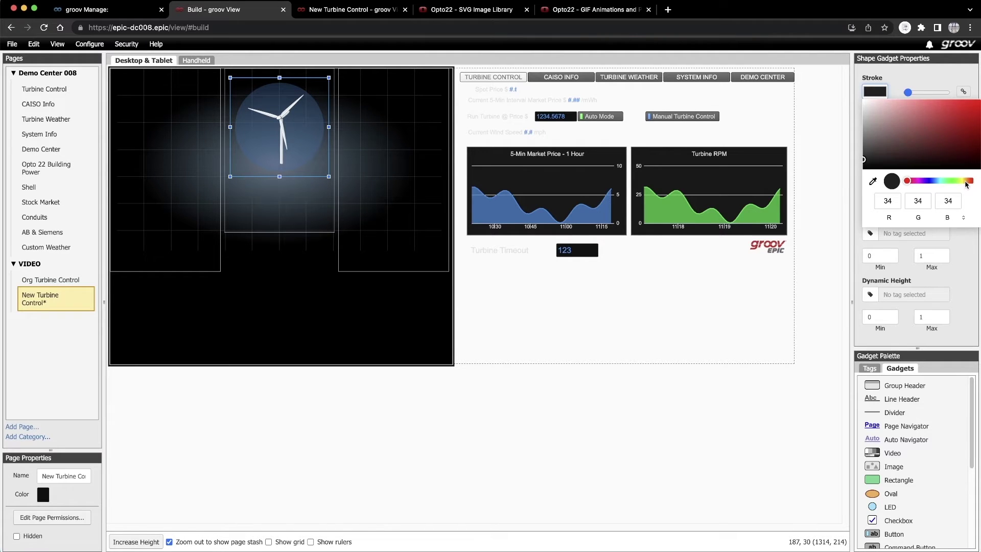
pyautogui.moveTo(967, 182); pyautogui.dragTo(965, 181)
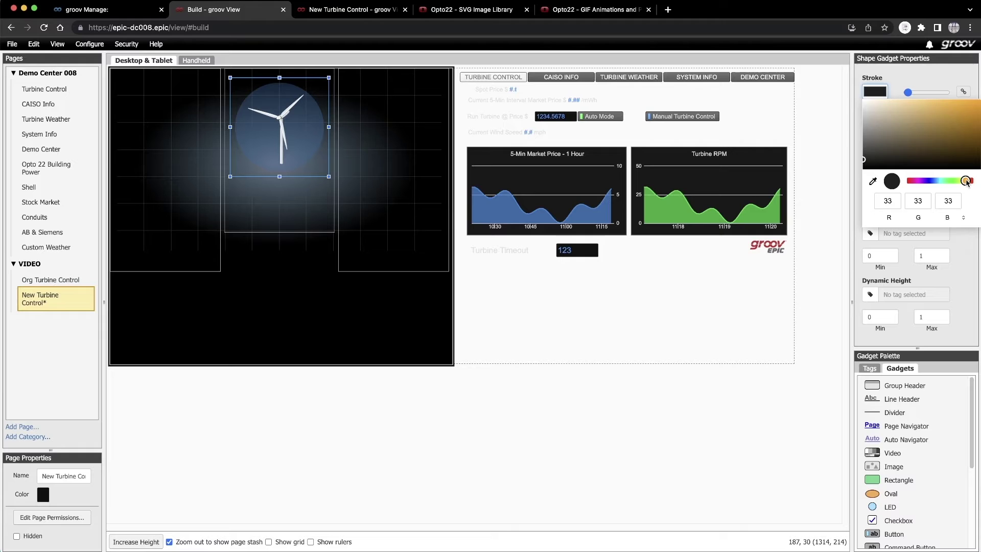
pyautogui.click(957, 106)
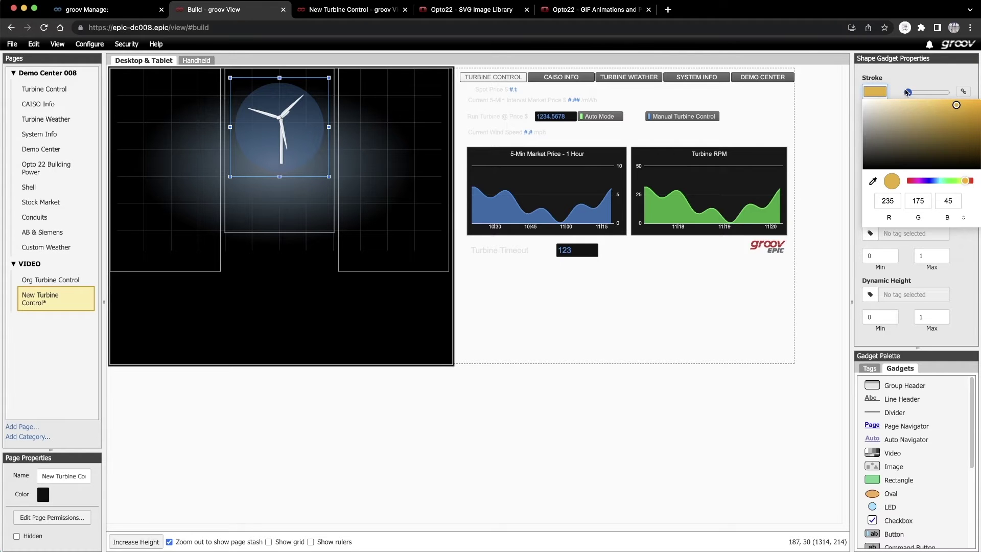
pyautogui.moveTo(907, 92); pyautogui.dragTo(946, 92)
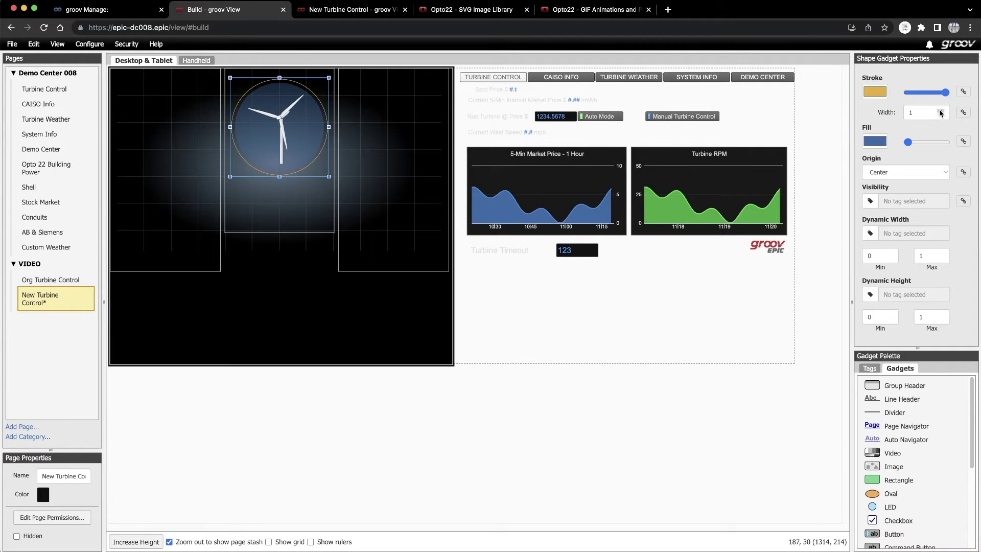
pyautogui.click(941, 111)
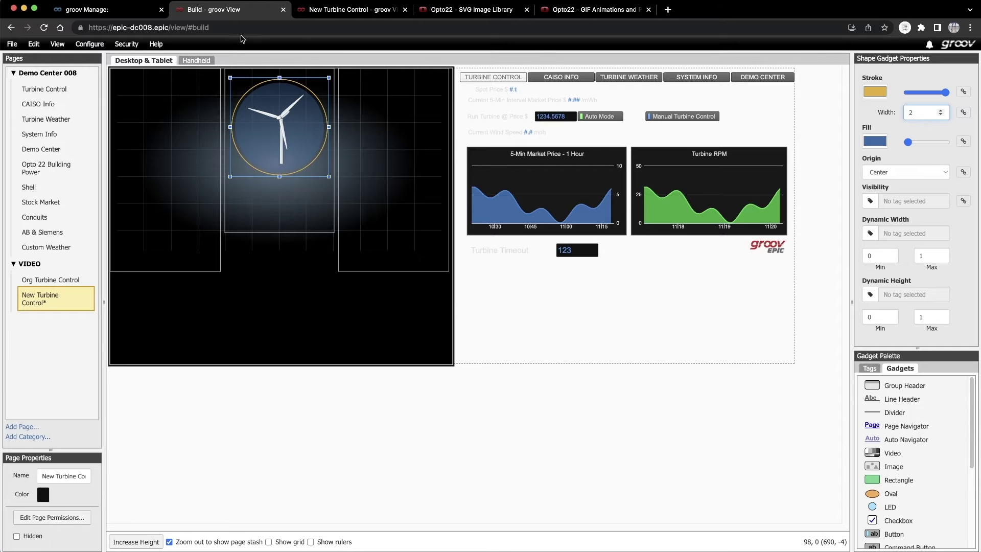
pyautogui.click(13, 45)
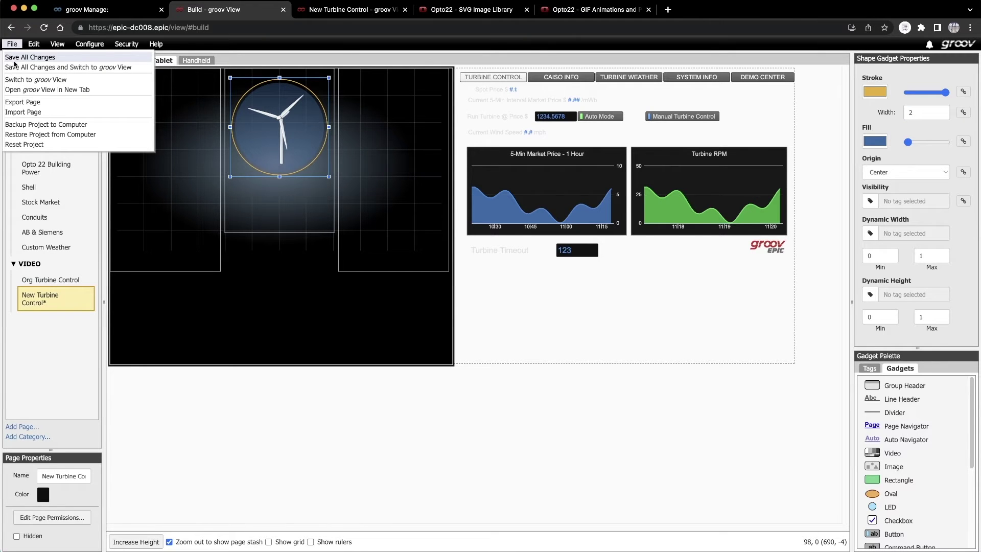
# - Save all changes, then duplicate the gold-ringed circle and place the copy over the turbine
pyautogui.click(16, 59)
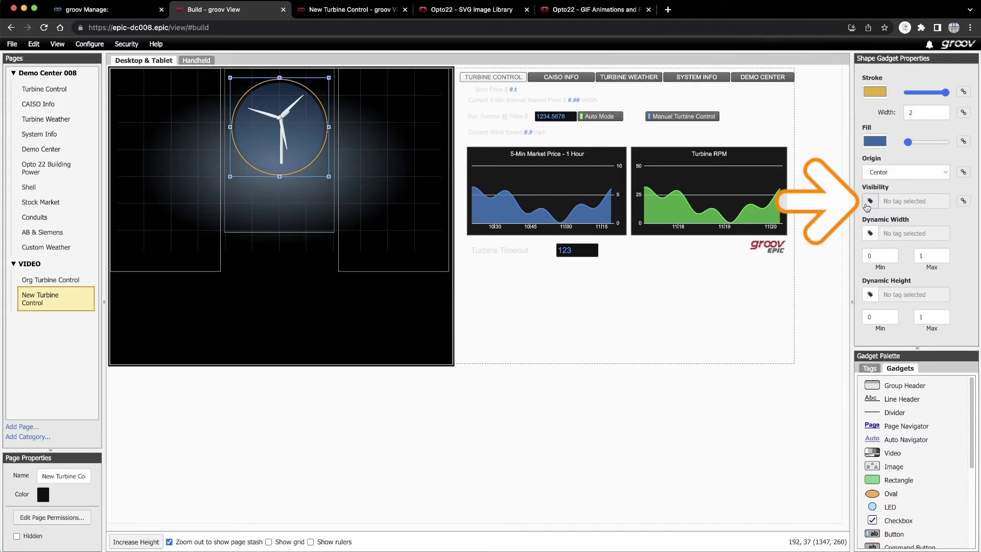
pyautogui.rightClick(325, 139)
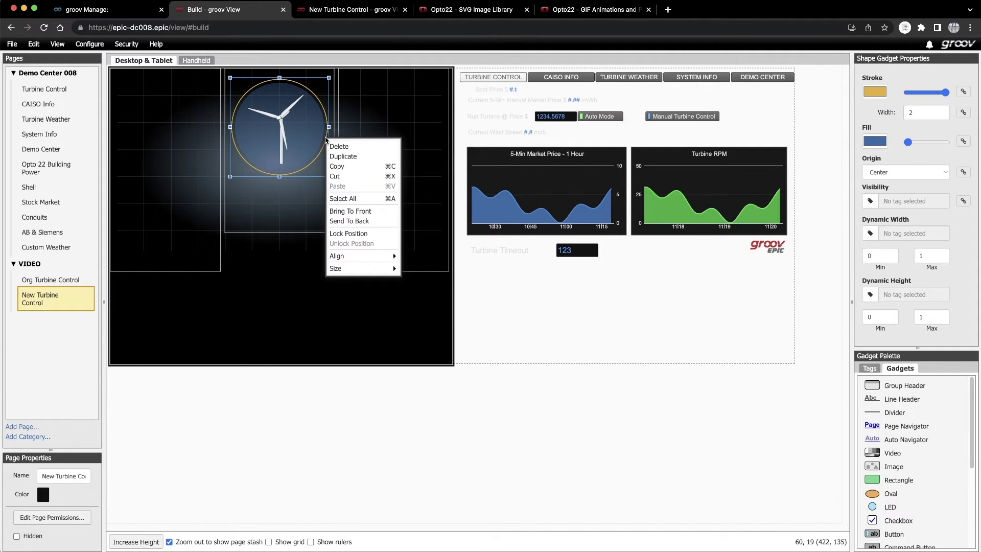
pyautogui.click(336, 156)
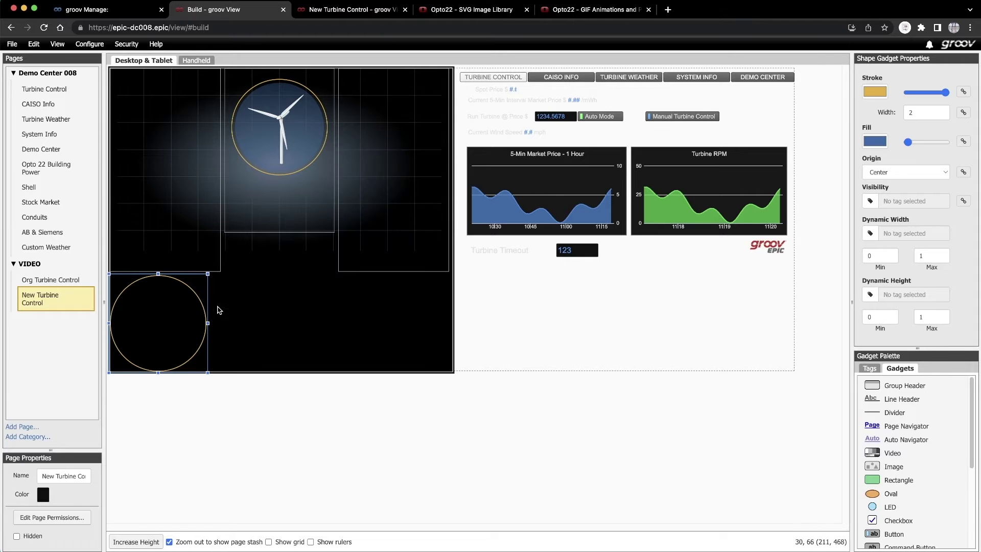
pyautogui.moveTo(190, 318); pyautogui.dragTo(312, 121)
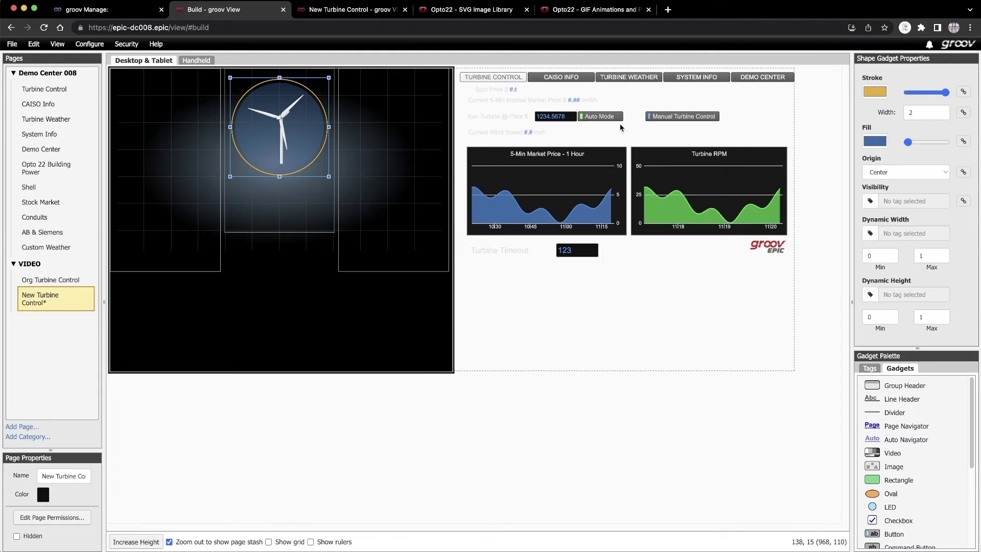
# - Give the top ring a green outline with width 4
pyautogui.click(875, 92)
pyautogui.click(949, 181)
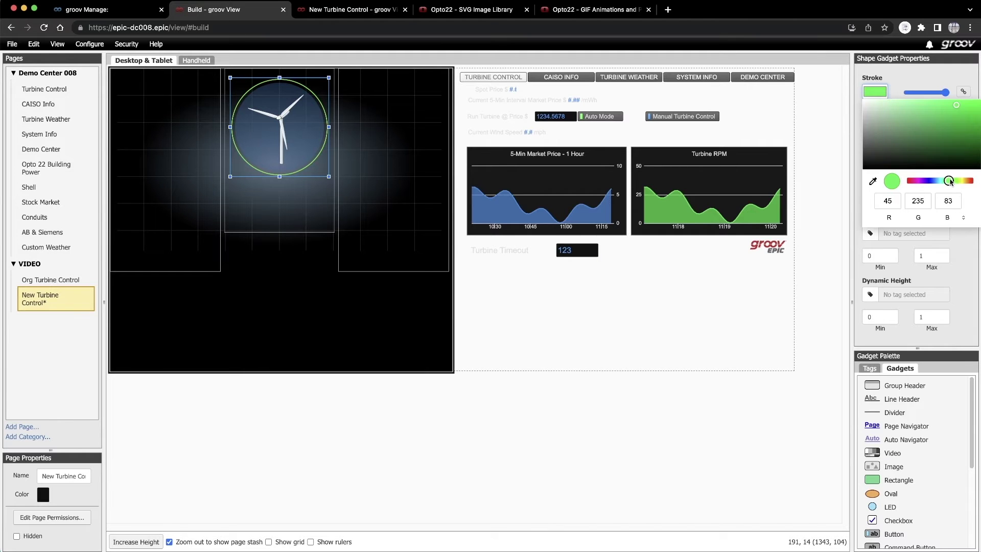
pyautogui.click(941, 108)
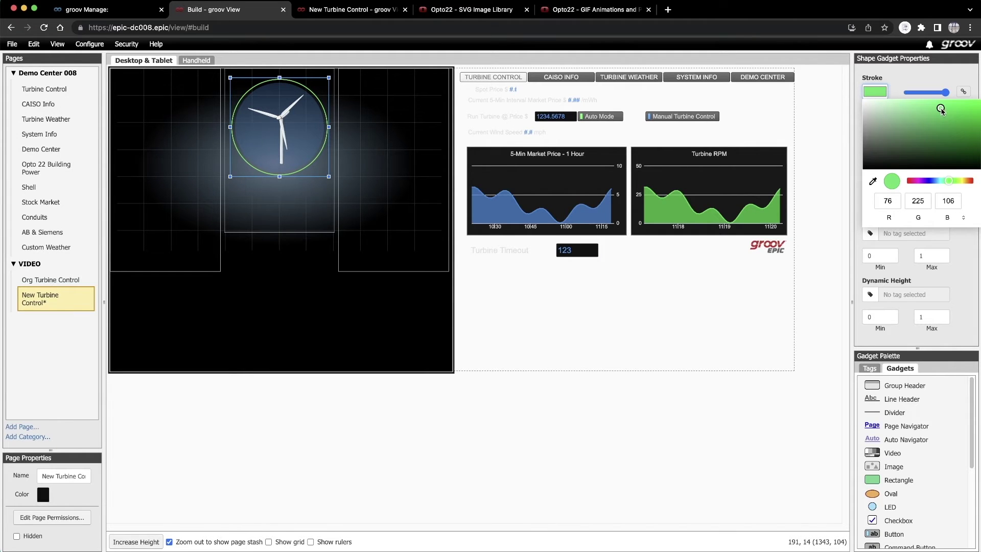
pyautogui.click(906, 77)
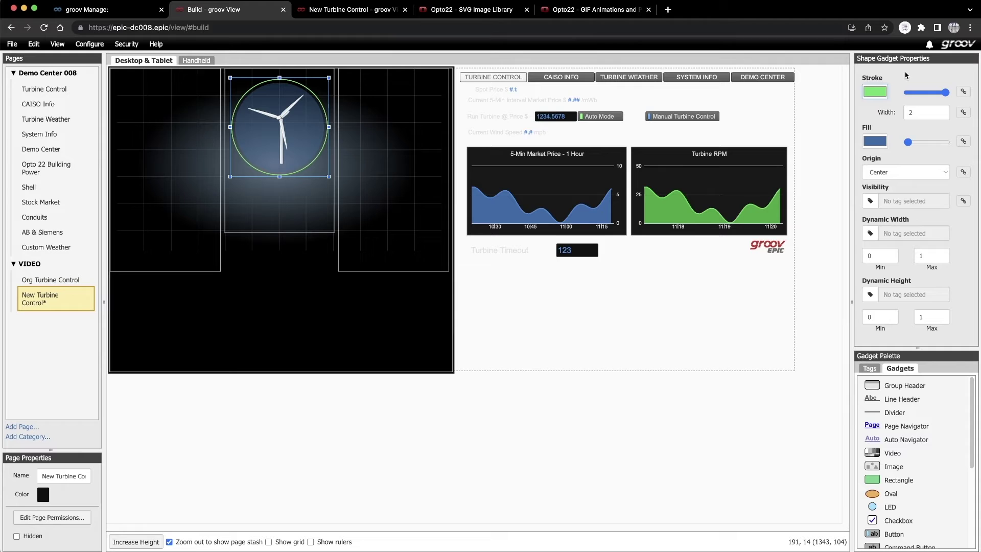
pyautogui.click(940, 110)
pyautogui.click(940, 111)
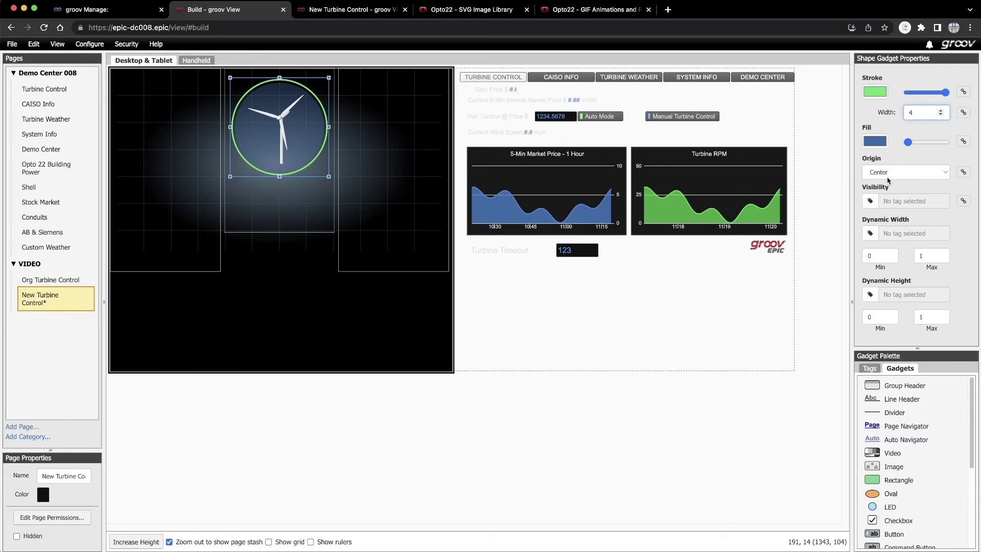
# - Set the ring's visibility tag to Turbine_Power from the DC008 Digital Output Points
pyautogui.click(870, 203)
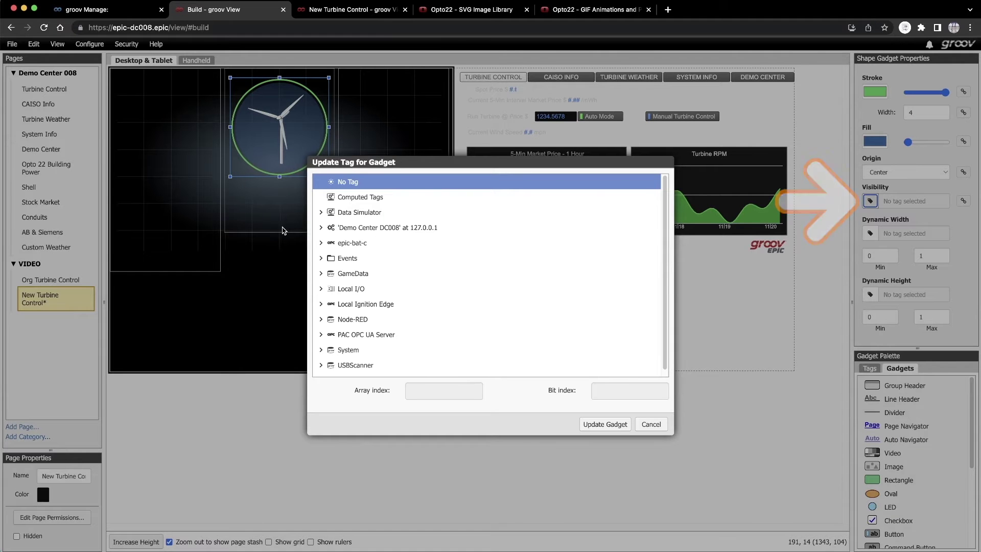
pyautogui.click(321, 227)
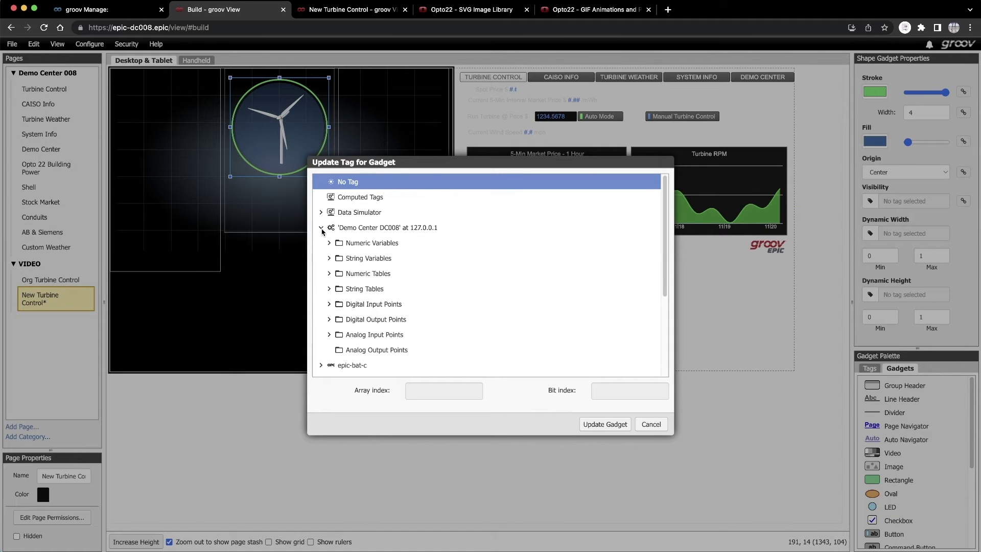
pyautogui.click(329, 319)
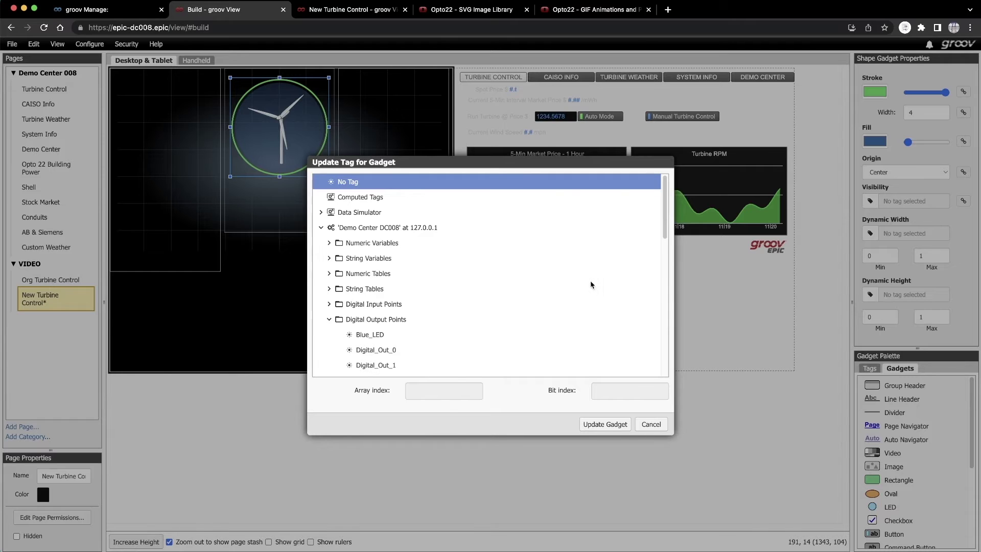
pyautogui.moveTo(664, 233); pyautogui.dragTo(663, 333)
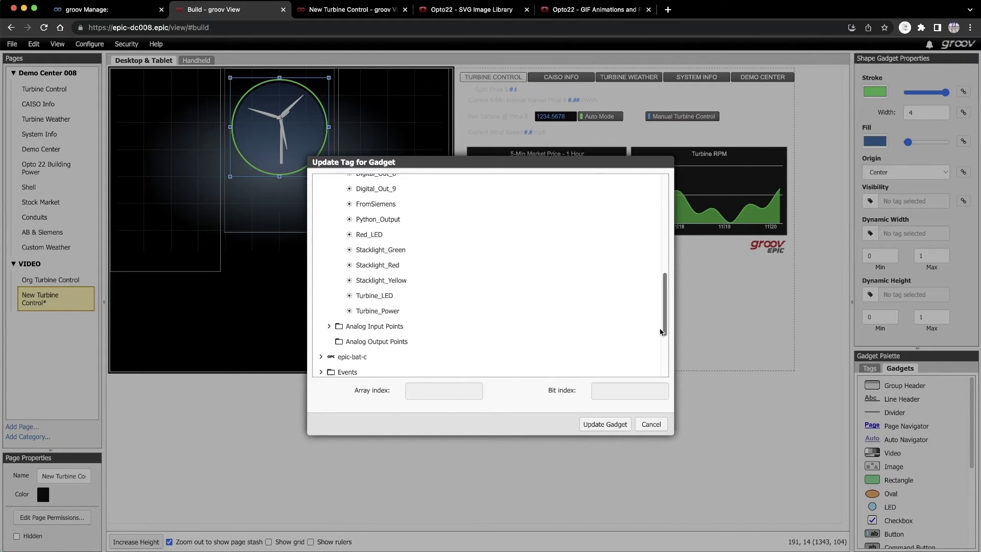
pyautogui.click(371, 311)
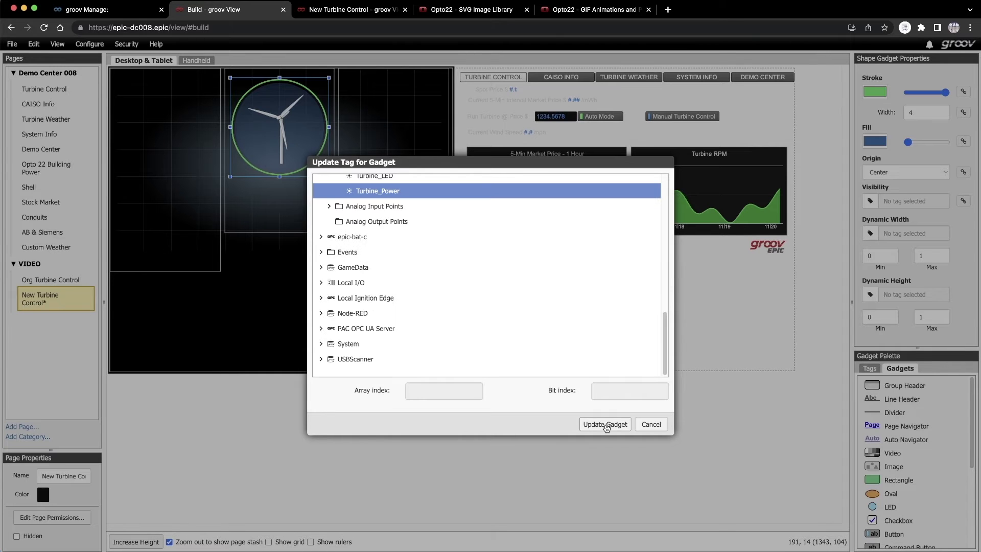
pyautogui.click(605, 425)
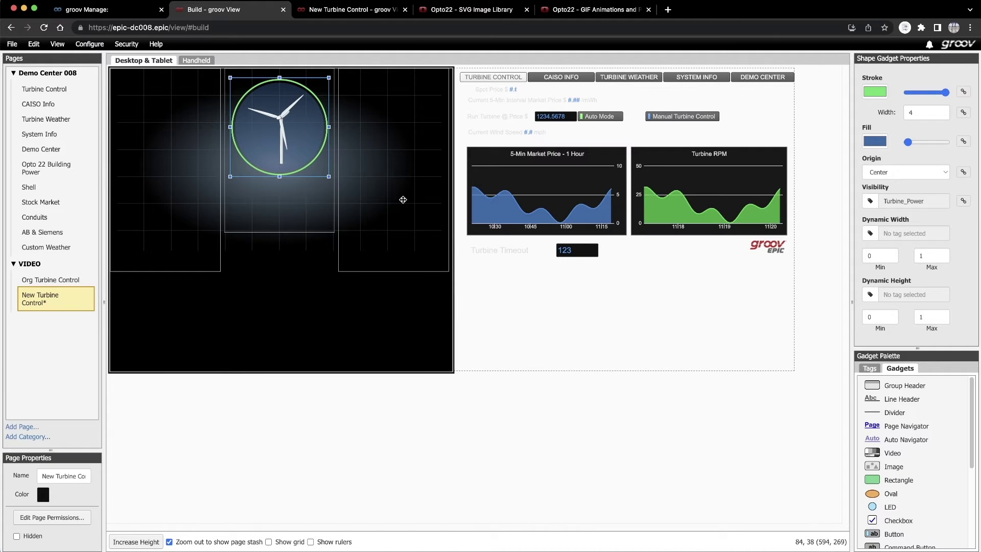
# - Bring the green ring to the front and save all changes
pyautogui.rightClick(310, 163)
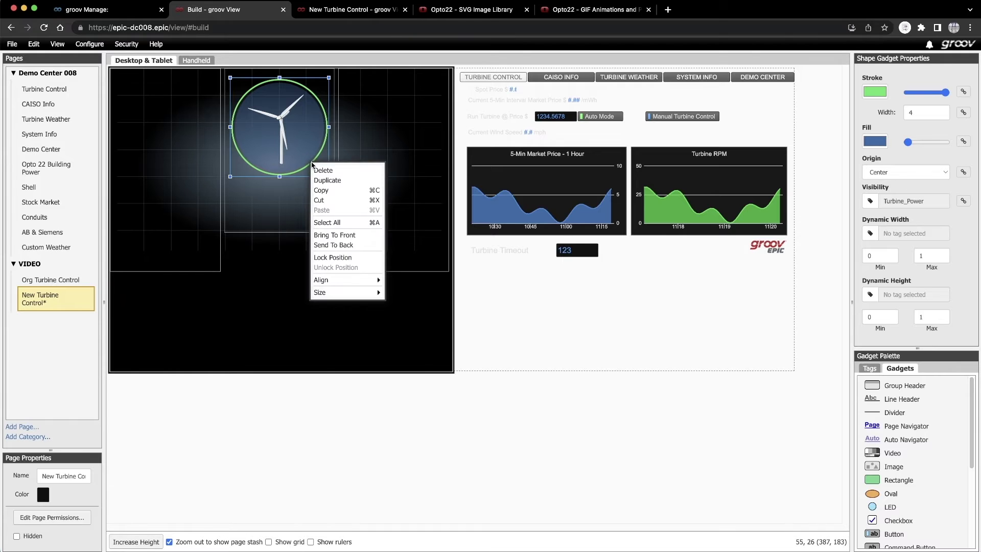
pyautogui.click(324, 236)
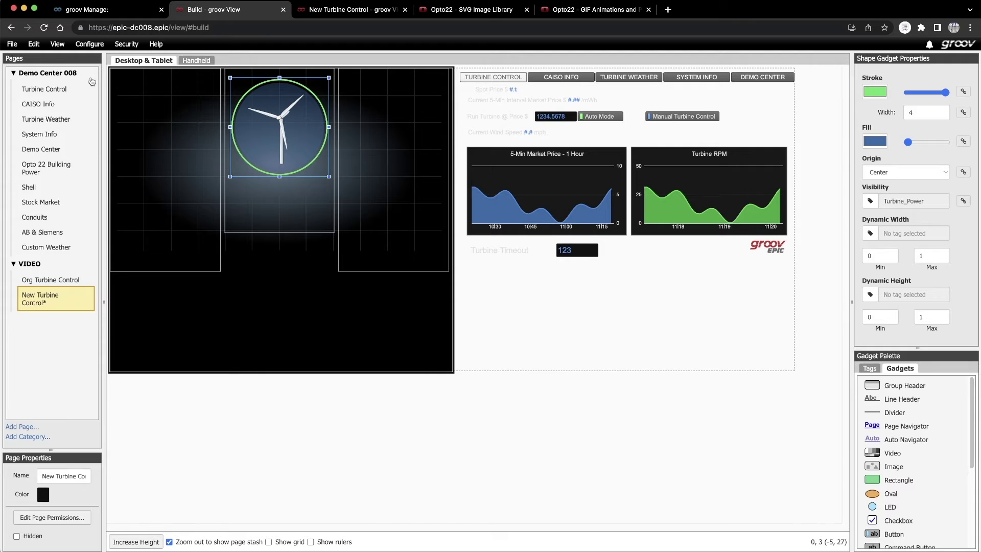
pyautogui.click(15, 46)
pyautogui.click(15, 57)
# - Bring the 5-Min Market Price trend forward and shrink it into the right panel
pyautogui.rightClick(521, 182)
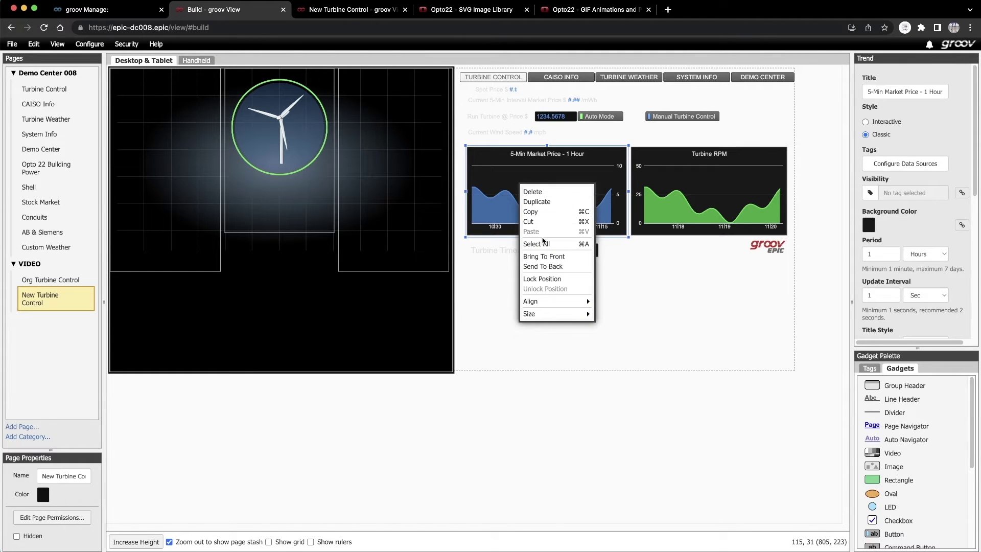
pyautogui.click(542, 257)
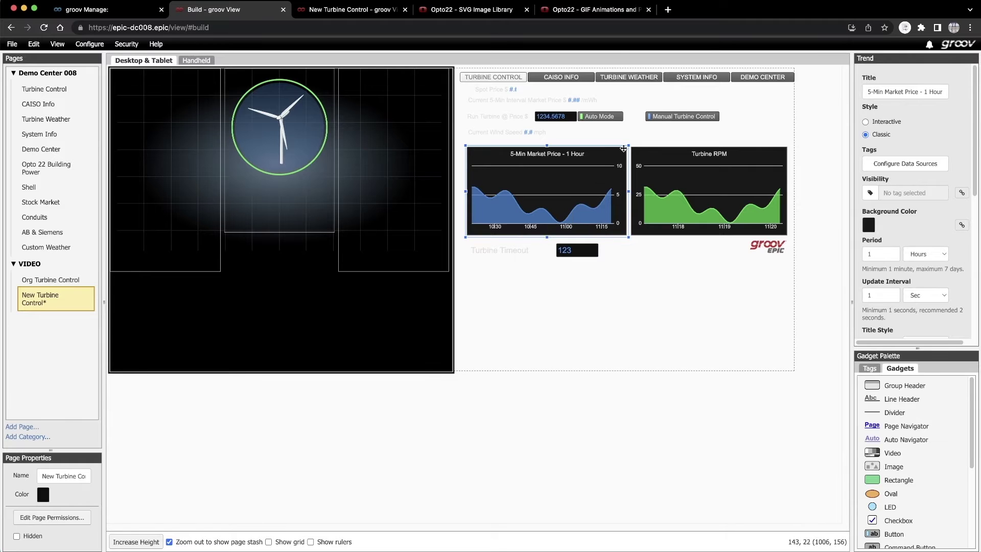
pyautogui.moveTo(598, 167); pyautogui.dragTo(413, 168)
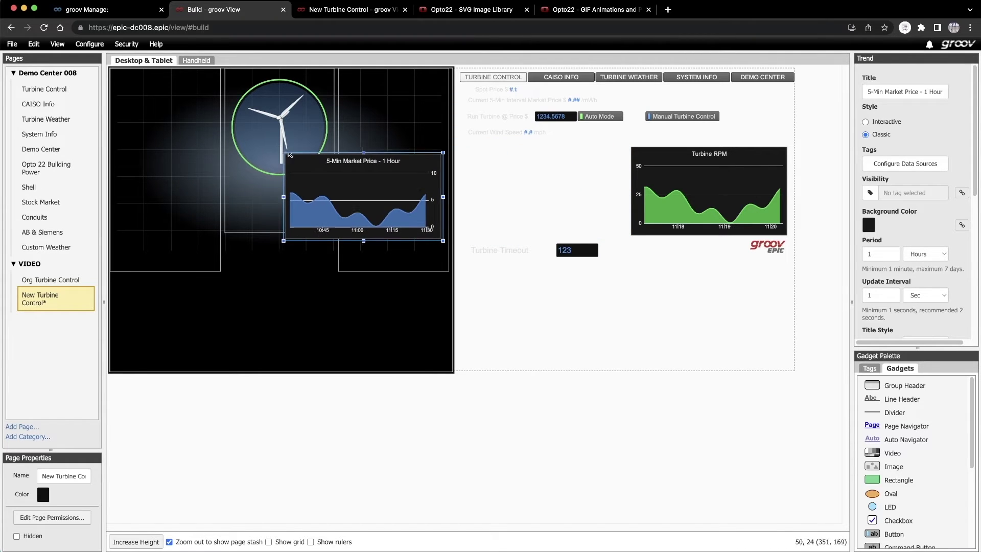
pyautogui.moveTo(280, 148); pyautogui.dragTo(377, 178)
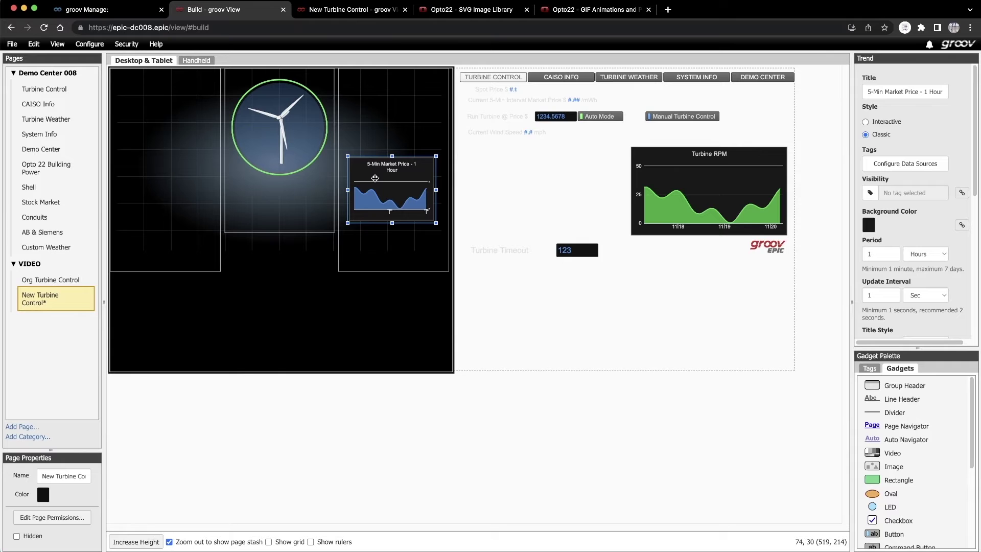
# - Bring the Turbine RPM trend forward, shrink it, and place it in the left panel
pyautogui.click(674, 188)
pyautogui.rightClick(673, 188)
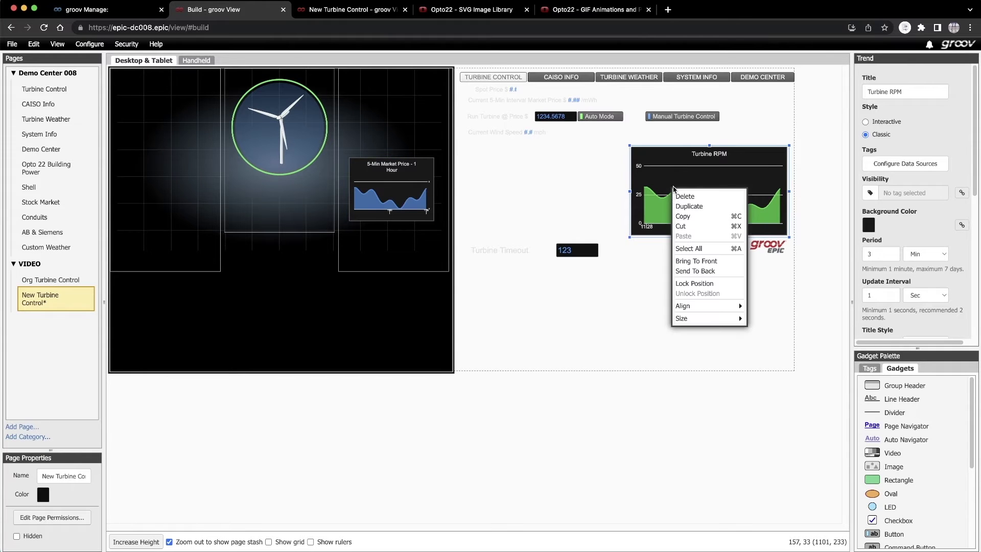
pyautogui.click(684, 261)
pyautogui.moveTo(709, 193); pyautogui.dragTo(199, 187)
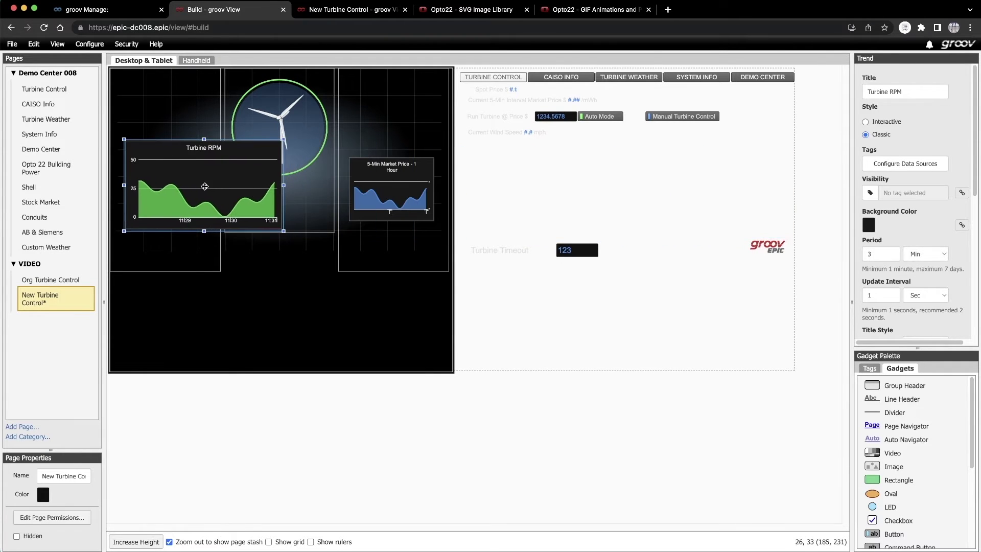
pyautogui.moveTo(280, 140); pyautogui.dragTo(211, 163)
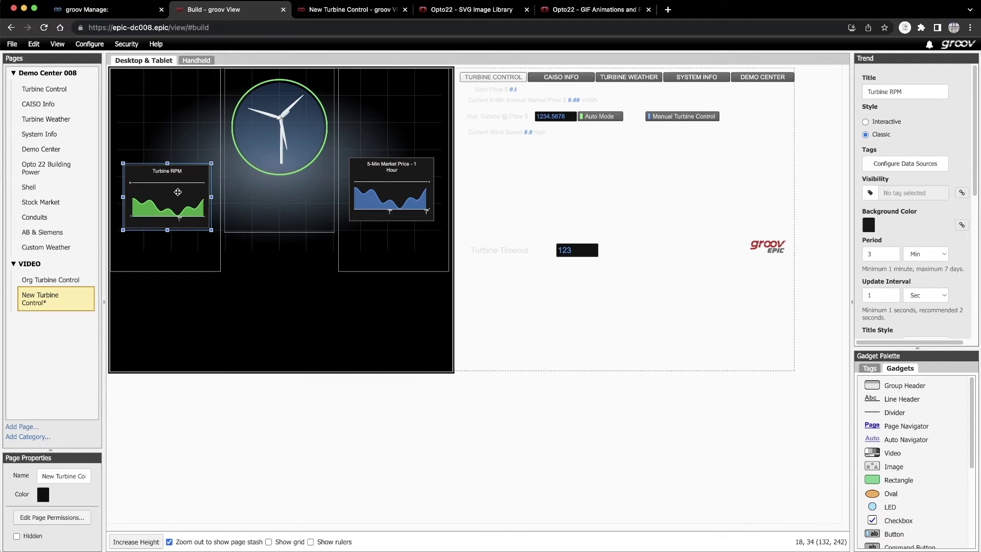
pyautogui.moveTo(174, 192); pyautogui.dragTo(170, 181)
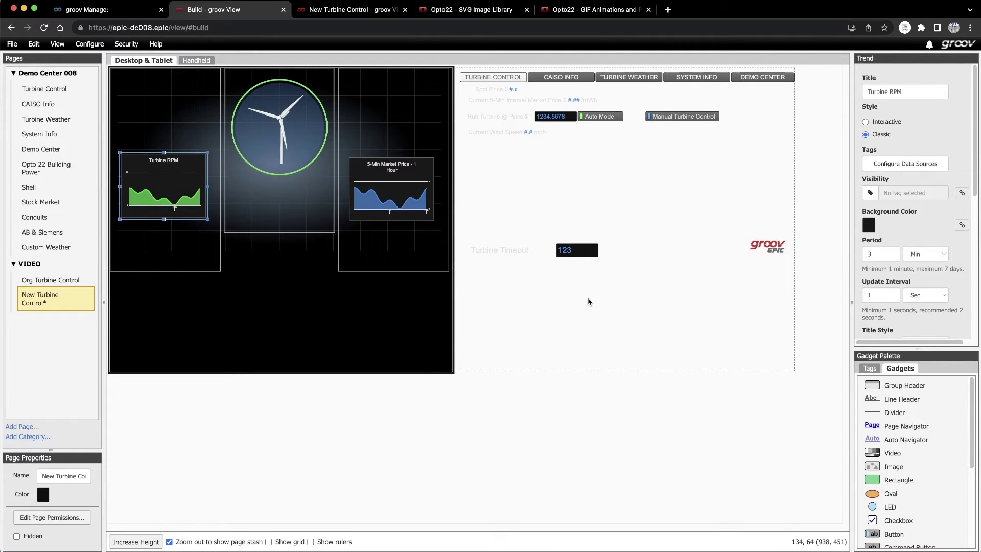
# - Add a semi-transparent grey rectangle with a light grey border over the market price trend
pyautogui.moveTo(879, 479); pyautogui.dragTo(440, 223)
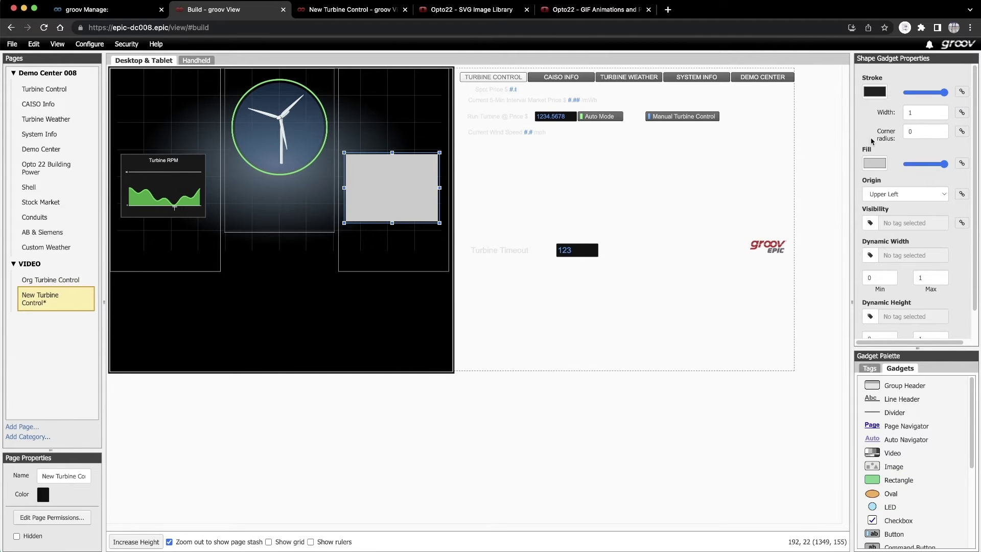
pyautogui.click(927, 164)
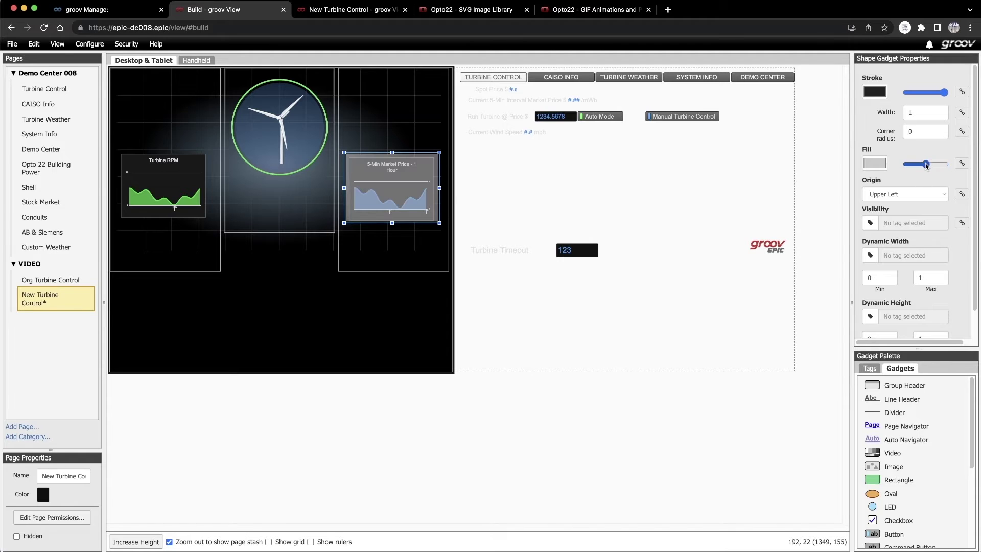
pyautogui.click(873, 93)
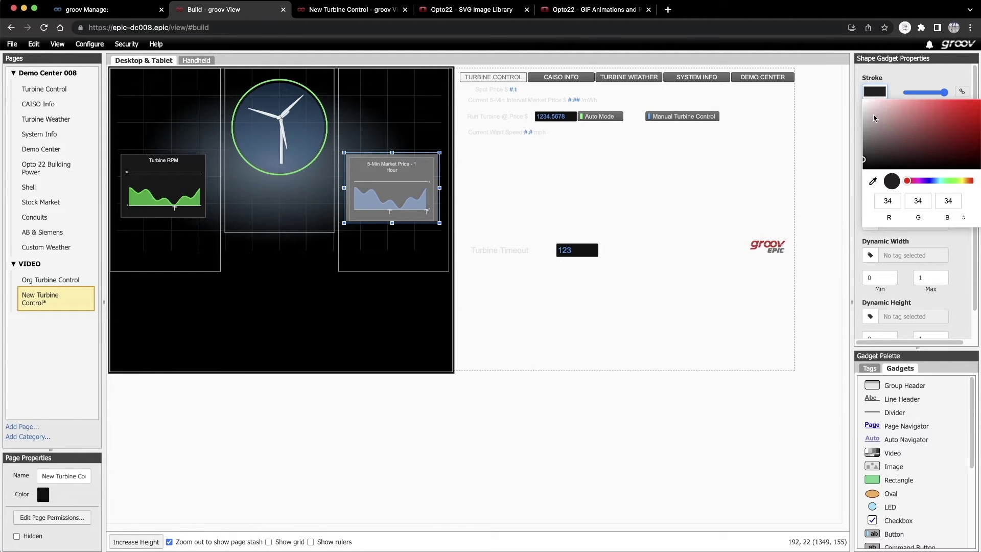
pyautogui.click(864, 120)
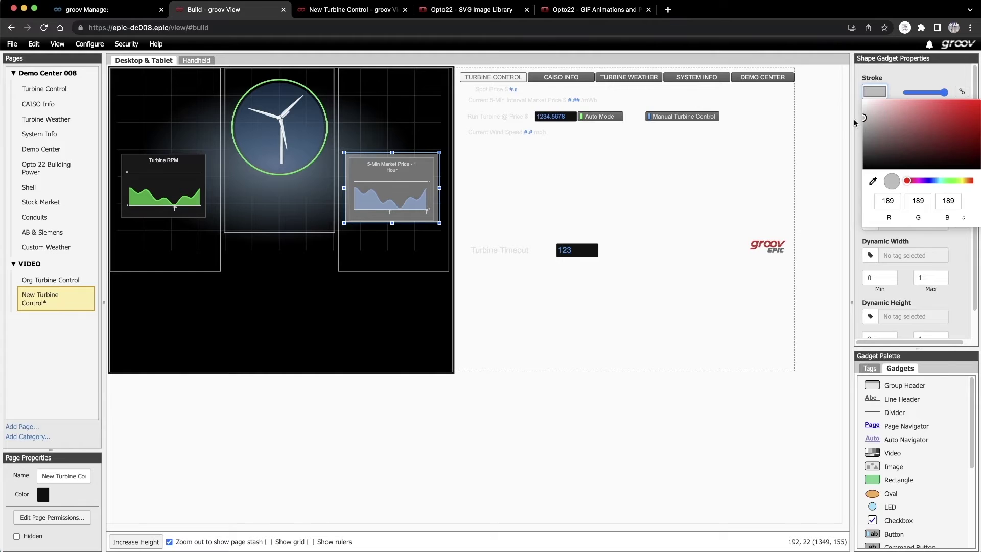
pyautogui.click(836, 133)
pyautogui.moveTo(399, 191); pyautogui.dragTo(414, 191)
# - Bring the 5-Min Market Price trend above the rectangle and fit the frame behind it
pyautogui.click(351, 204)
pyautogui.rightClick(351, 203)
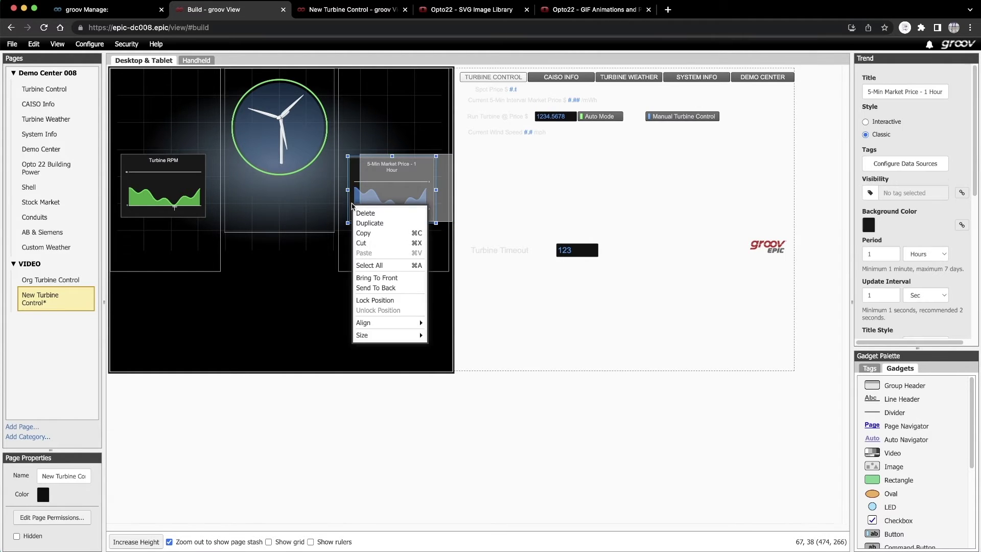
pyautogui.click(367, 278)
pyautogui.moveTo(443, 204); pyautogui.dragTo(391, 227)
pyautogui.moveTo(371, 224); pyautogui.dragTo(372, 219)
# - Duplicate the grey frame and place the copy behind the Turbine RPM trend
pyautogui.rightClick(372, 221)
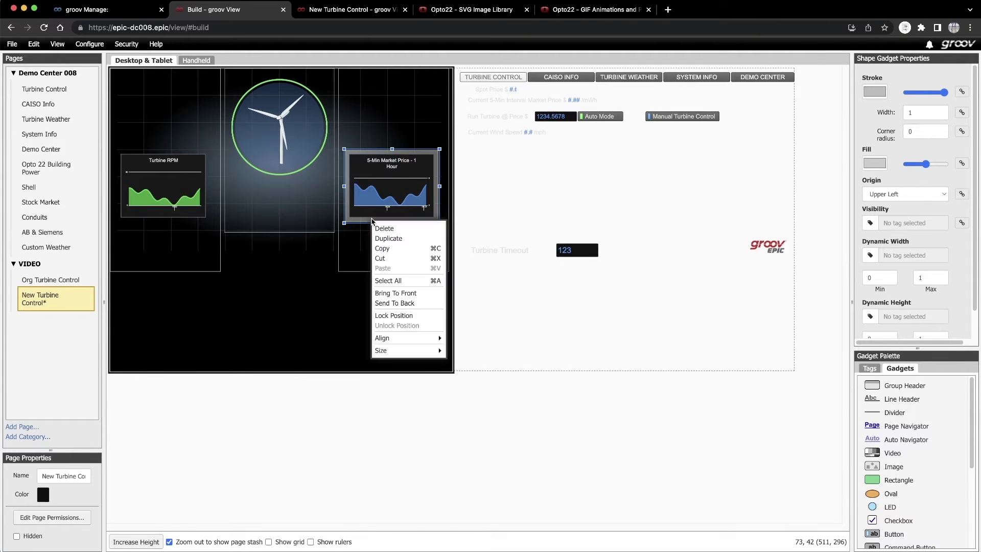
pyautogui.click(382, 238)
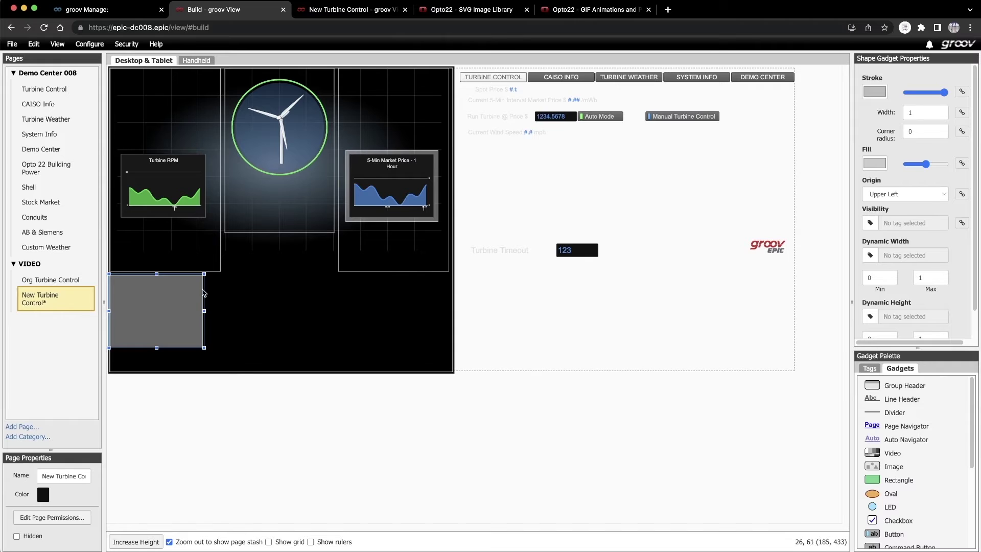
pyautogui.moveTo(175, 301); pyautogui.dragTo(201, 173)
pyautogui.rightClick(131, 177)
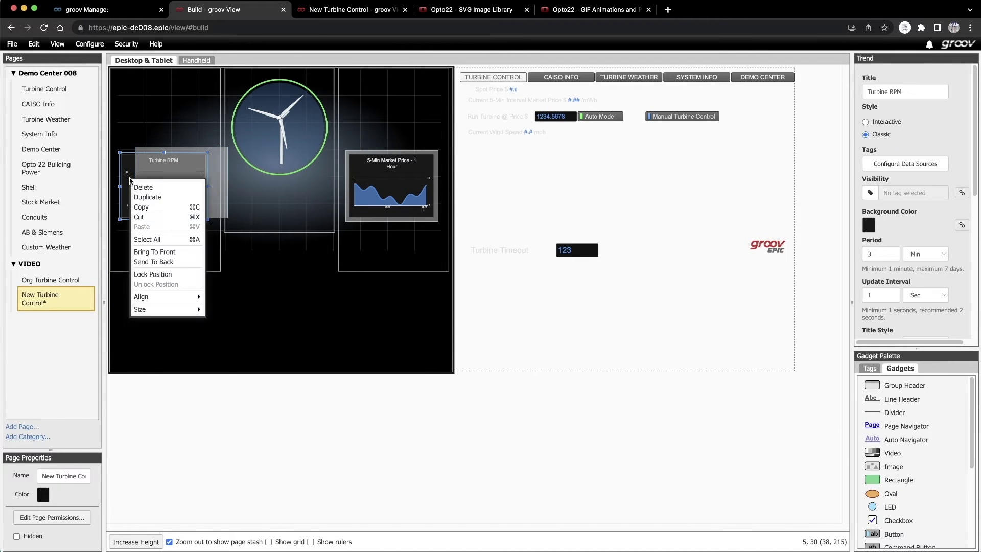
pyautogui.click(142, 253)
pyautogui.moveTo(218, 206); pyautogui.dragTo(197, 204)
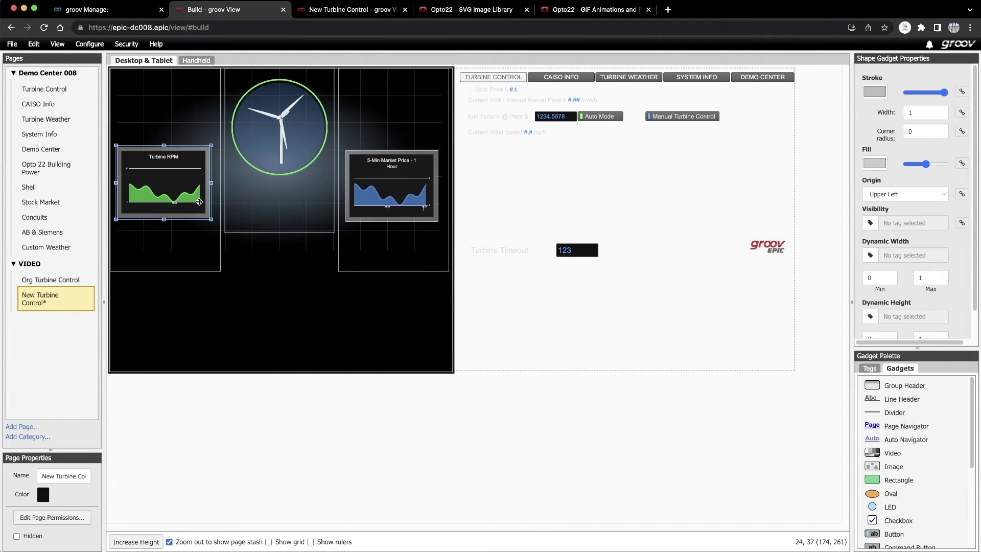
# - Bring the Current Wind Speed text forward and move it below the Turbine RPM trend
pyautogui.click(479, 140)
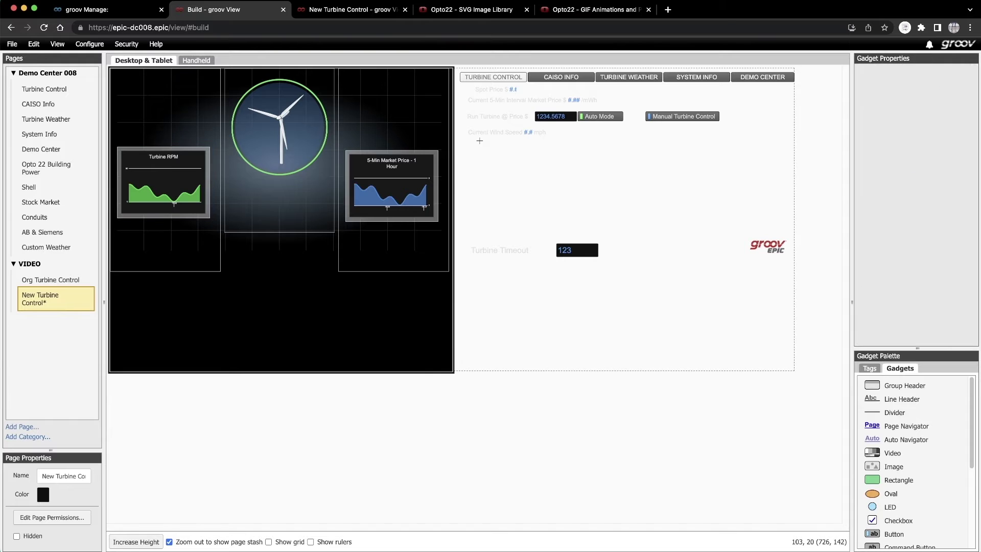
pyautogui.rightClick(491, 131)
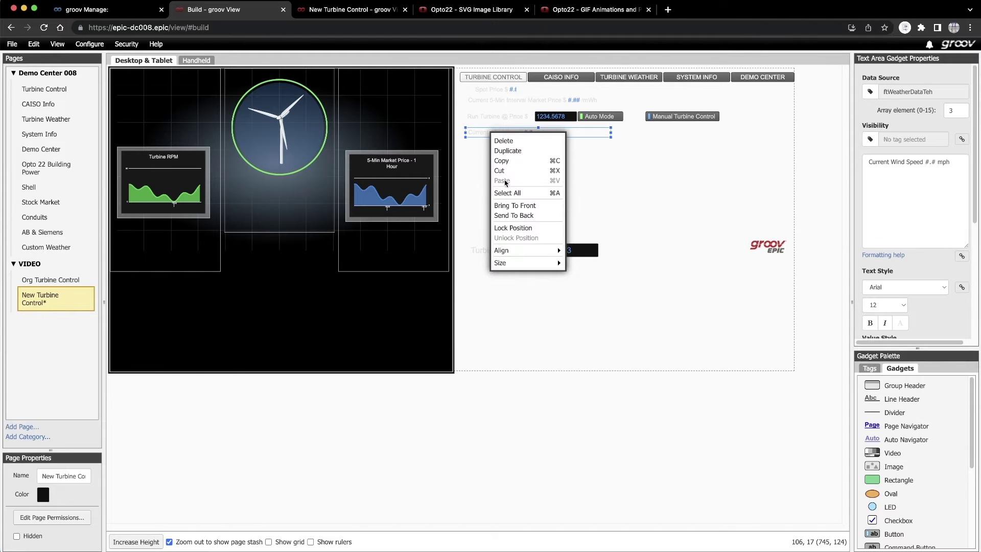
pyautogui.click(506, 206)
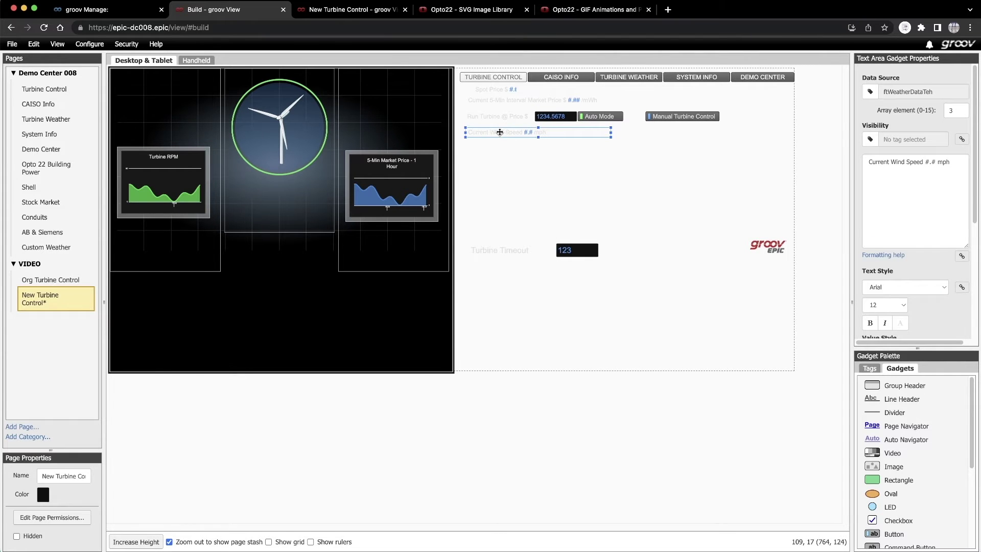
pyautogui.moveTo(495, 136); pyautogui.dragTo(151, 225)
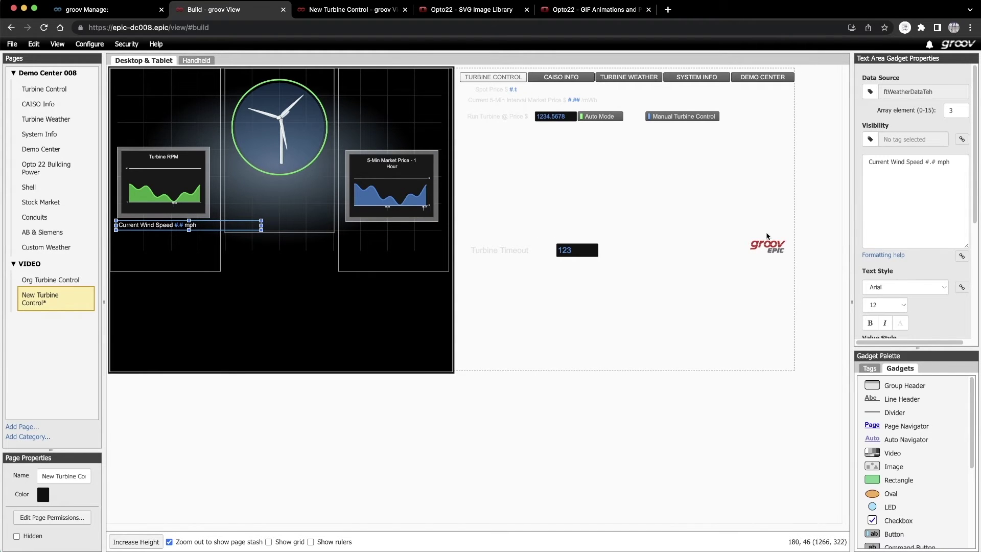
# - Make the wind speed text size 8 and grey, narrow its box, and nudge the RPM frame down
pyautogui.scroll(-3, 912, 251)
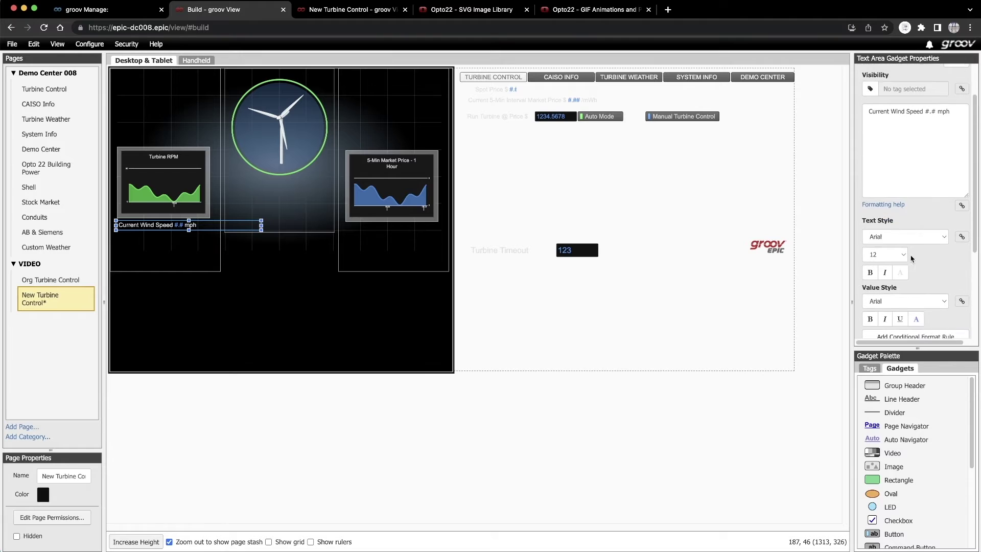
pyautogui.click(885, 229)
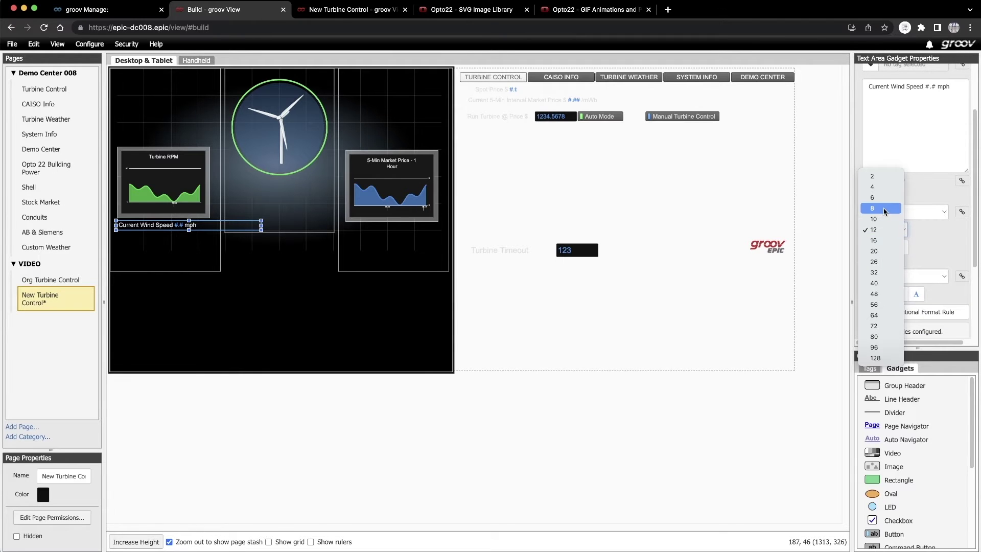
pyautogui.click(885, 210)
pyautogui.click(900, 248)
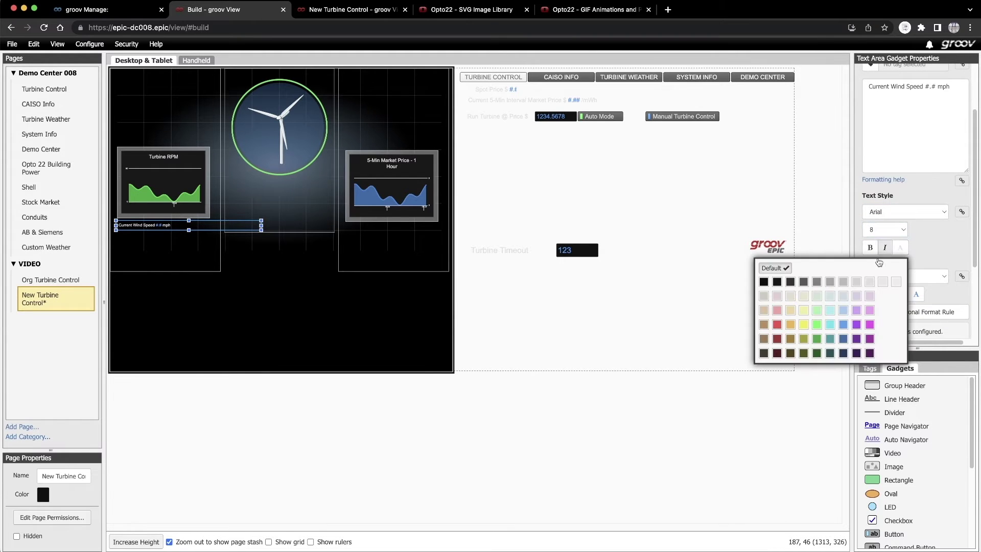
pyautogui.click(806, 283)
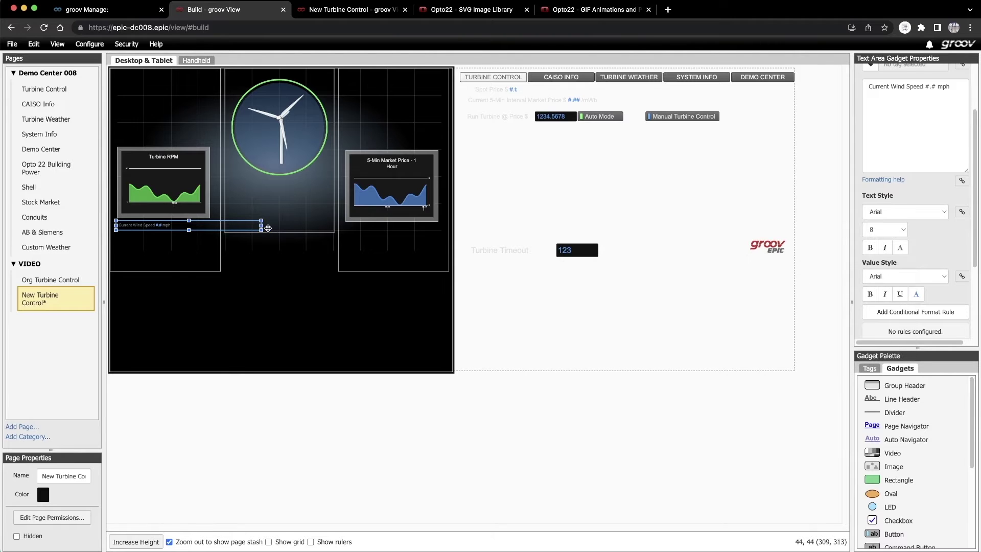
pyautogui.moveTo(261, 230); pyautogui.dragTo(179, 230)
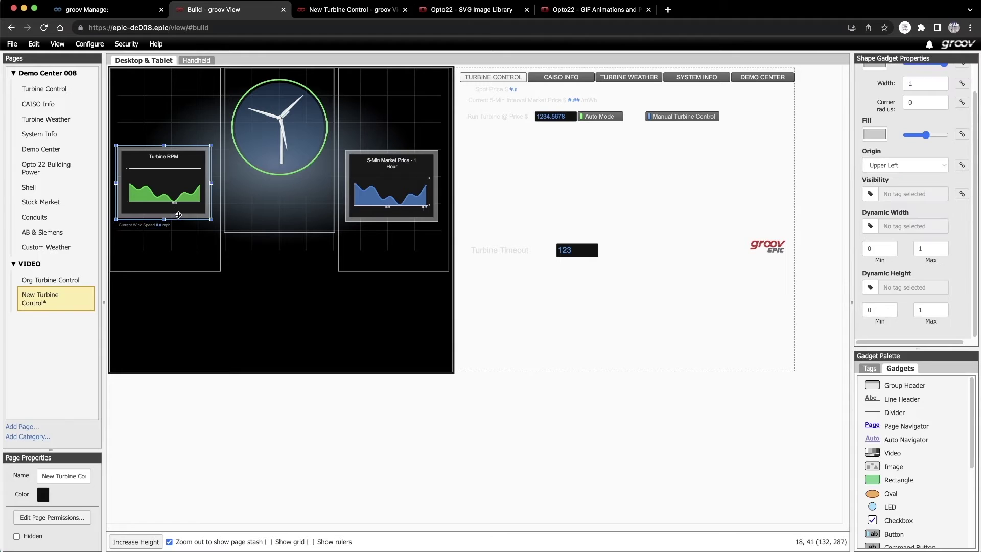
pyautogui.moveTo(171, 204); pyautogui.dragTo(173, 207)
# - Bring the market price text forward and move it under the 5-Min Market Price trend
pyautogui.click(506, 100)
pyautogui.rightClick(506, 101)
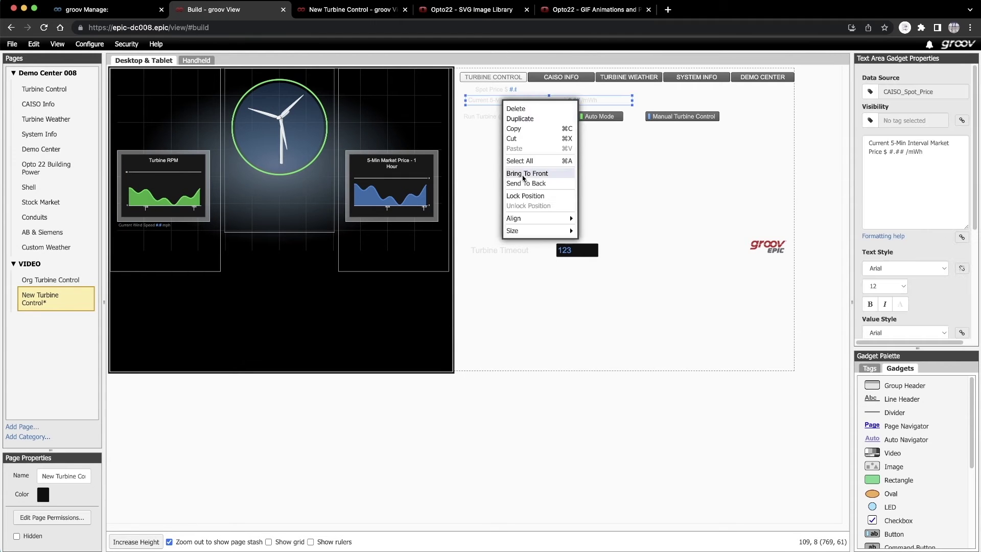
pyautogui.click(525, 173)
pyautogui.moveTo(523, 101); pyautogui.dragTo(397, 230)
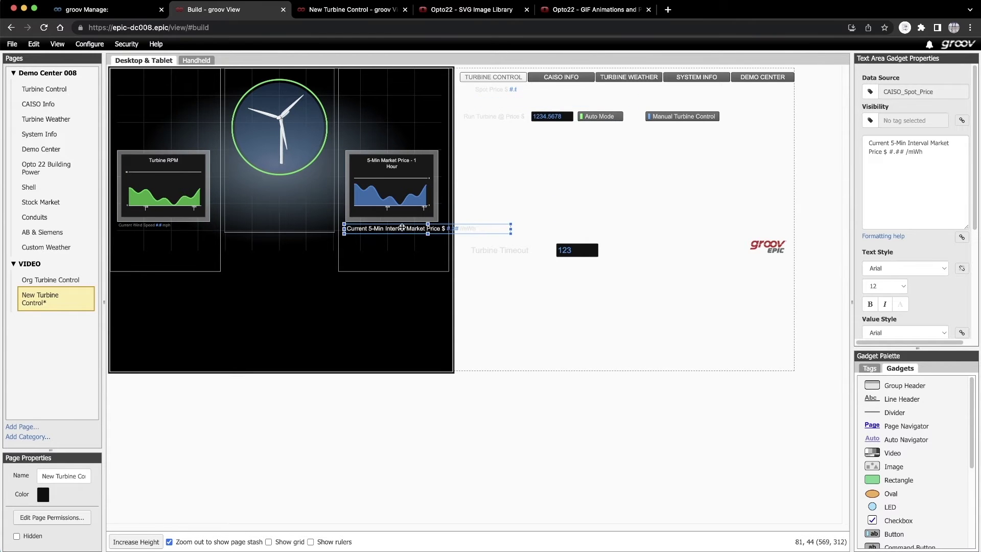
# - Set the price caption to size 8 grey, remove '5-Min Interval', and narrow its box
pyautogui.click(902, 287)
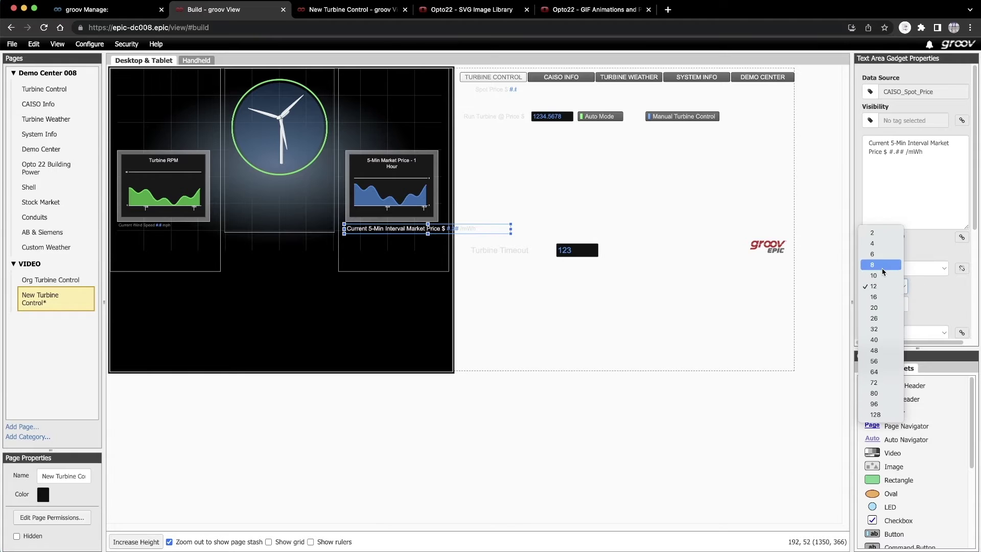
pyautogui.click(880, 243)
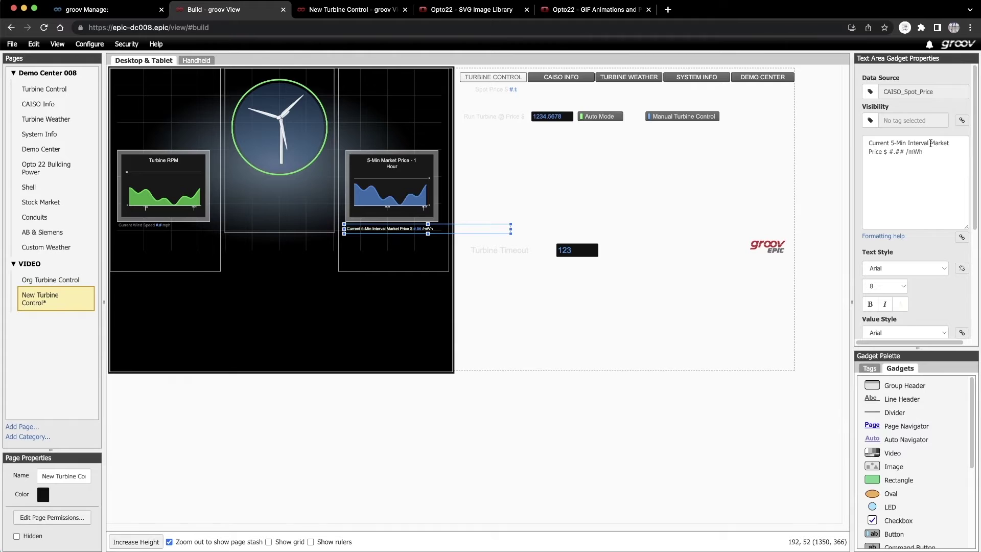
pyautogui.moveTo(931, 143); pyautogui.dragTo(892, 144)
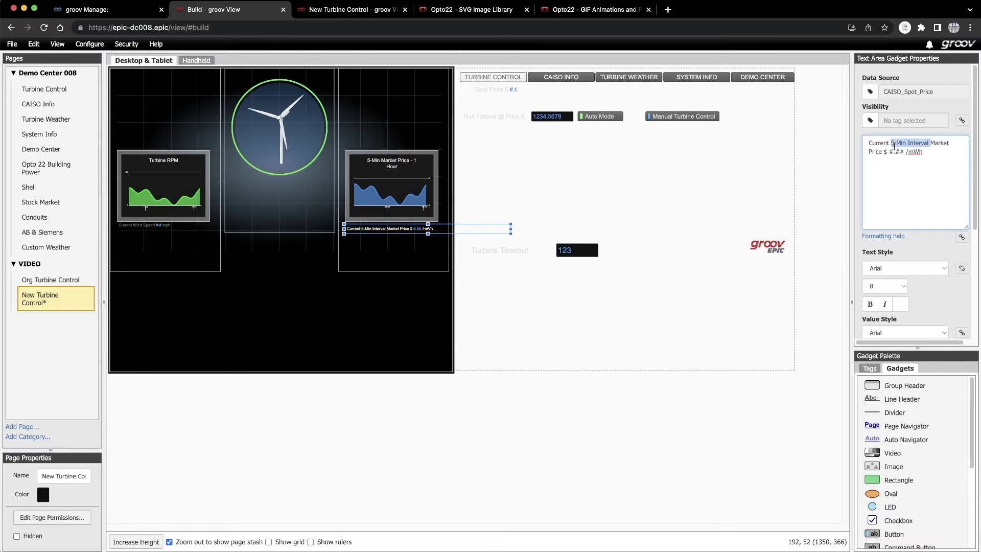
pyautogui.press('BackSpace')
pyautogui.click(901, 304)
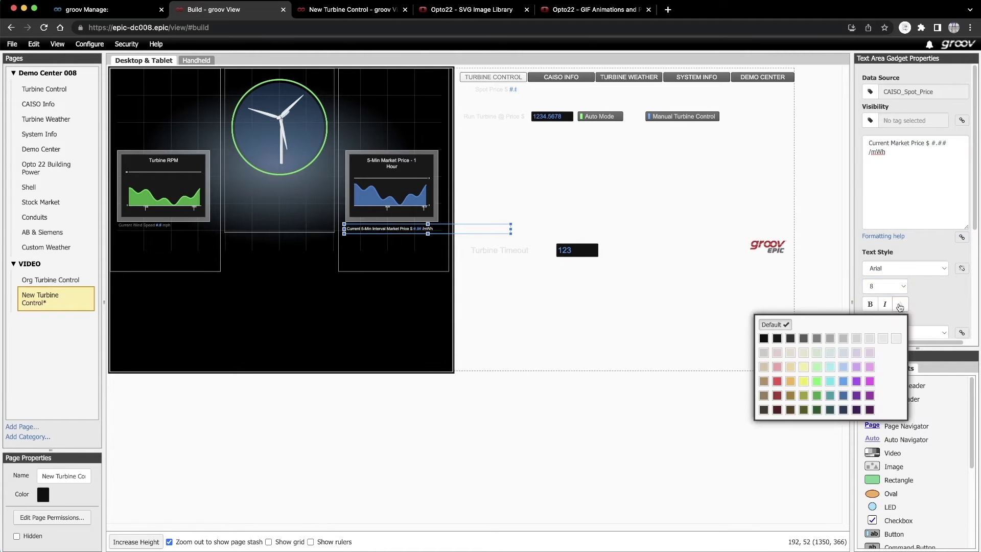
pyautogui.click(804, 344)
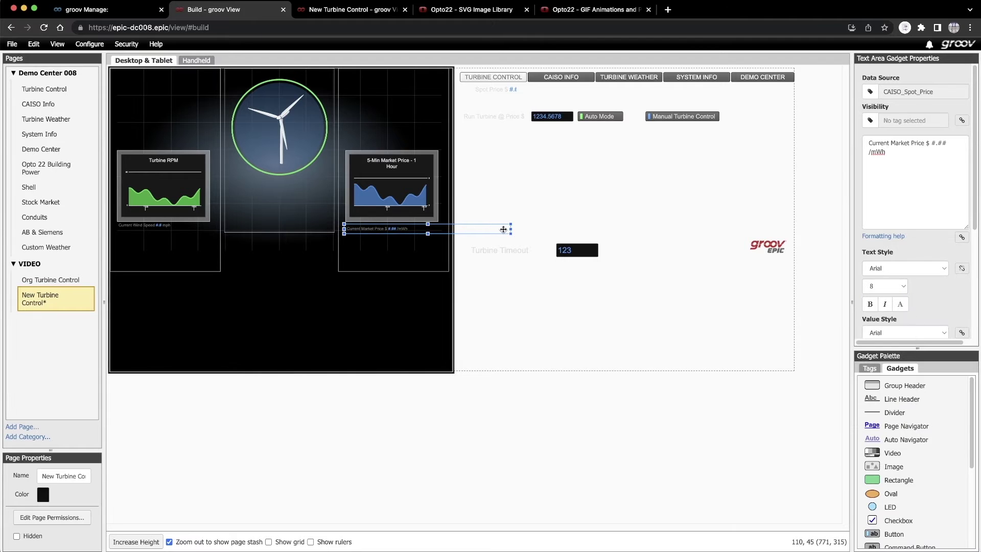
pyautogui.moveTo(511, 229); pyautogui.dragTo(421, 233)
# - Select the 5-Min Market Price trend and save all changes to the pages
pyautogui.click(420, 212)
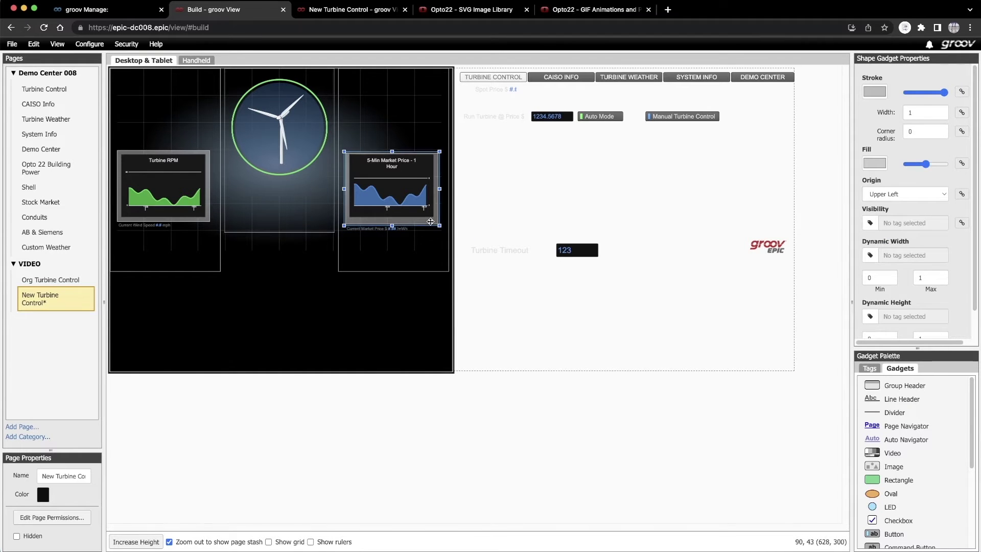
pyautogui.click(420, 210)
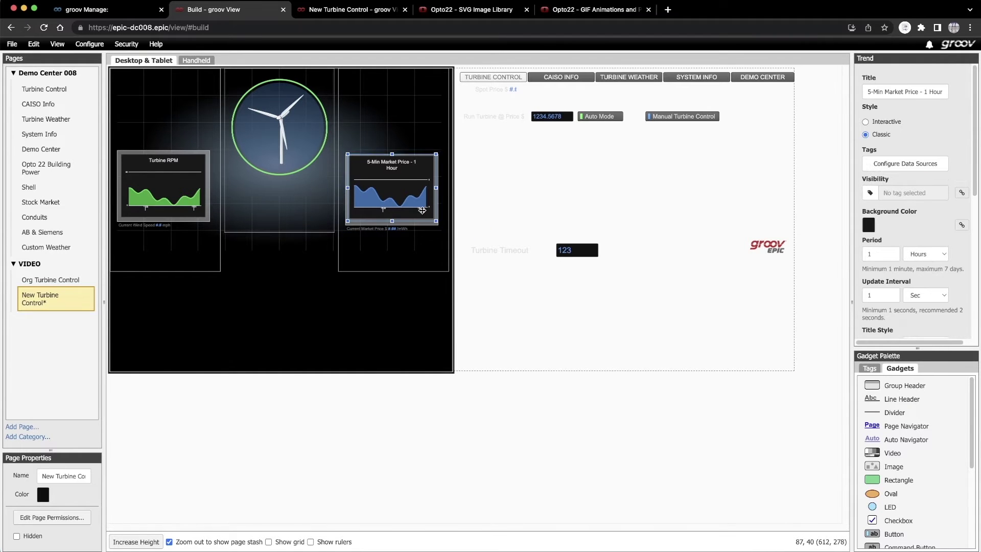
pyautogui.click(14, 45)
pyautogui.click(19, 57)
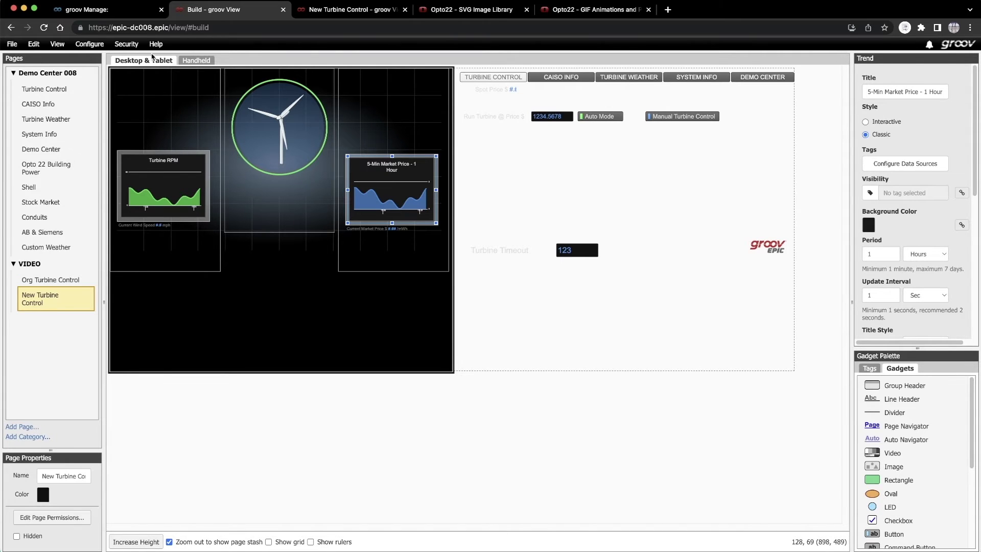
# - In the User Interface category, download the grey rocker switch left SVG
pyautogui.click(461, 11)
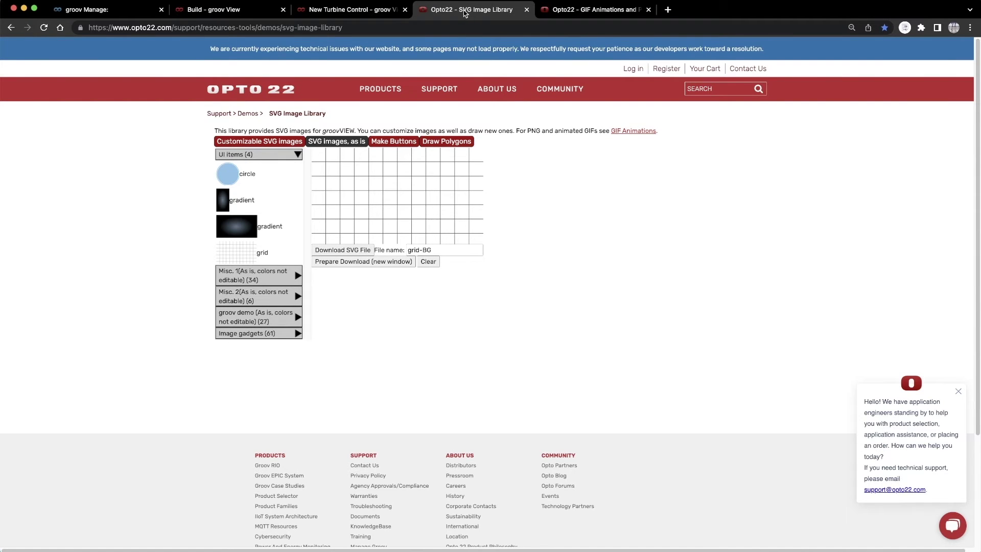
pyautogui.click(264, 143)
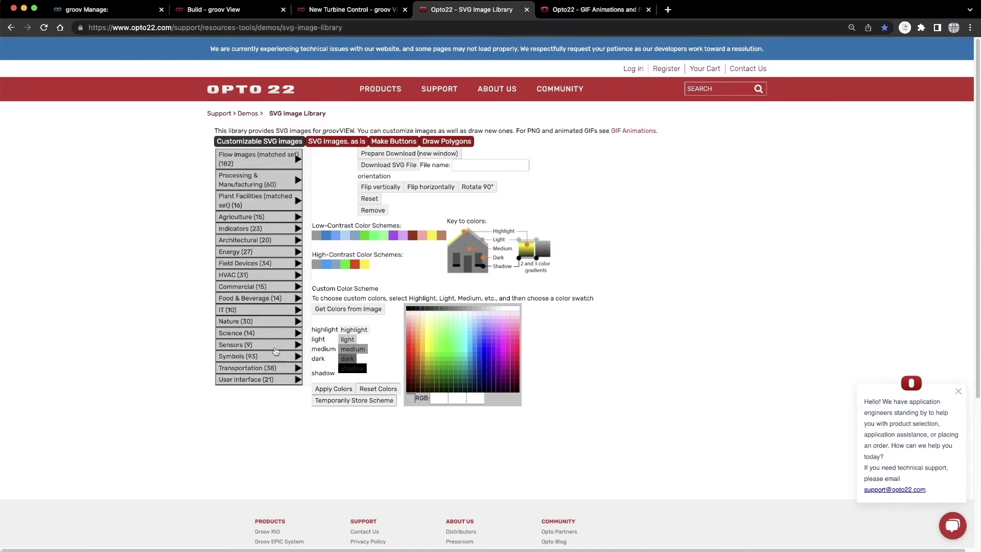
pyautogui.click(298, 380)
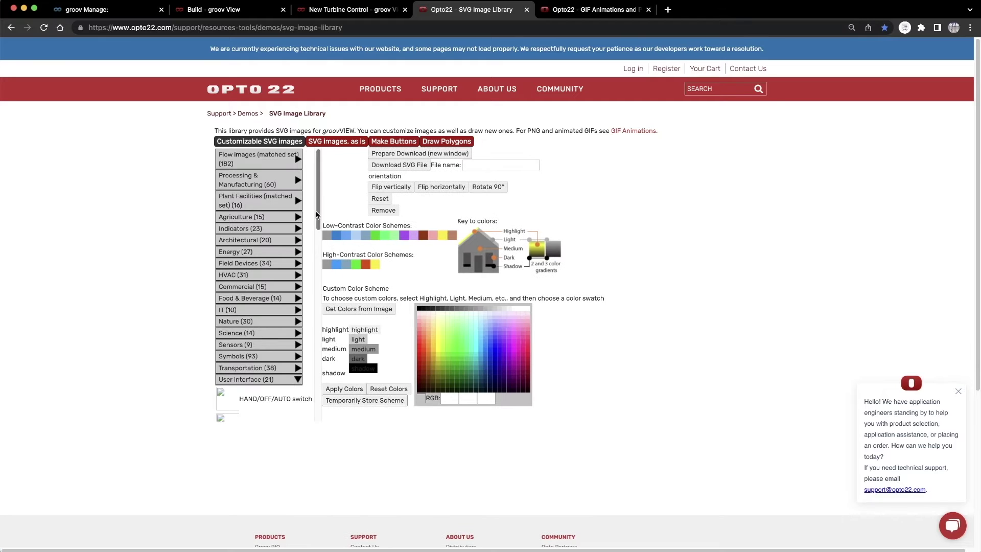
pyautogui.moveTo(318, 217); pyautogui.dragTo(318, 346)
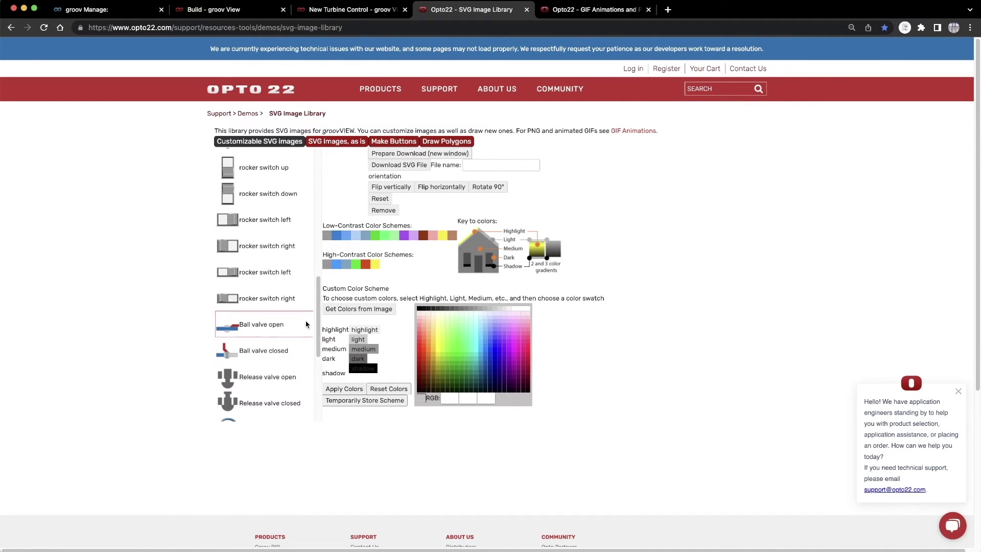
pyautogui.click(276, 220)
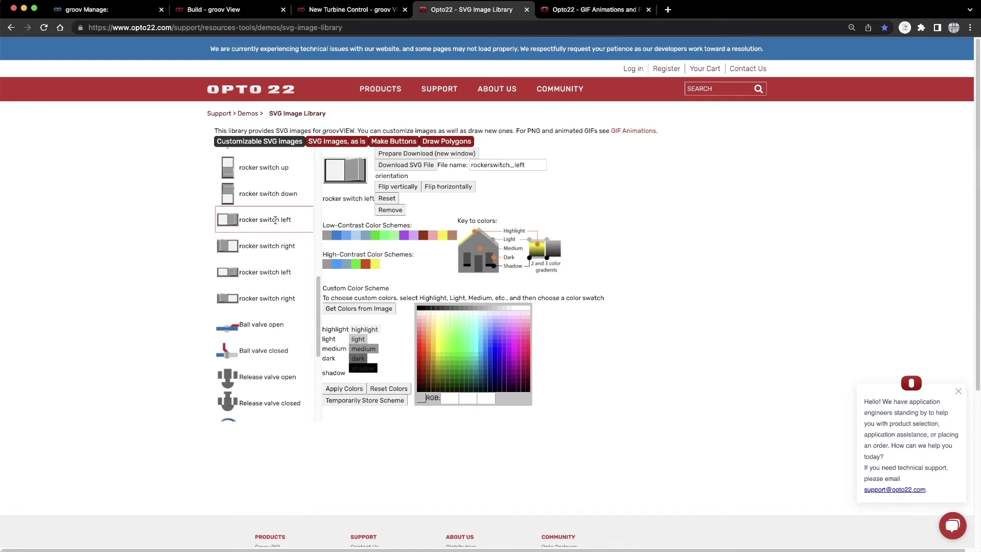
pyautogui.click(396, 155)
pyautogui.scroll(-3, 406, 235)
pyautogui.click(38, 338)
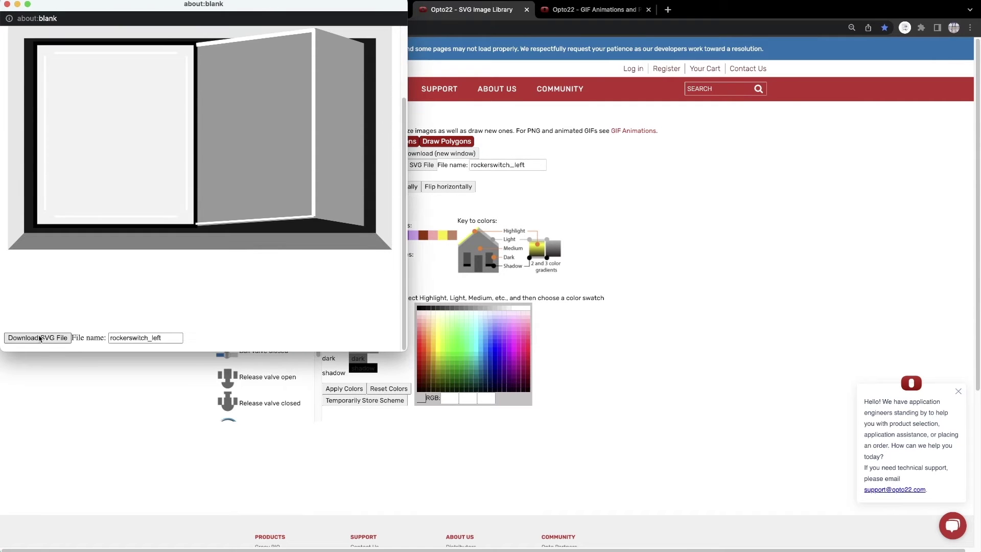
pyautogui.click(8, 5)
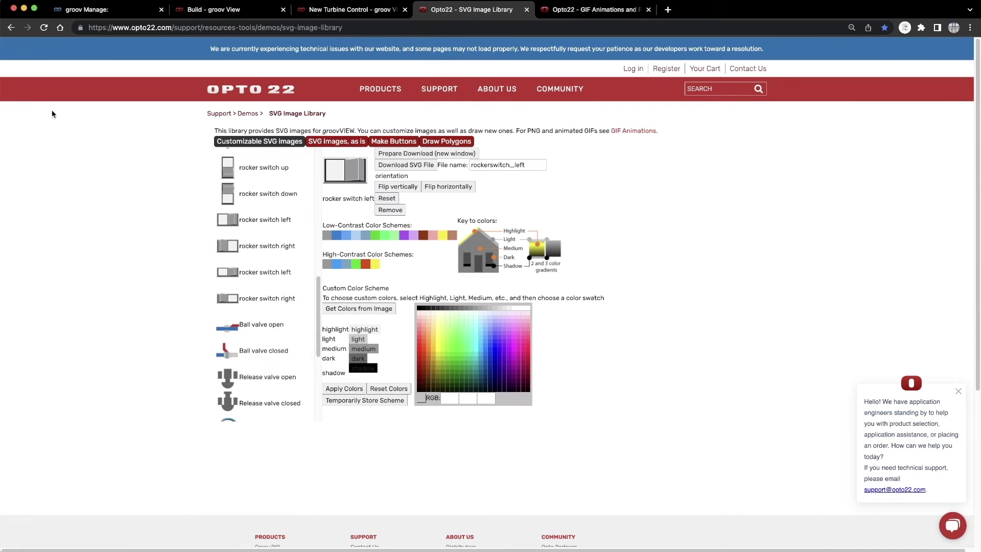
# - Download the grey rocker switch right SVG
pyautogui.click(245, 248)
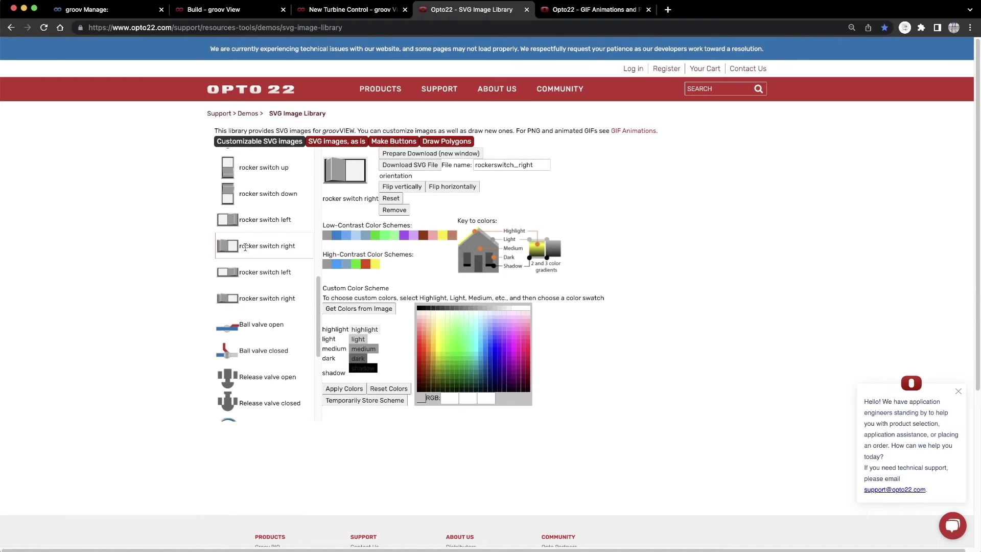
pyautogui.click(396, 154)
pyautogui.scroll(-5, 204, 230)
pyautogui.click(42, 339)
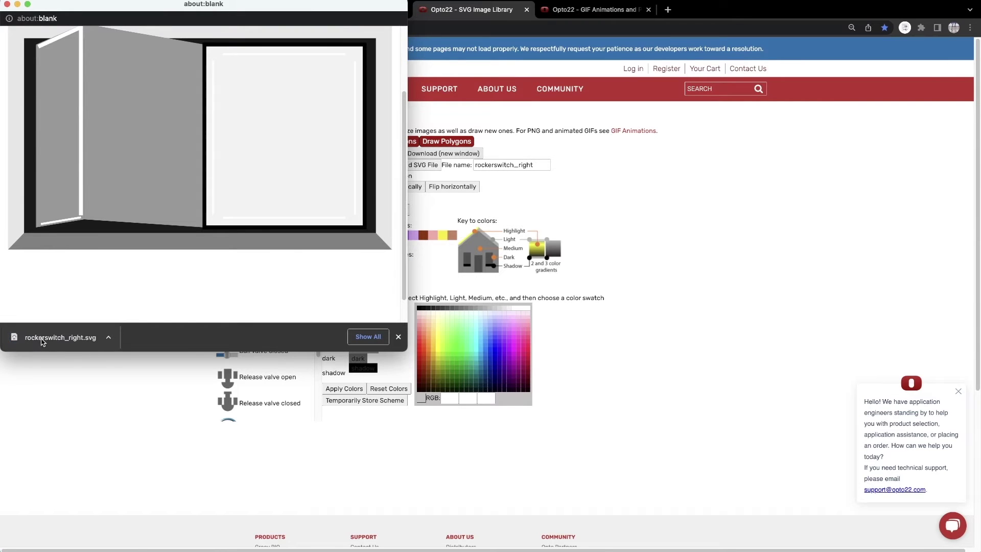
pyautogui.click(8, 5)
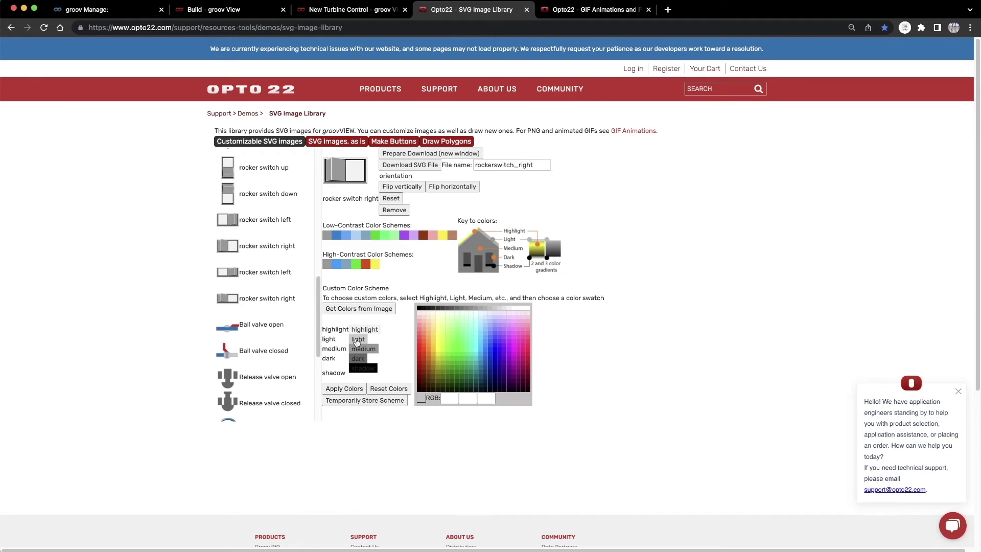
# - Recolour the right rocker switch red and dark green, rename the file, and download it
pyautogui.click(357, 341)
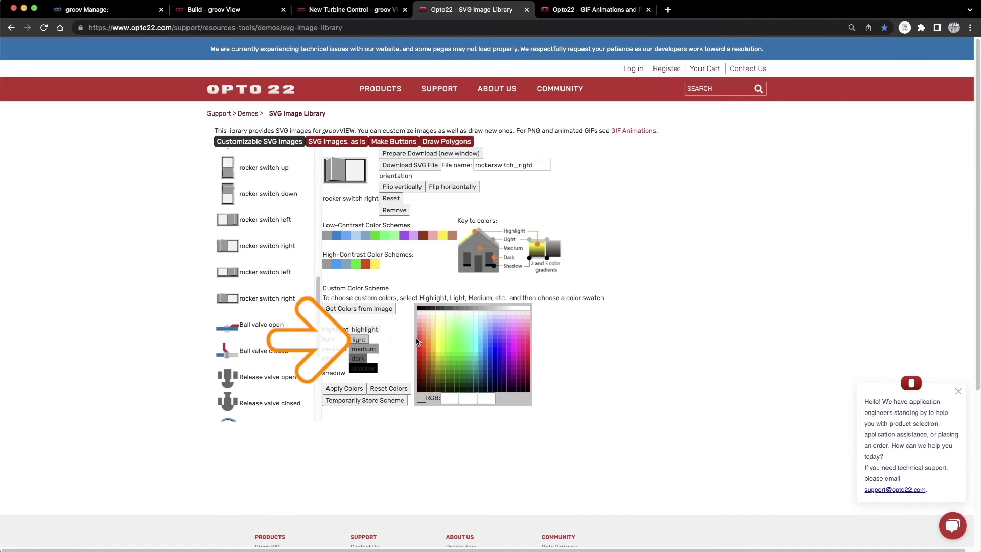
pyautogui.click(419, 341)
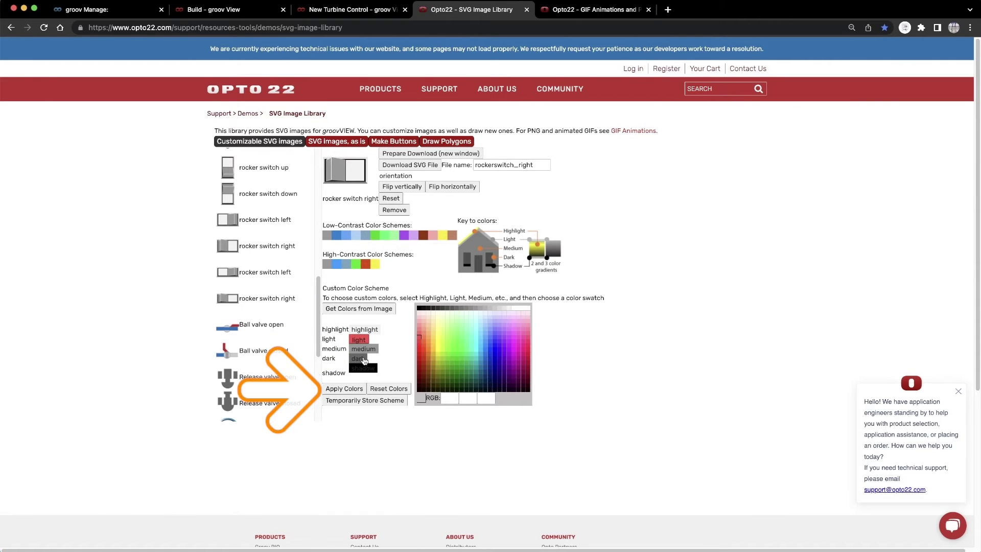
pyautogui.click(344, 391)
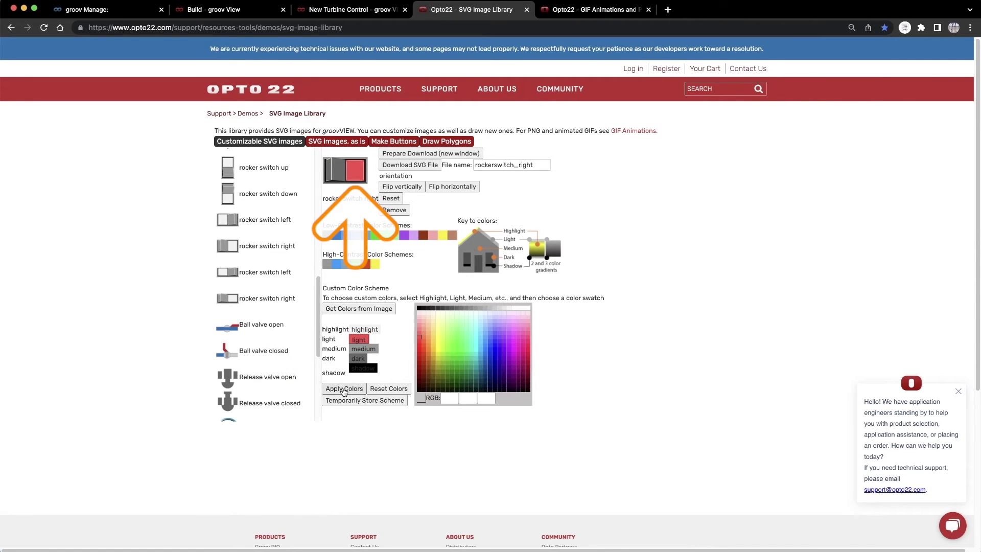
pyautogui.click(359, 360)
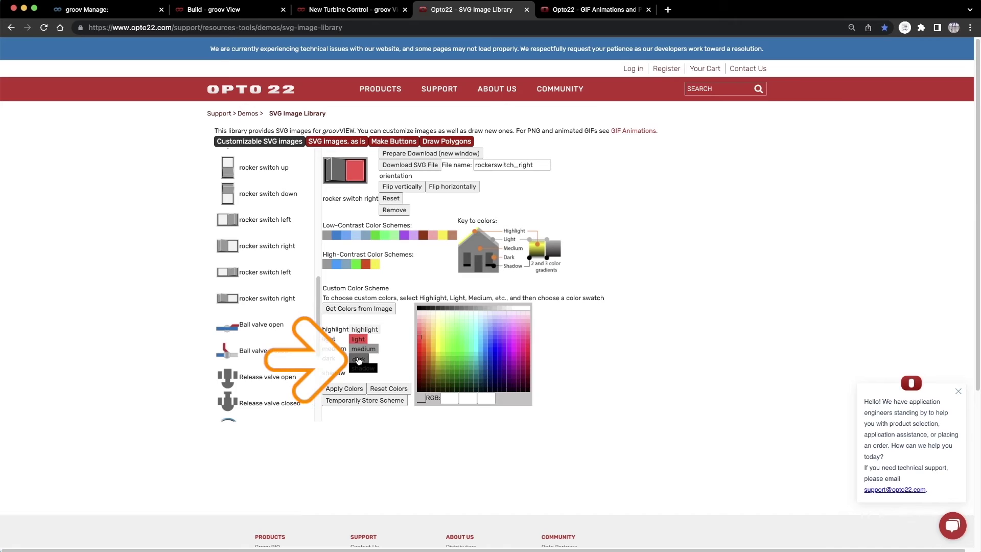
pyautogui.click(457, 384)
pyautogui.click(344, 389)
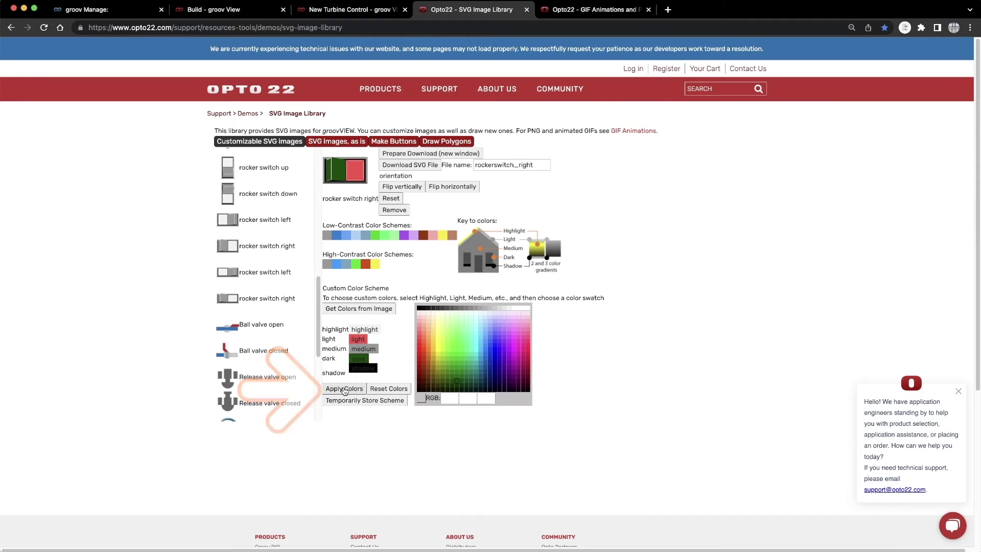
pyautogui.doubleClick(531, 164)
pyautogui.write('rockerswitch_right')
pyautogui.click(430, 153)
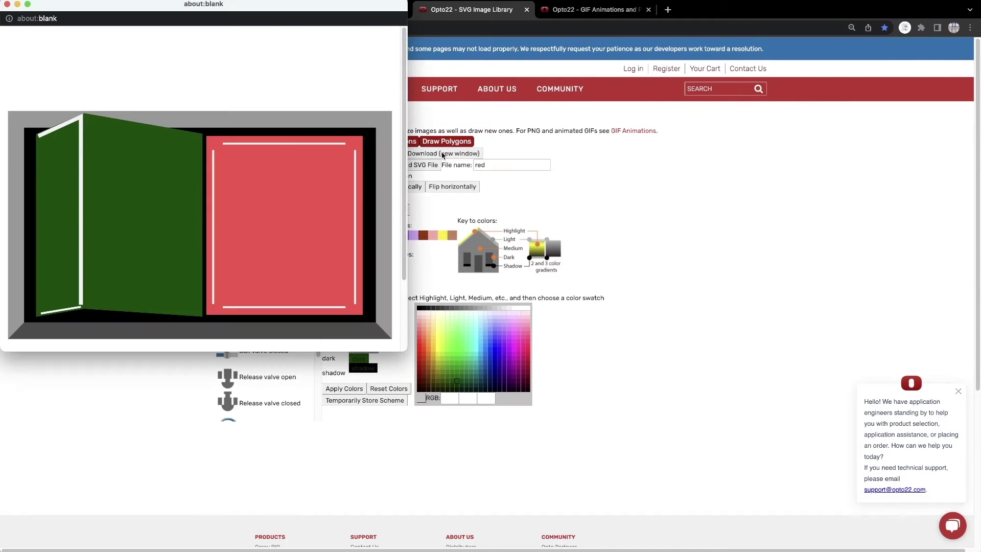
pyautogui.click(55, 338)
pyautogui.click(7, 4)
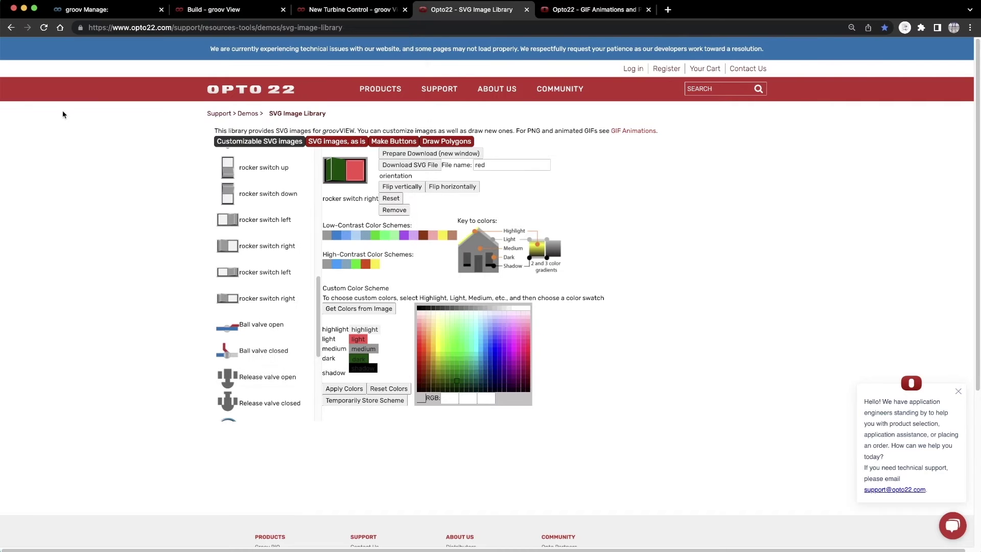
# - Recolour rocker switch left with a bright green light and dark red dark colour
pyautogui.click(248, 219)
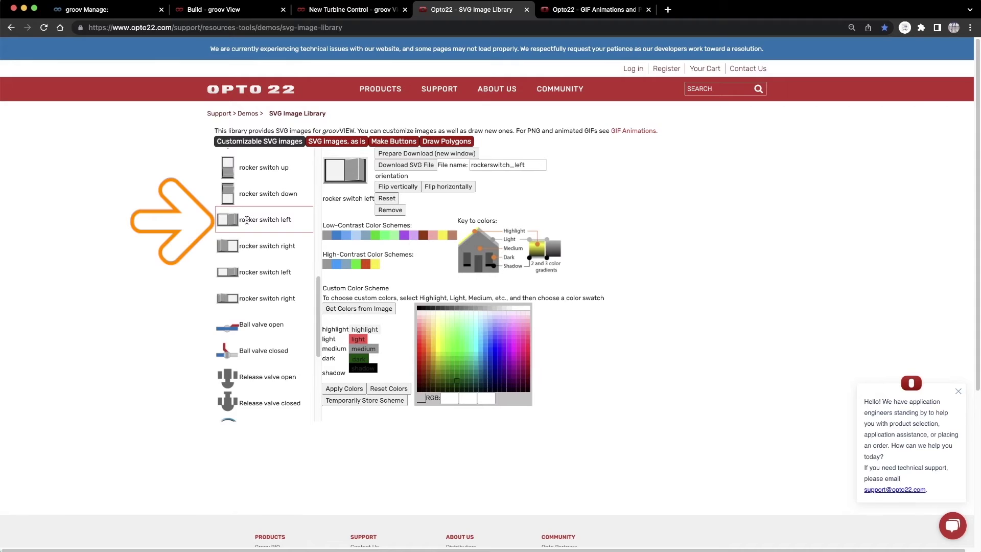
pyautogui.click(456, 342)
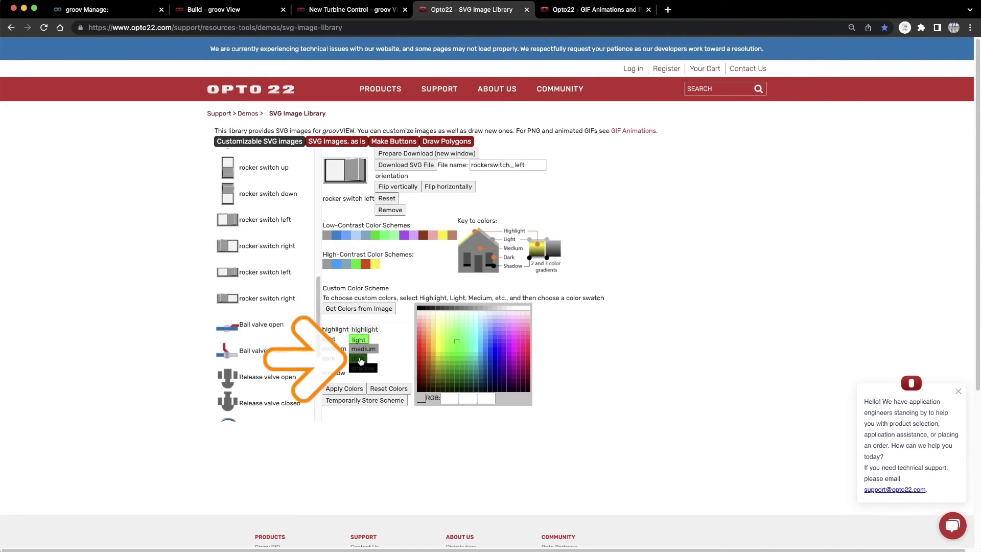
pyautogui.click(360, 362)
pyautogui.click(424, 376)
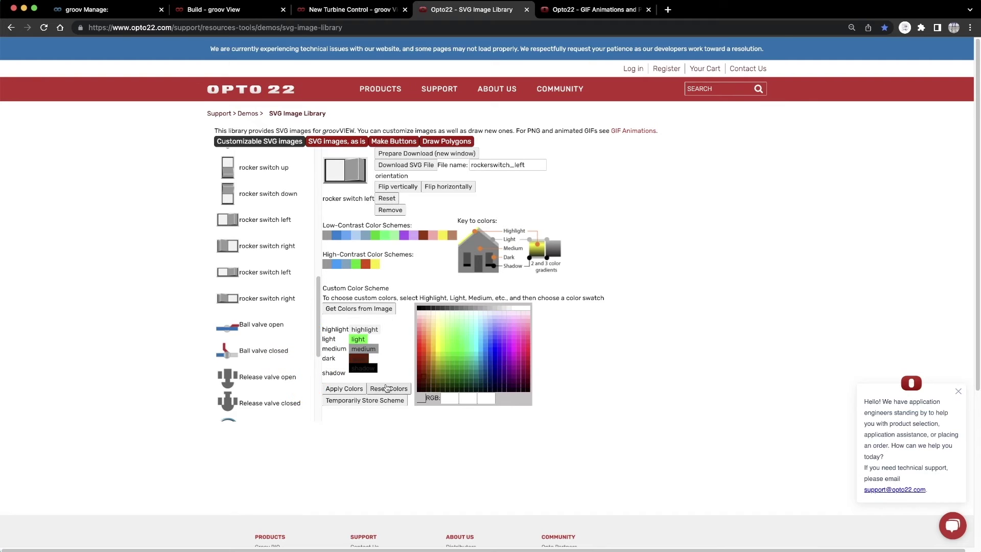
pyautogui.click(352, 390)
# - Download the recoloured switch as 'green' and return to the groov View build page
pyautogui.doubleClick(503, 164)
pyautogui.write('green')
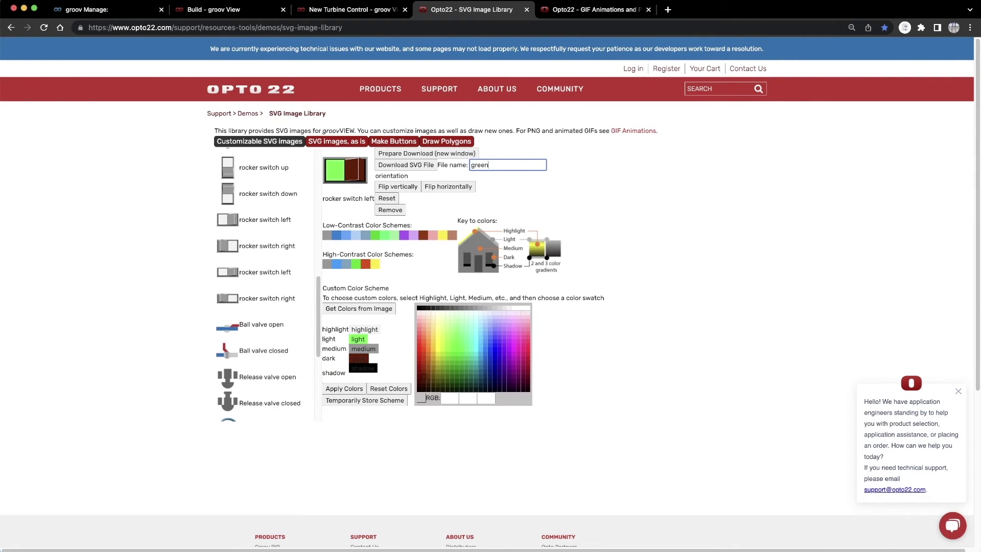
pyautogui.click(427, 154)
pyautogui.click(47, 342)
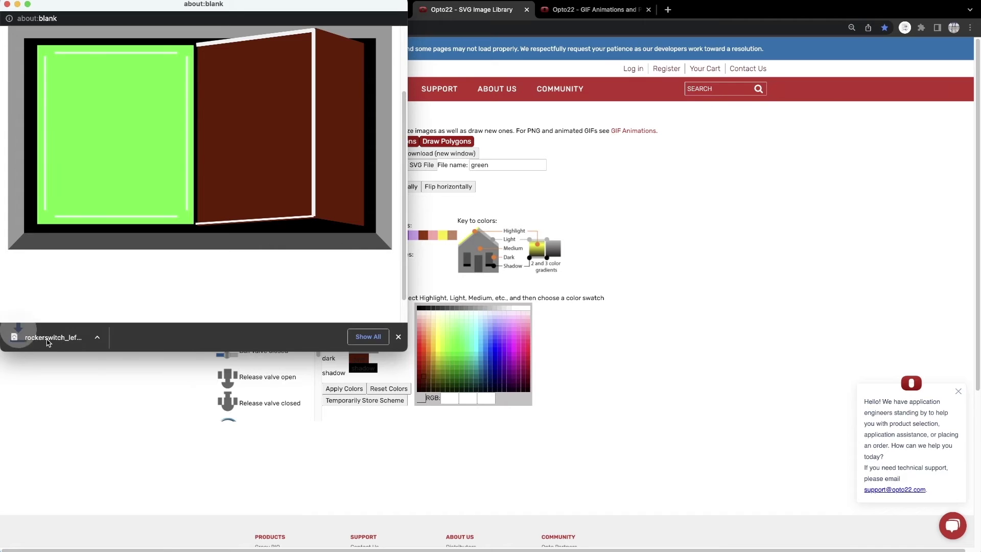
pyautogui.click(7, 4)
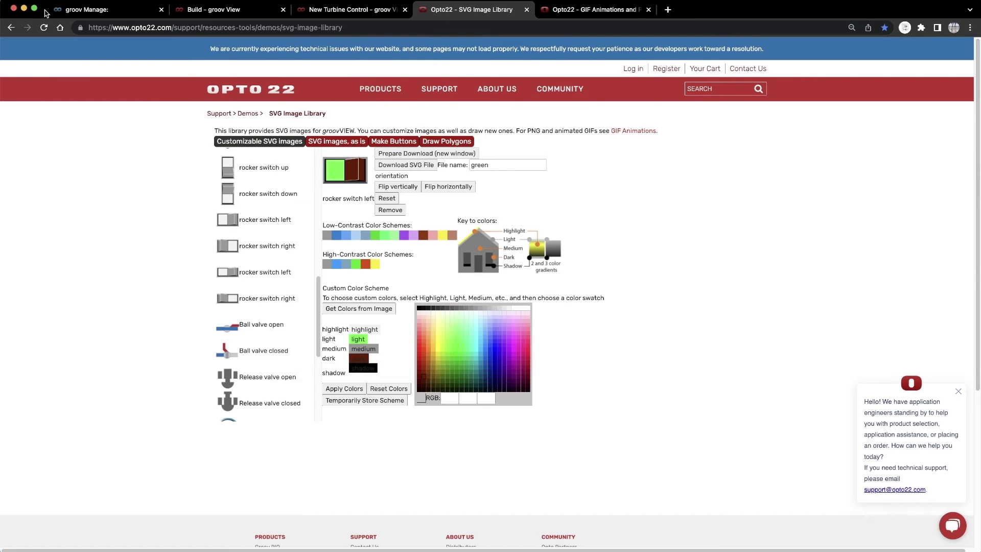
pyautogui.click(214, 10)
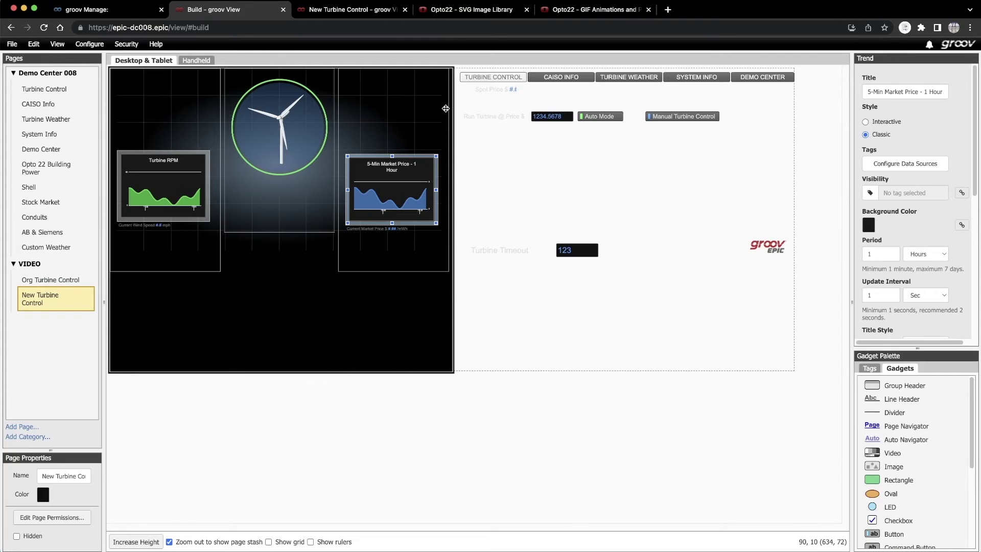
# - Set the Auto Mode button to Image display and upload green, red, rockerswitch_left and rockerswitch_right SVGs
pyautogui.click(603, 118)
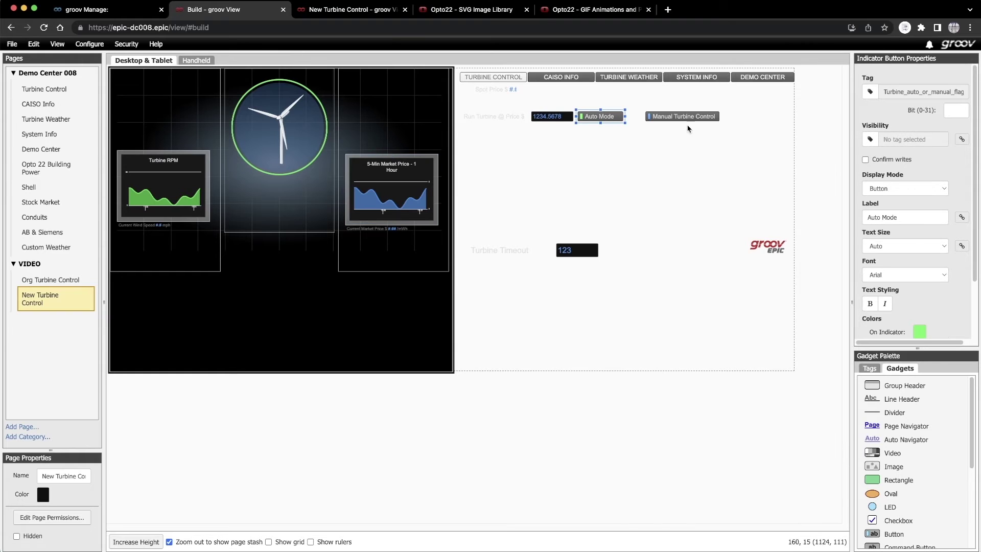
pyautogui.click(872, 187)
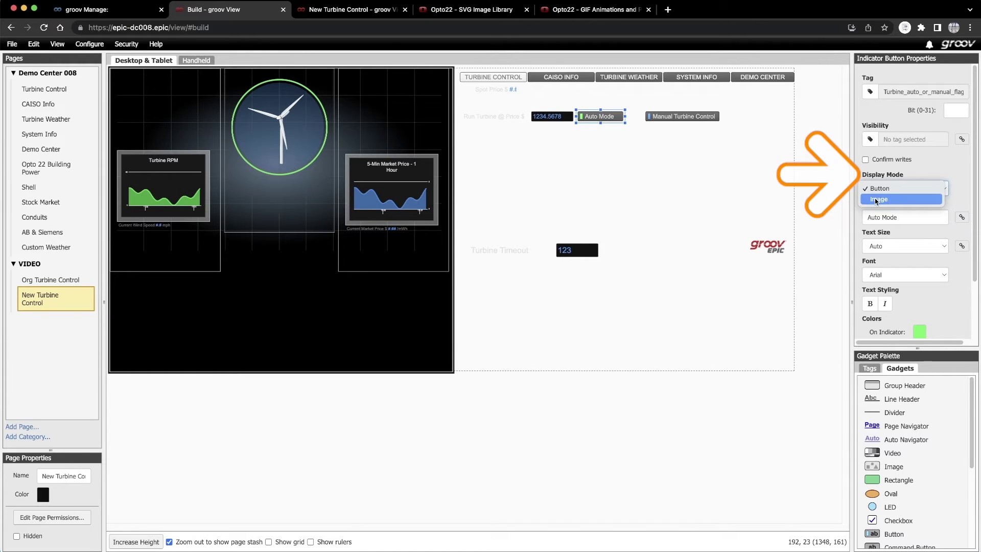
pyautogui.click(876, 200)
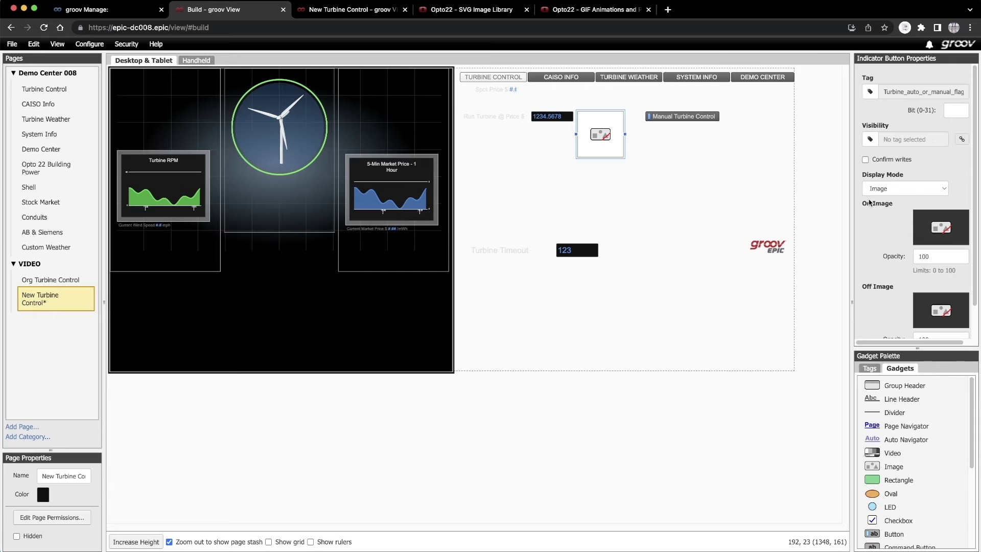
pyautogui.click(937, 227)
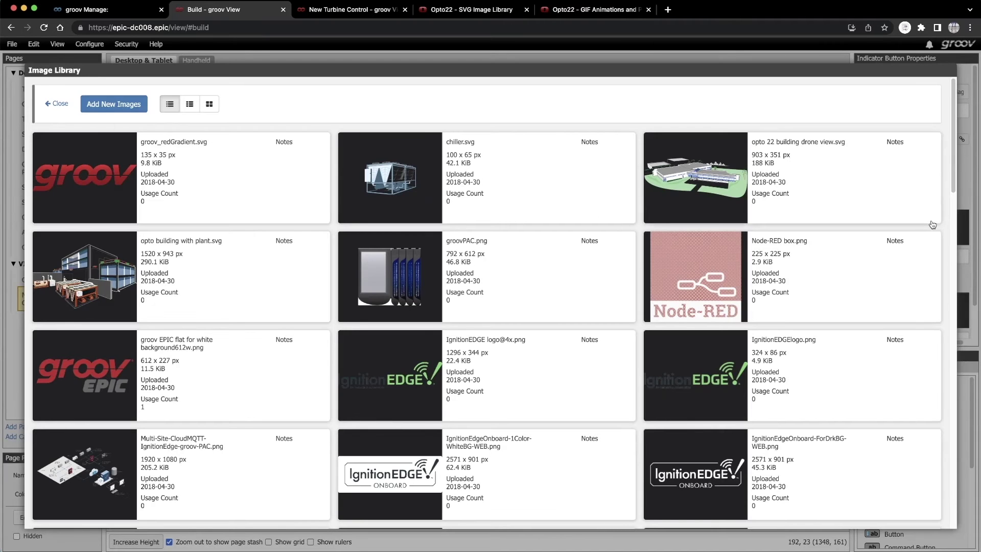
pyautogui.click(119, 107)
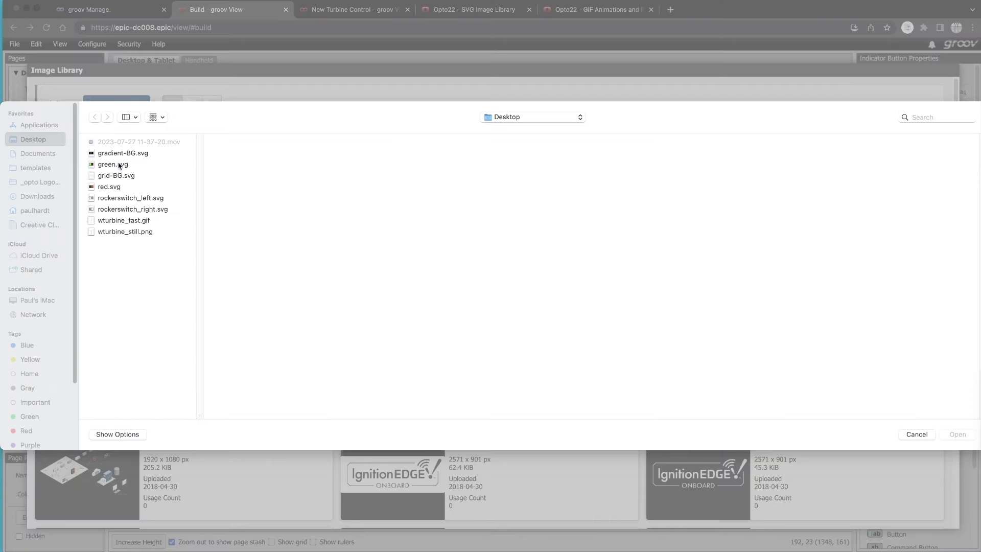
pyautogui.click(119, 165)
pyautogui.moveTo(113, 186); pyautogui.dragTo(112, 211)
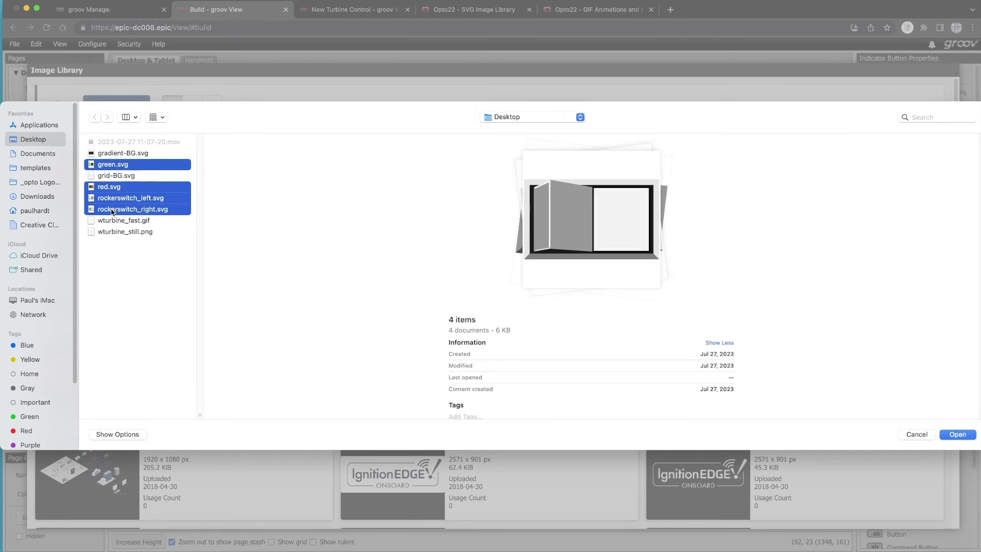
pyautogui.click(958, 434)
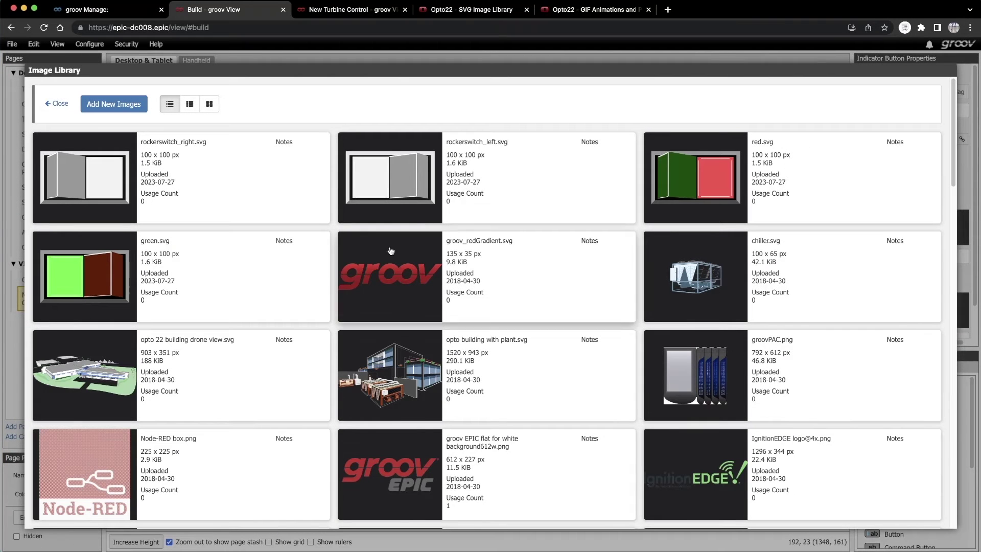
# - Use rockerswitch_right.svg as the on image and rockerswitch_left.svg as the off image
pyautogui.click(88, 182)
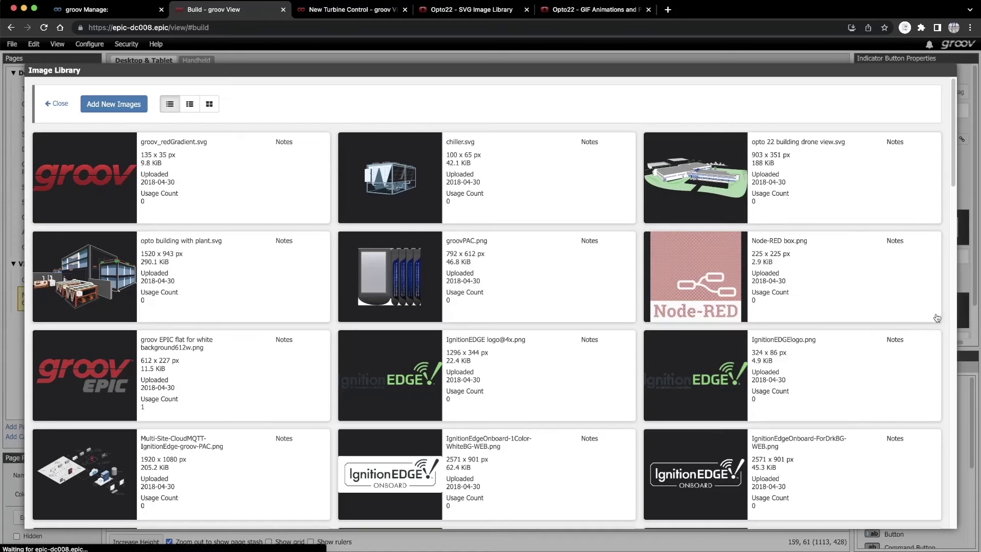
pyautogui.click(938, 317)
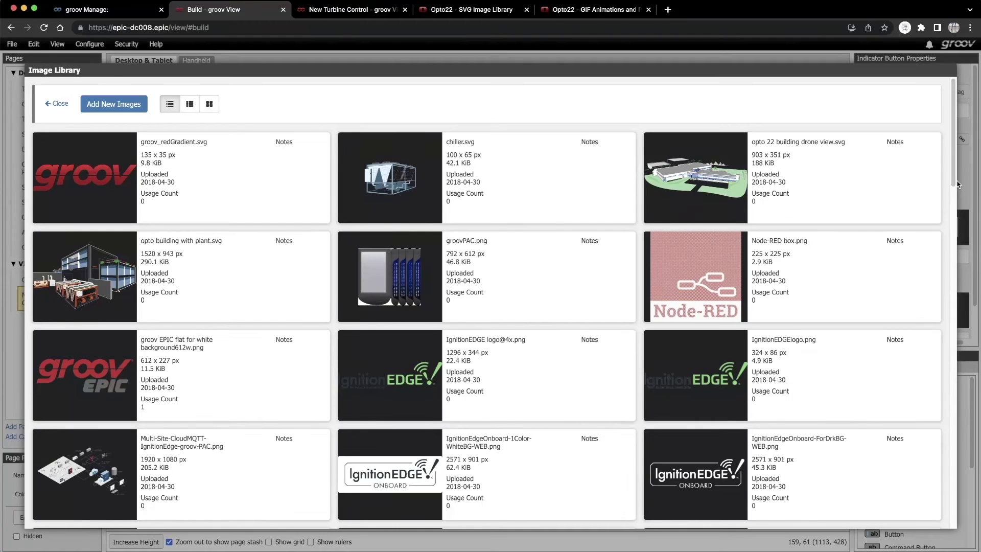
pyautogui.scroll(-20, 938, 317)
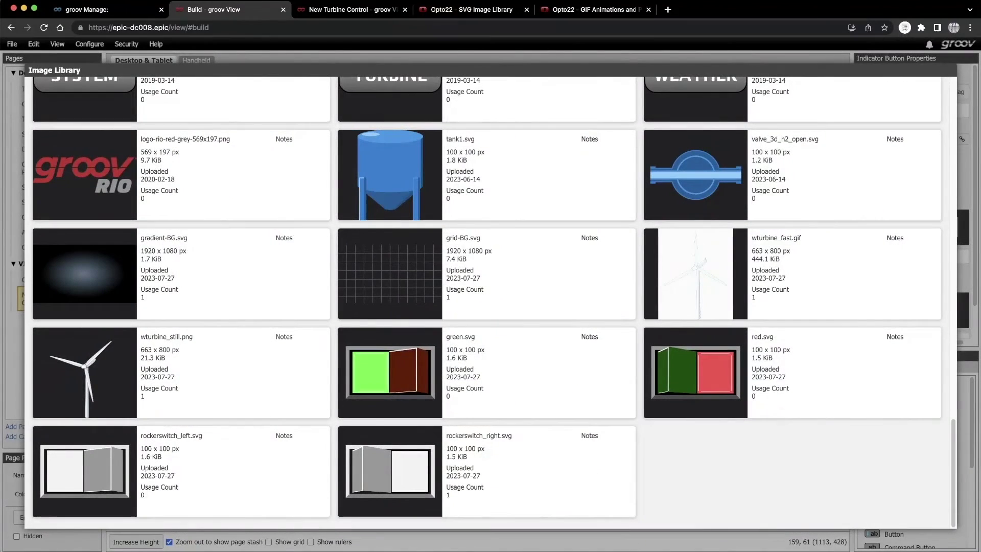
pyautogui.click(207, 507)
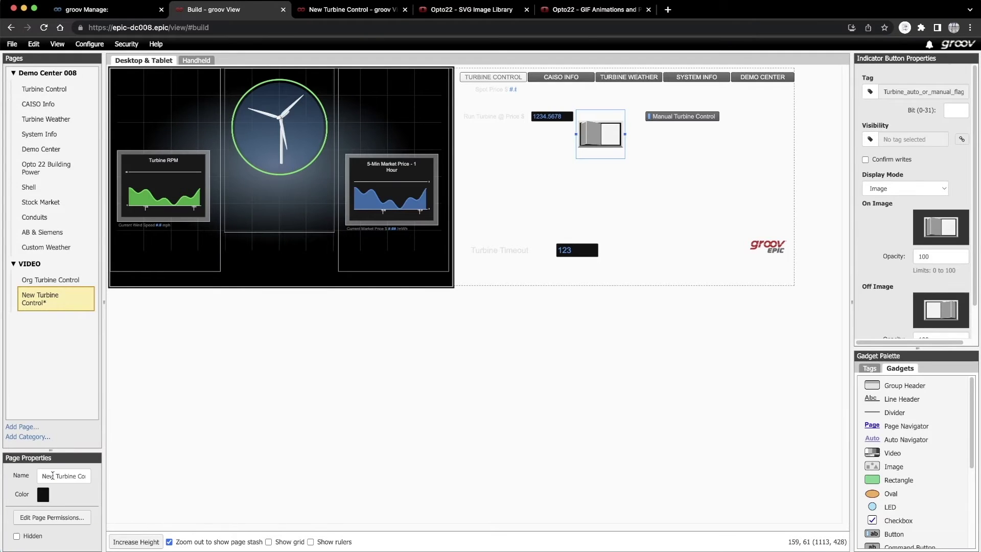
# - Shrink the gray rocker switch, bring it to the front, and move it to the top of the right panel
pyautogui.rightClick(596, 137)
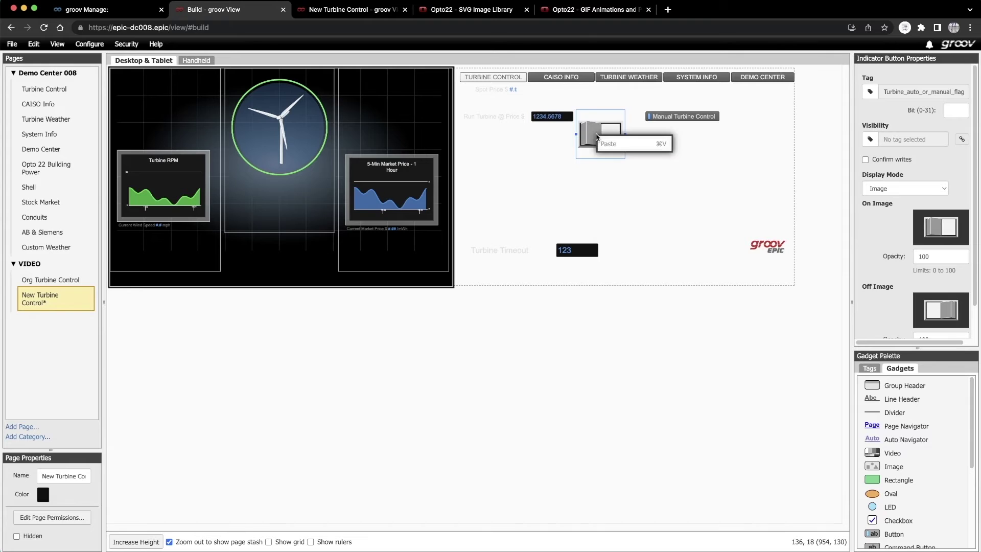
pyautogui.click(594, 138)
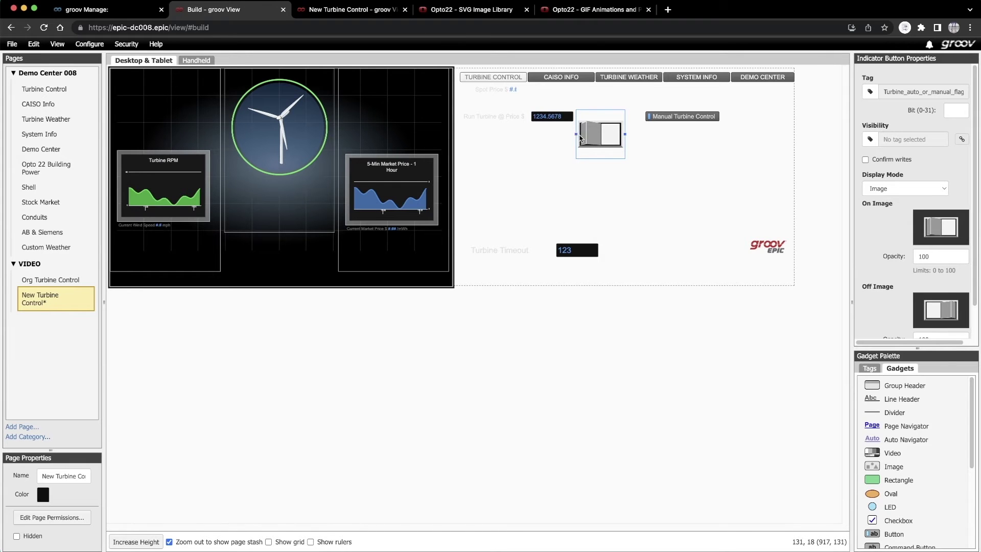
pyautogui.moveTo(576, 134); pyautogui.dragTo(582, 134)
pyautogui.rightClick(589, 135)
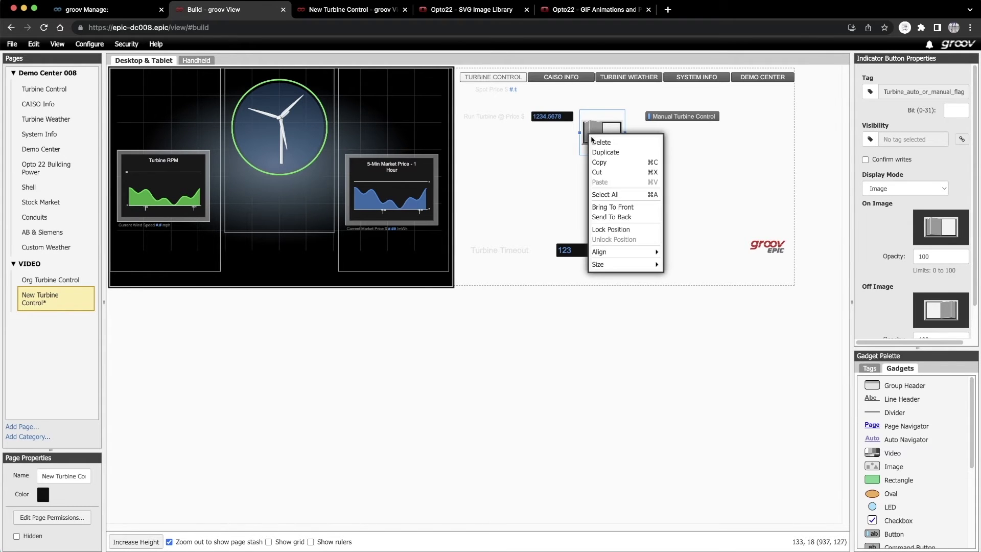
pyautogui.click(608, 207)
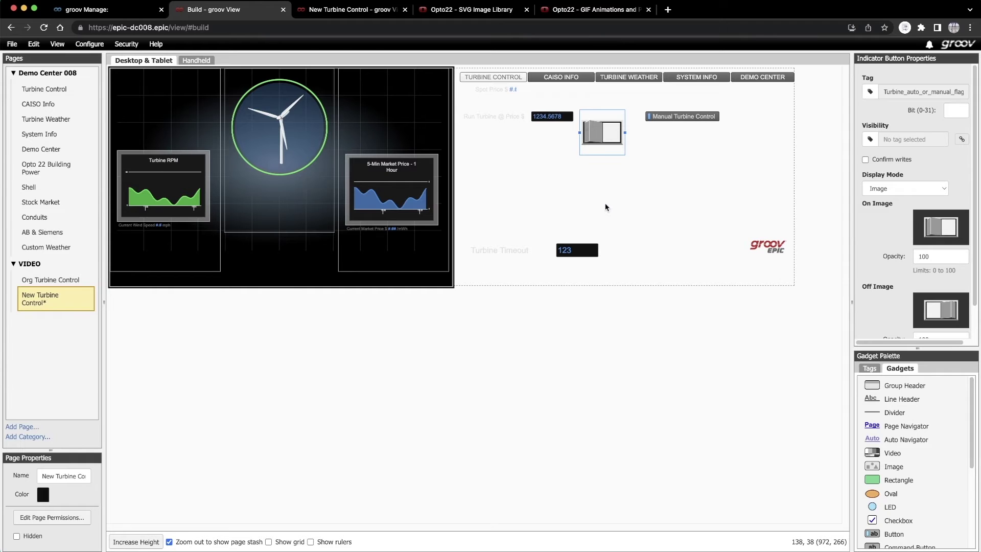
pyautogui.moveTo(600, 134); pyautogui.dragTo(394, 112)
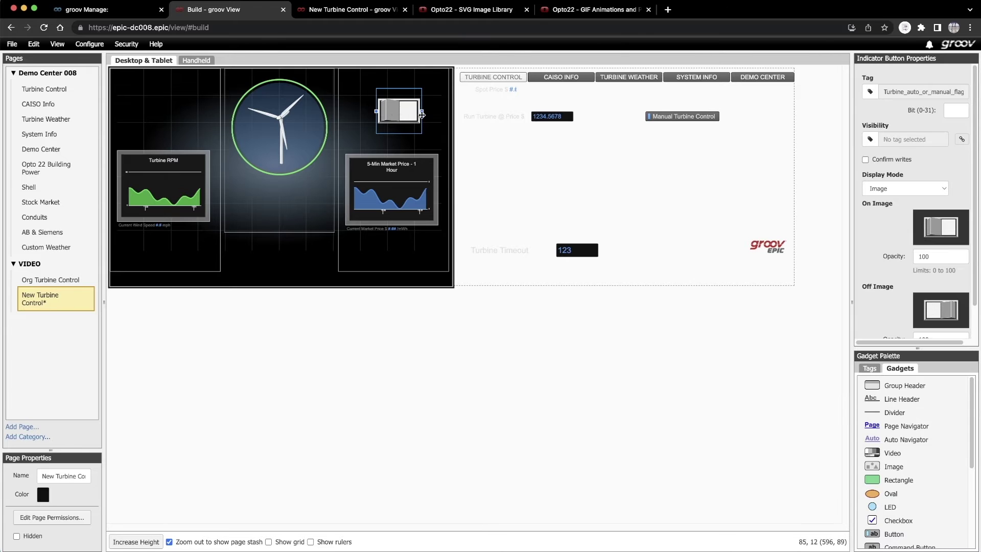
pyautogui.click(673, 117)
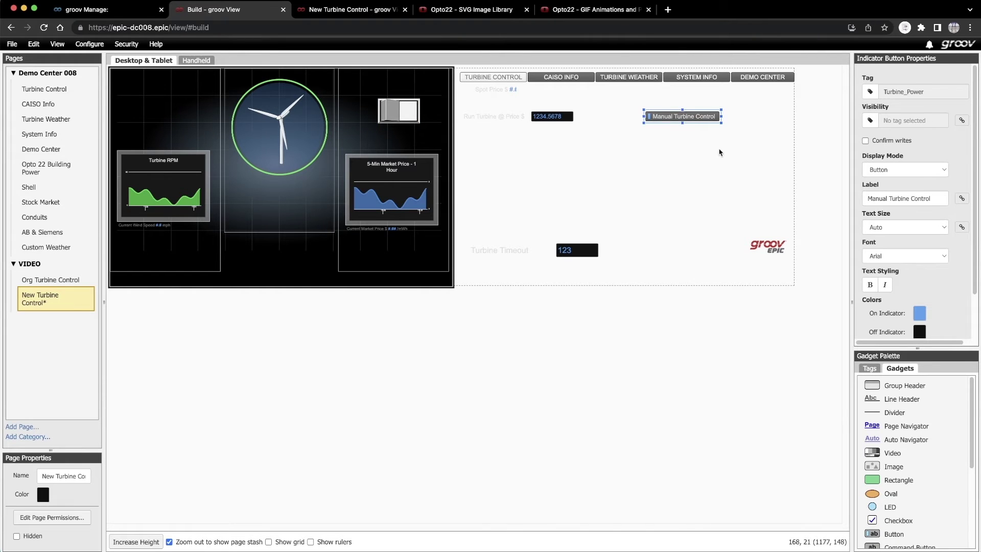
# - Show the Manual Turbine Control button as an image, with green.svg on and red.svg off
pyautogui.click(933, 171)
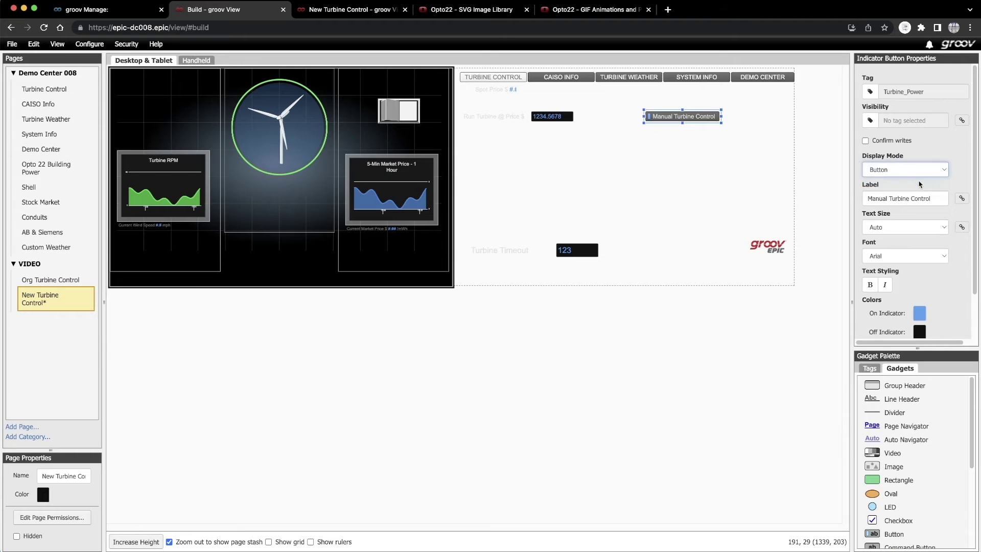
pyautogui.click(923, 181)
pyautogui.click(937, 209)
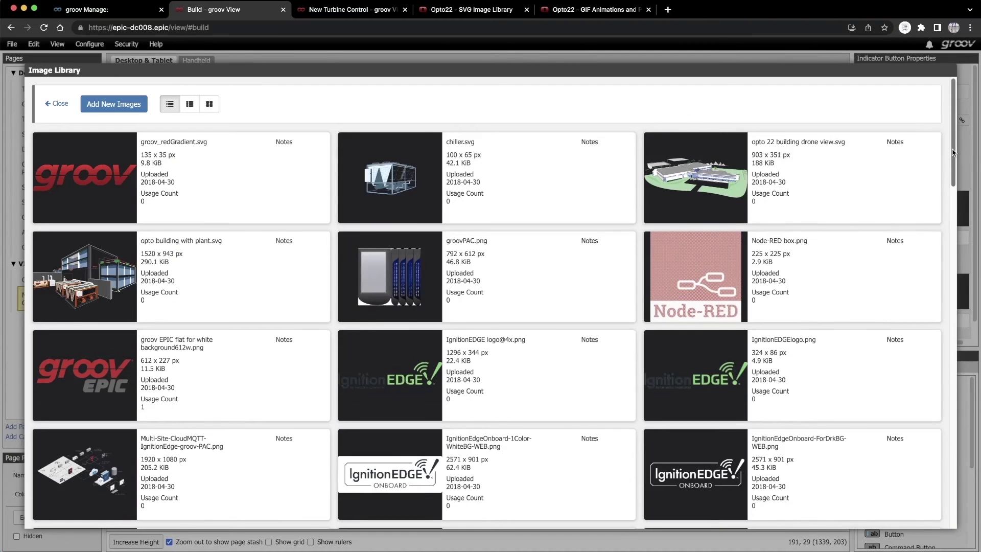
pyautogui.scroll(-10, 942, 199)
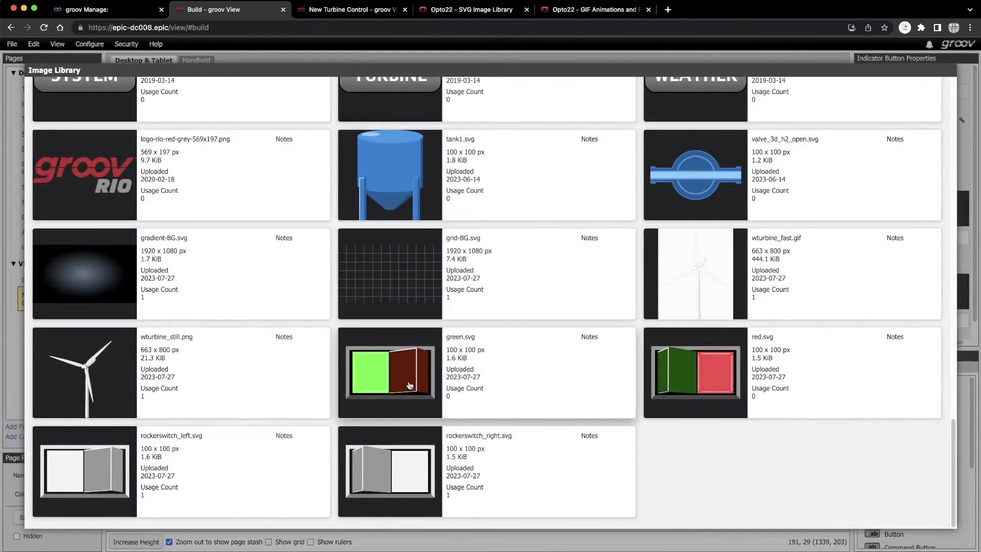
pyautogui.click(407, 382)
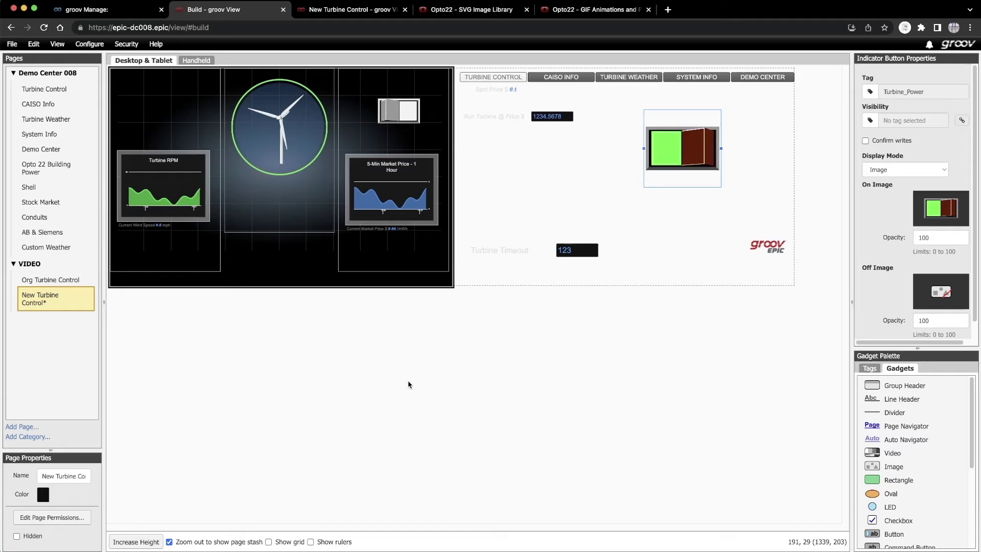
pyautogui.click(951, 298)
pyautogui.scroll(-15, 953, 220)
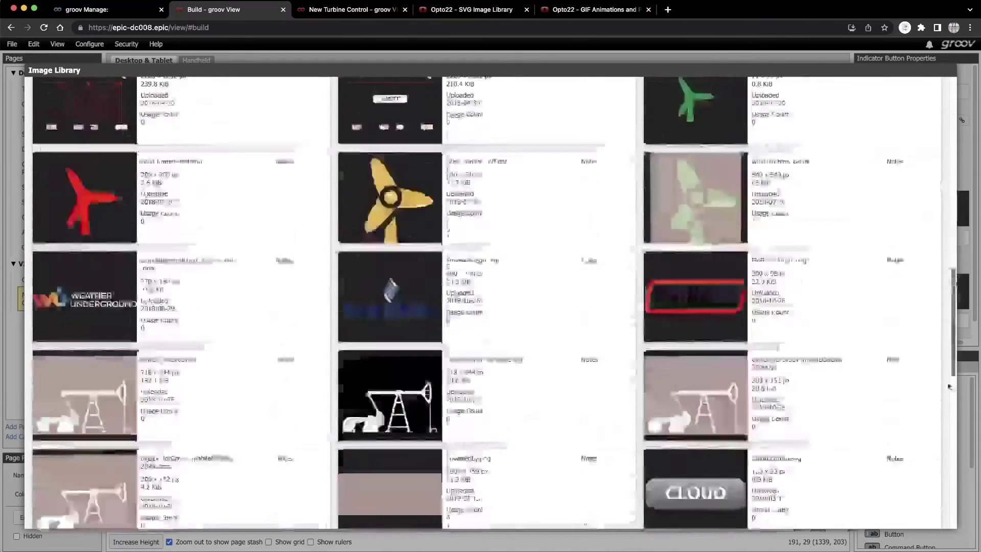
pyautogui.click(708, 392)
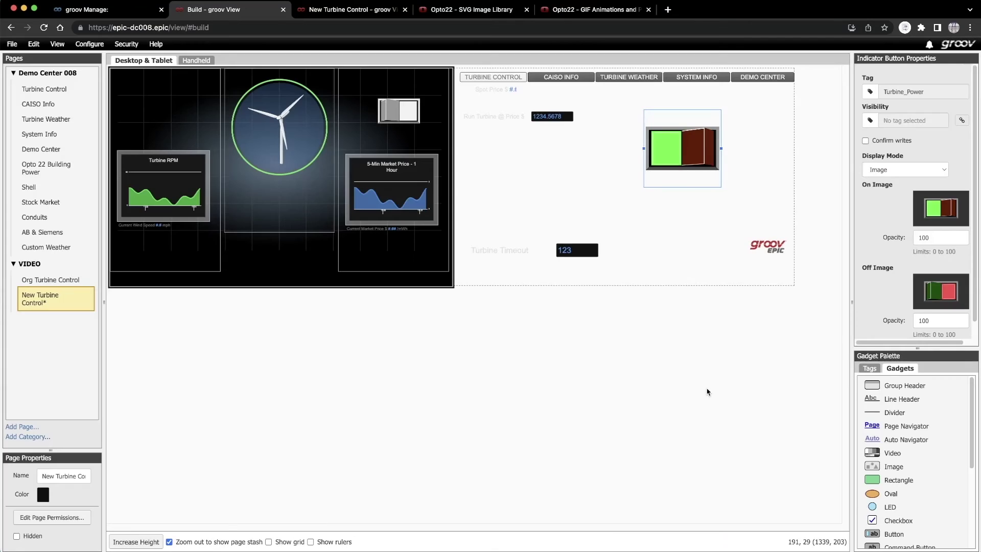
# - Place the green/red switch in front on the left panel, nudge the gray switch right, and save
pyautogui.moveTo(644, 148); pyautogui.dragTo(153, 117)
pyautogui.rightClick(662, 147)
pyautogui.click(673, 223)
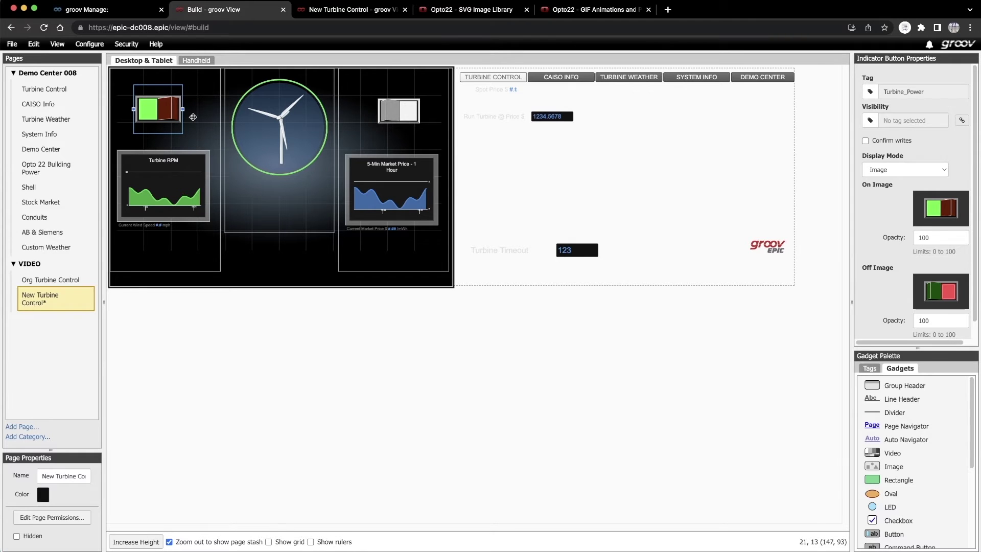
pyautogui.click(395, 117)
pyautogui.press('Right')
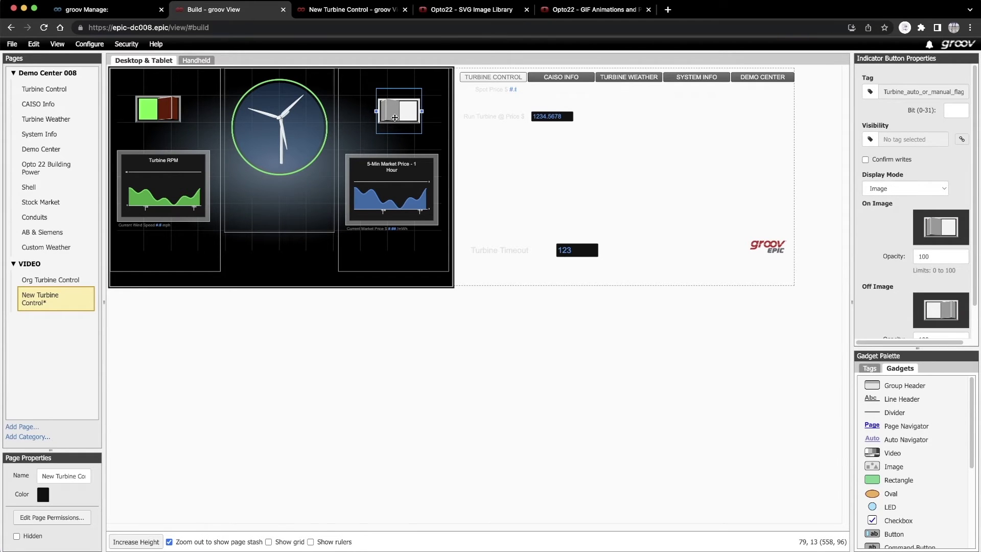
pyautogui.click(160, 112)
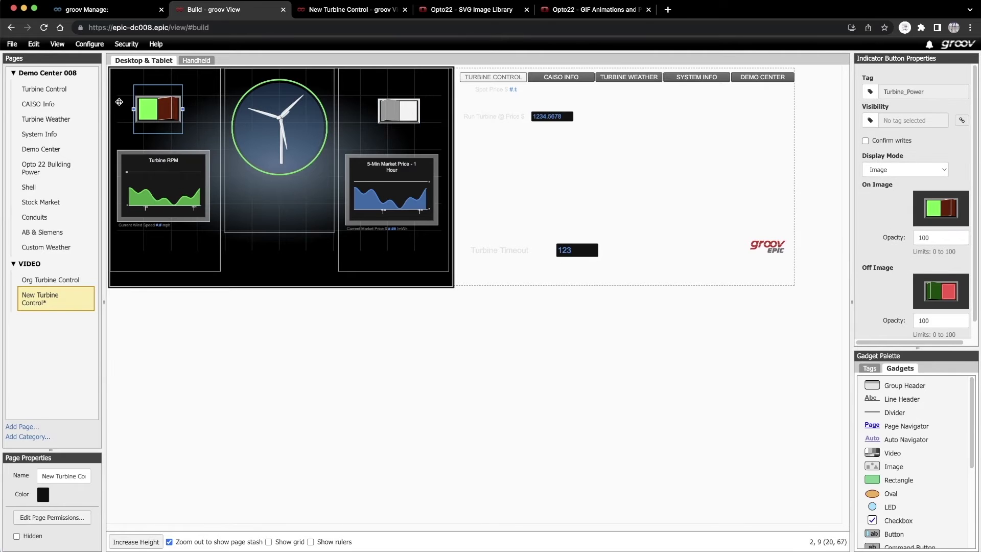
pyautogui.click(12, 45)
pyautogui.click(14, 57)
# - On the live New Turbine Control page, toggle the gray rocker switch on and off, then switch Turbine_Power on
pyautogui.click(356, 10)
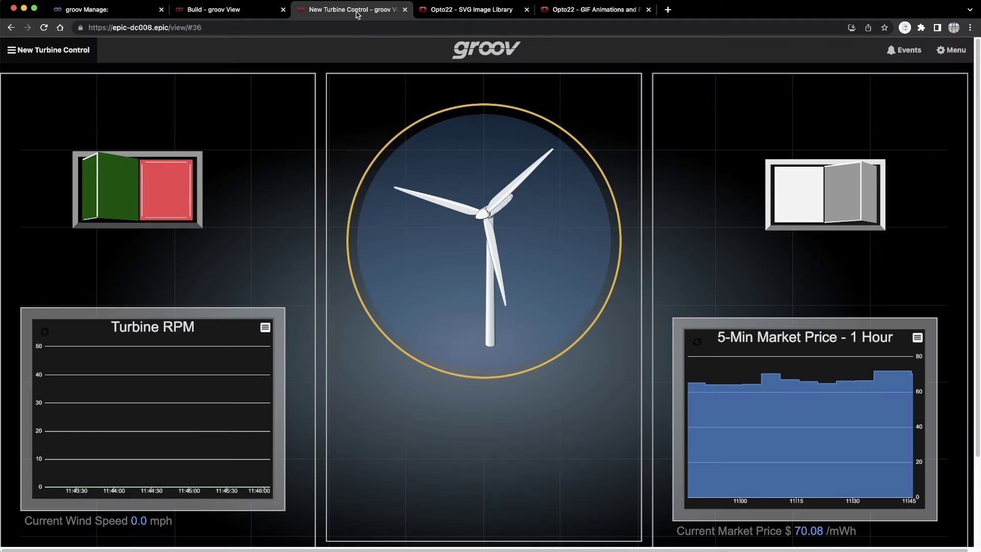
pyautogui.click(825, 206)
pyautogui.click(826, 206)
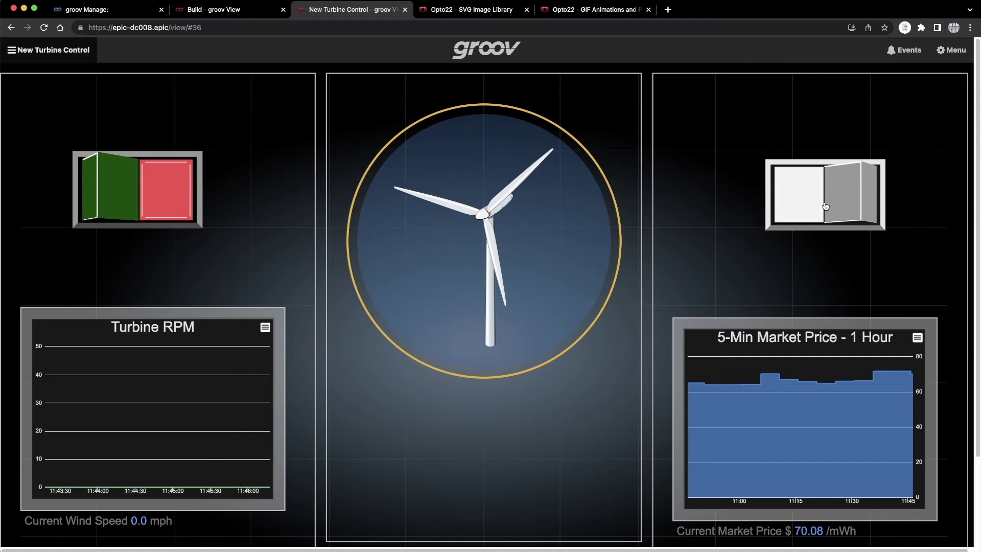
pyautogui.click(134, 190)
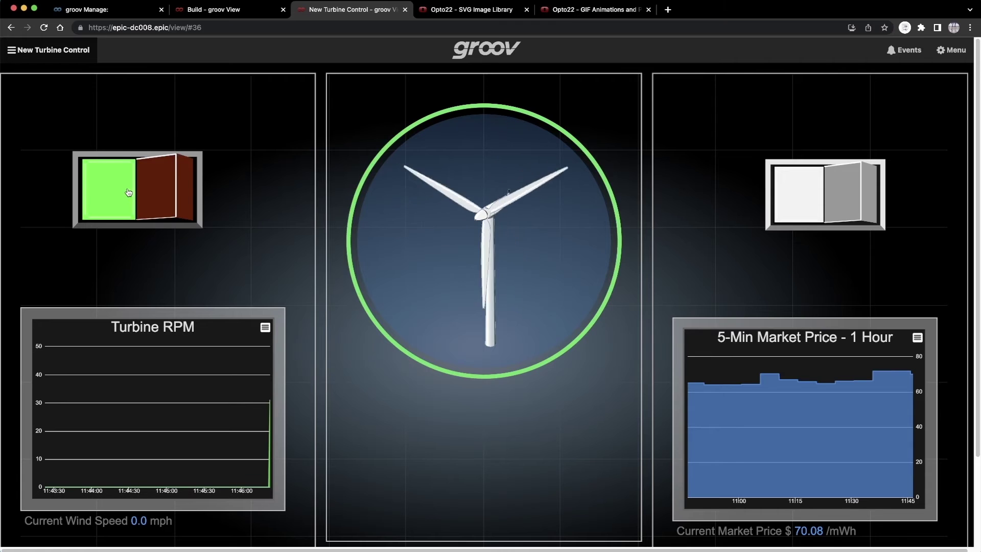
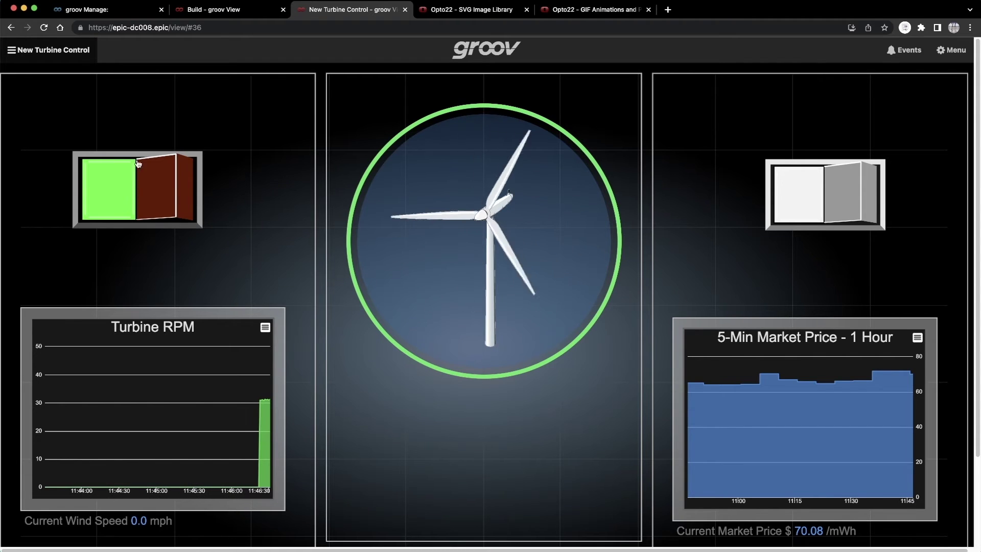
# - Switch back to the Build - groov View tab to edit the New Turbine Control page
pyautogui.click(229, 13)
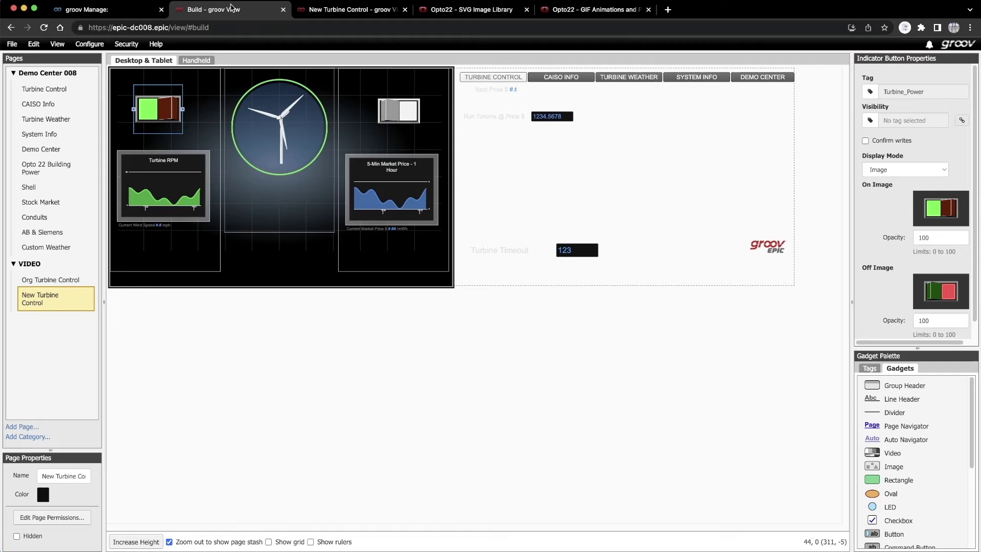
# - Bring the Run Turbine @ Price text box to the front and move it above the market price chart
pyautogui.click(481, 116)
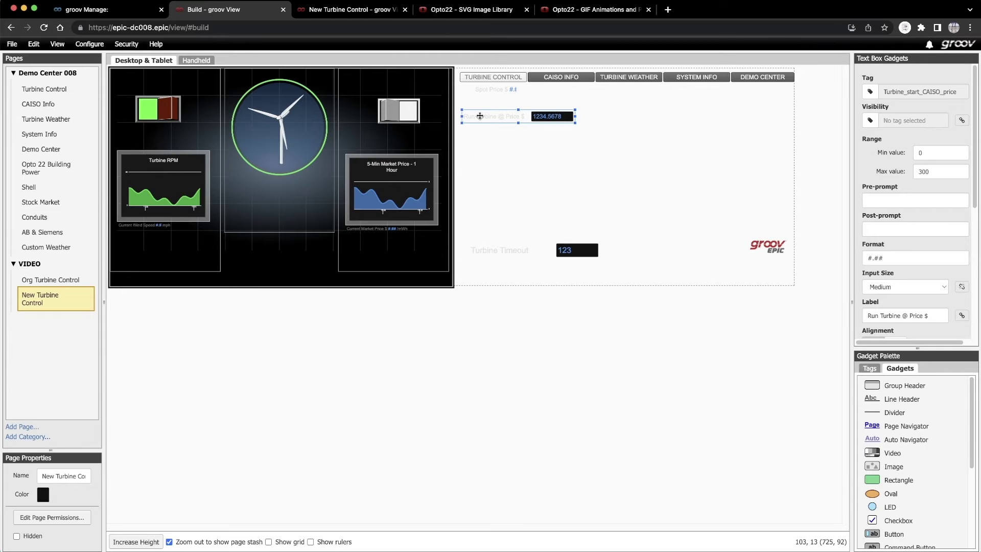
pyautogui.rightClick(480, 117)
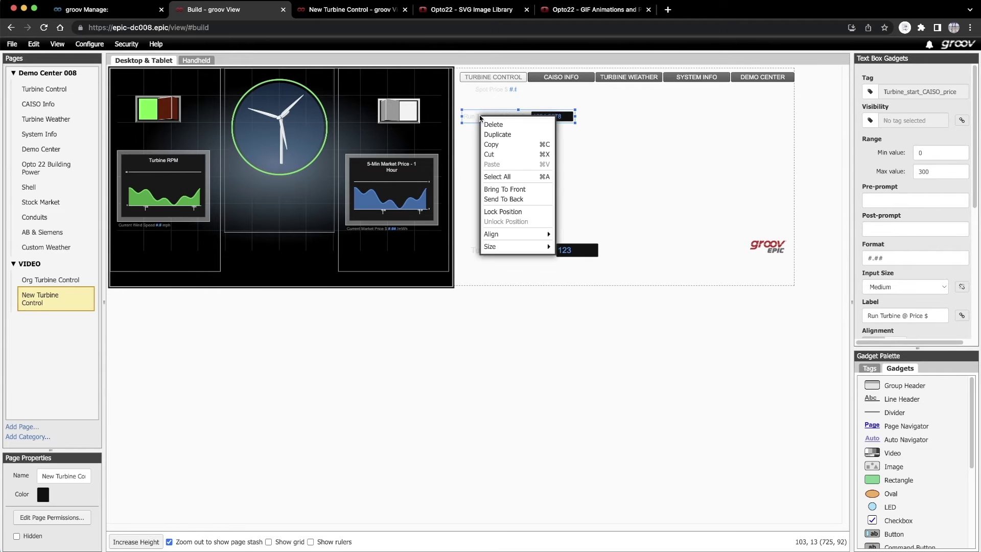
pyautogui.click(502, 188)
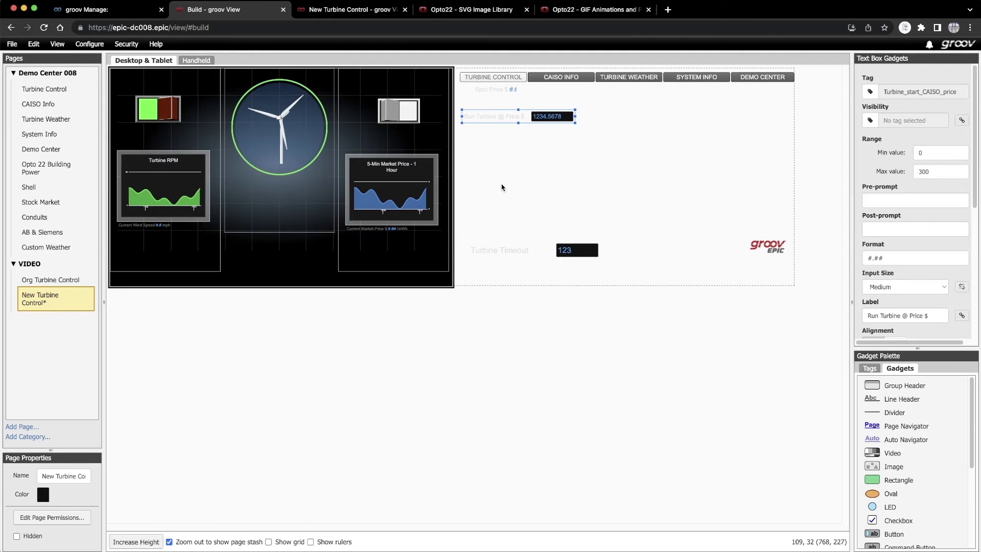
pyautogui.moveTo(509, 118); pyautogui.dragTo(398, 139)
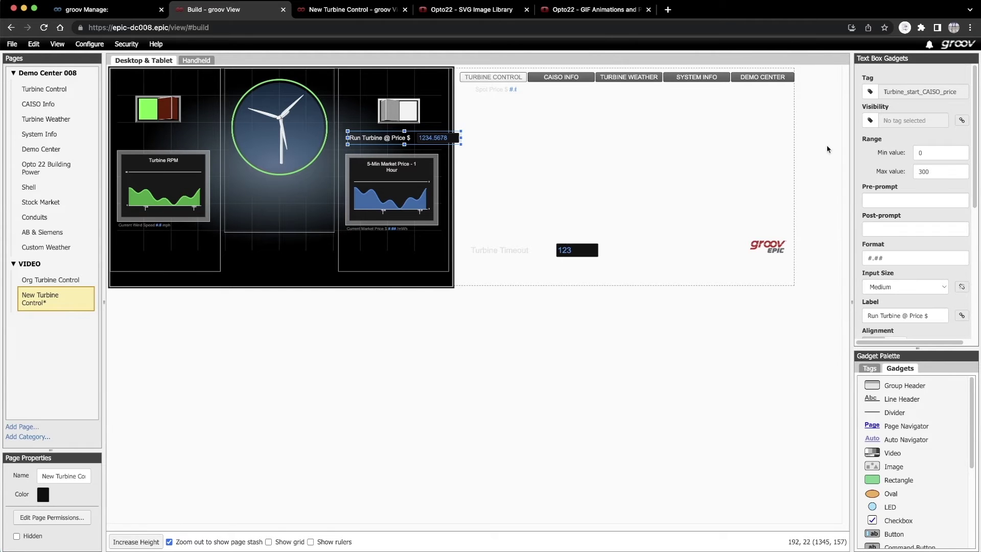
# - Give the price box text size 8, a dark grey label and a Small input, then nudge it into place
pyautogui.scroll(-4, 874, 156)
pyautogui.click(905, 190)
pyautogui.click(889, 203)
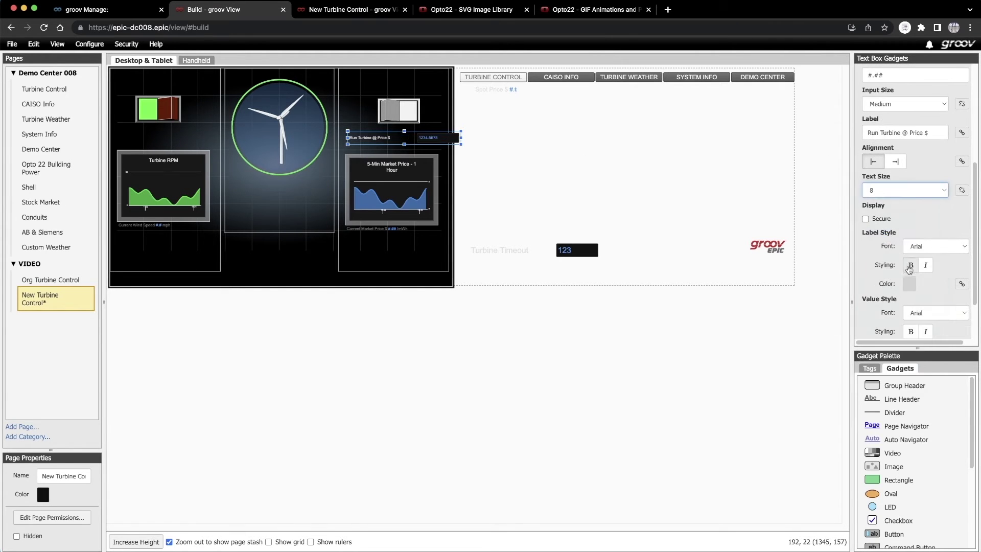
pyautogui.click(910, 283)
pyautogui.click(812, 324)
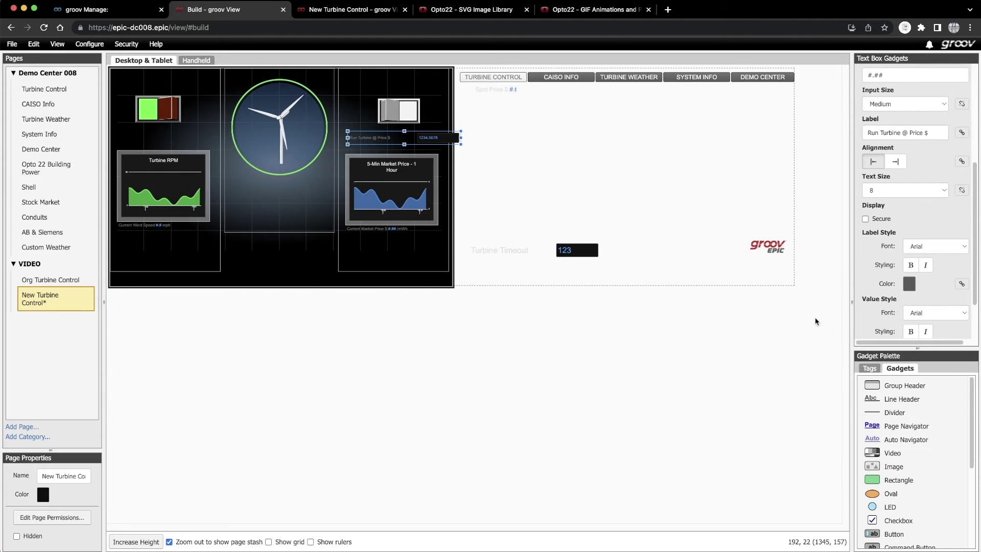
pyautogui.click(940, 105)
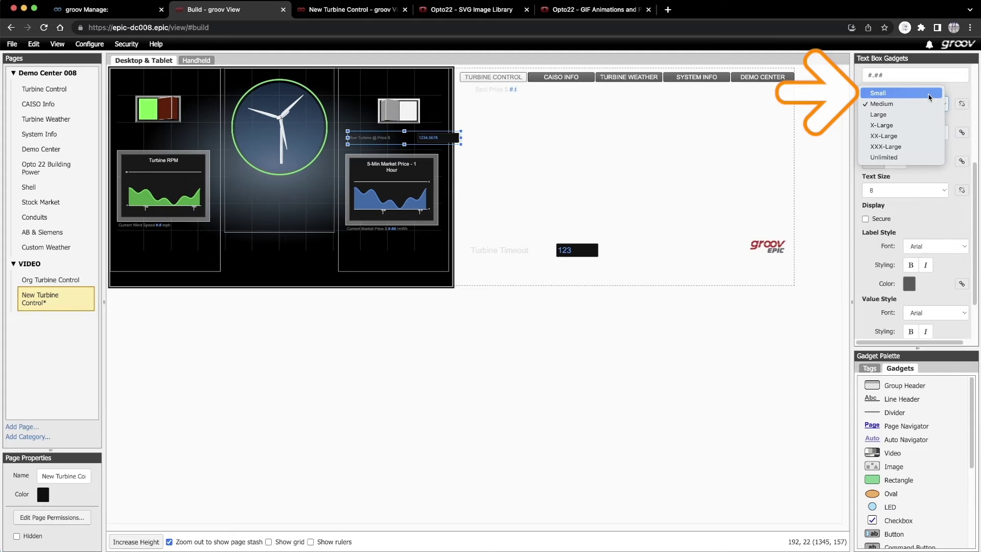
pyautogui.click(929, 93)
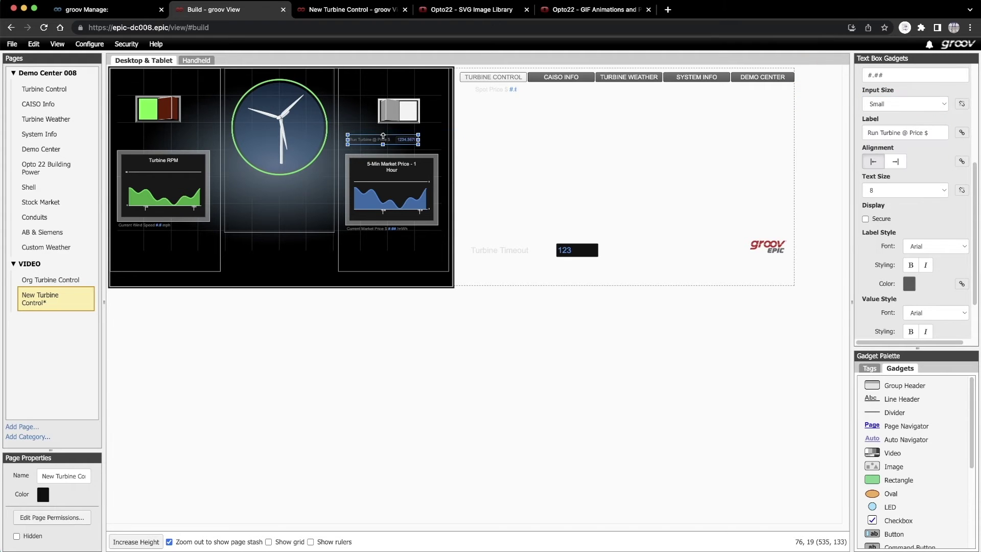
pyautogui.moveTo(385, 141); pyautogui.dragTo(389, 139)
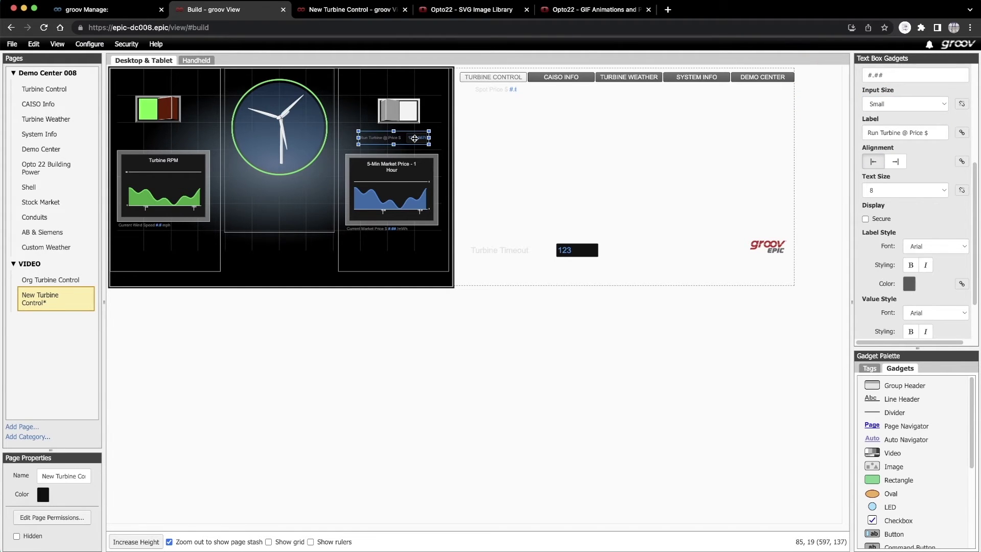
# - Bring the Turbine Timeout text box to the front and move it higher in the stash
pyautogui.click(501, 251)
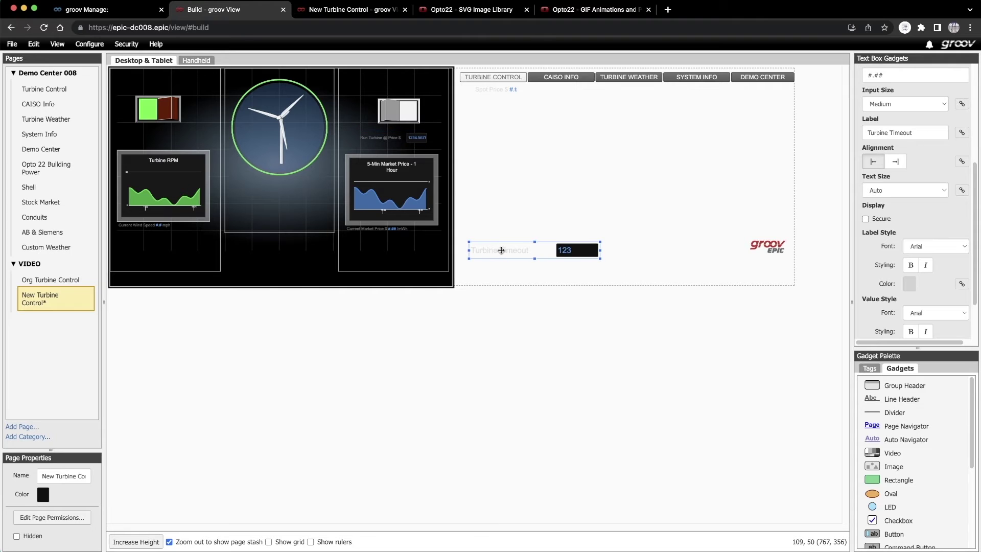
pyautogui.rightClick(502, 250)
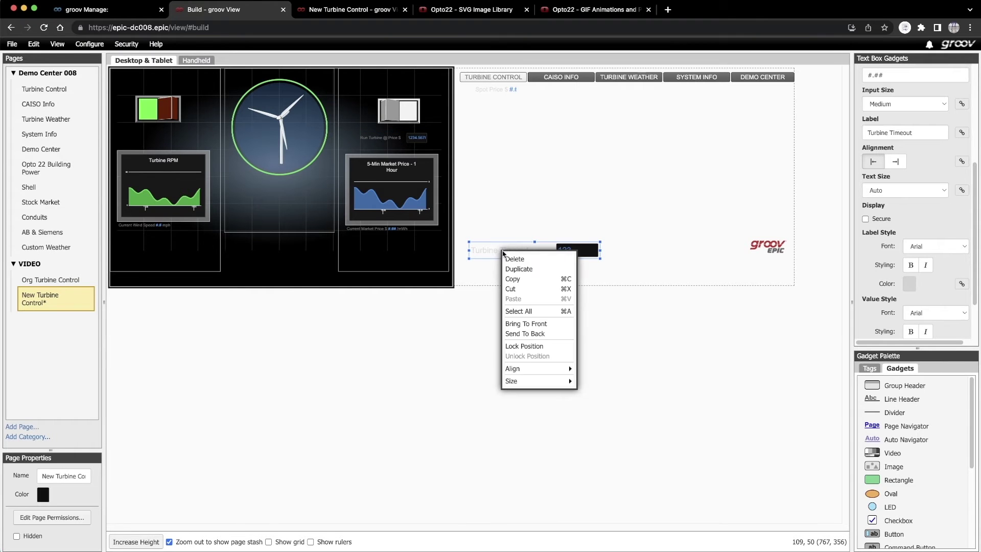
pyautogui.click(530, 325)
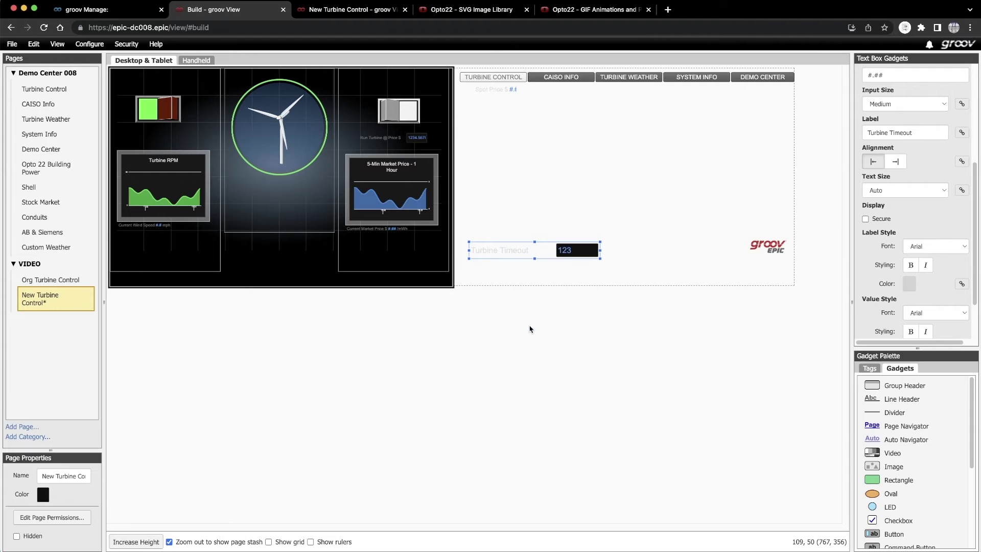
pyautogui.moveTo(516, 255); pyautogui.dragTo(534, 181)
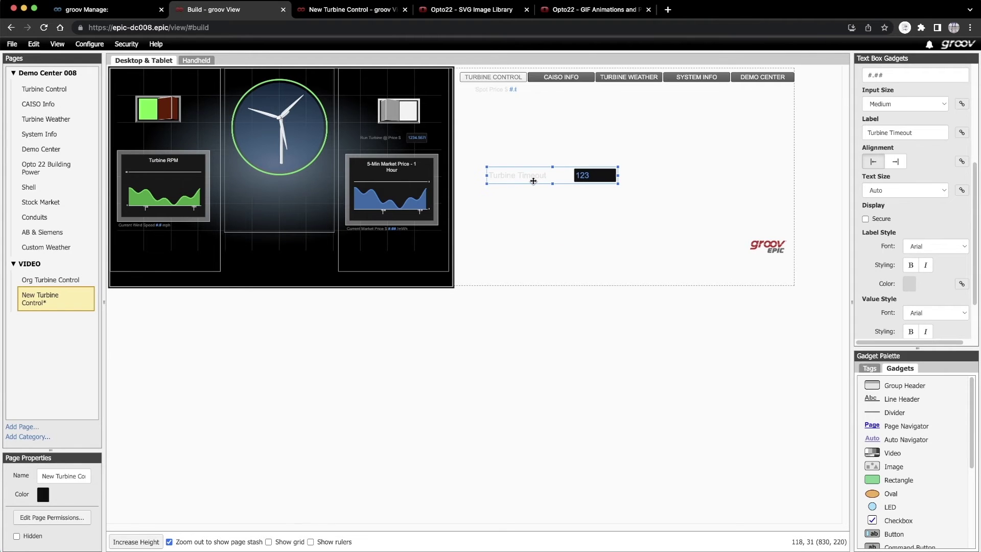
# - Set the timeout box to text size 8, dark grey label colour and Small input size
pyautogui.click(905, 190)
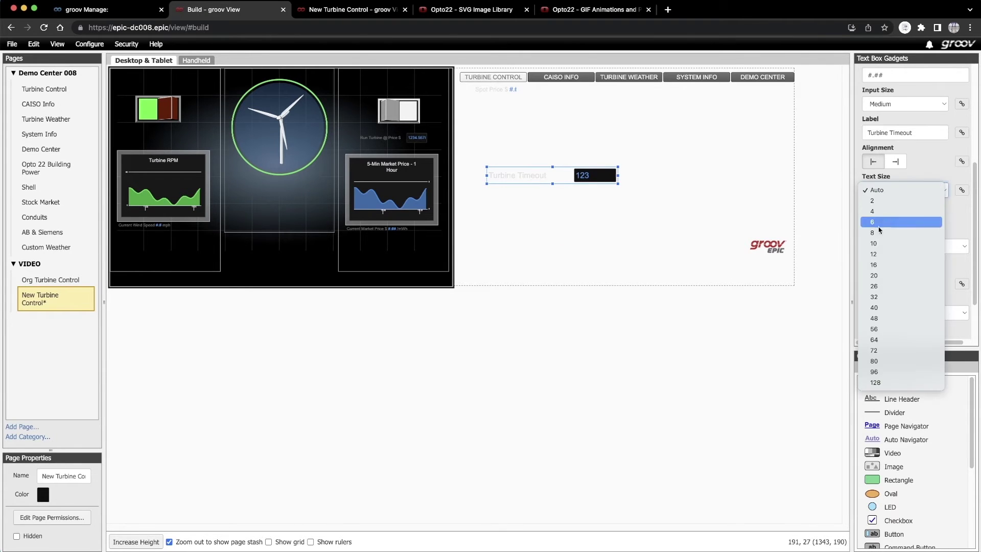
pyautogui.click(884, 210)
pyautogui.click(909, 284)
pyautogui.click(811, 318)
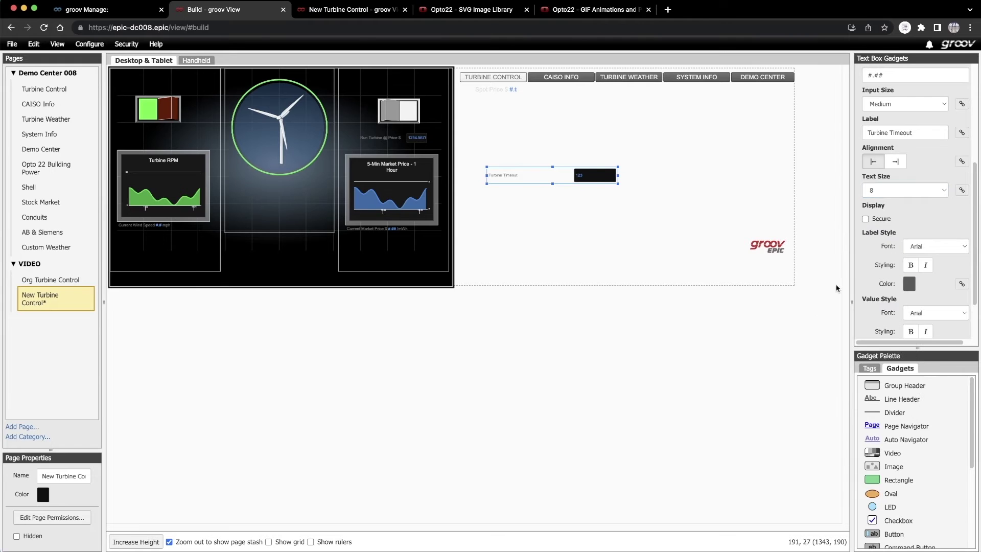
pyautogui.click(887, 104)
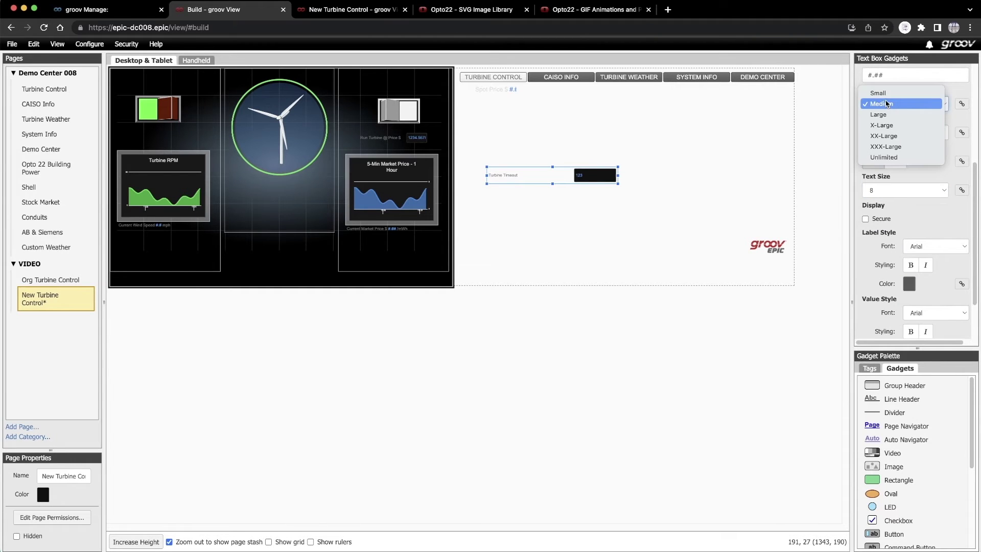
pyautogui.click(885, 94)
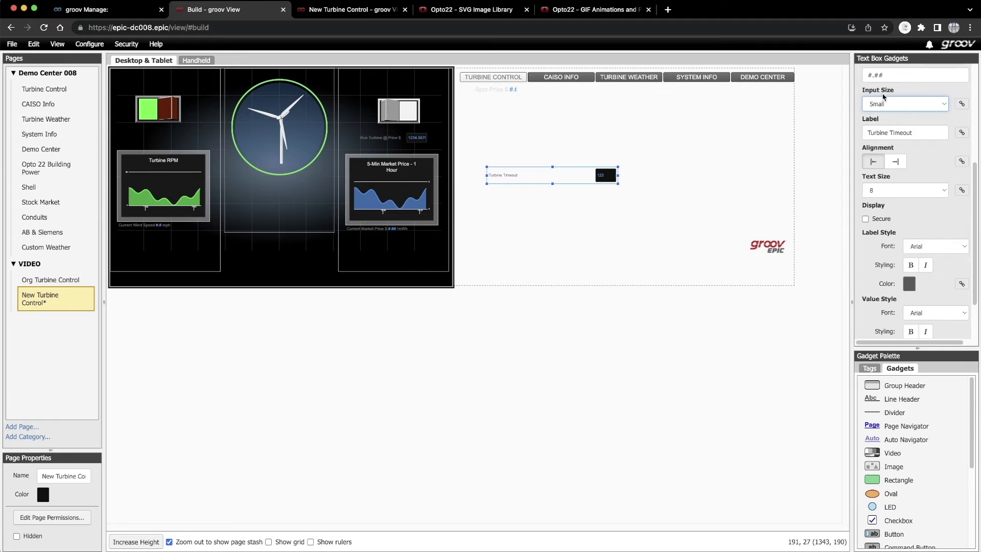
# - Relabel it 'Turbine Timeout (Sec.)' and place it above the Turbine RPM chart
pyautogui.scroll(3, 884, 99)
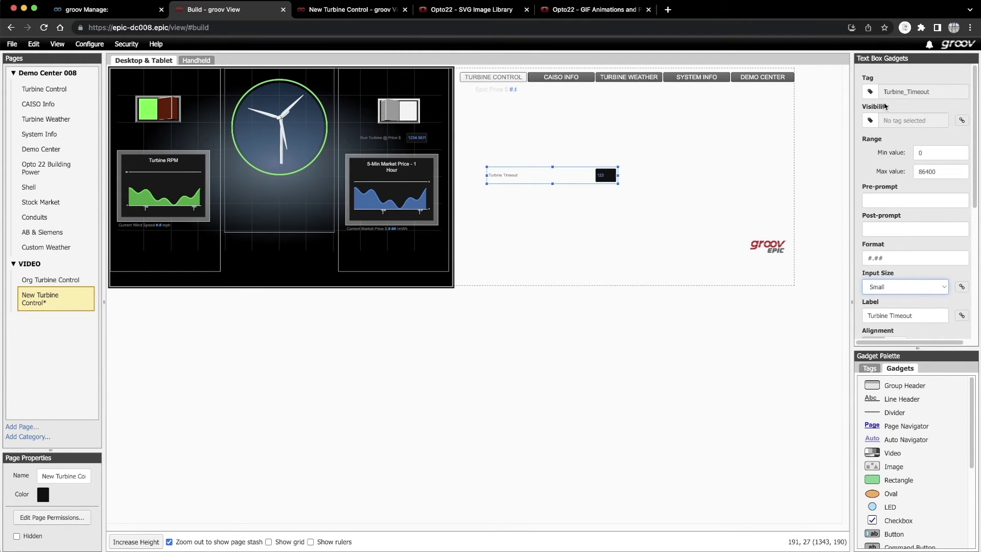
pyautogui.click(915, 315)
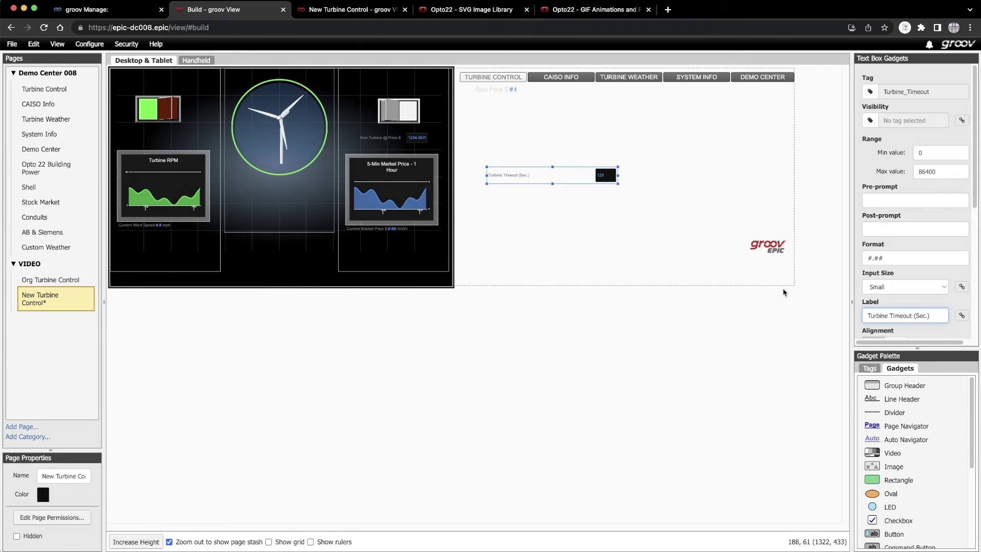
pyautogui.moveTo(616, 175); pyautogui.dragTo(193, 136)
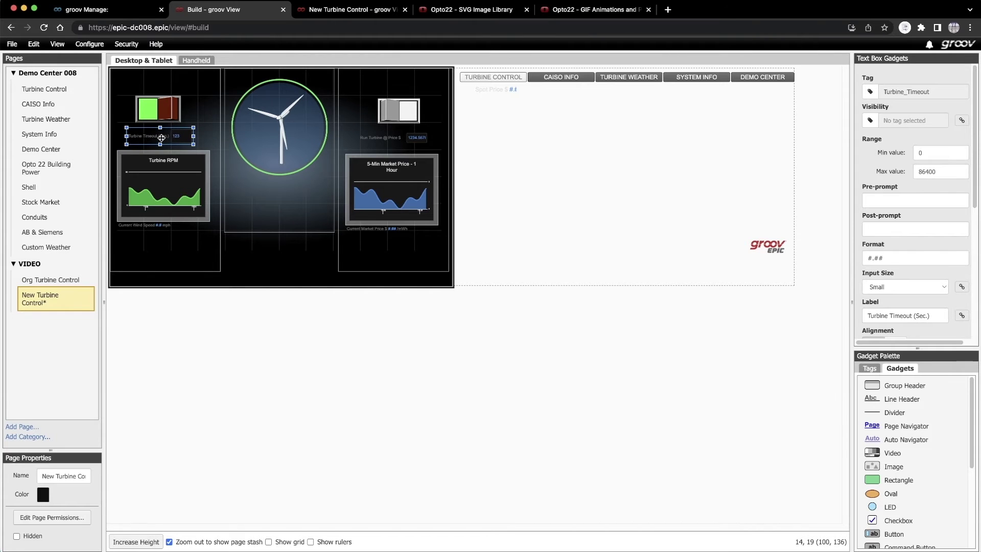
# - Move the groov EPIC logo into the turbine panel in front, and nudge the market chart up slightly
pyautogui.click(765, 245)
pyautogui.rightClick(657, 227)
pyautogui.moveTo(765, 245); pyautogui.dragTo(318, 214)
pyautogui.click(680, 299)
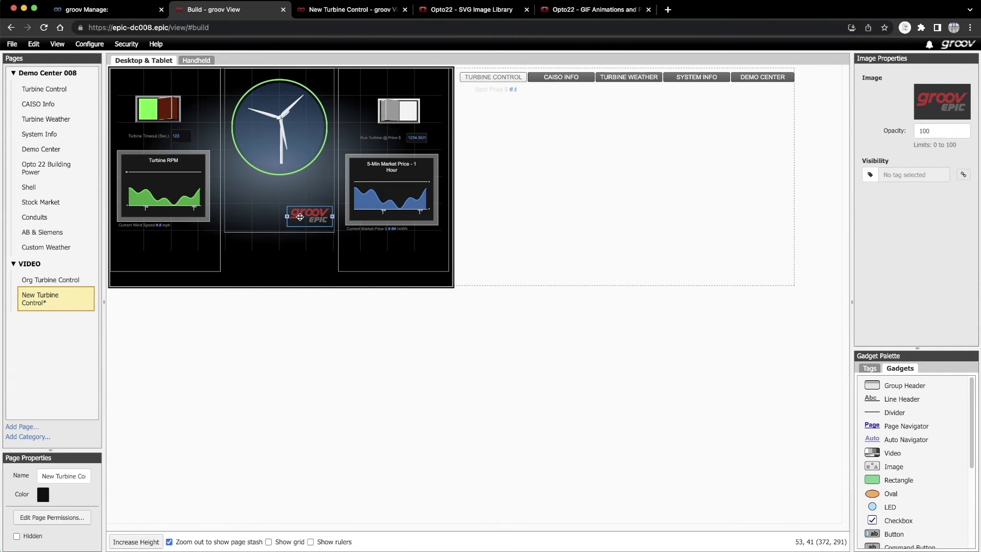
pyautogui.moveTo(365, 157); pyautogui.dragTo(365, 153)
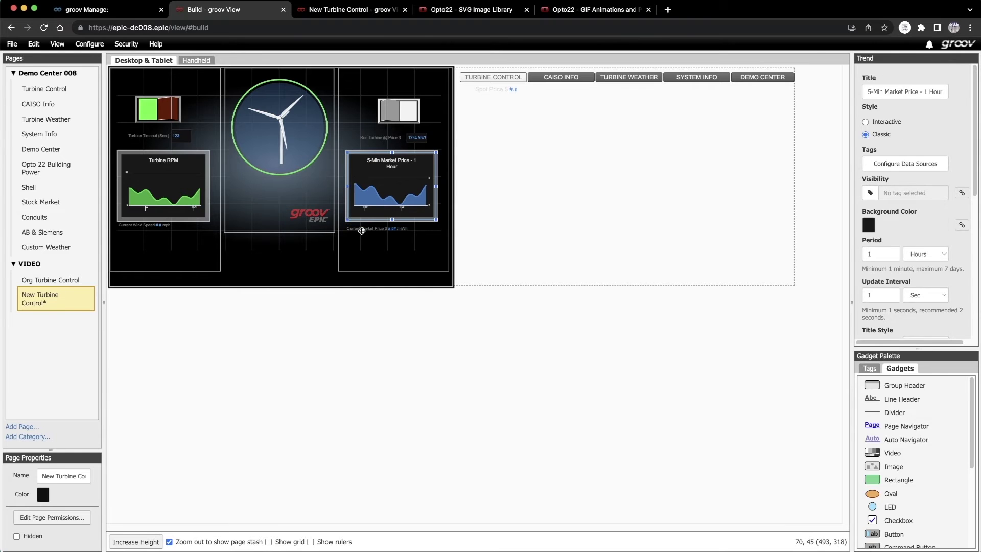
pyautogui.moveTo(362, 229); pyautogui.dragTo(362, 225)
# - Delete the six navigation buttons and Spot Price label, then save all changes
pyautogui.click(286, 277)
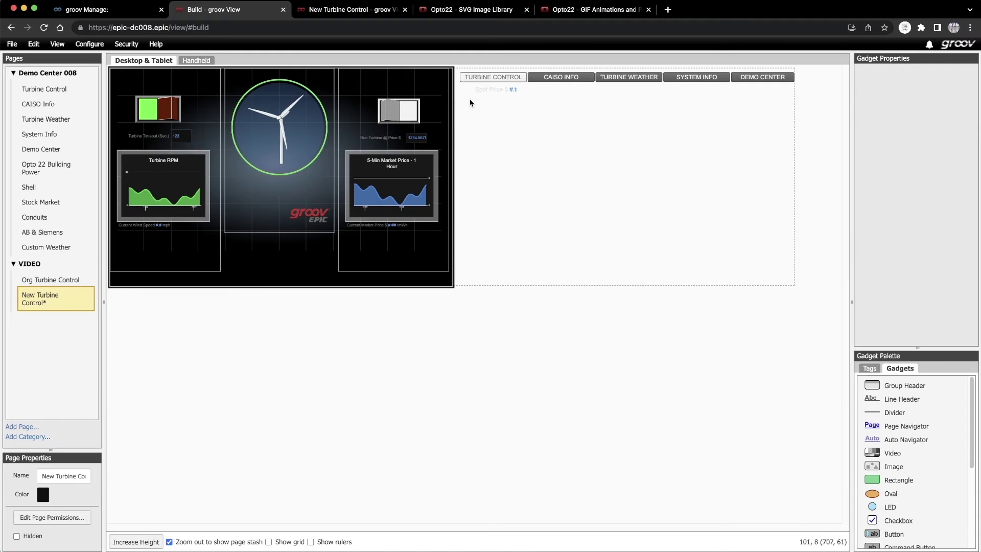
pyautogui.moveTo(471, 98); pyautogui.dragTo(747, 81)
pyautogui.rightClick(761, 83)
pyautogui.click(772, 89)
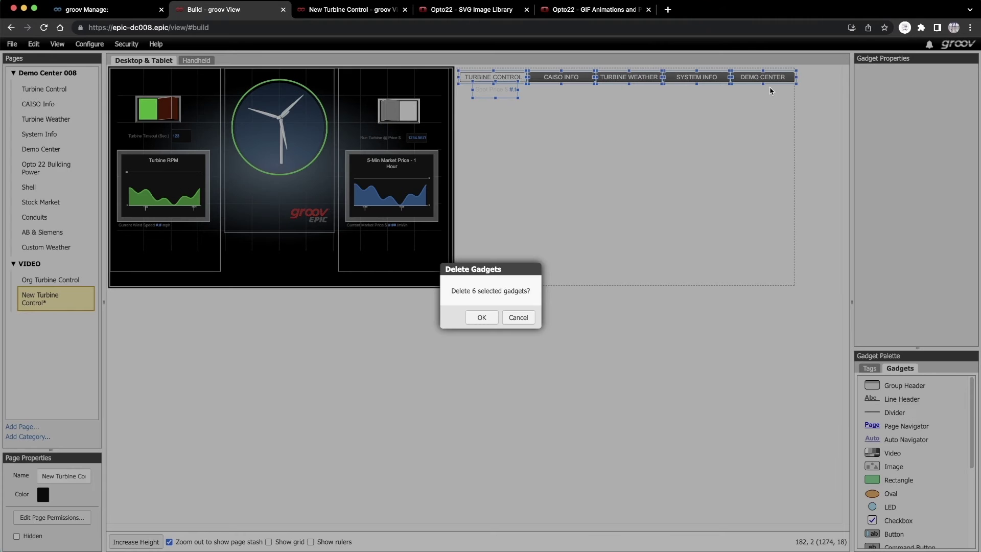
pyautogui.click(482, 317)
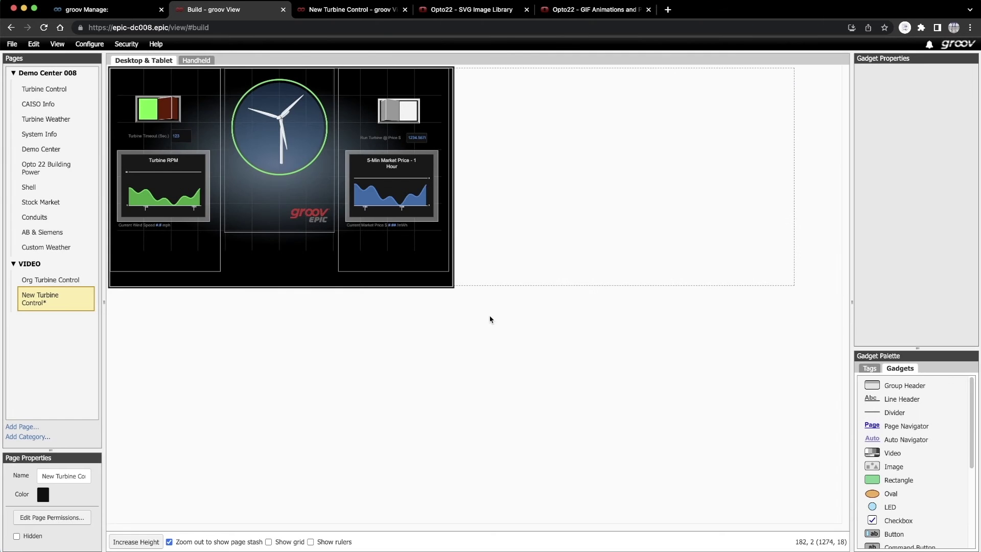
pyautogui.click(12, 44)
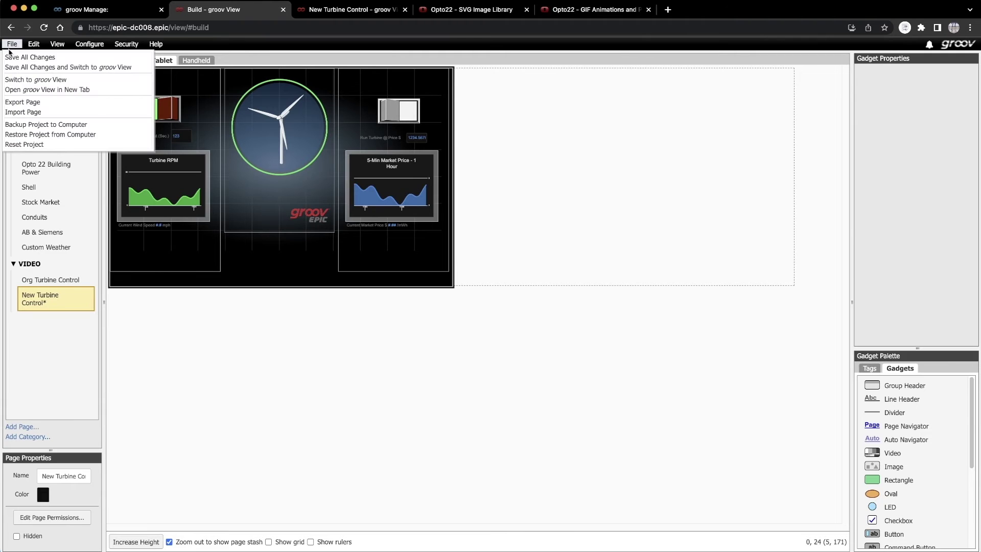
pyautogui.click(12, 58)
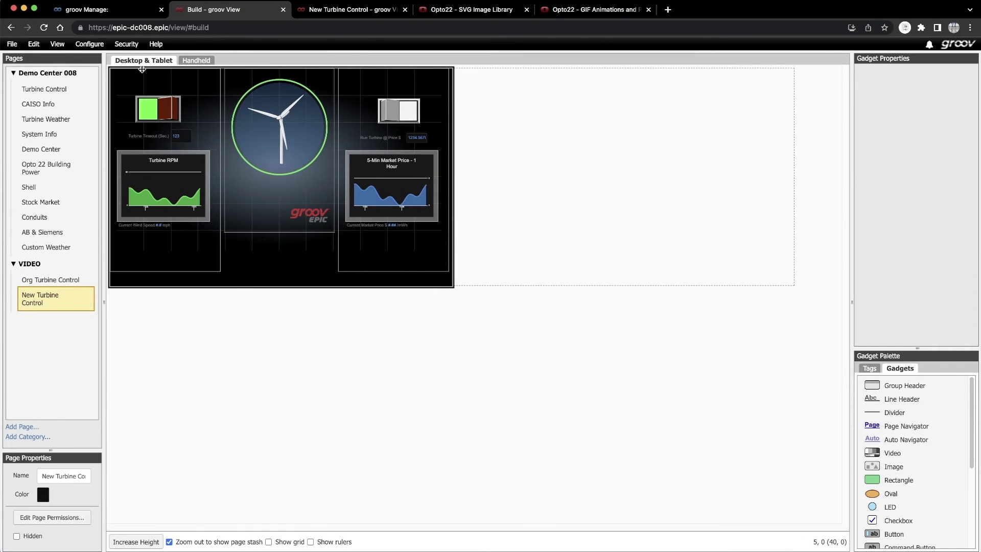
pyautogui.click(359, 14)
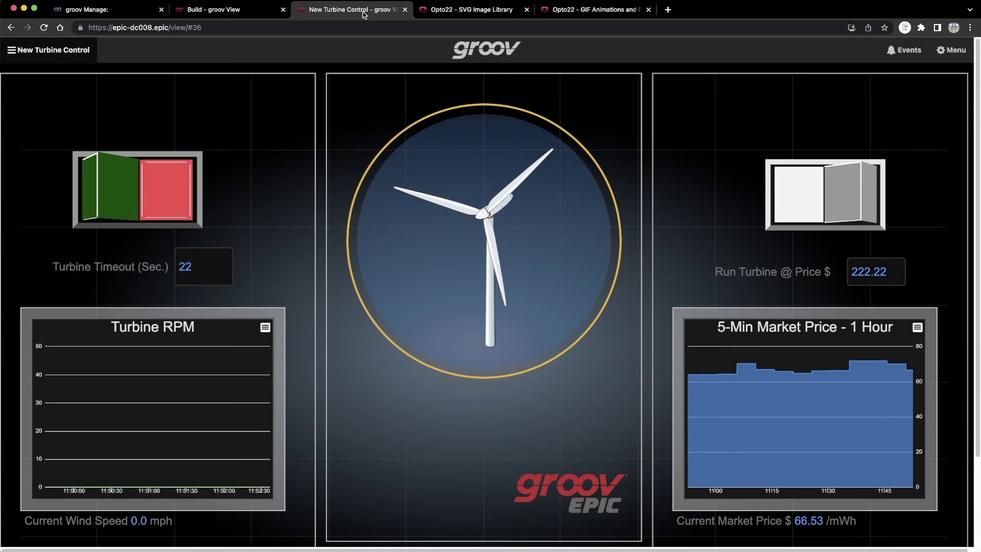
pyautogui.click(220, 10)
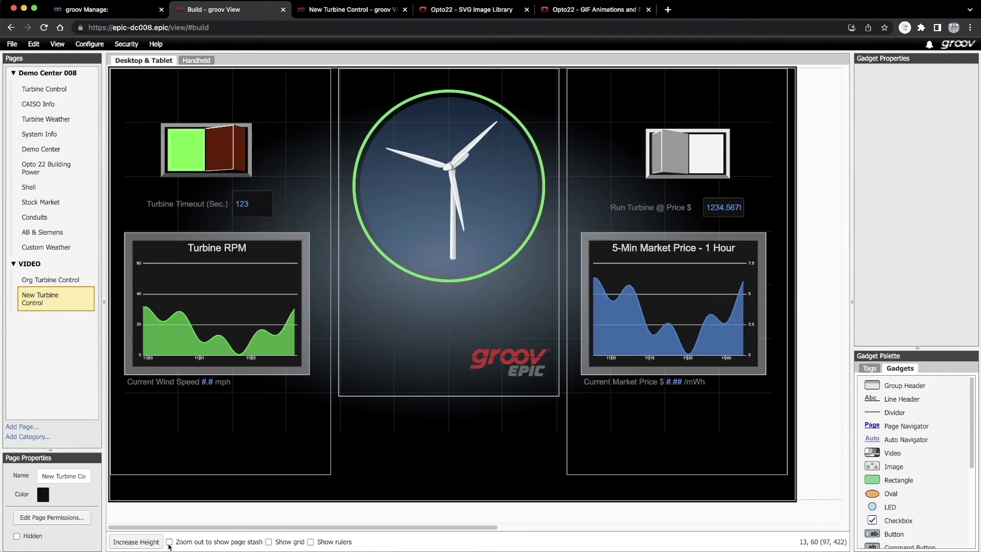
pyautogui.click(890, 481)
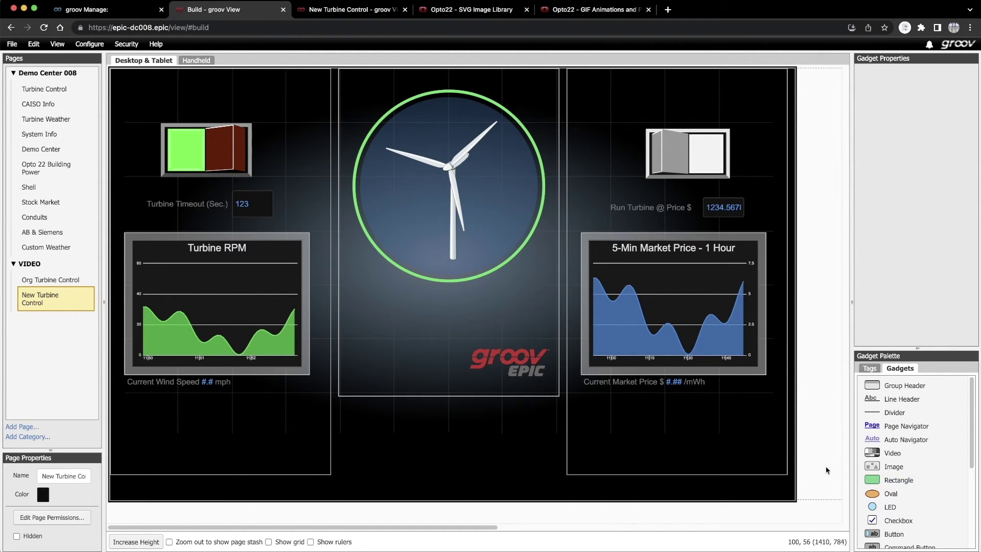
# - In the button maker, discard the rocker switch and start a 7:4 rounded-rectangle button
pyautogui.click(473, 13)
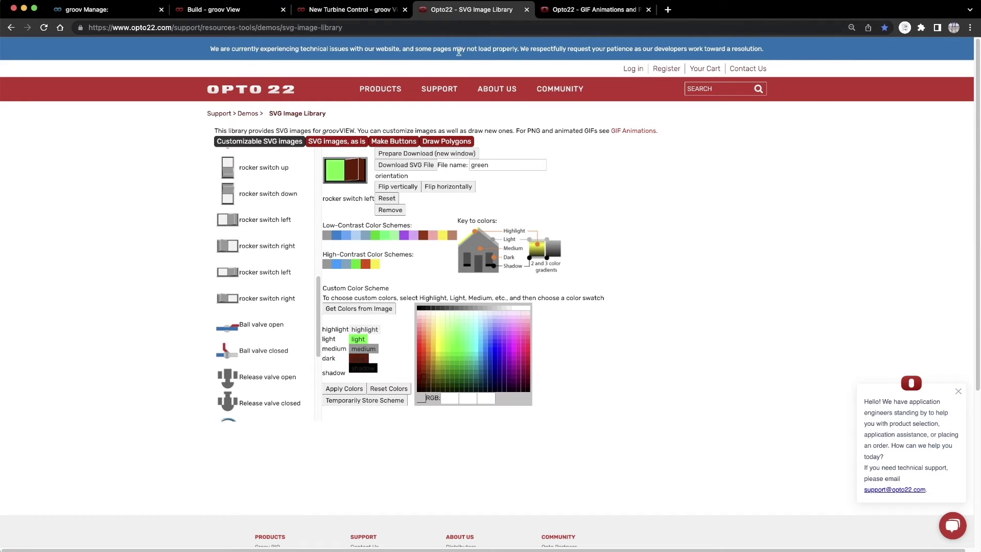
pyautogui.click(395, 144)
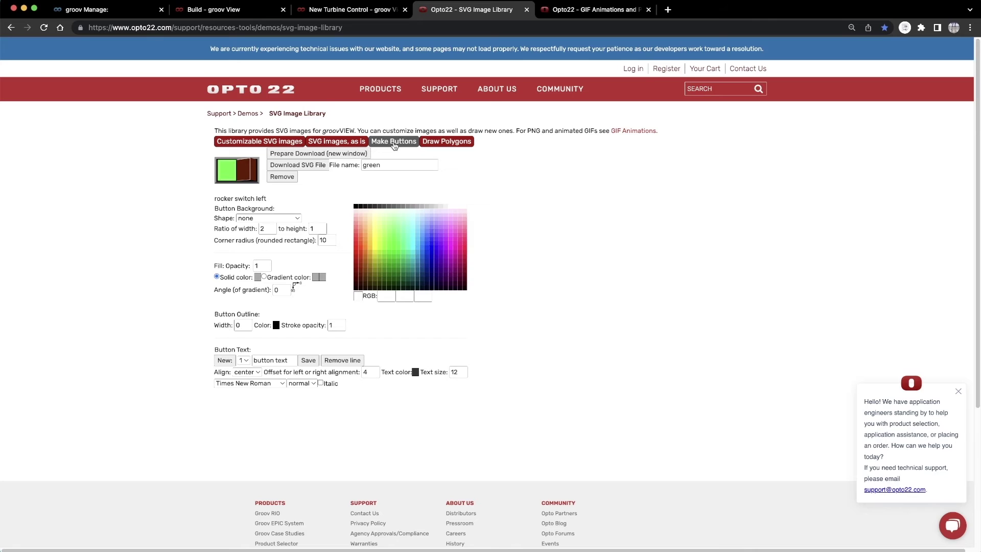
pyautogui.click(284, 179)
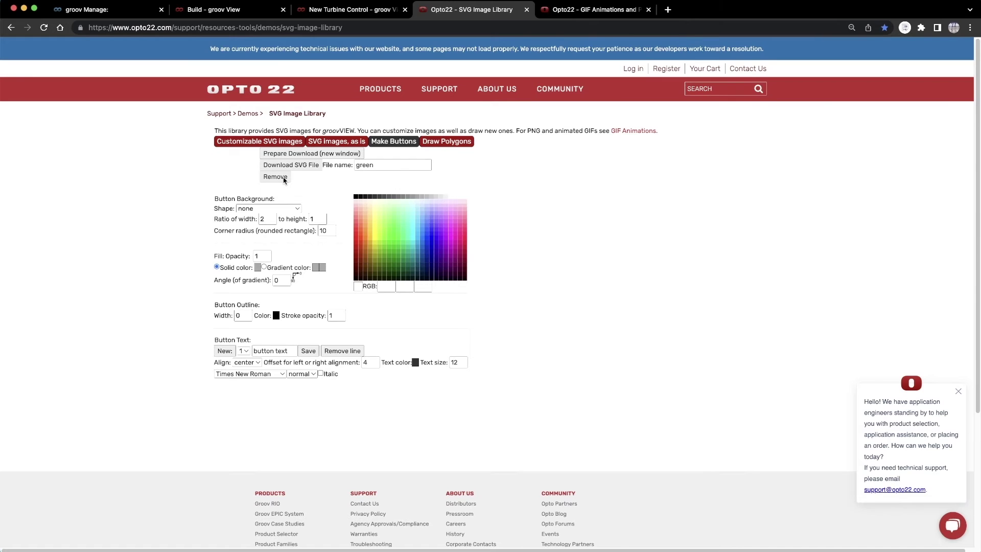
pyautogui.click(289, 209)
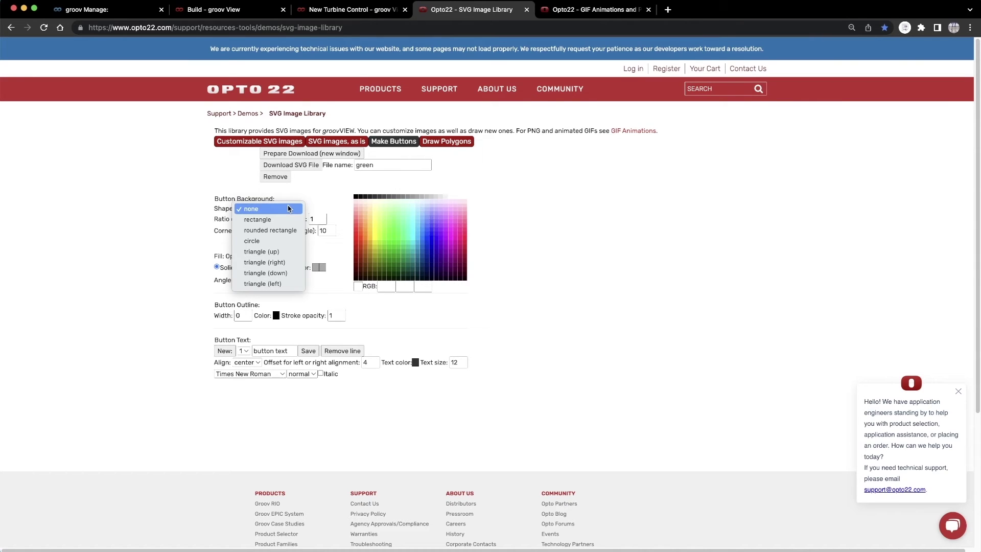
pyautogui.click(280, 231)
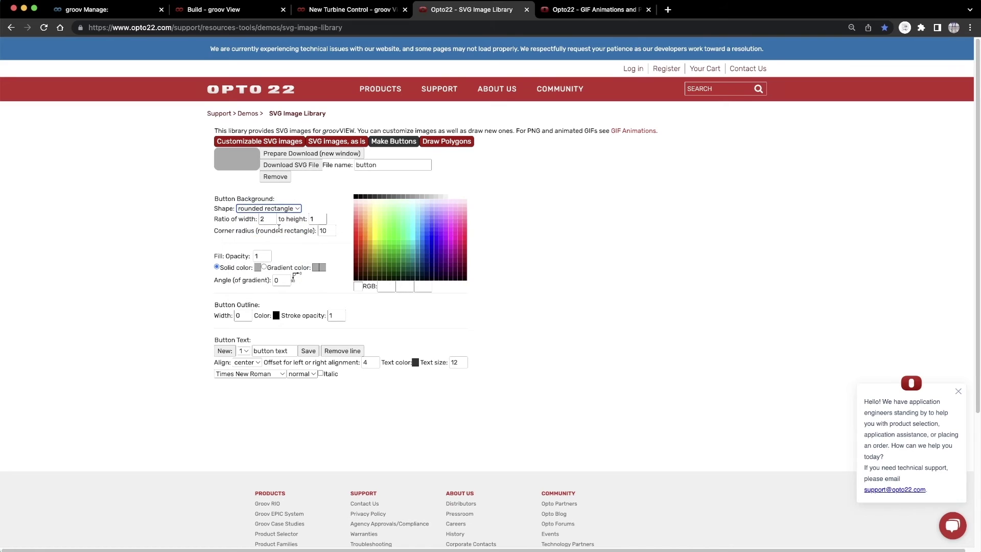
pyautogui.doubleClick(266, 219)
pyautogui.write('7')
pyautogui.click(322, 217)
pyautogui.click(323, 217)
pyautogui.click(322, 217)
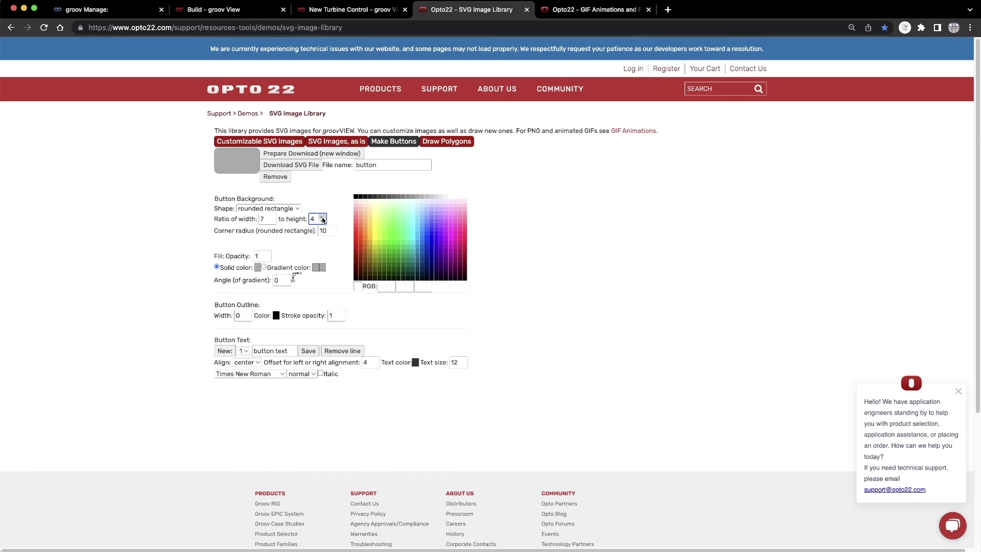
# - Fill the button with a black-to-grey gradient and set stroke opacity to 0
pyautogui.click(263, 267)
pyautogui.click(316, 268)
pyautogui.click(355, 199)
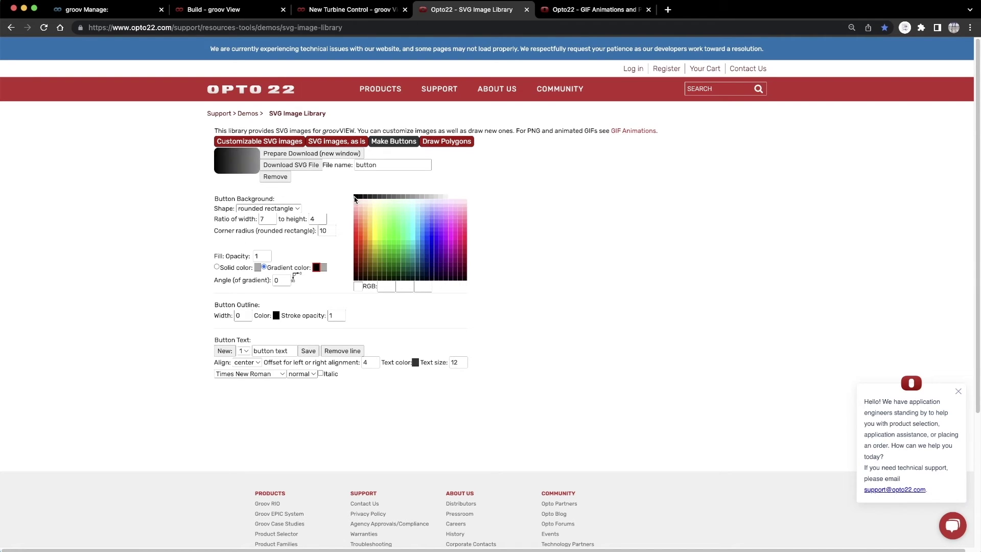
pyautogui.click(324, 267)
pyautogui.click(412, 196)
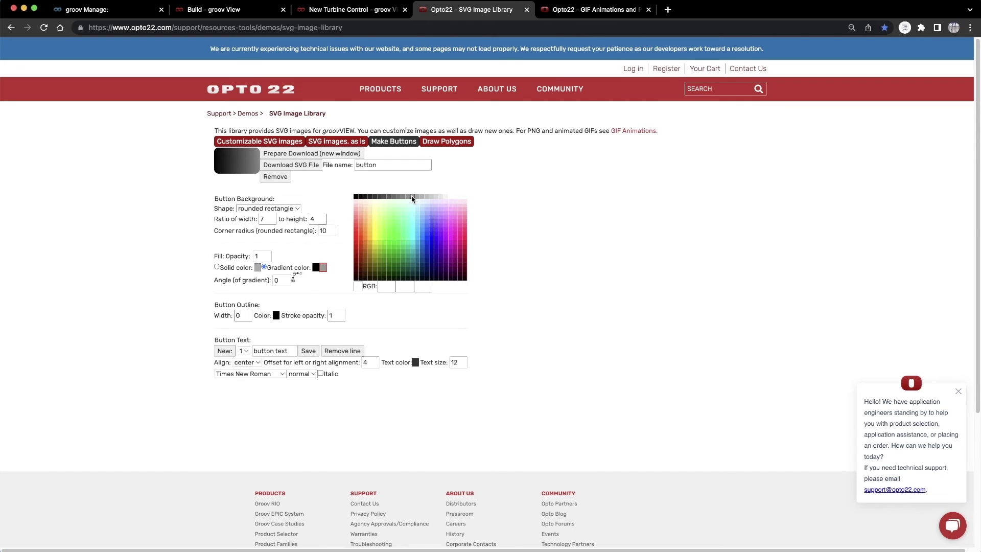
pyautogui.doubleClick(332, 315)
pyautogui.write('0')
# - Download the button as 'bg black grey' SVG
pyautogui.doubleClick(352, 165)
pyautogui.write('bg')
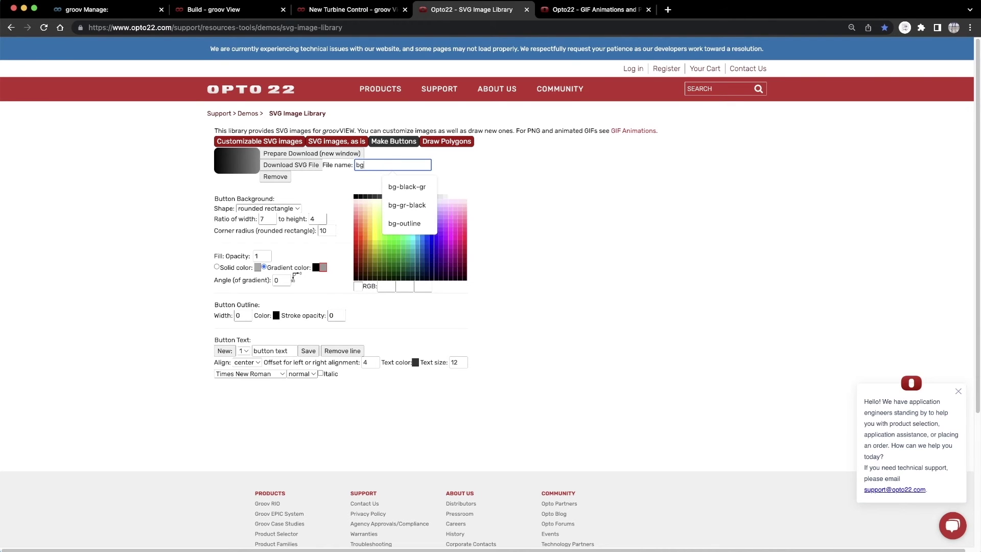
pyautogui.write('-black-gr')
pyautogui.click(309, 154)
pyautogui.doubleClick(128, 262)
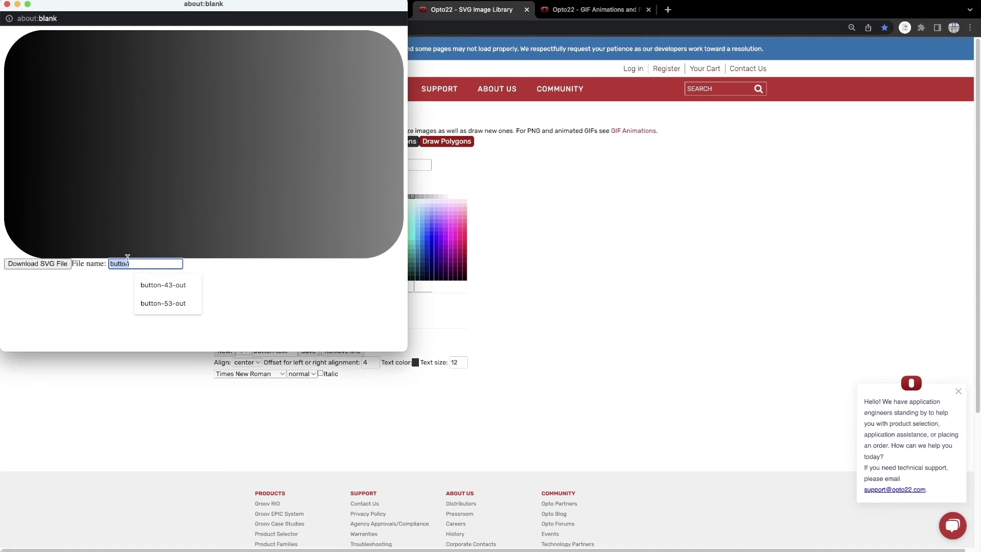
pyautogui.write('bg black grey')
pyautogui.click(31, 266)
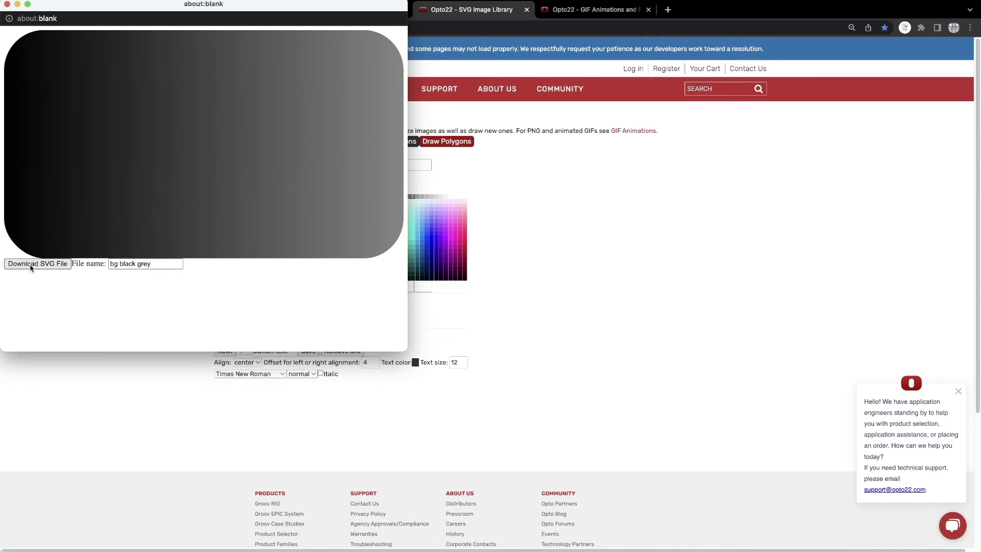
pyautogui.press('super+w')
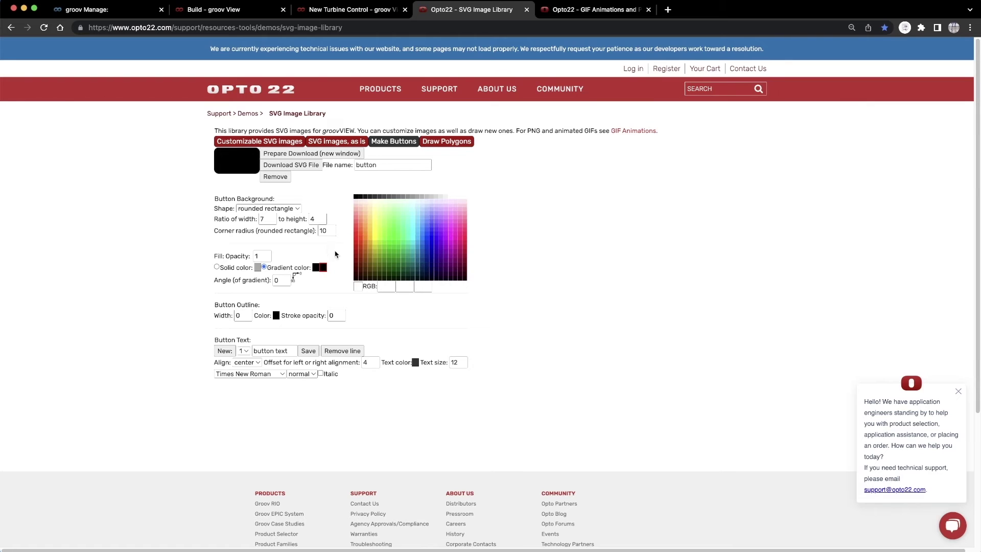
# - Make the first gradient colour grey and download it as 'bg grey black' SVG
pyautogui.click(316, 267)
pyautogui.click(413, 196)
pyautogui.doubleClick(358, 165)
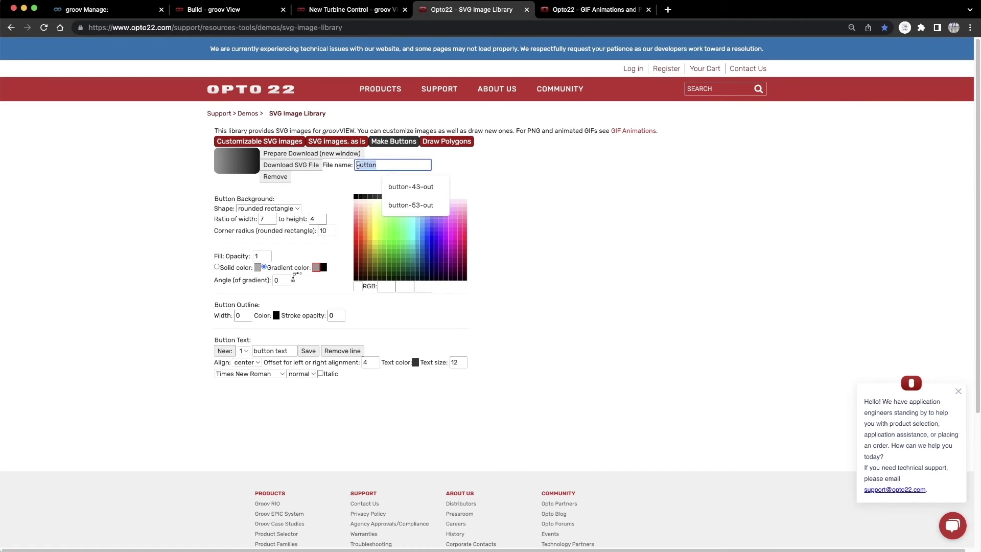
pyautogui.write('bg grey black')
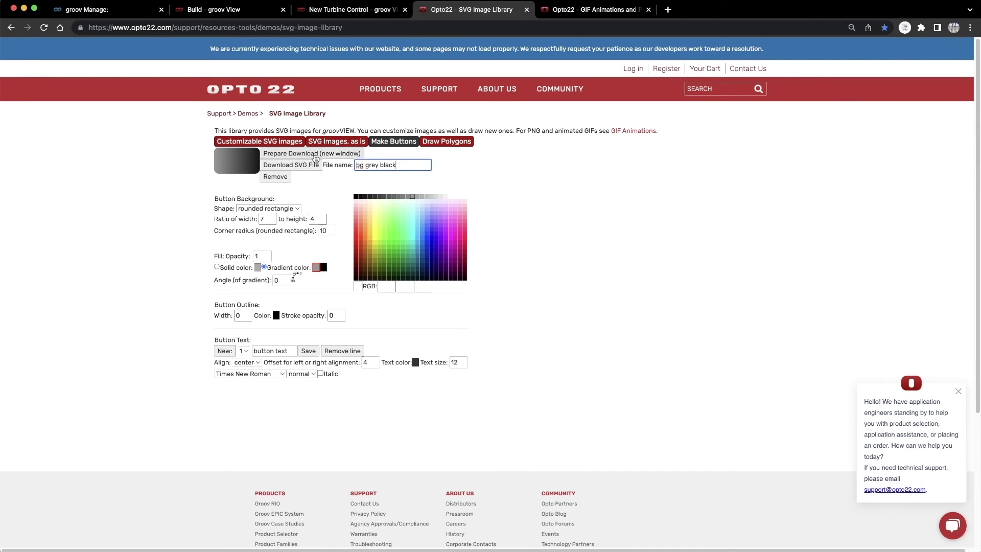
pyautogui.click(312, 155)
pyautogui.doubleClick(146, 263)
pyautogui.write('bg grey black')
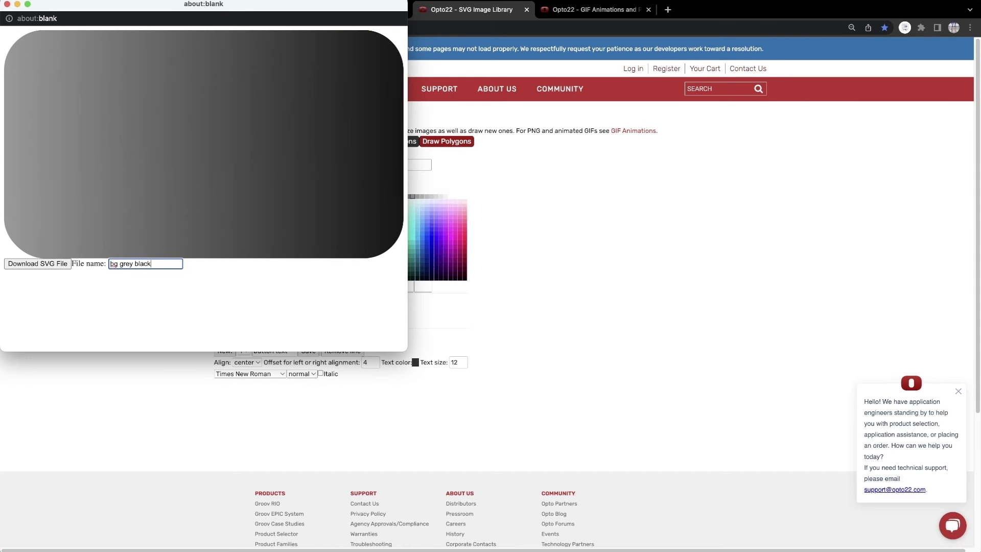
pyautogui.click(49, 265)
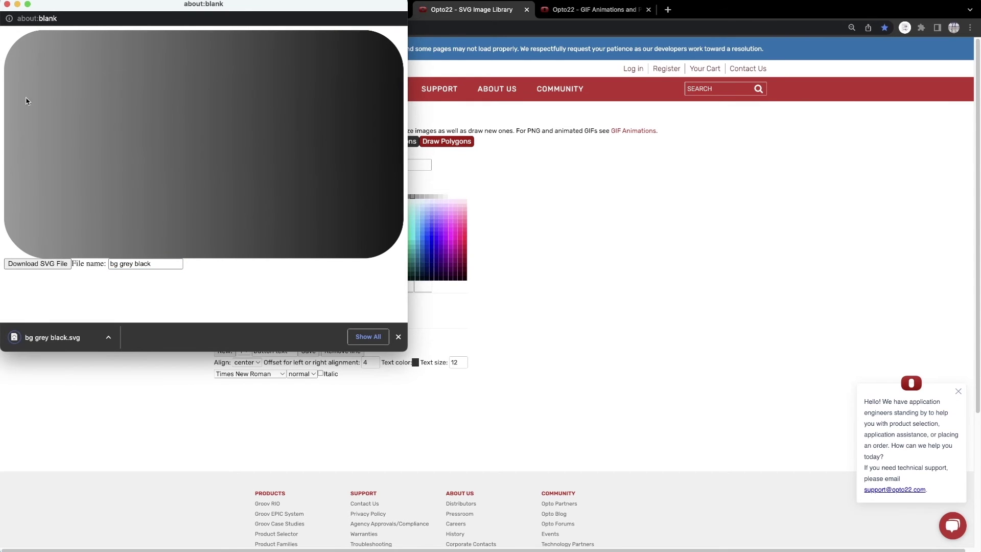
pyautogui.click(8, 5)
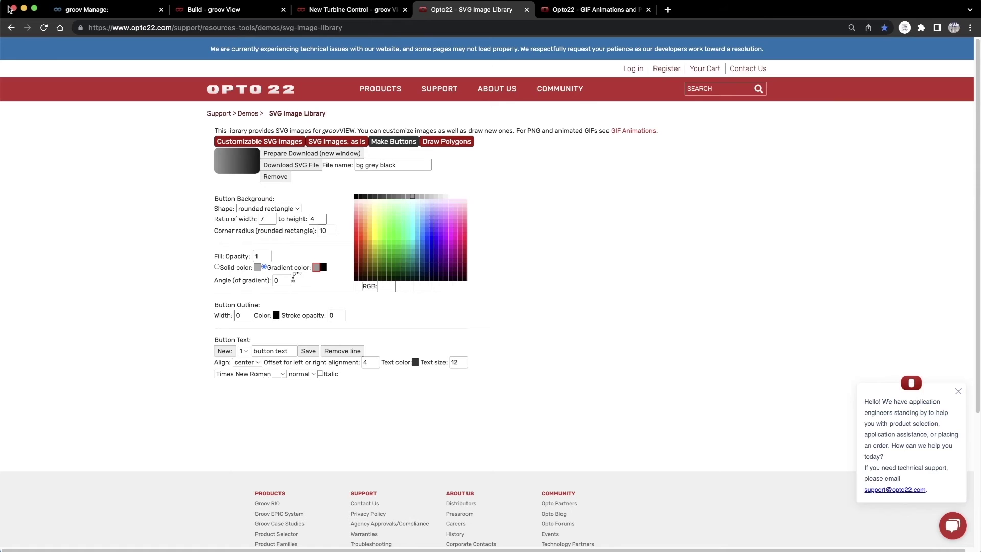
# - Set fill opacity 0 and outline opacity 1 with a blue outline of width 2
pyautogui.click(258, 256)
pyautogui.press('BackSpace')
pyautogui.write('0')
pyautogui.click(332, 315)
pyautogui.press('BackSpace')
pyautogui.write('1')
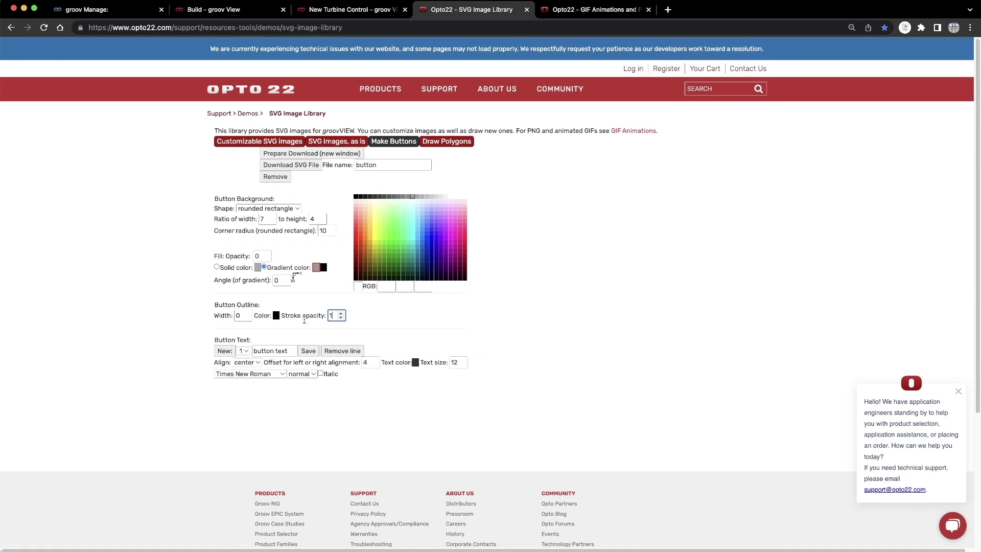
pyautogui.click(277, 315)
pyautogui.click(422, 230)
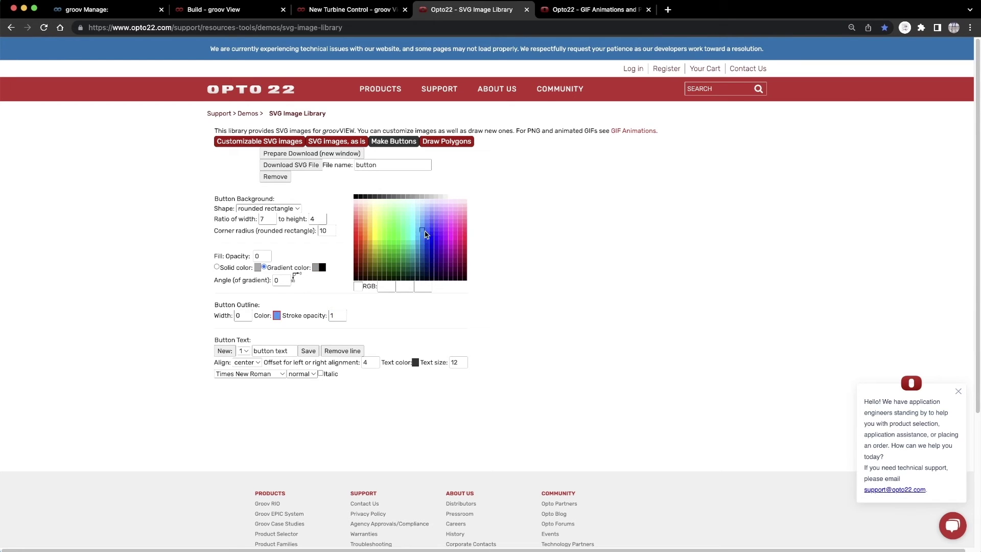
pyautogui.click(248, 314)
pyautogui.click(248, 313)
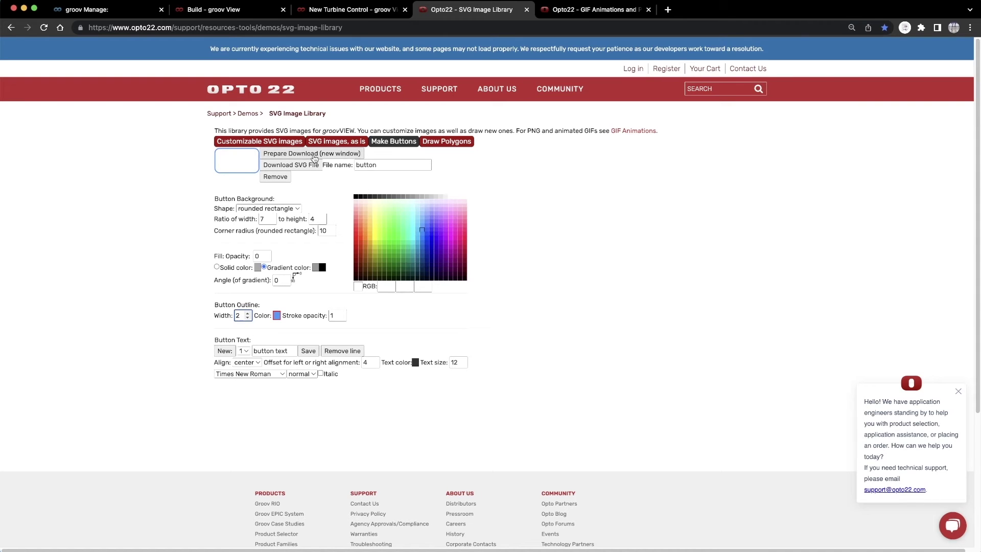
# - Download the blue-outline button as 'bg blue' SVG and return to groov View
pyautogui.doubleClick(354, 165)
pyautogui.write('bg blue')
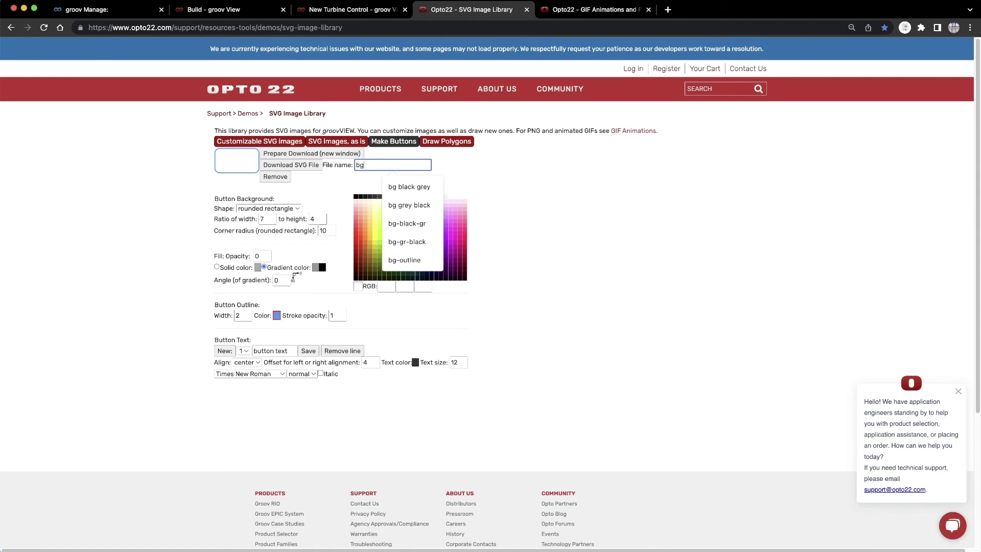
pyautogui.click(334, 160)
pyautogui.doubleClick(123, 264)
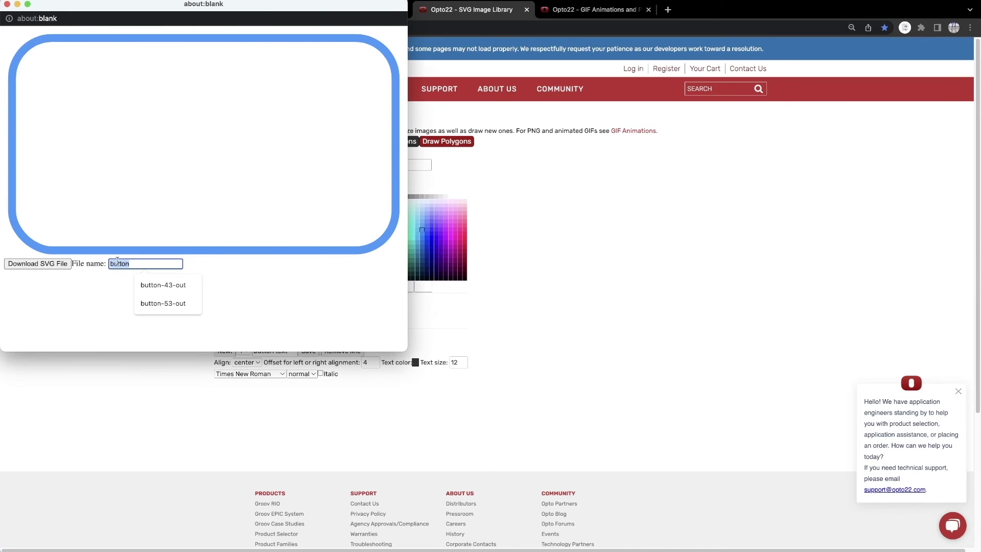
pyautogui.write('bg blue')
pyautogui.click(38, 264)
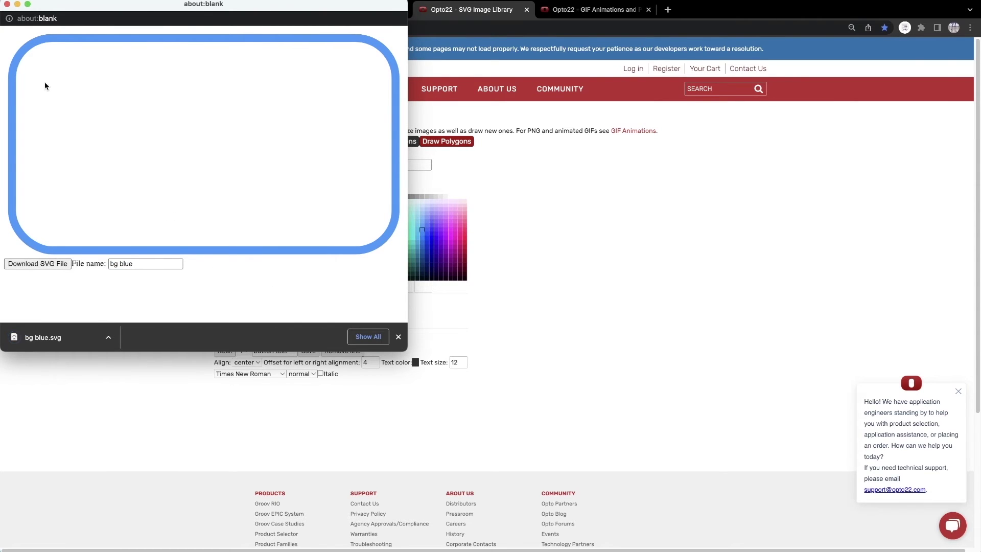
pyautogui.click(7, 4)
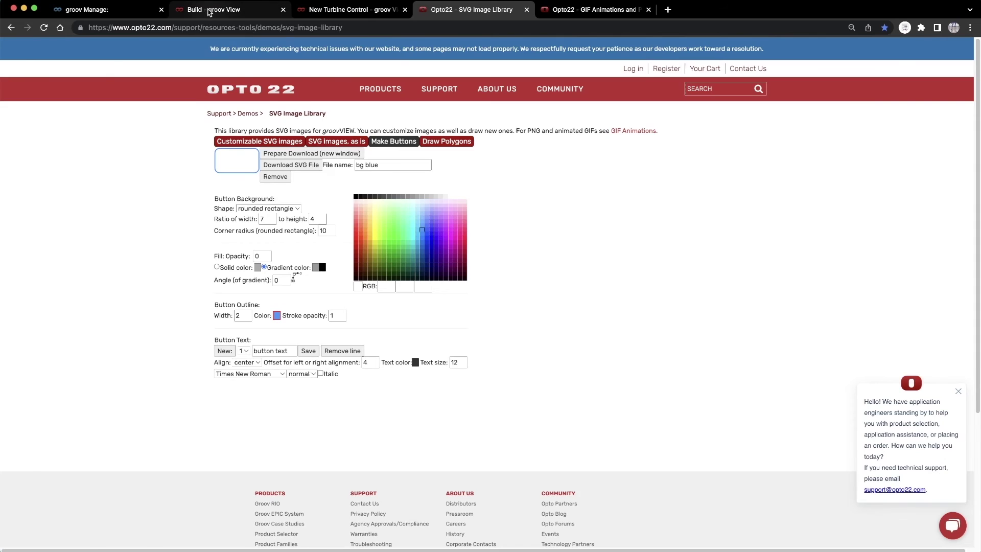
pyautogui.click(213, 11)
# - Add an image gadget, upload the bg black grey, bg grey black and bg blue SVGs, and show bg grey black
pyautogui.click(902, 468)
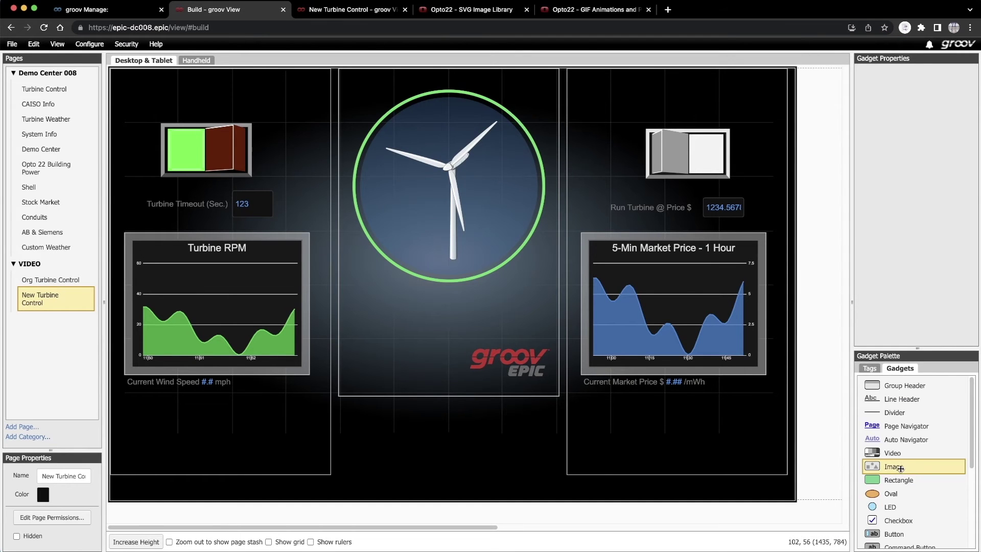
pyautogui.moveTo(900, 468); pyautogui.dragTo(497, 253)
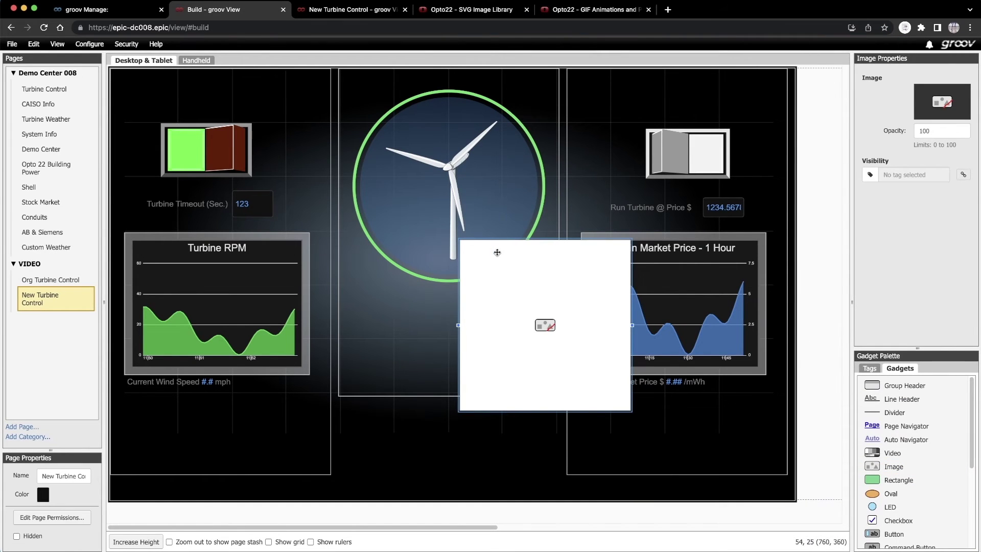
pyautogui.click(943, 106)
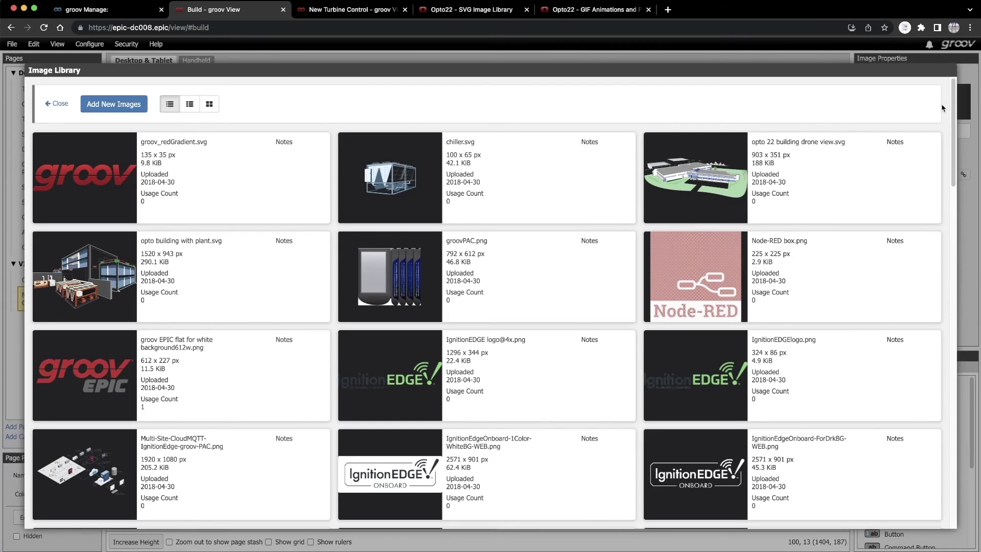
pyautogui.click(92, 105)
pyautogui.click(110, 154)
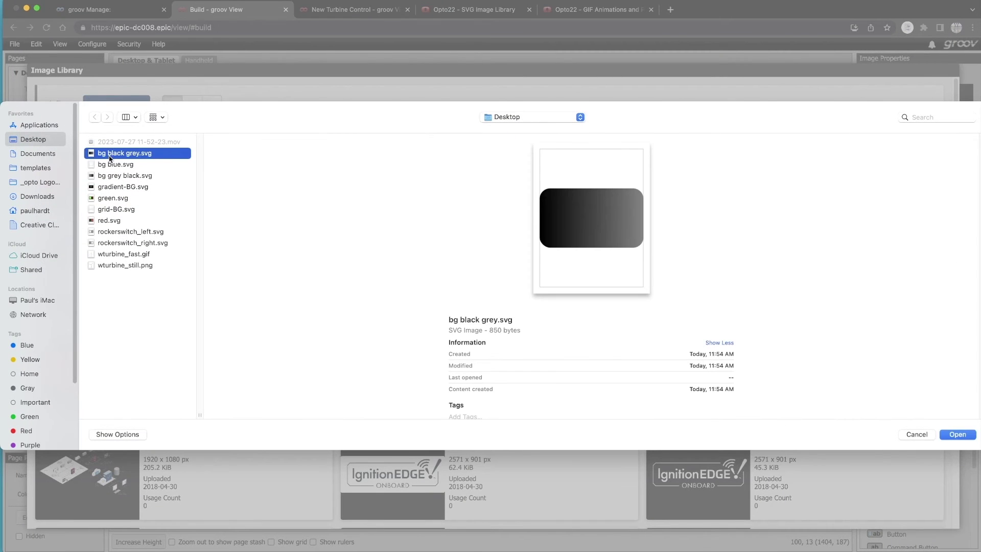
pyautogui.keyDown('shift'); pyautogui.click(100, 176); pyautogui.keyUp('shift')
pyautogui.click(957, 434)
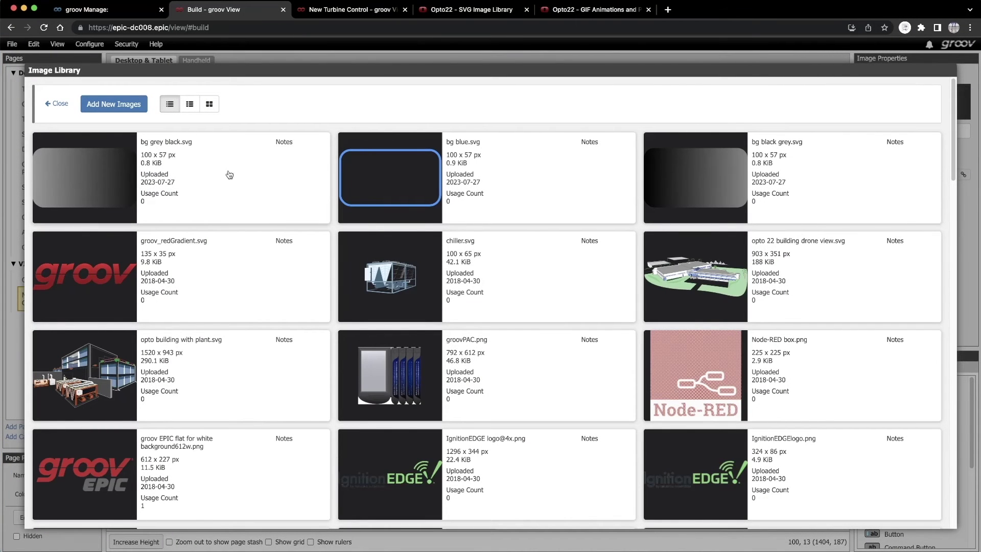
pyautogui.click(229, 175)
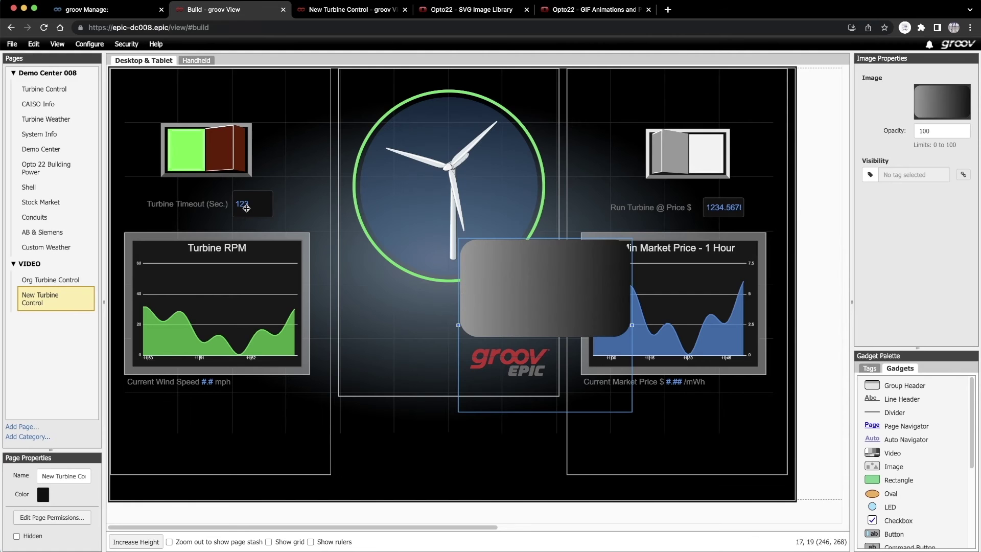
# - Position the background image by the right rocker switch and set its opacity to 40
pyautogui.moveTo(521, 291); pyautogui.dragTo(652, 178)
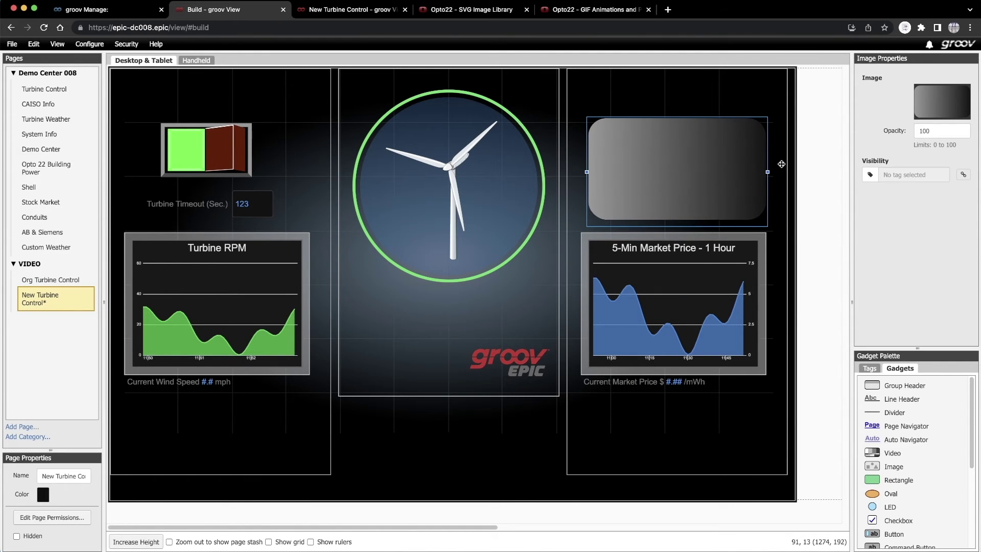
pyautogui.doubleClick(926, 132)
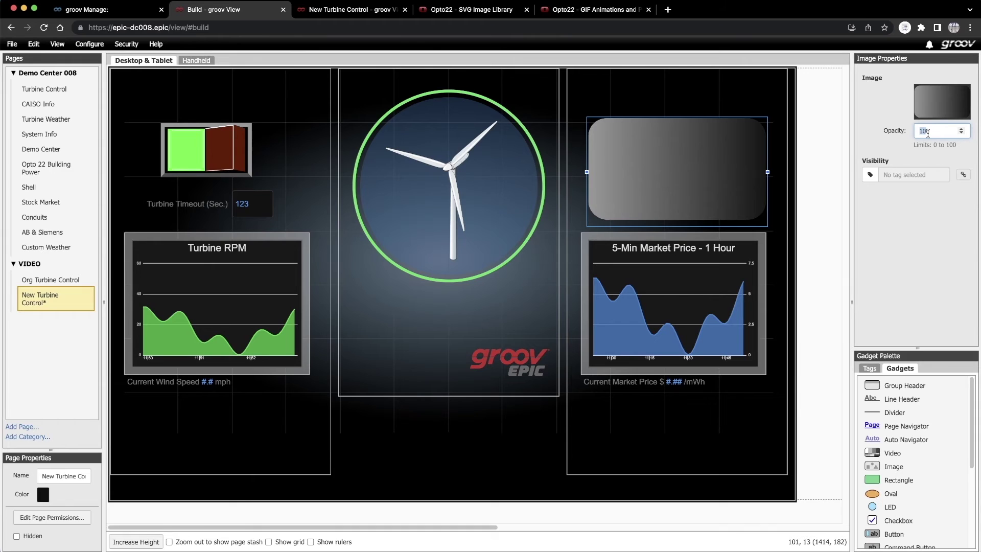
pyautogui.write('40')
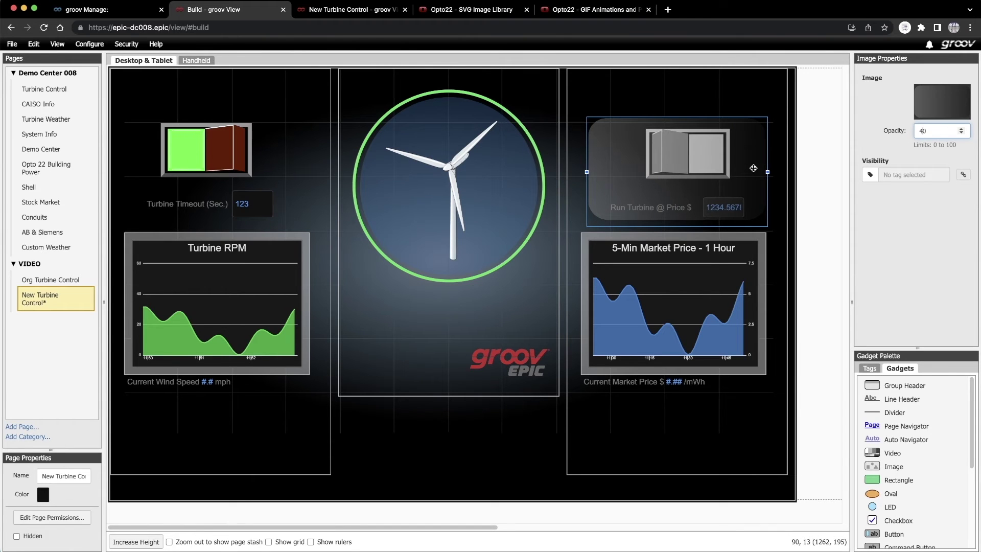
pyautogui.moveTo(754, 168); pyautogui.dragTo(603, 172)
# - Bring the right switch and Run Turbine price box in front and set the panel behind them
pyautogui.rightClick(674, 157)
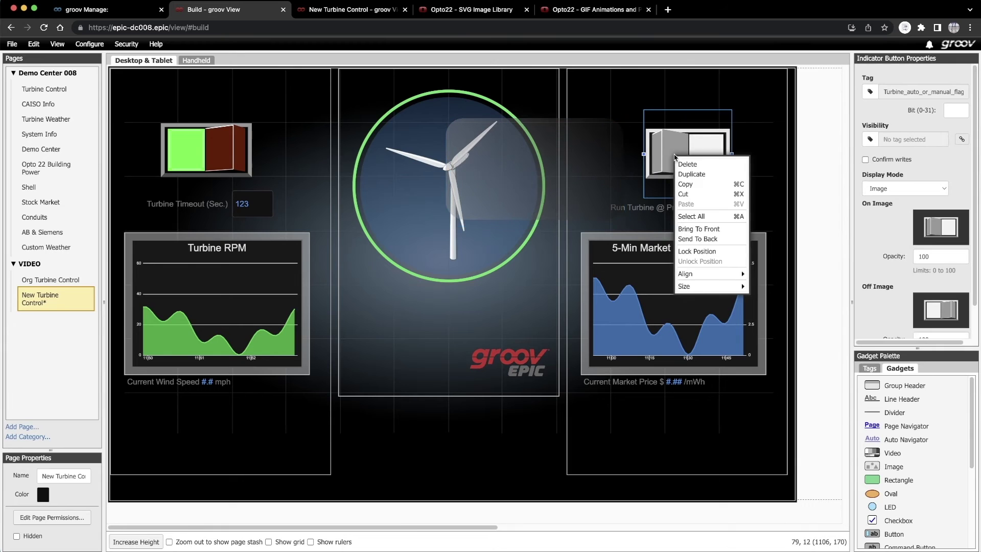
pyautogui.click(680, 228)
pyautogui.rightClick(669, 208)
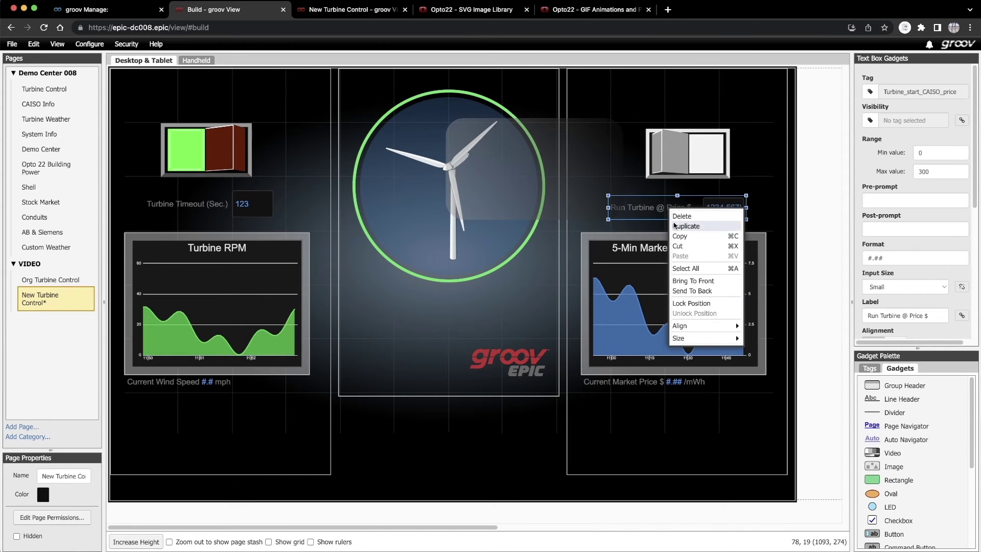
pyautogui.click(680, 280)
pyautogui.moveTo(532, 186); pyautogui.dragTo(667, 189)
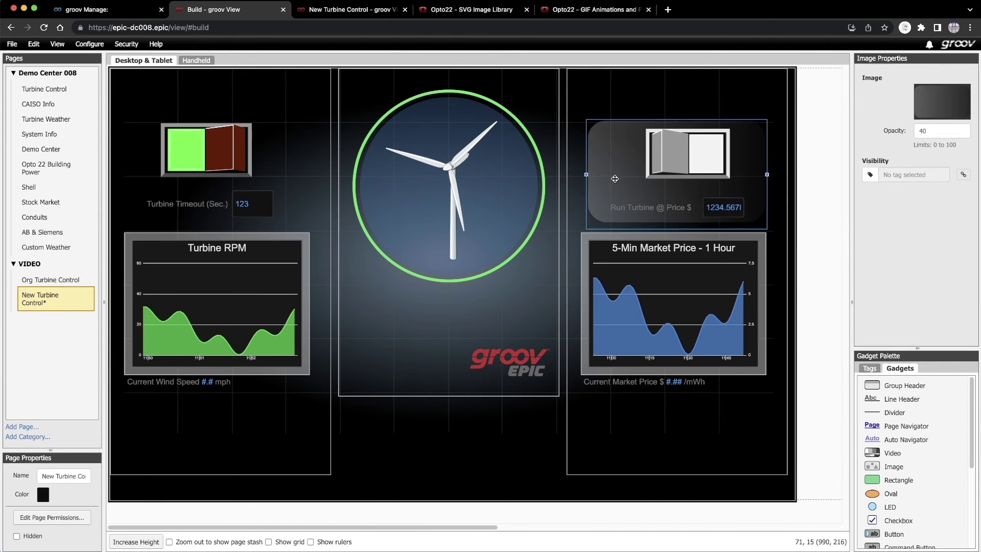
# - Duplicate the translucent panel and move the copy to the turbine's left side
pyautogui.click(680, 166)
pyautogui.click(605, 187)
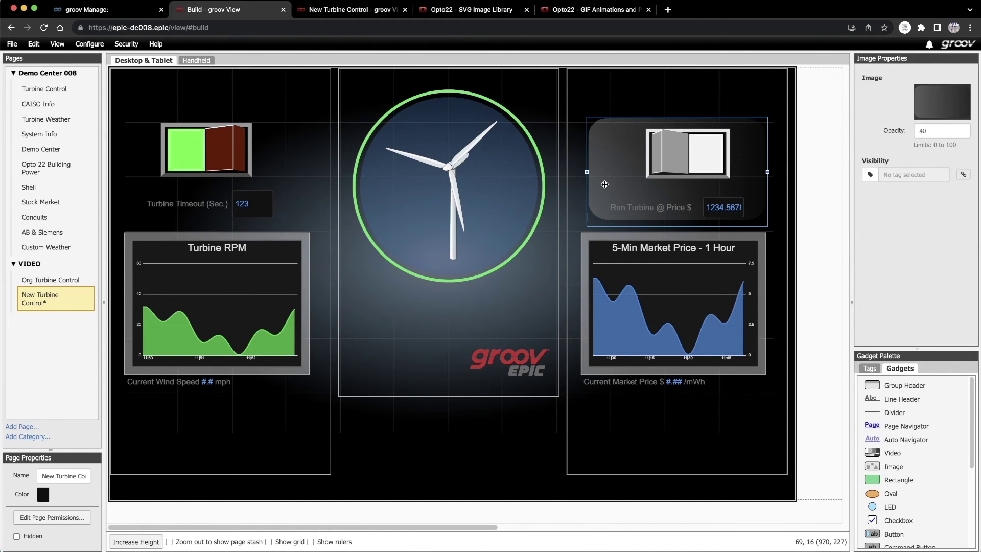
pyautogui.rightClick(604, 184)
pyautogui.click(618, 202)
pyautogui.moveTo(184, 475); pyautogui.dragTo(377, 168)
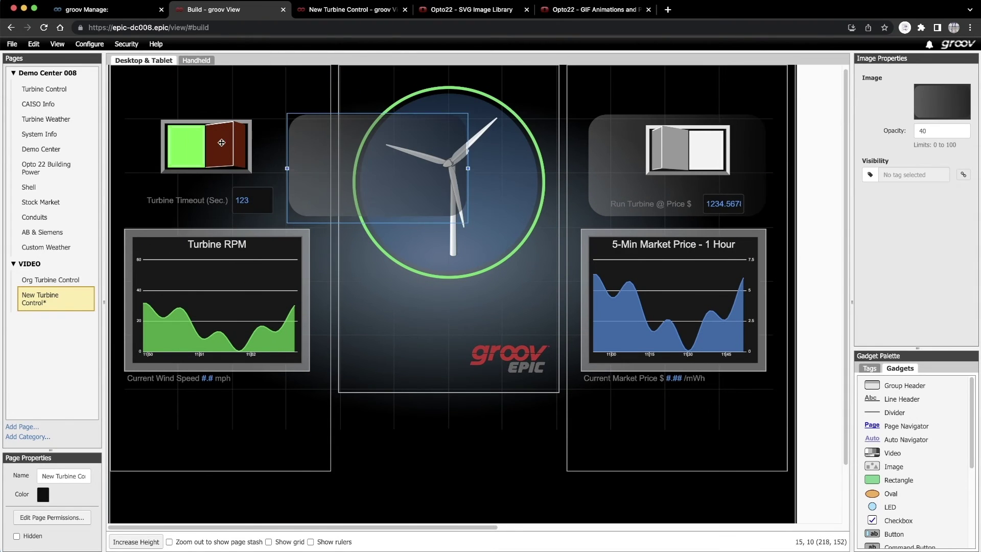
# - Place the copy behind the left switch and Turbine Timeout box, nudging the right switch down
pyautogui.click(222, 143)
pyautogui.rightClick(207, 201)
pyautogui.moveTo(306, 173); pyautogui.dragTo(146, 176)
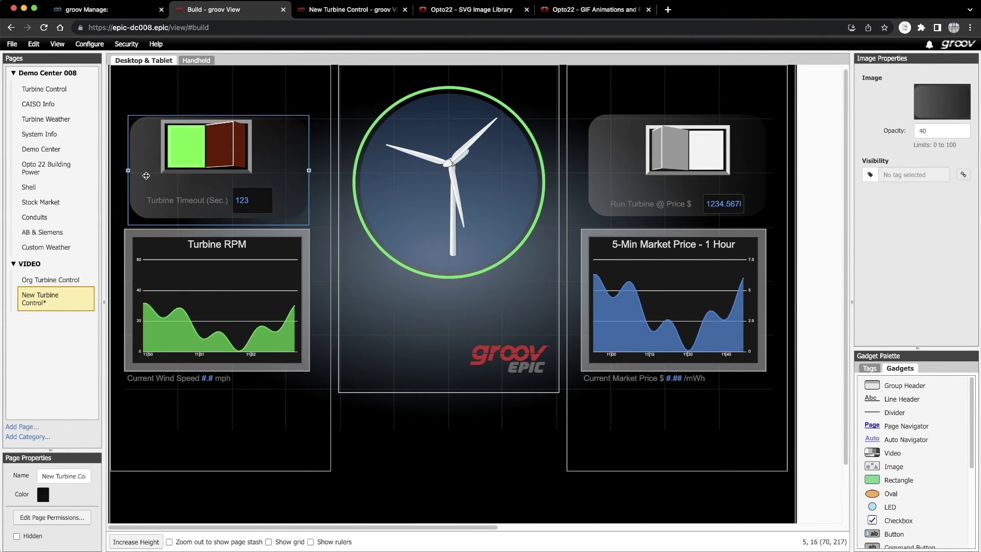
pyautogui.click(160, 199)
pyautogui.click(214, 165)
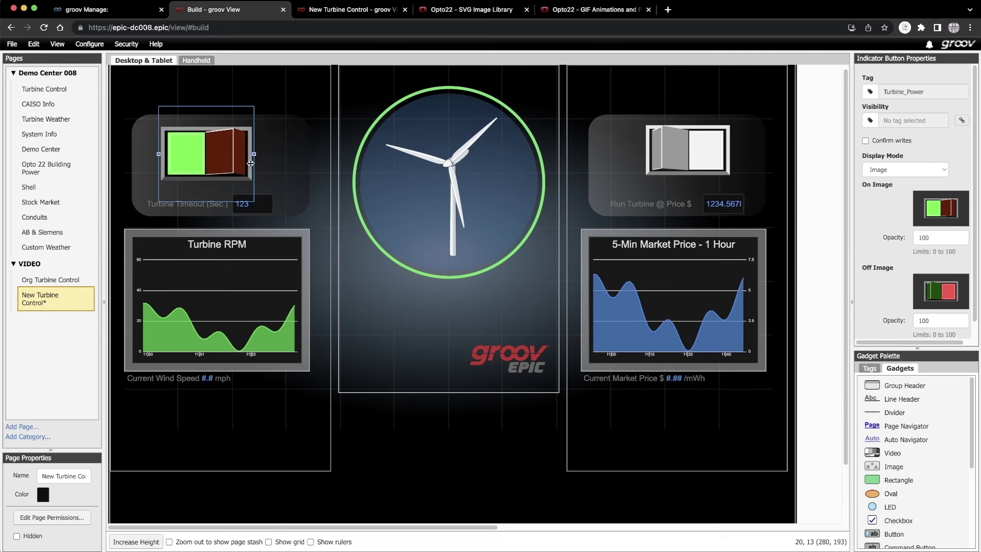
pyautogui.click(281, 171)
pyautogui.moveTo(679, 162); pyautogui.dragTo(679, 171)
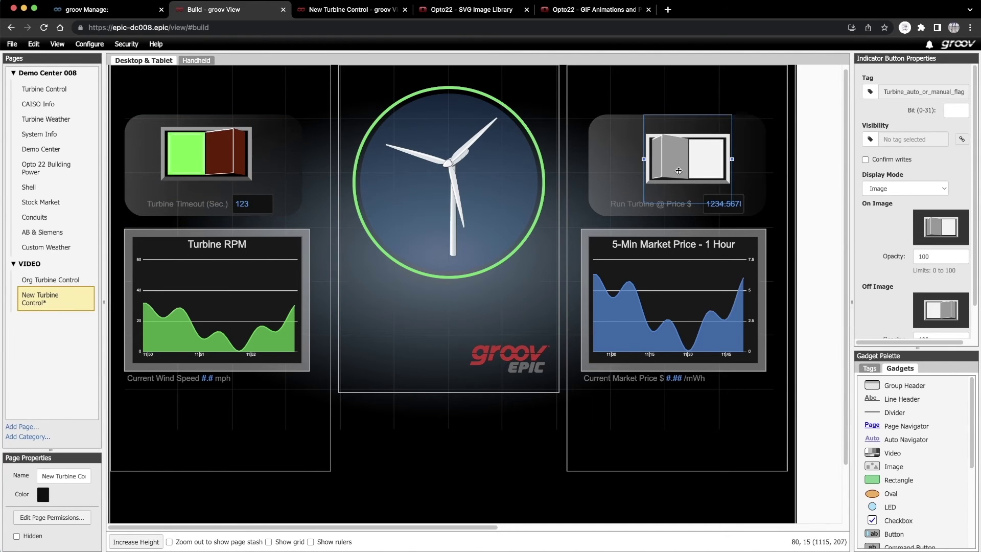
pyautogui.click(201, 166)
pyautogui.click(269, 173)
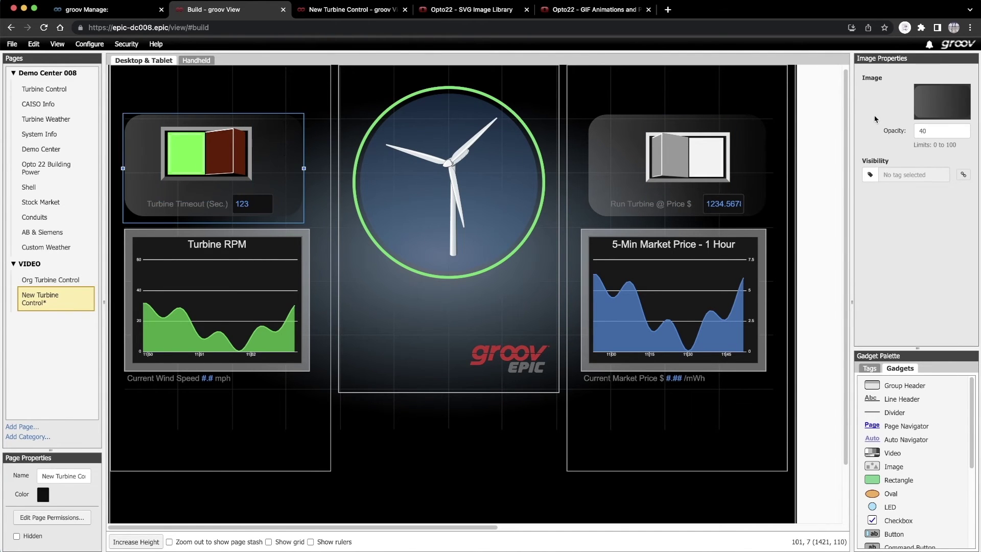
# - Change the left panel's image to bg black grey.svg
pyautogui.click(946, 103)
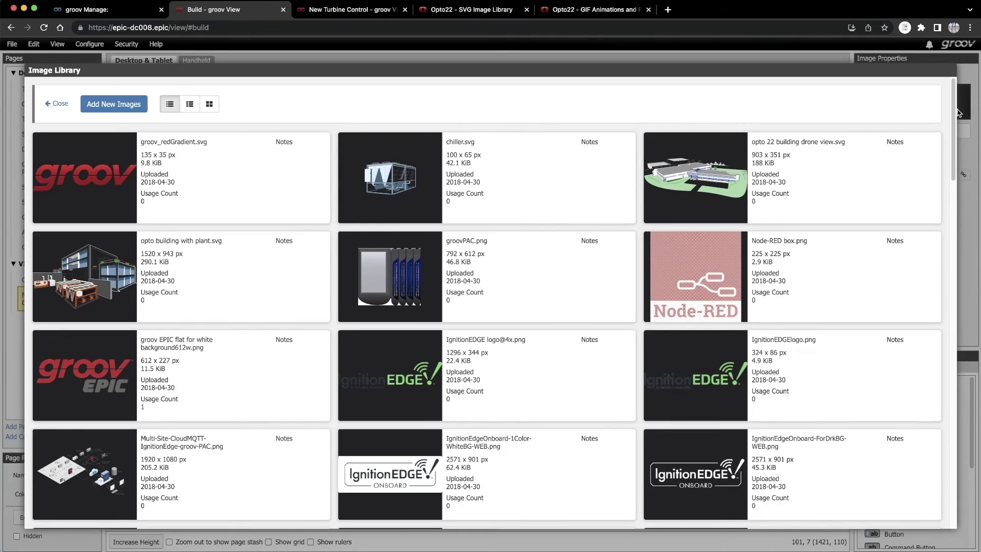
pyautogui.moveTo(953, 113); pyautogui.dragTo(925, 492)
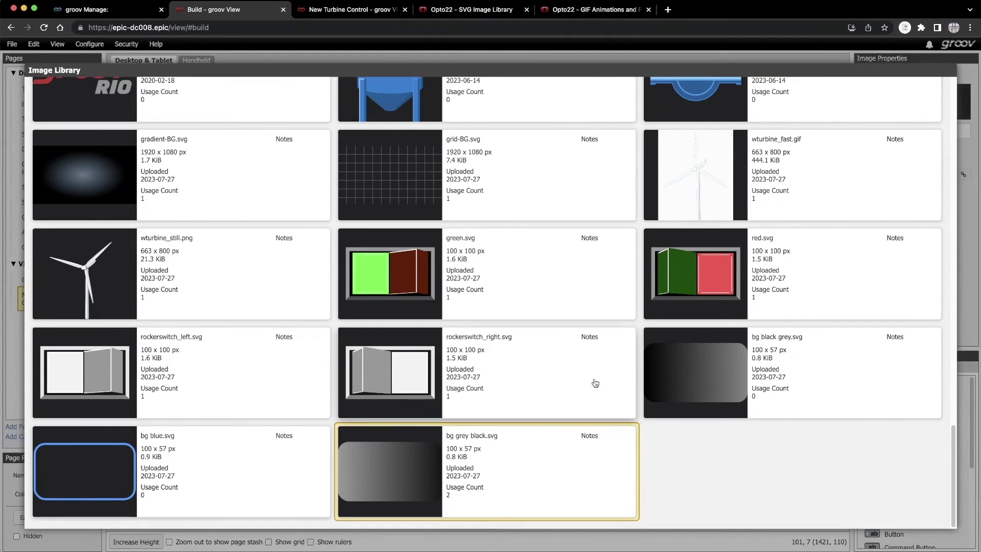
pyautogui.click(714, 375)
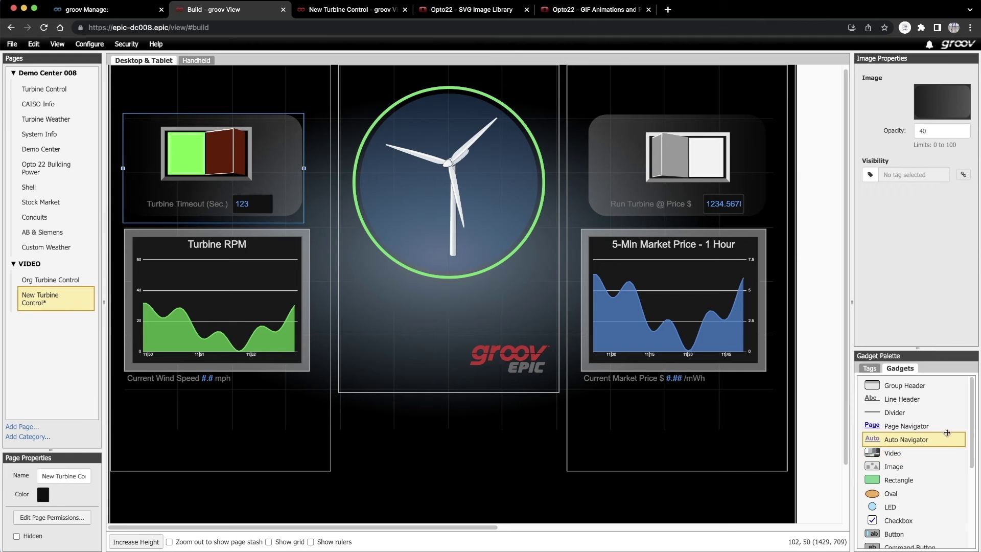
# - Add an image indicator to the page and tie it to the Turbine_auto_or_manual_flag tag
pyautogui.moveTo(971, 431); pyautogui.dragTo(519, 196)
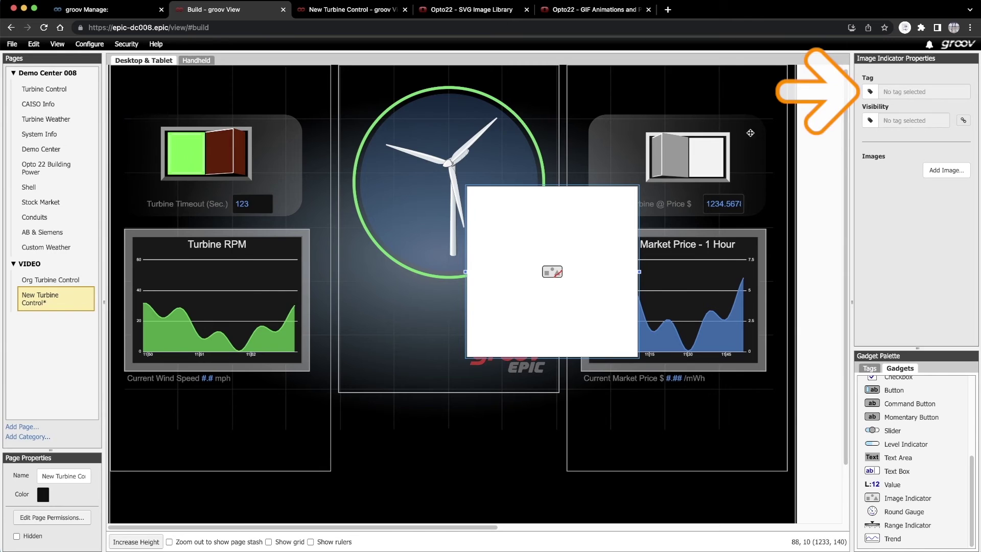
pyautogui.click(870, 94)
pyautogui.click(321, 228)
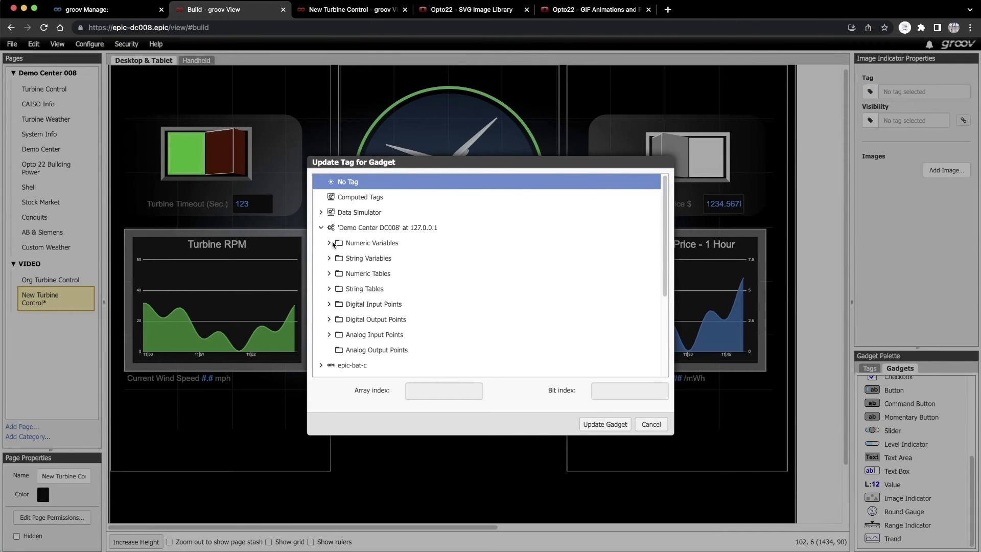
pyautogui.click(330, 243)
pyautogui.scroll(-10, 646, 208)
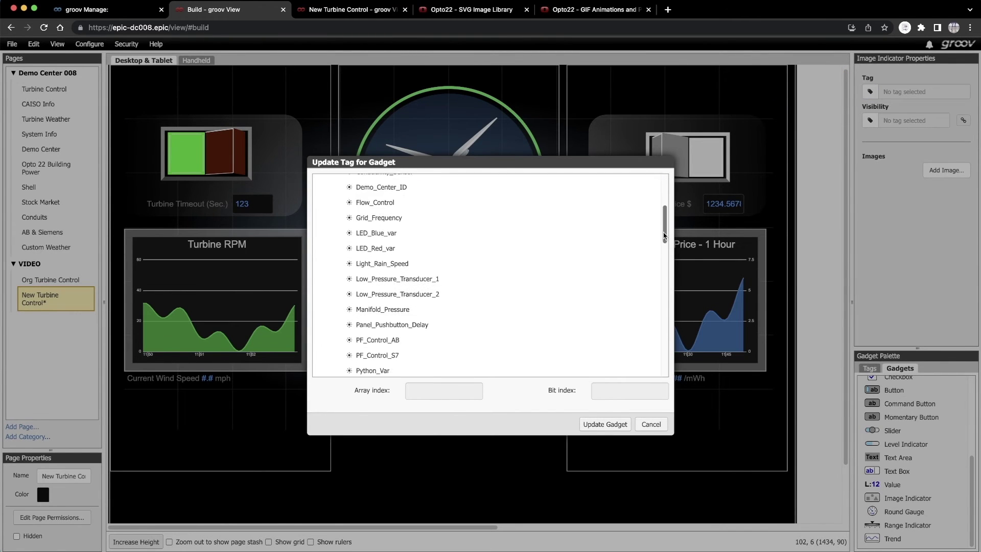
pyautogui.scroll(-1, 656, 281)
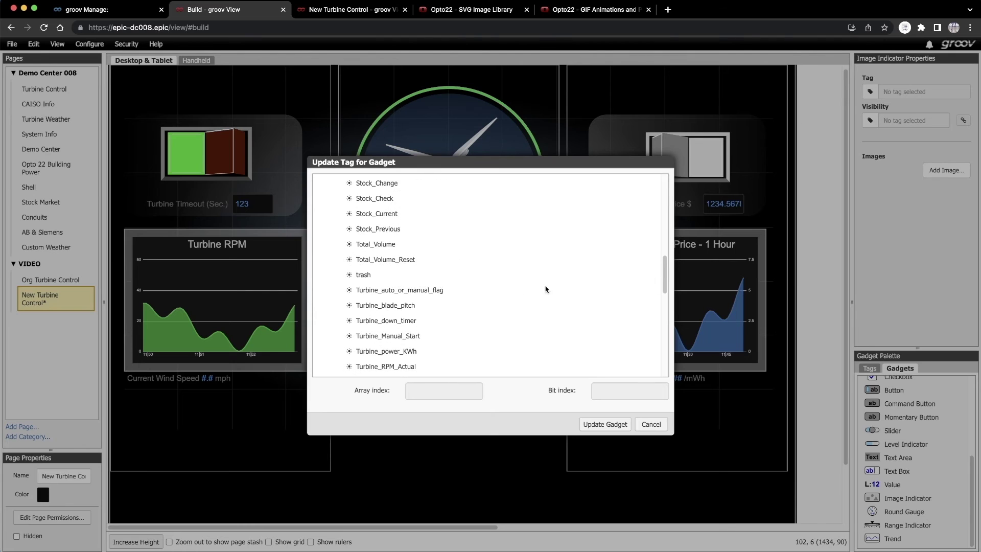
pyautogui.click(408, 290)
pyautogui.click(605, 423)
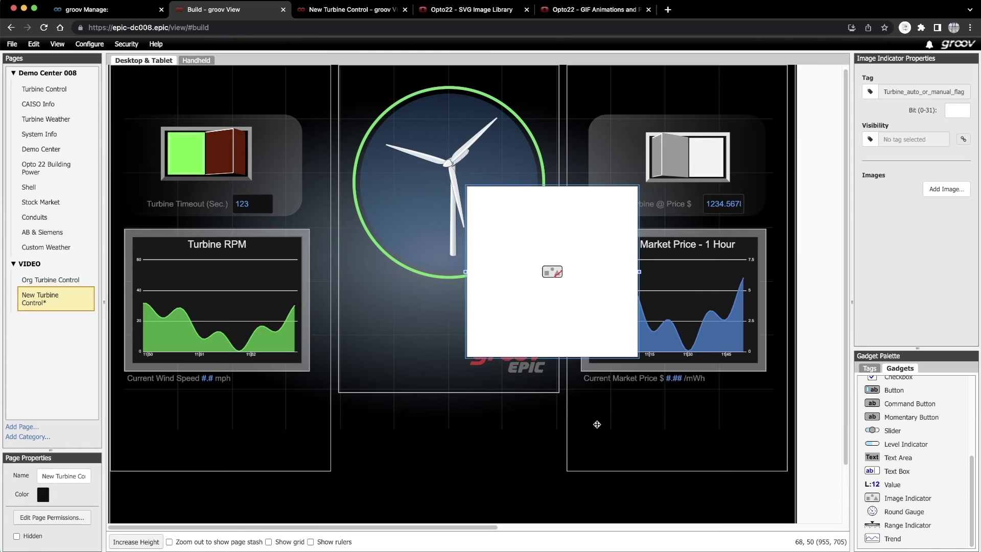
# - Show the bg blue.svg frame when the tag equals 1
pyautogui.click(952, 193)
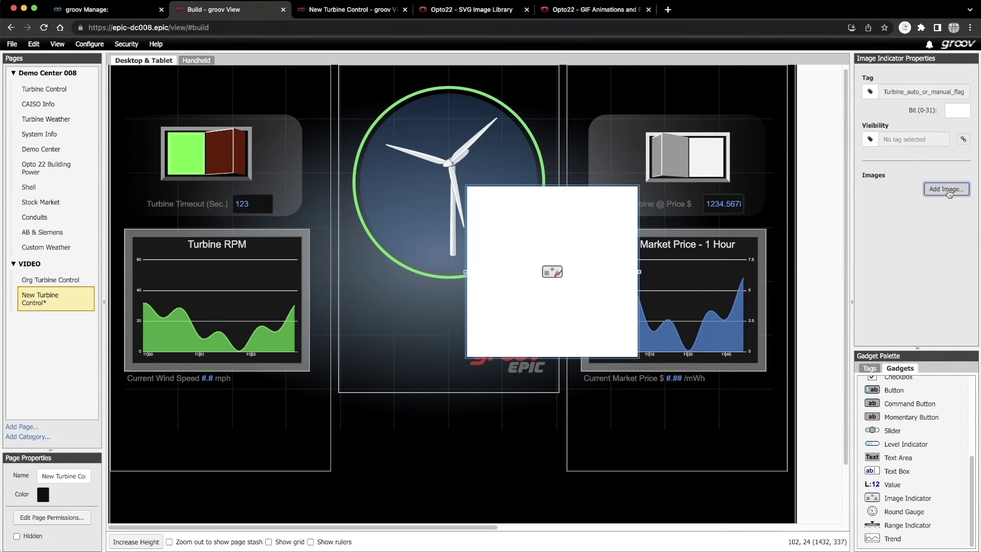
pyautogui.scroll(-2, 950, 211)
pyautogui.scroll(-15, 916, 422)
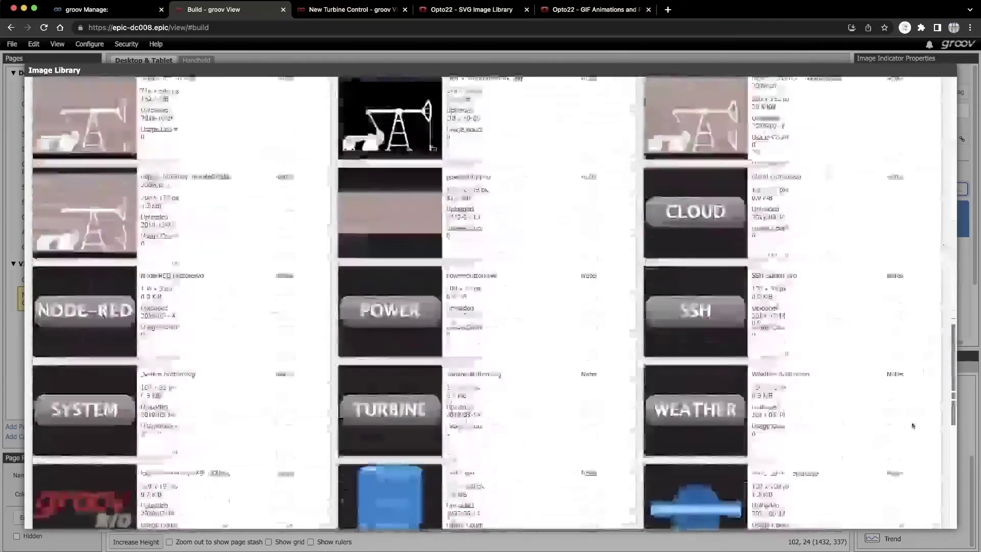
pyautogui.click(176, 493)
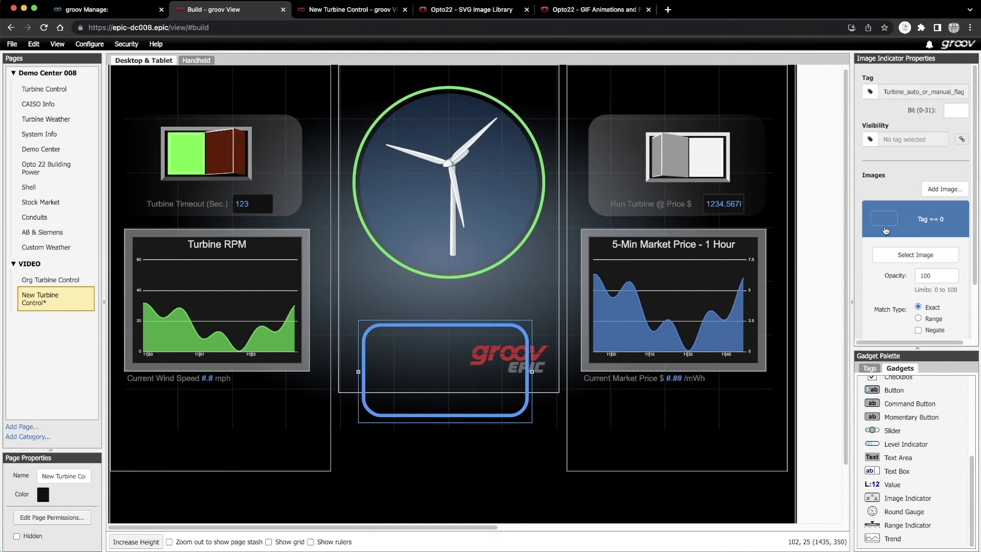
pyautogui.scroll(-3, 971, 272)
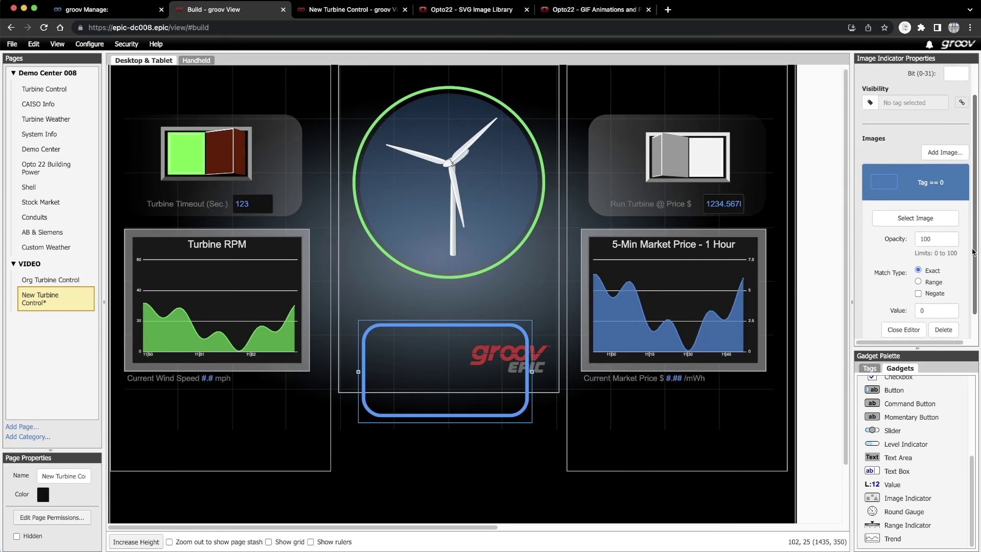
pyautogui.click(916, 284)
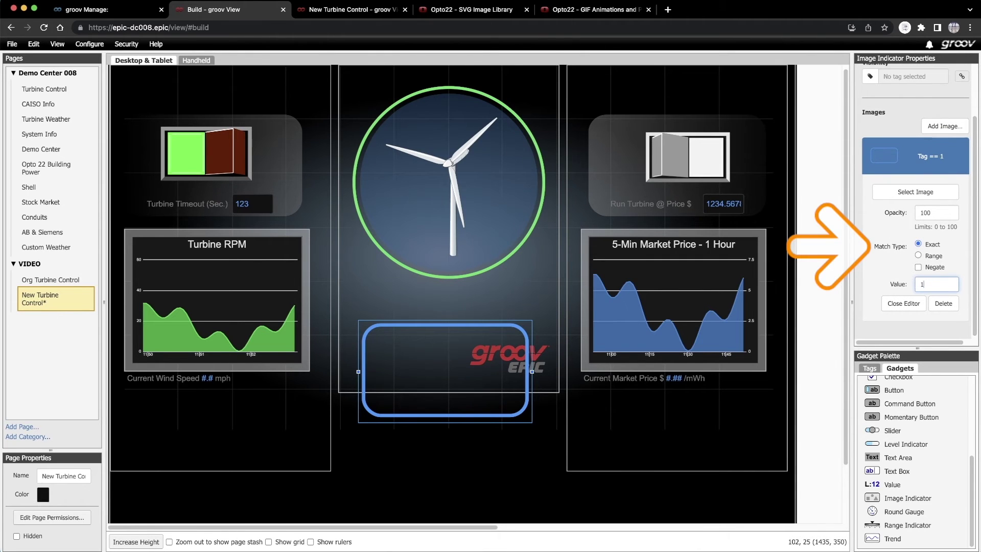
pyautogui.click(914, 305)
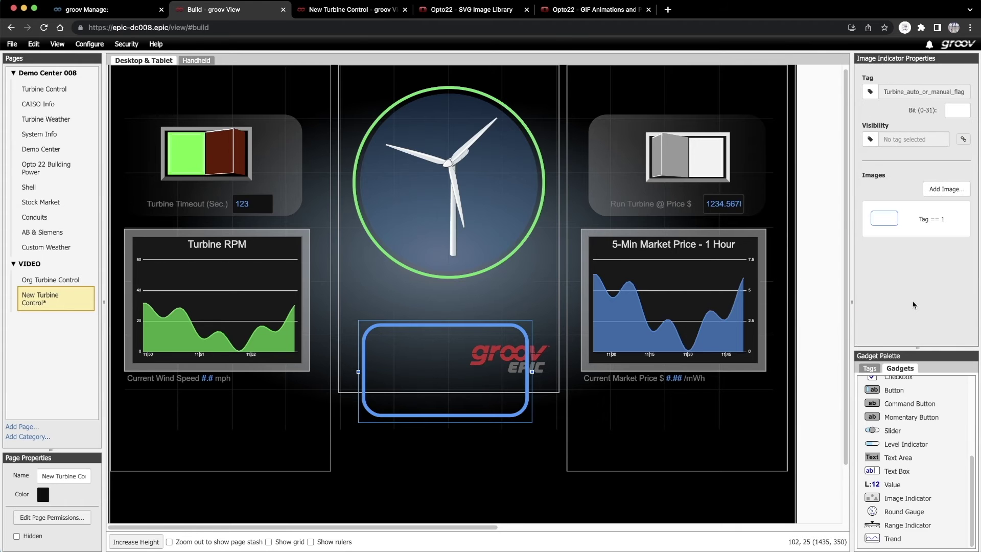
# - Add bg blue.svg for tag value 0 with opacity 0 so it stays invisible
pyautogui.click(946, 189)
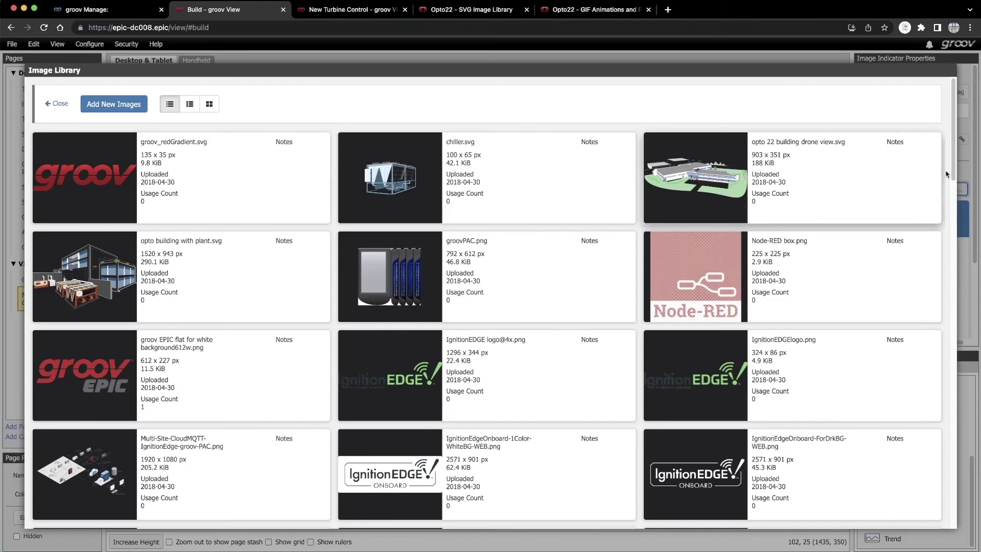
pyautogui.moveTo(954, 167); pyautogui.dragTo(954, 514)
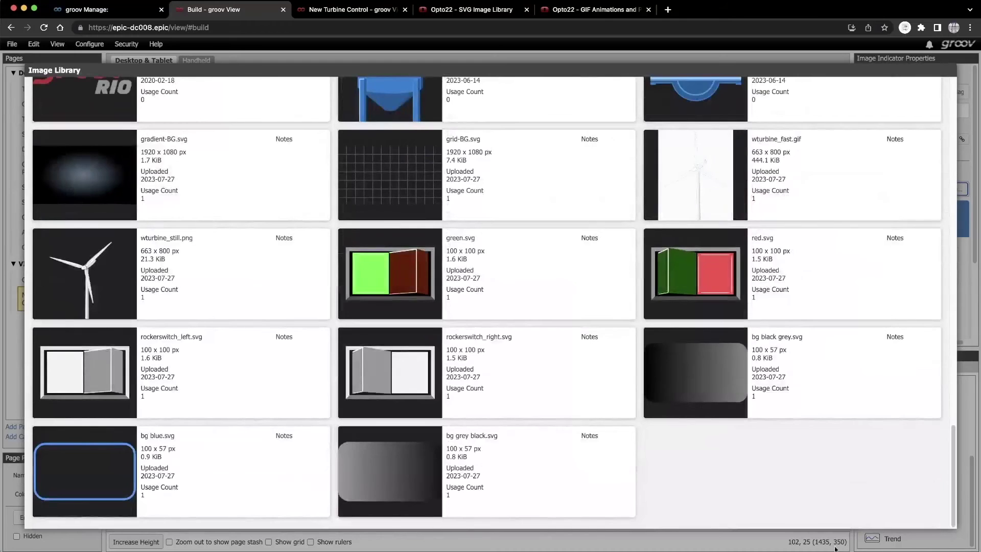
pyautogui.click(90, 492)
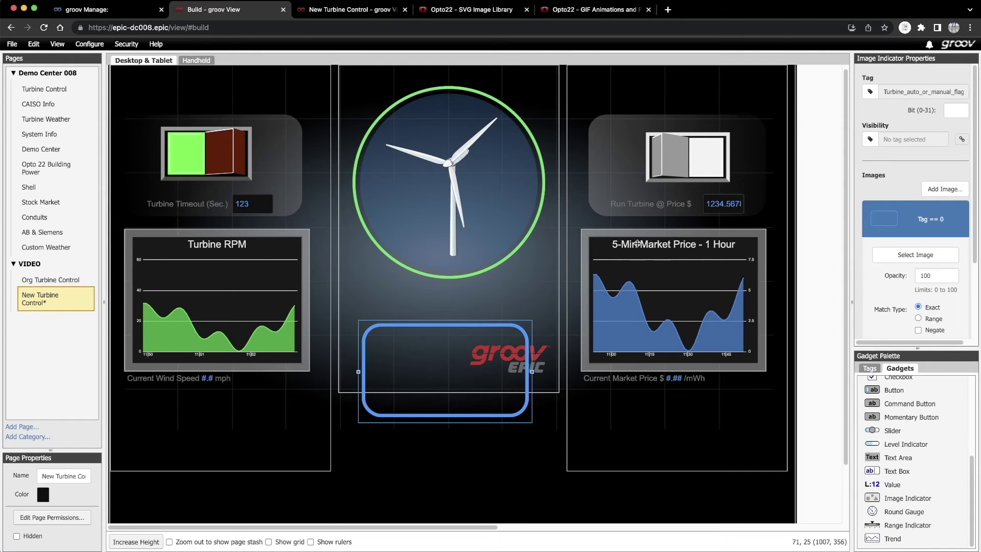
pyautogui.scroll(-3, 967, 302)
pyautogui.scroll(-2, 967, 302)
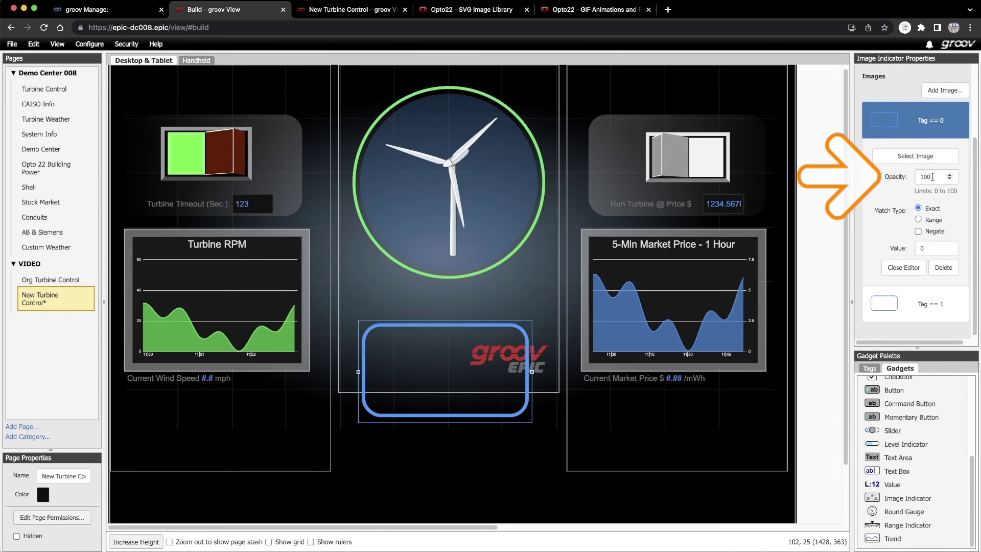
pyautogui.doubleClick(915, 177)
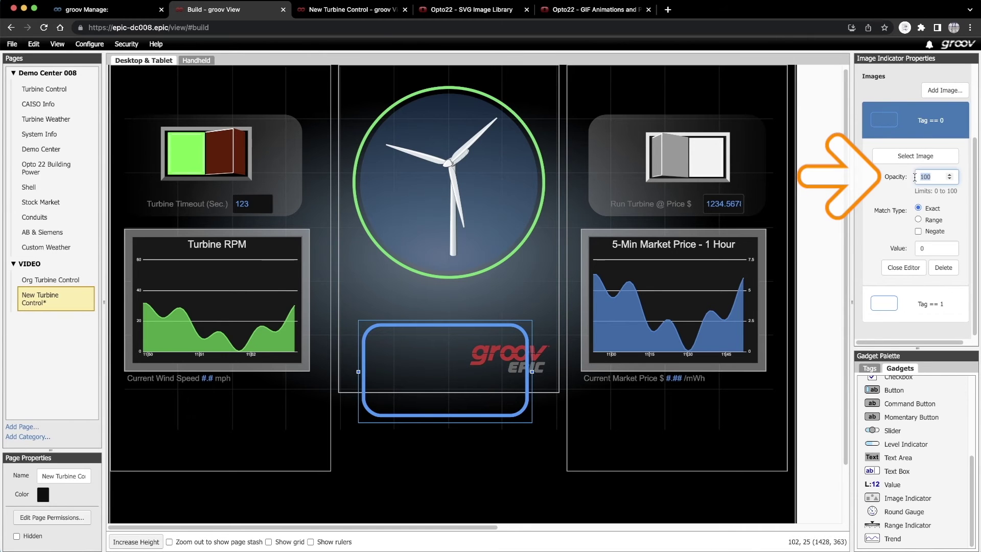
pyautogui.click(903, 267)
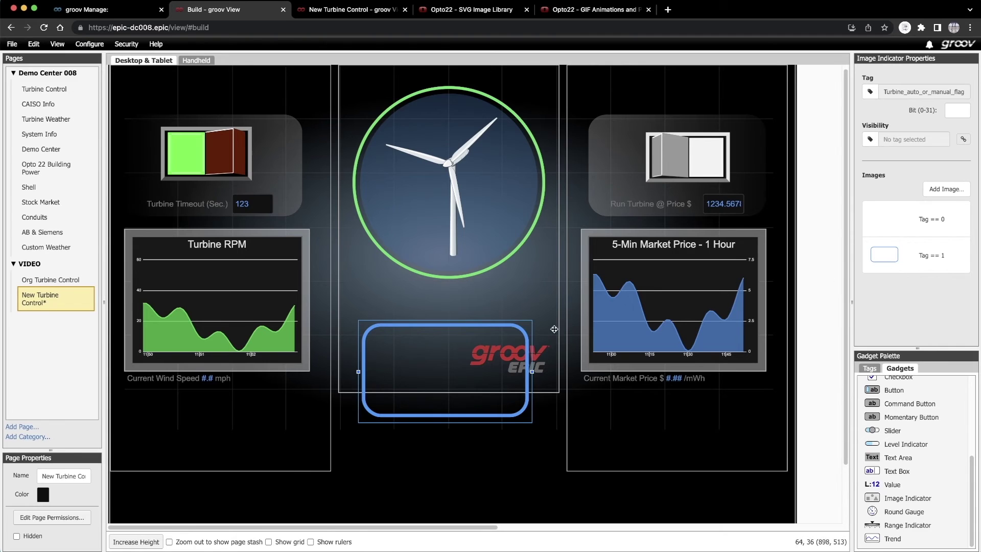
# - Move the blue-frame indicator over the right switch and adjust the switch and price box stacking
pyautogui.moveTo(491, 326); pyautogui.dragTo(576, 190)
pyautogui.rightClick(651, 164)
pyautogui.click(680, 244)
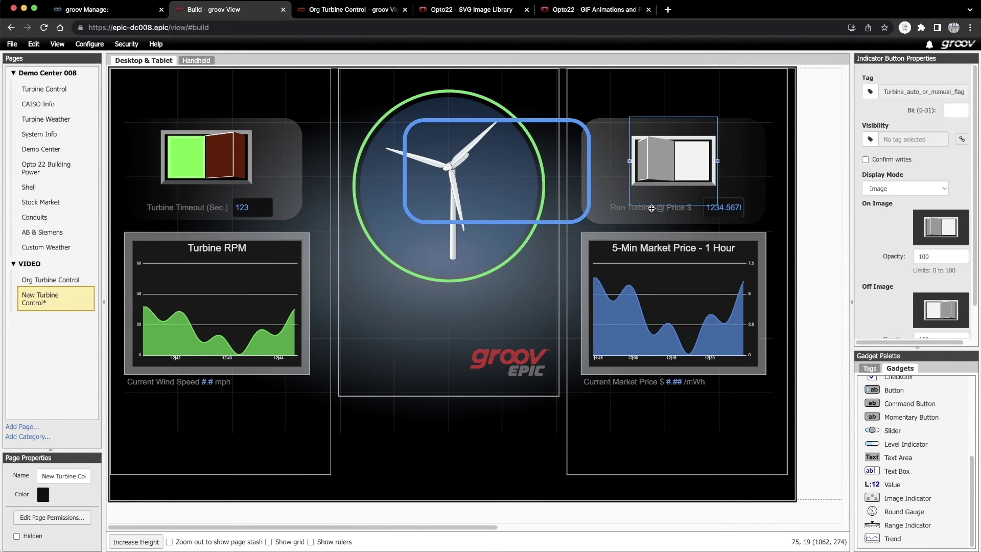
pyautogui.click(629, 212)
pyautogui.rightClick(630, 212)
pyautogui.click(644, 289)
pyautogui.moveTo(632, 213); pyautogui.dragTo(737, 226)
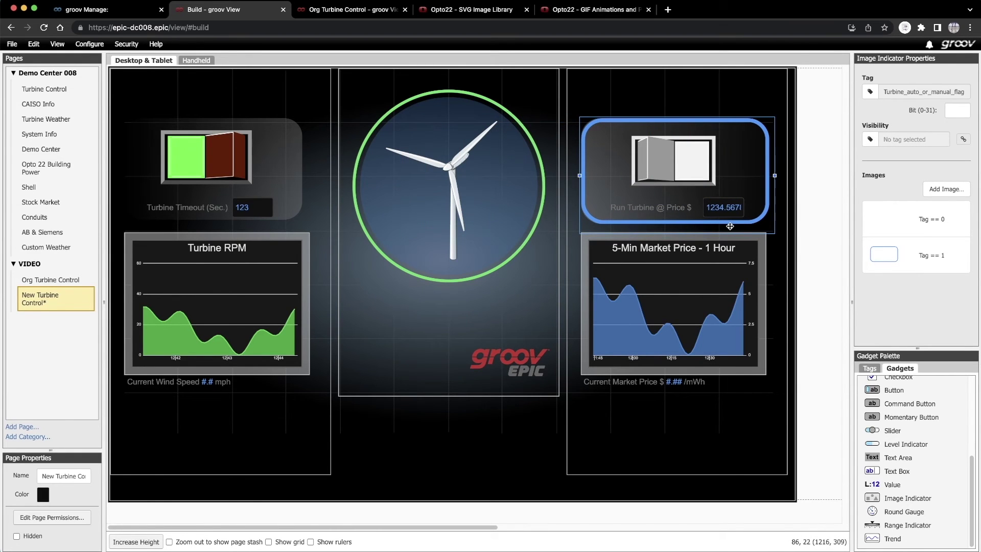
# - Duplicate the Run Turbine image indicator and set the copy's Tag == 1 opacity to 0
pyautogui.rightClick(687, 225)
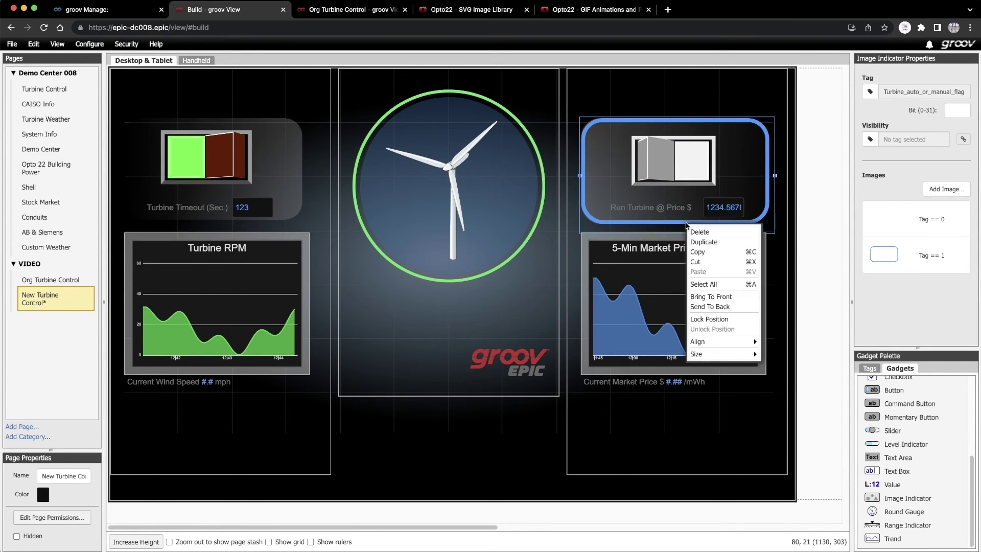
pyautogui.click(704, 242)
pyautogui.moveTo(302, 434); pyautogui.dragTo(436, 135)
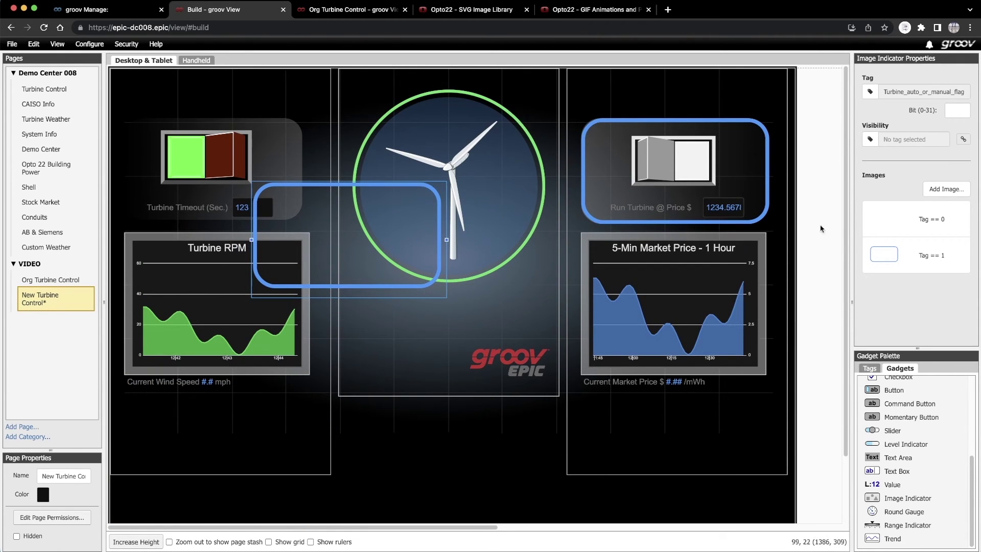
pyautogui.click(887, 224)
pyautogui.click(921, 277)
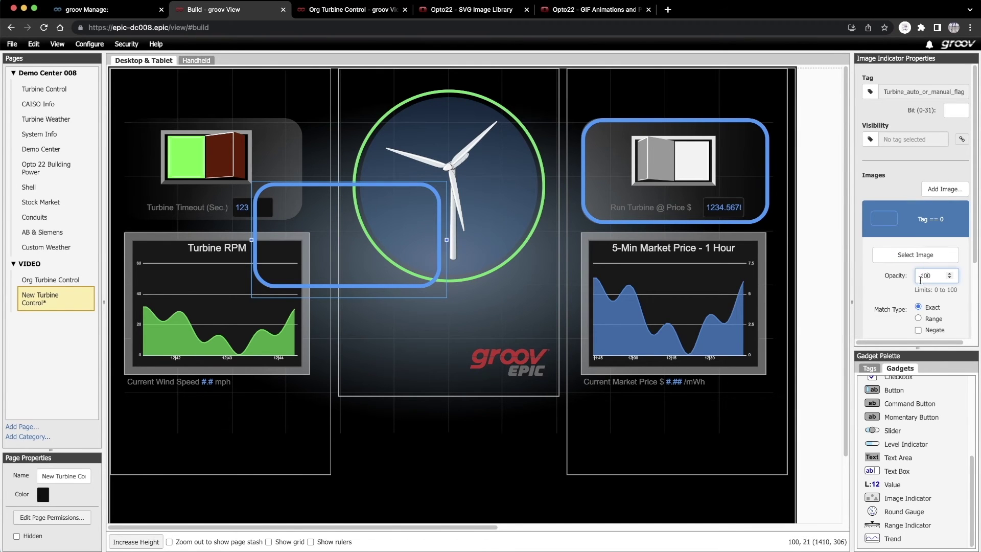
pyautogui.scroll(-2, 921, 281)
pyautogui.click(902, 313)
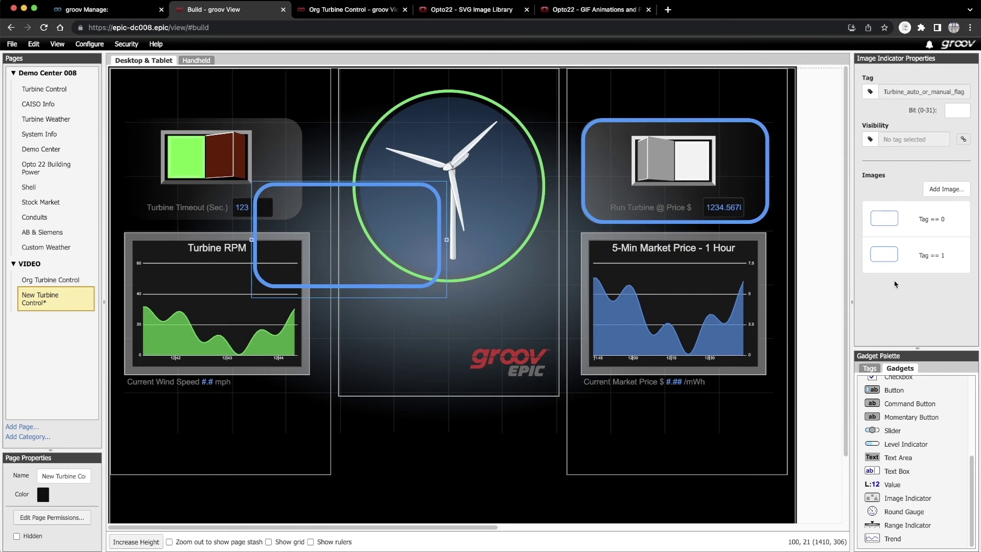
pyautogui.click(885, 264)
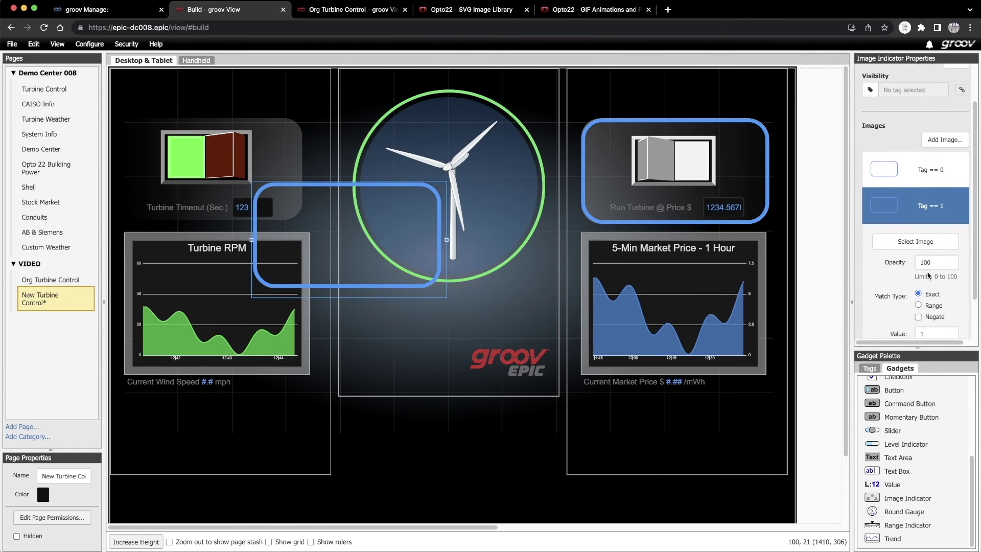
pyautogui.doubleClick(926, 262)
pyautogui.write('0')
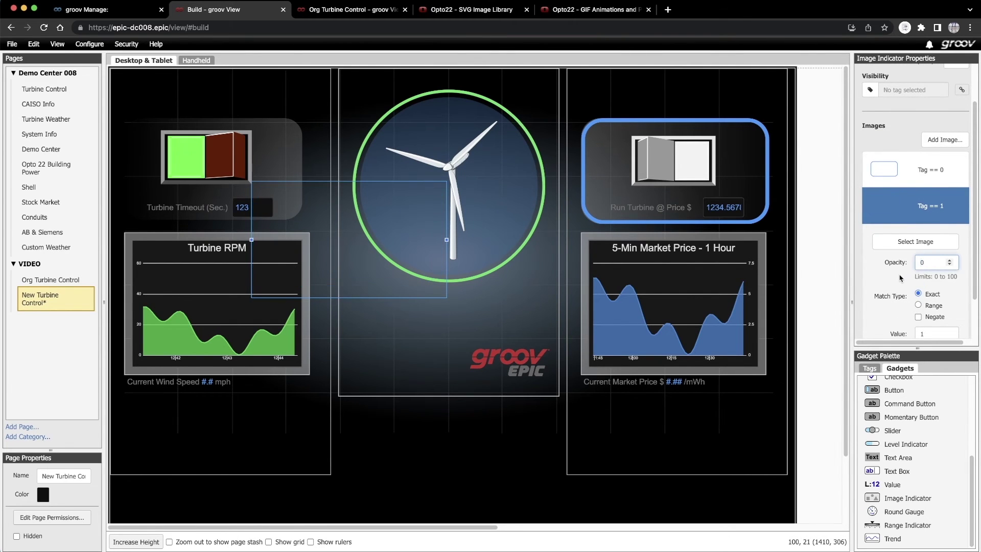
pyautogui.scroll(-2, 901, 277)
pyautogui.click(902, 299)
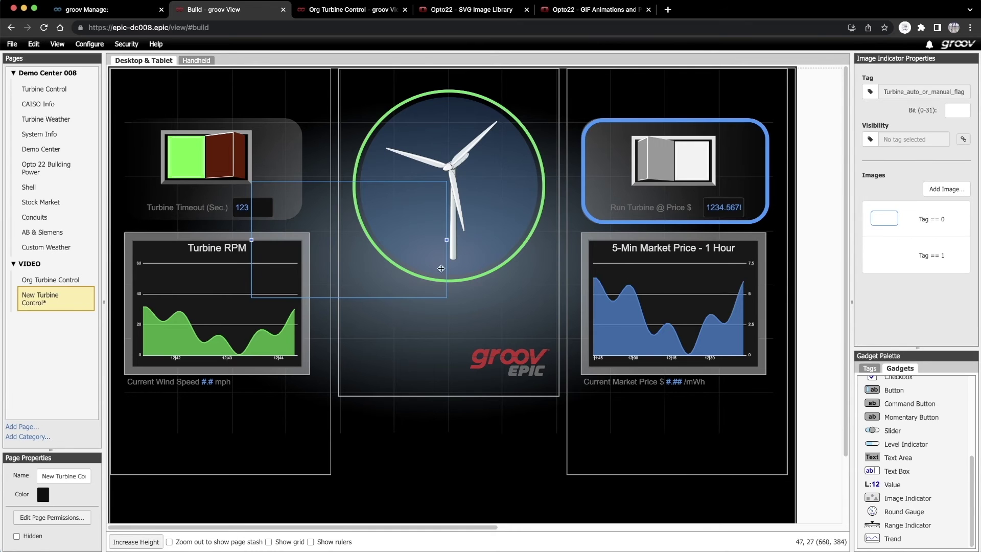
# - Drag the transparent copy over the Turbine Timeout switch panel on the left
pyautogui.moveTo(442, 269); pyautogui.dragTo(307, 234)
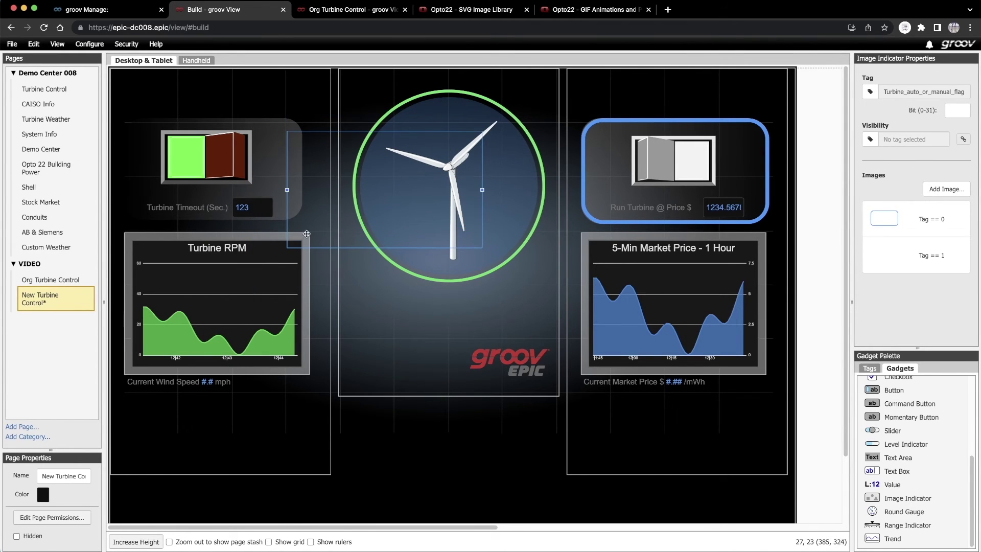
pyautogui.click(224, 164)
pyautogui.rightClick(222, 160)
pyautogui.click(190, 211)
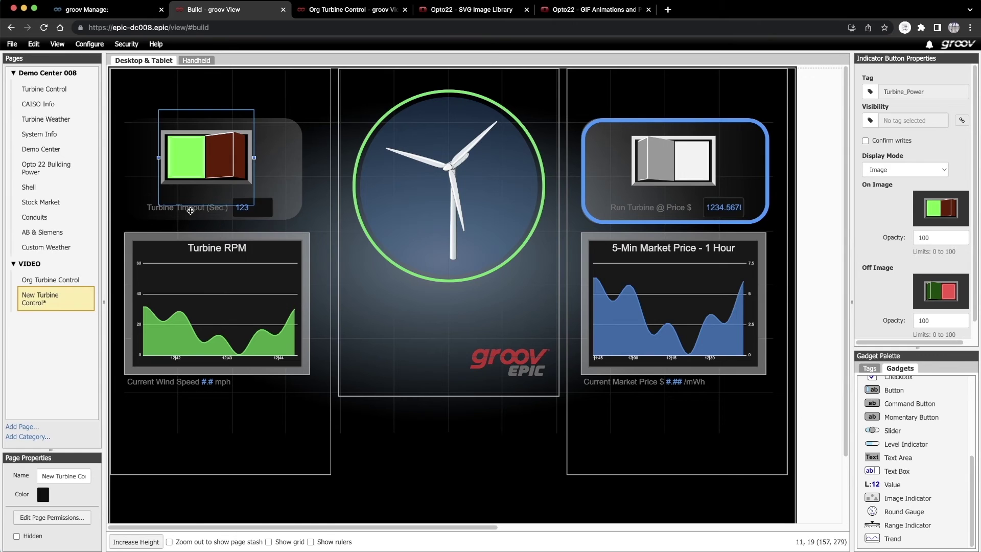
pyautogui.click(190, 211)
pyautogui.rightClick(193, 208)
pyautogui.click(225, 286)
pyautogui.click(223, 191)
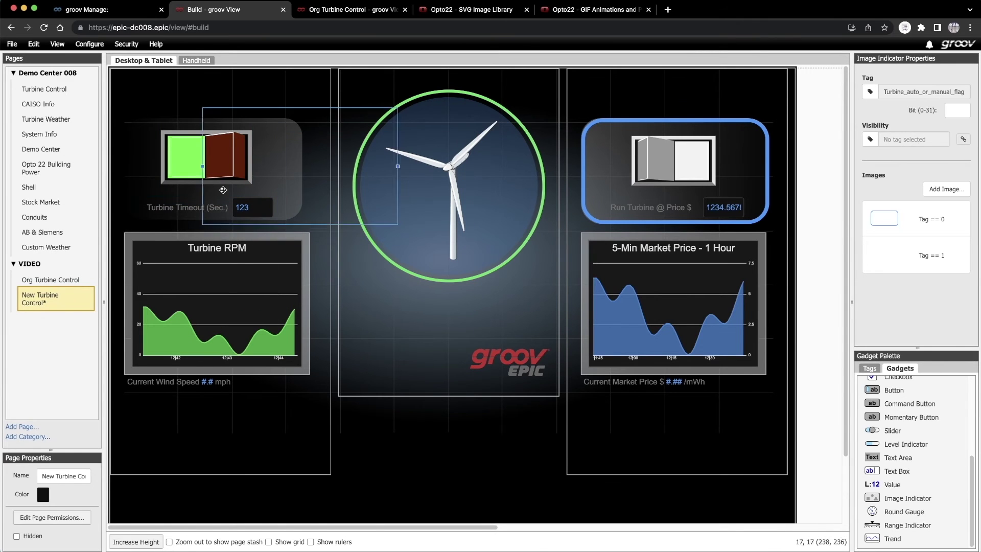
pyautogui.moveTo(223, 190); pyautogui.dragTo(145, 191)
# - Save all changes, then toggle the Run Turbine switch on and off on the live New Turbine Control page
pyautogui.click(12, 44)
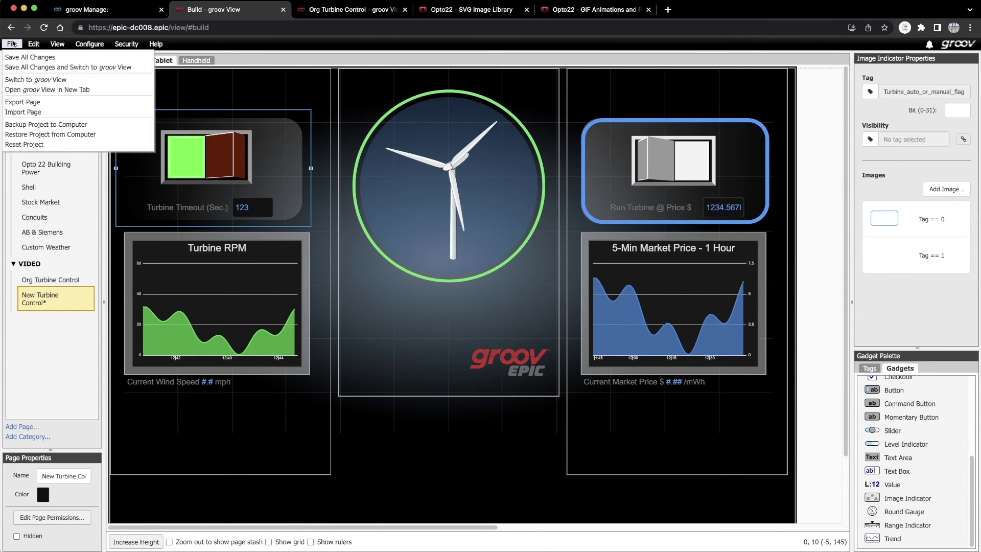
pyautogui.click(17, 58)
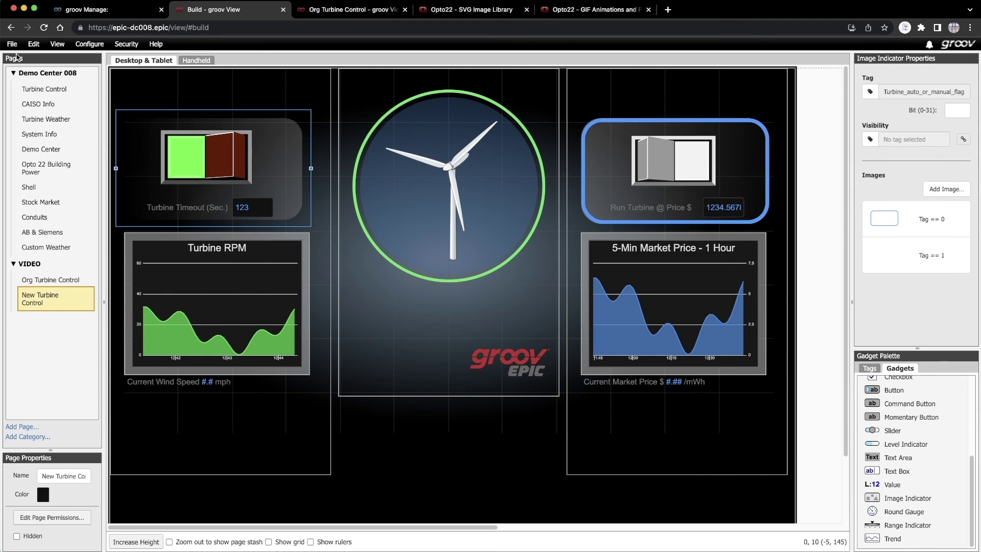
pyautogui.click(352, 10)
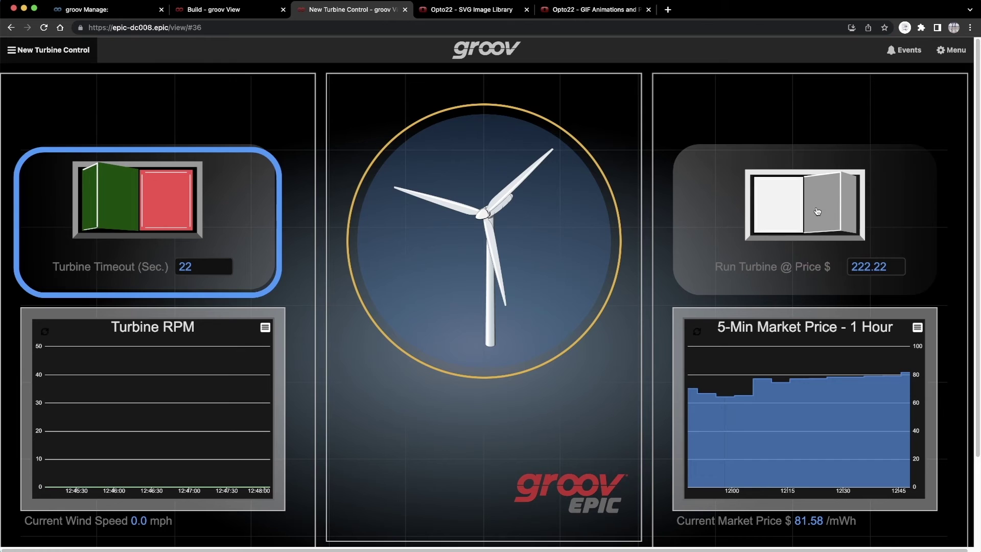
pyautogui.click(816, 212)
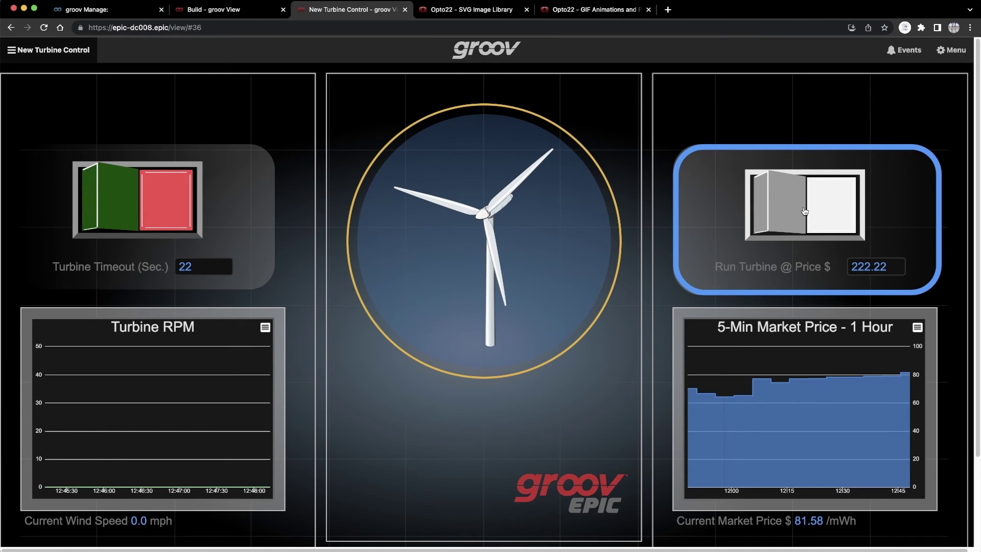
pyautogui.click(768, 209)
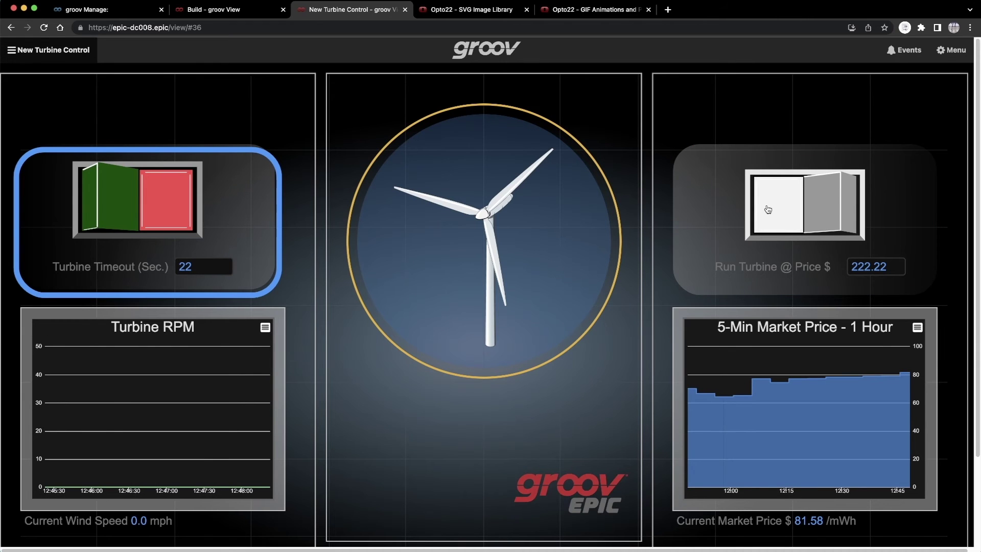
pyautogui.click(180, 11)
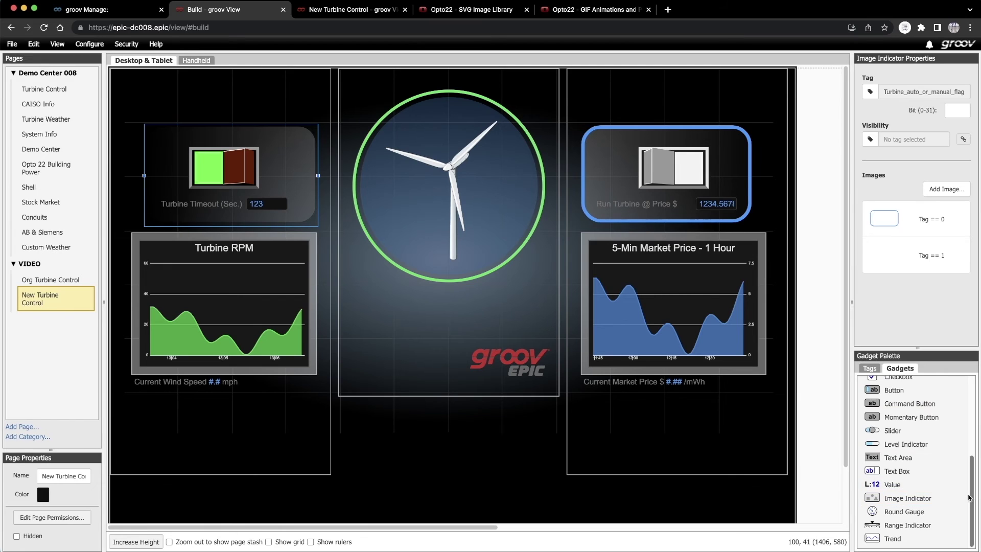
# - Place a new LED below the turbine and assign it the Turbine_Power tag
pyautogui.scroll(1, 971, 494)
pyautogui.scroll(5, 970, 493)
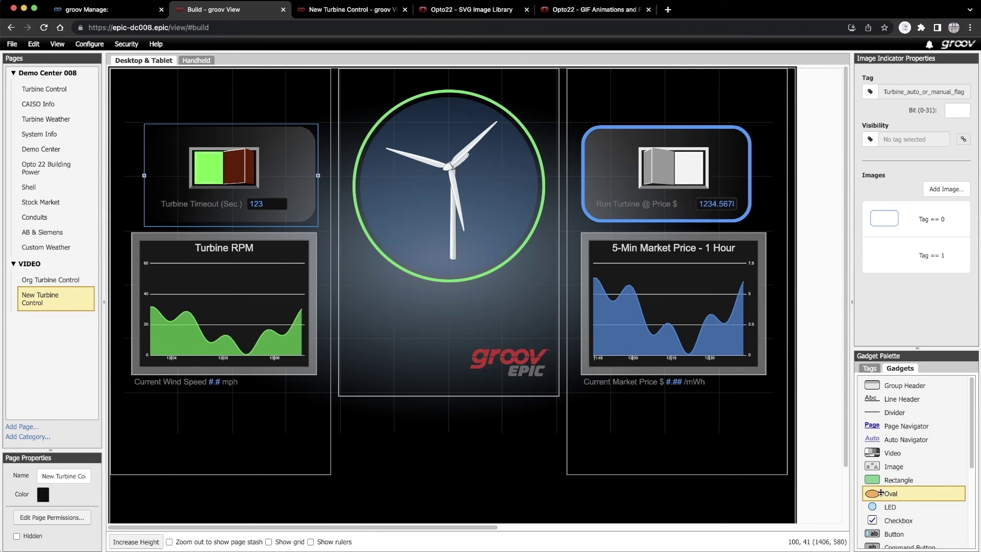
pyautogui.moveTo(874, 507); pyautogui.dragTo(497, 285)
pyautogui.click(862, 153)
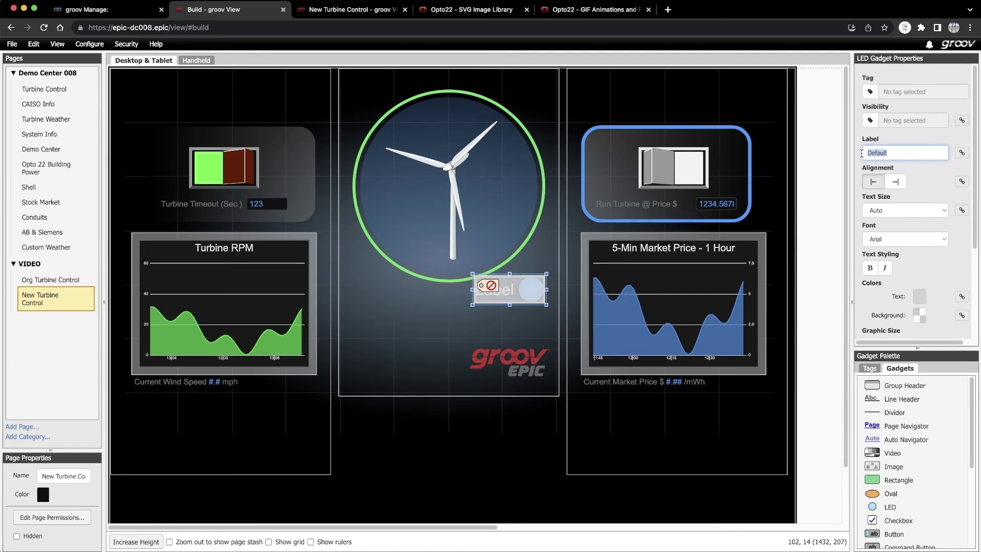
pyautogui.click(870, 92)
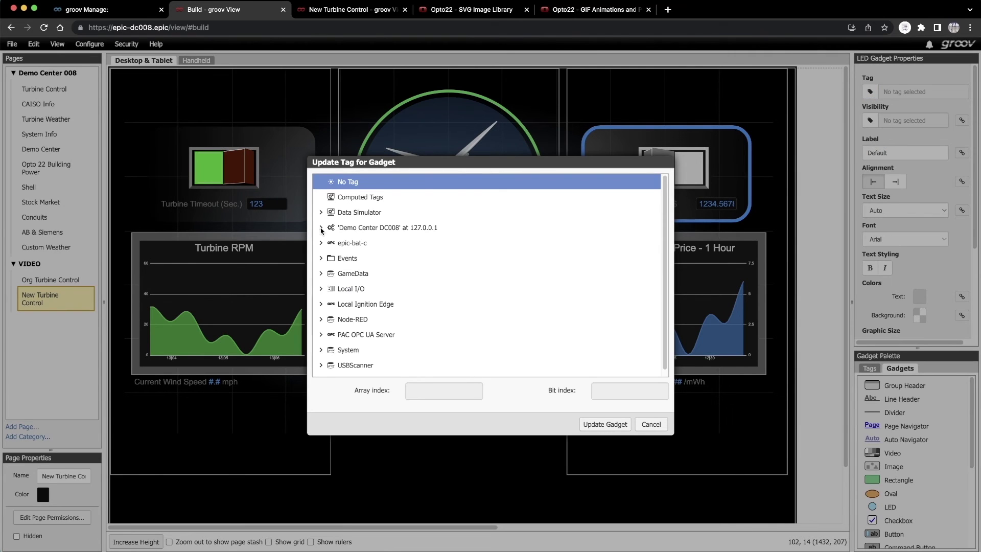
pyautogui.click(321, 227)
pyautogui.click(328, 321)
pyautogui.scroll(-5, 342, 307)
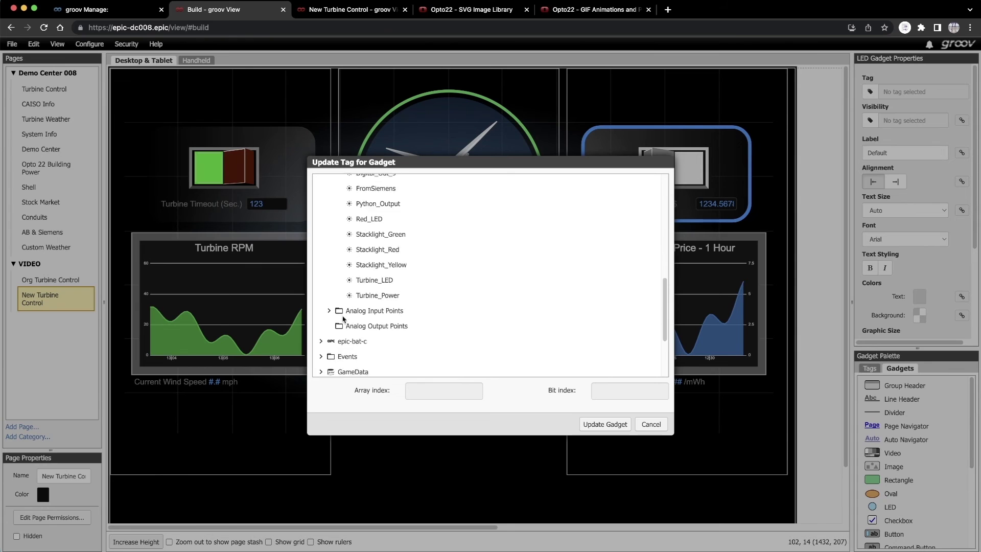
pyautogui.click(378, 280)
pyautogui.scroll(-3, 557, 364)
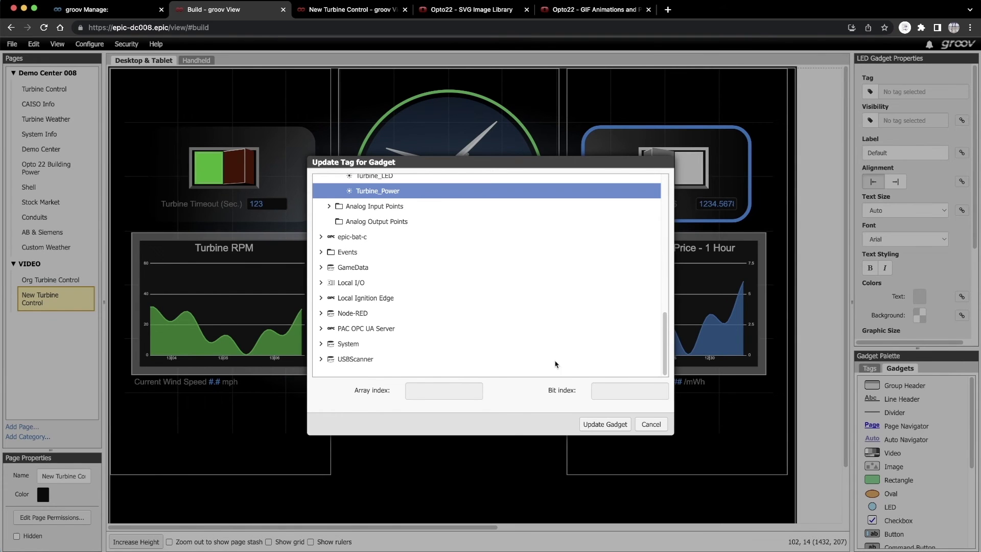
pyautogui.click(605, 424)
# - Clear the LED label, set graphic size 5, make it green when on, and resize it square
pyautogui.click(869, 153)
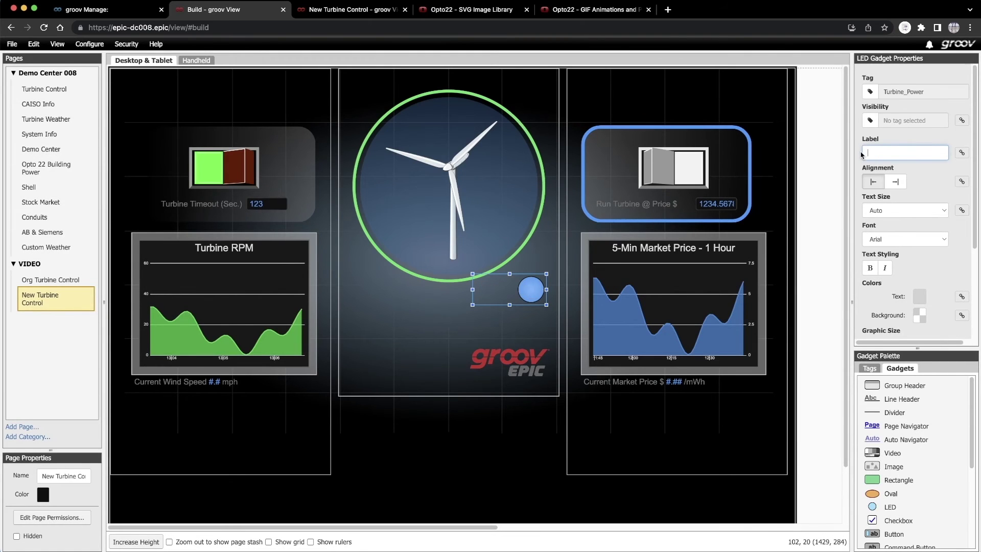
pyautogui.scroll(-3, 867, 205)
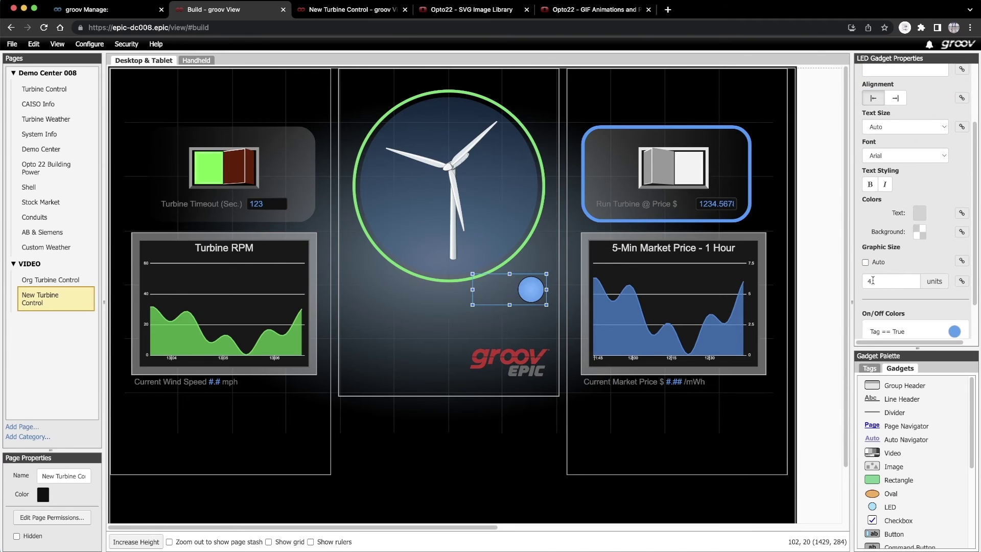
pyautogui.doubleClick(873, 280)
pyautogui.write('5')
pyautogui.scroll(-2, 893, 300)
pyautogui.click(955, 285)
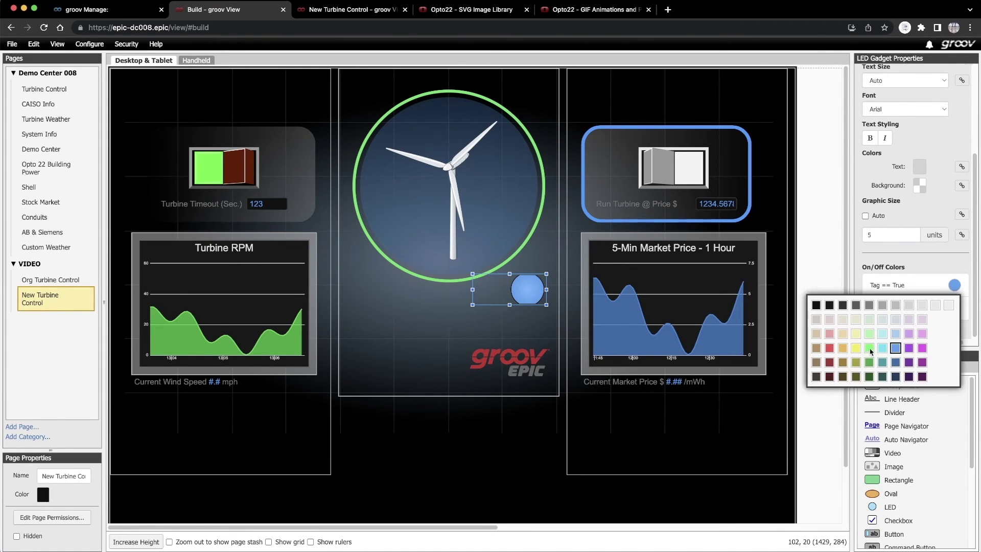
pyautogui.click(831, 348)
pyautogui.click(955, 308)
pyautogui.click(858, 334)
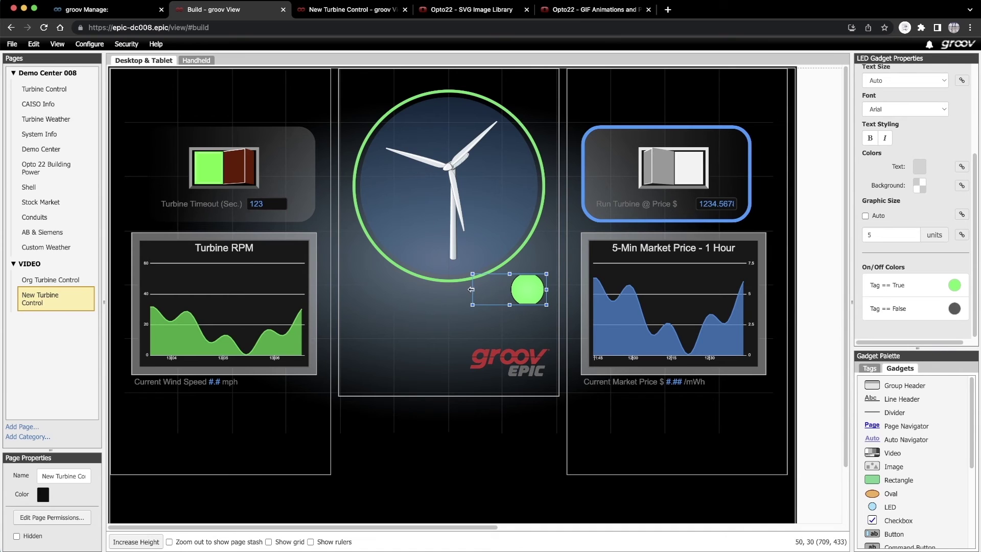
pyautogui.moveTo(472, 289); pyautogui.dragTo(513, 274)
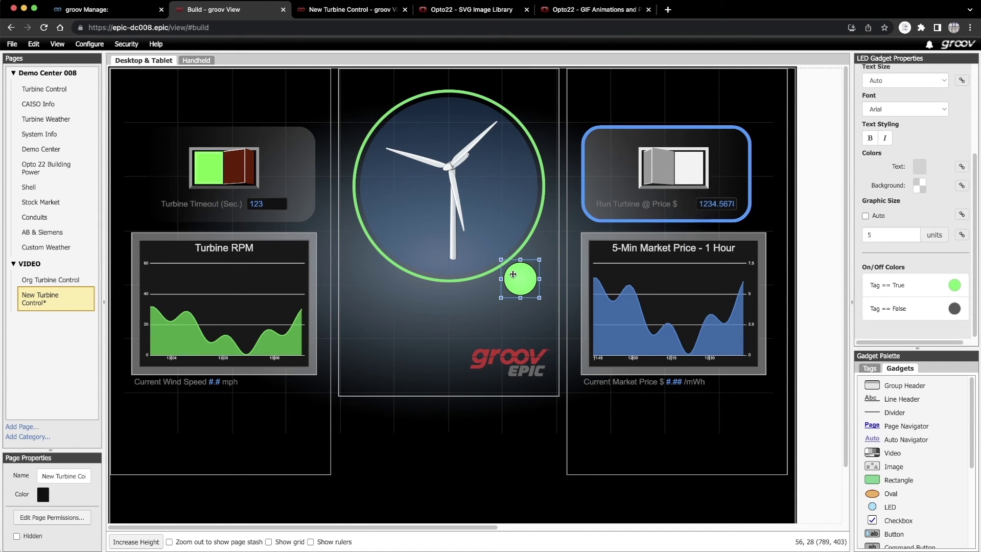
# - Add a text area reading RUNNING near the LED
pyautogui.scroll(-5, 915, 460)
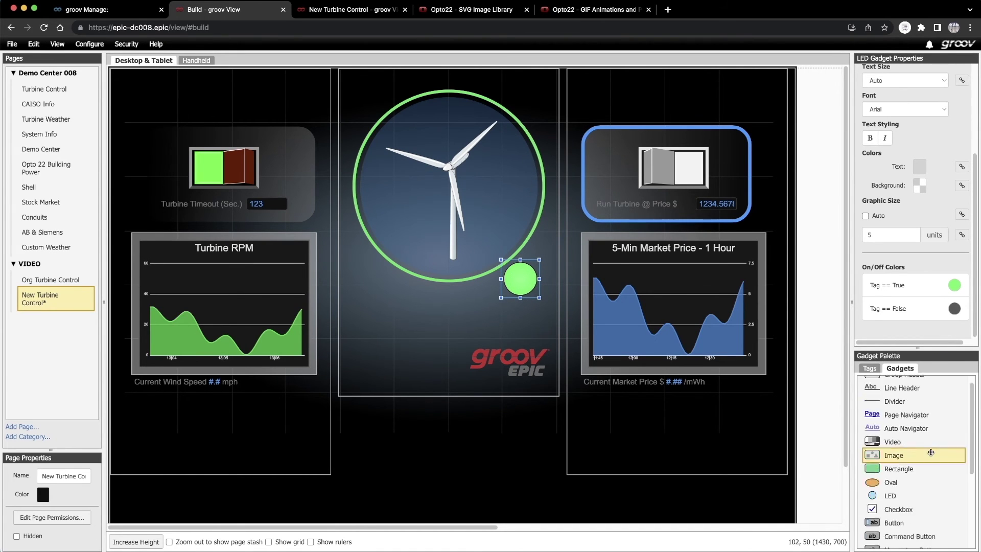
pyautogui.moveTo(898, 494); pyautogui.dragTo(468, 306)
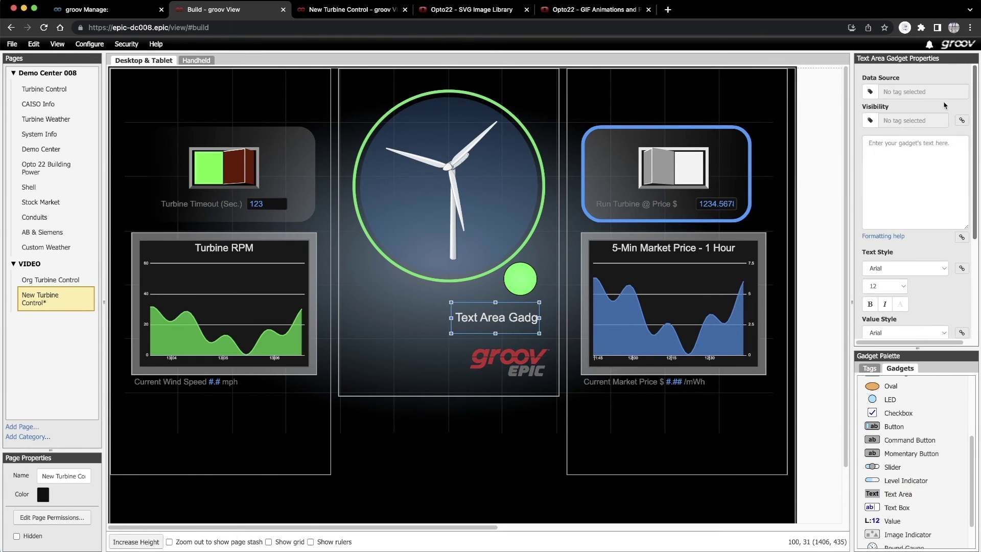
pyautogui.click(929, 140)
pyautogui.write('RUNNING')
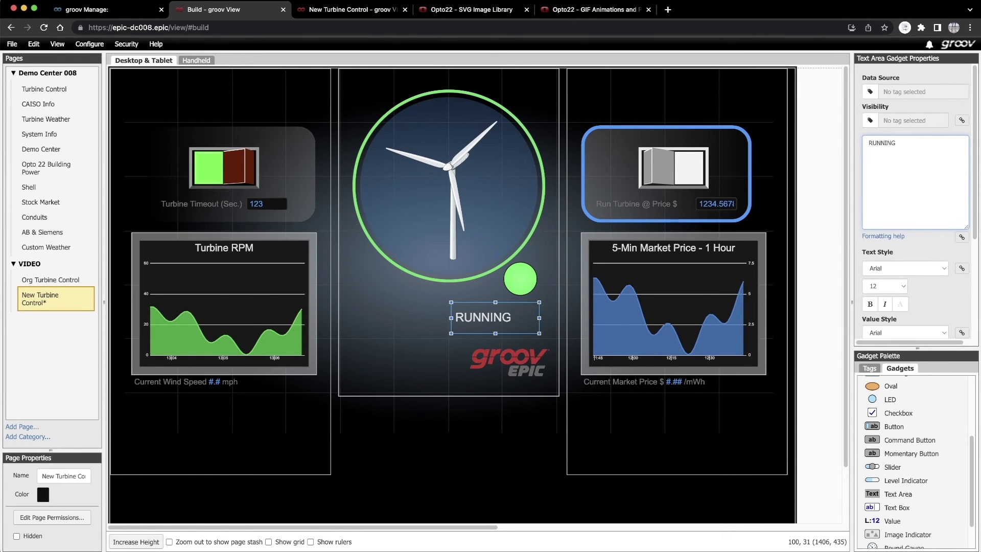
# - Style RUNNING at size 6, dark grey and centred, and fit it onto the green LED
pyautogui.click(899, 287)
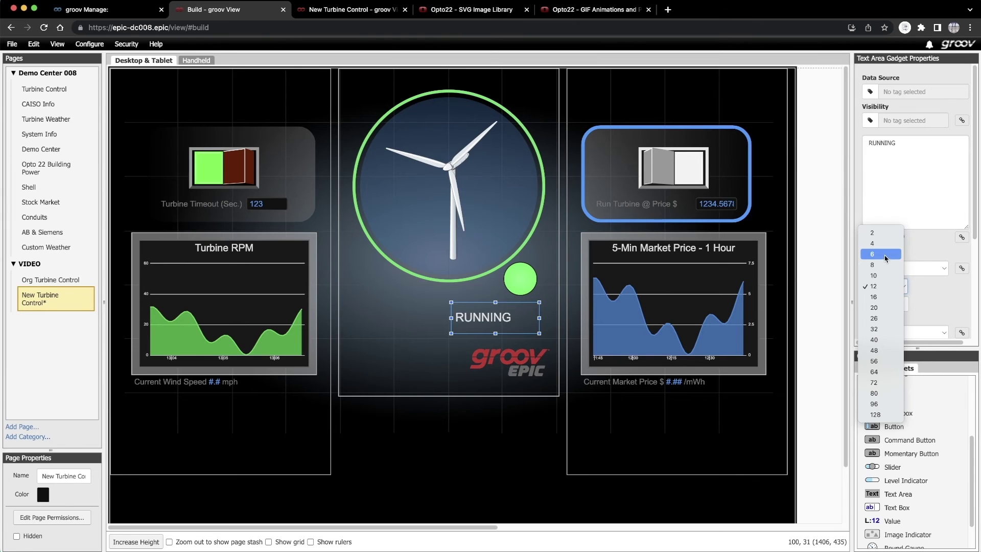
pyautogui.click(885, 254)
pyautogui.scroll(-1, 889, 250)
pyautogui.click(901, 238)
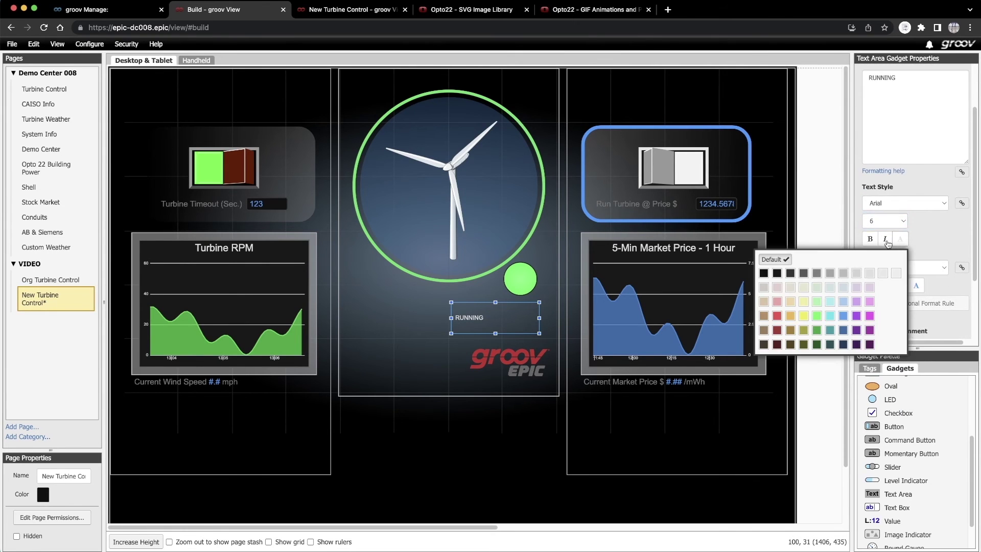
pyautogui.click(804, 274)
pyautogui.scroll(-3, 915, 245)
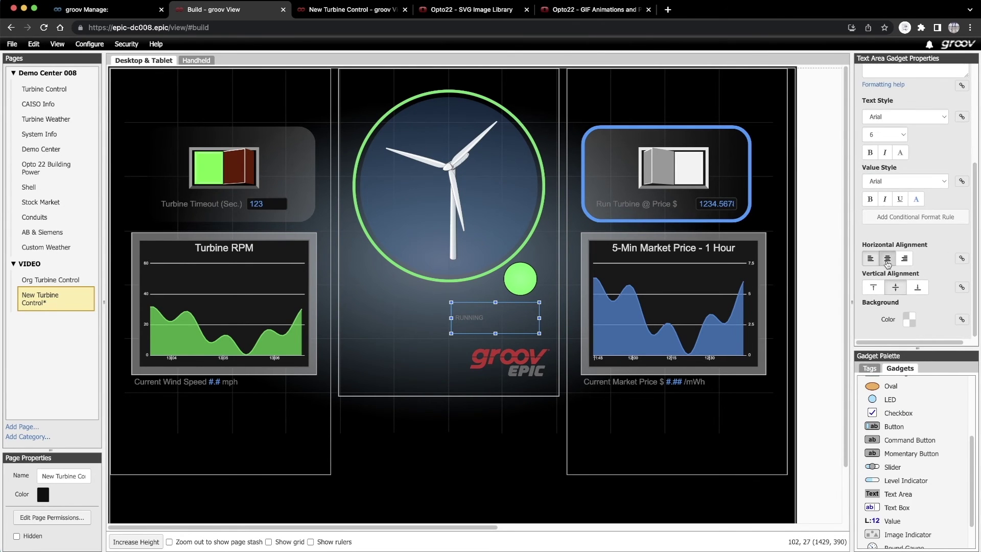
pyautogui.click(888, 258)
pyautogui.moveTo(494, 333); pyautogui.dragTo(521, 267)
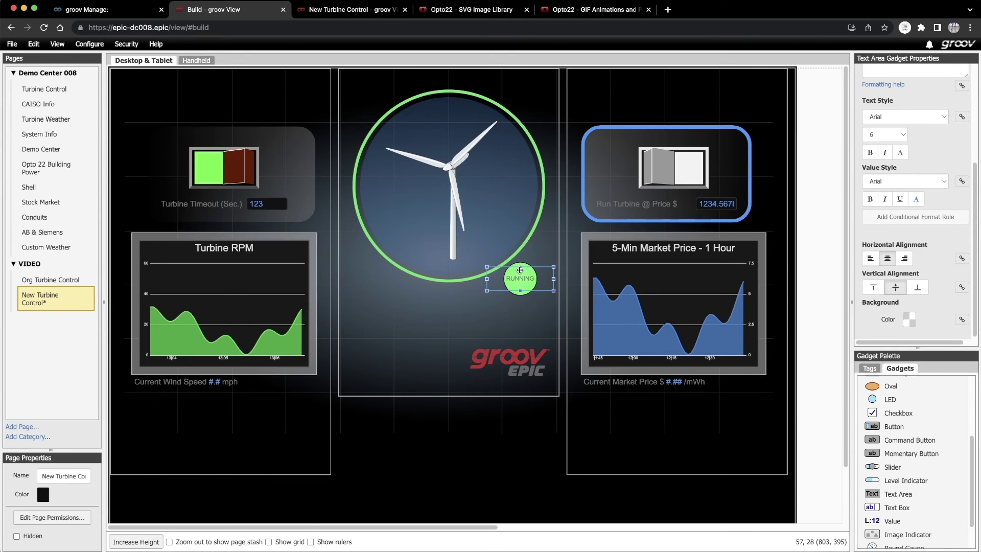
# - Duplicate the RUNNING label as AUTOPILOT and place it above the right switch
pyautogui.rightClick(519, 270)
pyautogui.click(534, 299)
pyautogui.press('super+v')
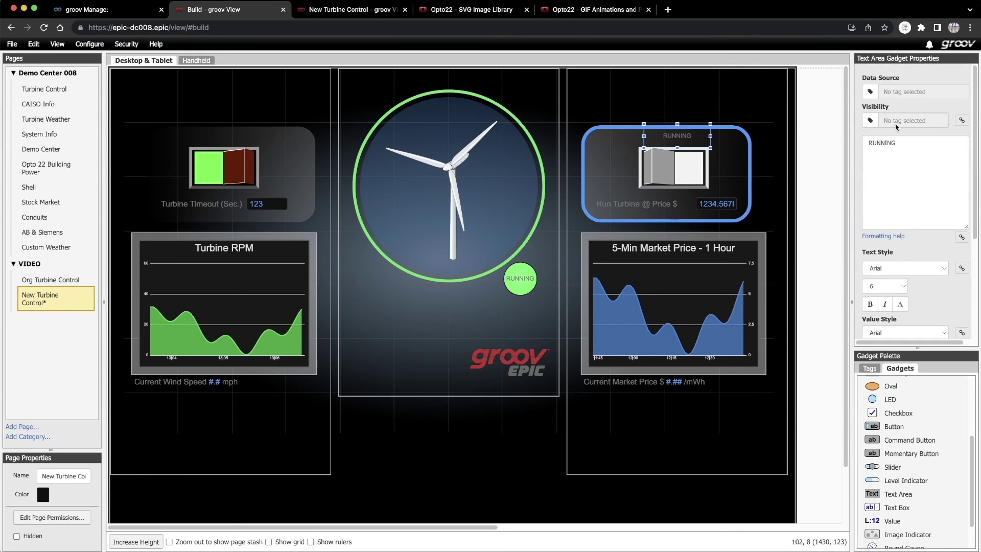
pyautogui.doubleClick(882, 144)
pyautogui.write('AUTOPILOT')
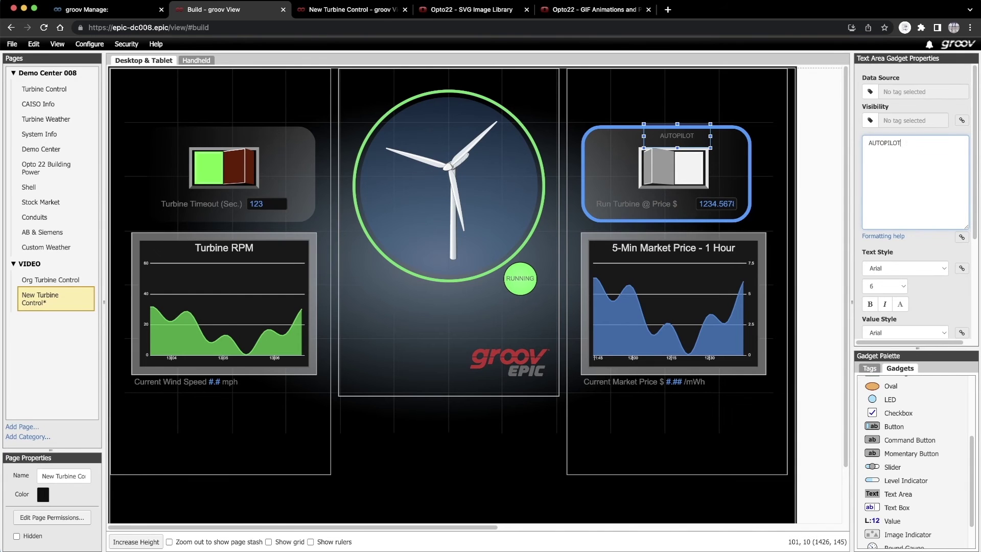
pyautogui.moveTo(674, 137); pyautogui.dragTo(667, 139)
# - Duplicate AUTOPILOT as MANUAL CONTROL above the left switch
pyautogui.rightClick(667, 139)
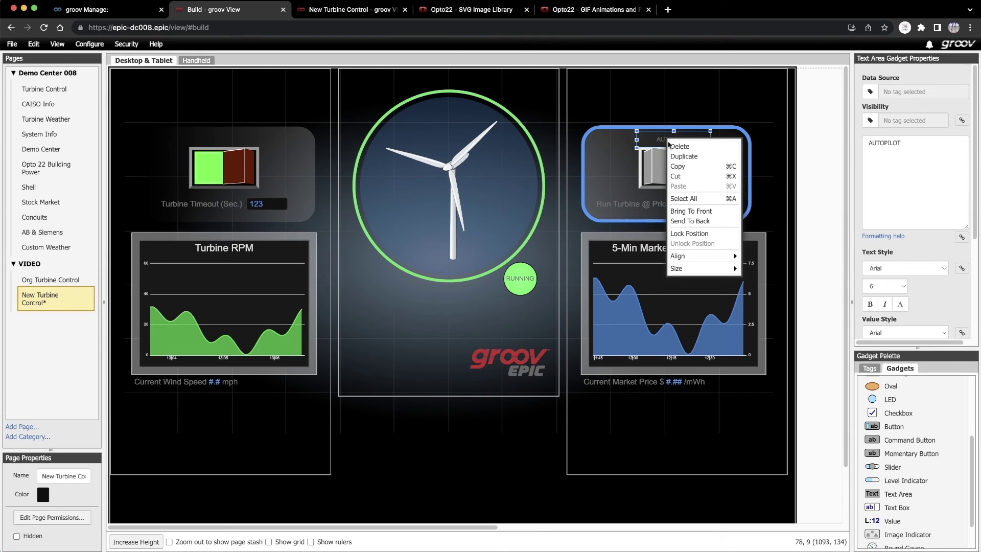
pyautogui.click(672, 156)
pyautogui.moveTo(146, 488); pyautogui.dragTo(231, 137)
pyautogui.doubleClick(884, 143)
pyautogui.write('MANUAL CONTROL')
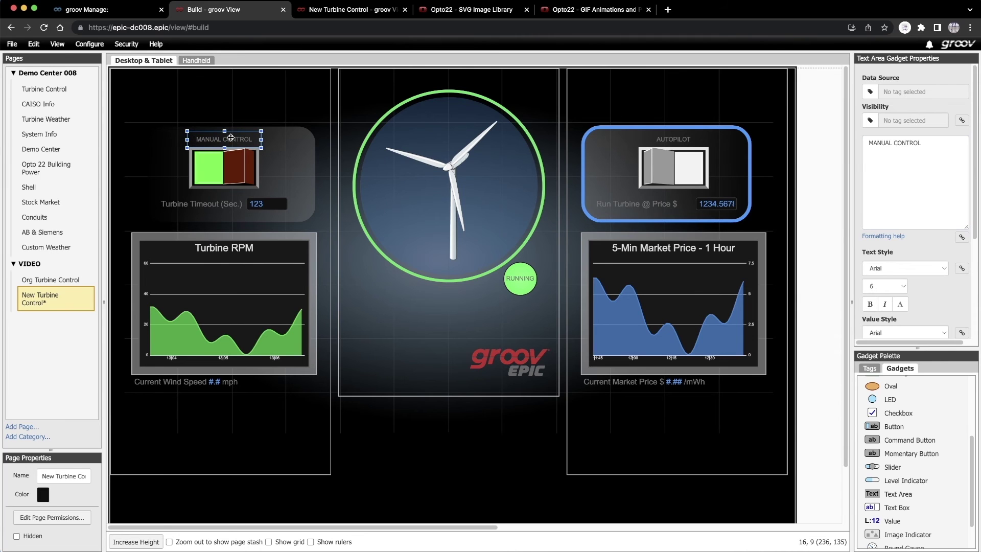
pyautogui.rightClick(230, 137)
pyautogui.click(240, 156)
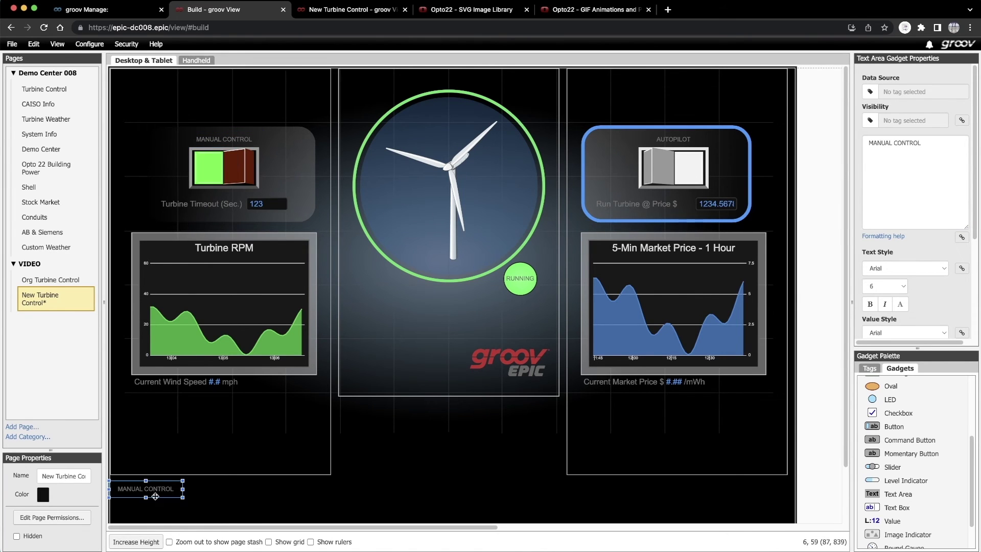
# - Turn a copy into an AUTO label at size 8 on the right of the right switch
pyautogui.moveTo(163, 480); pyautogui.dragTo(753, 169)
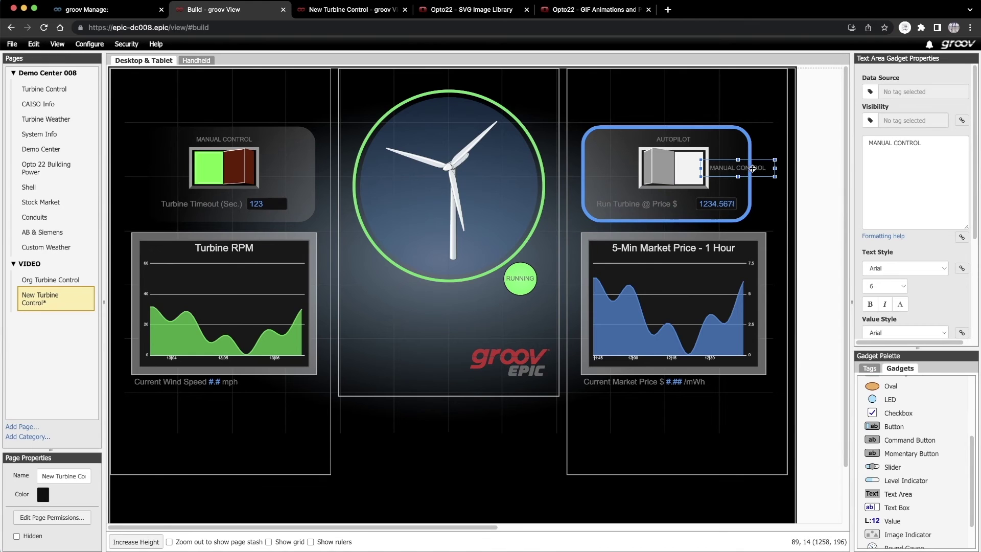
pyautogui.tripleClick(930, 142)
pyautogui.write('AUTO')
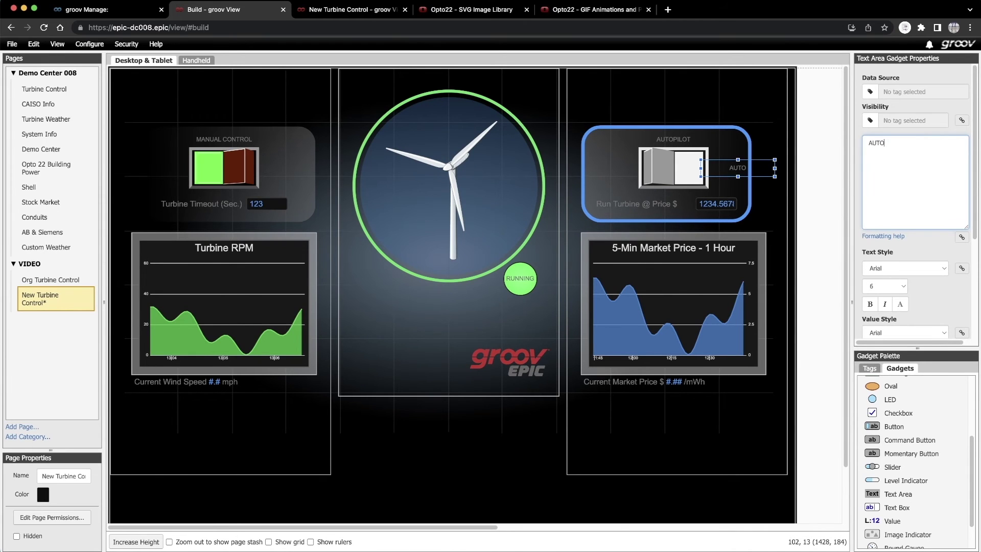
pyautogui.click(898, 281)
pyautogui.click(879, 301)
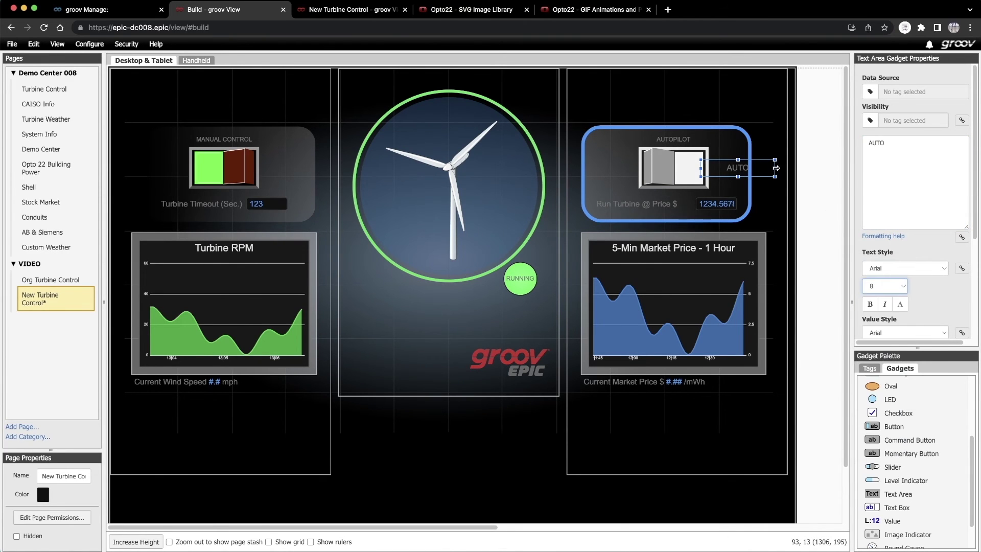
pyautogui.moveTo(776, 168); pyautogui.dragTo(734, 168)
# - Duplicate it as a MANUAL label to the left of the right switch
pyautogui.rightClick(734, 169)
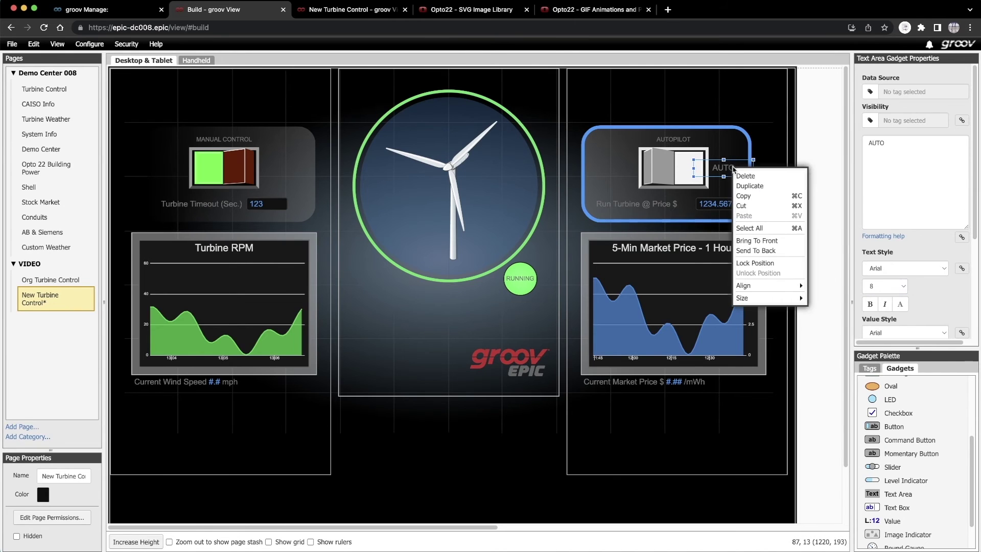
pyautogui.click(750, 186)
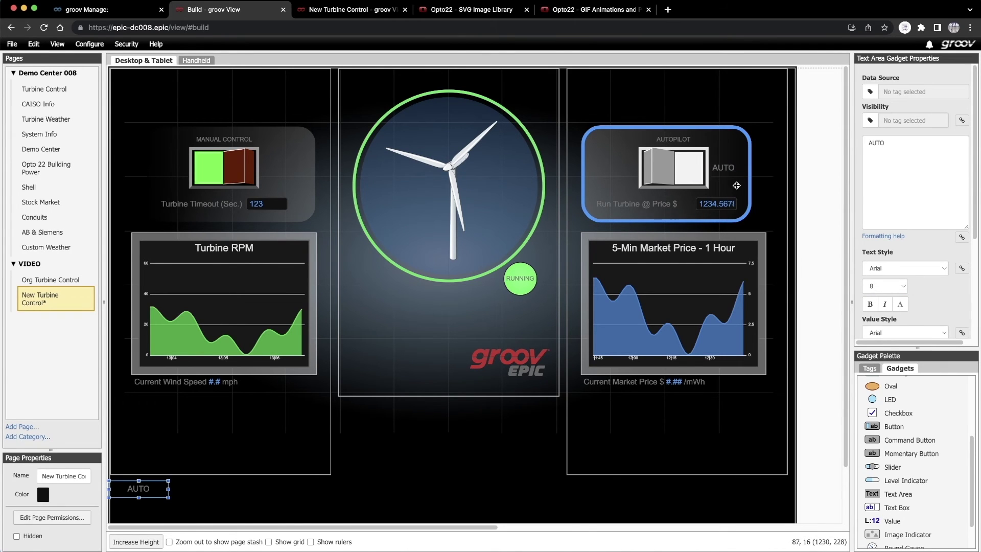
pyautogui.moveTo(168, 483); pyautogui.dragTo(668, 158)
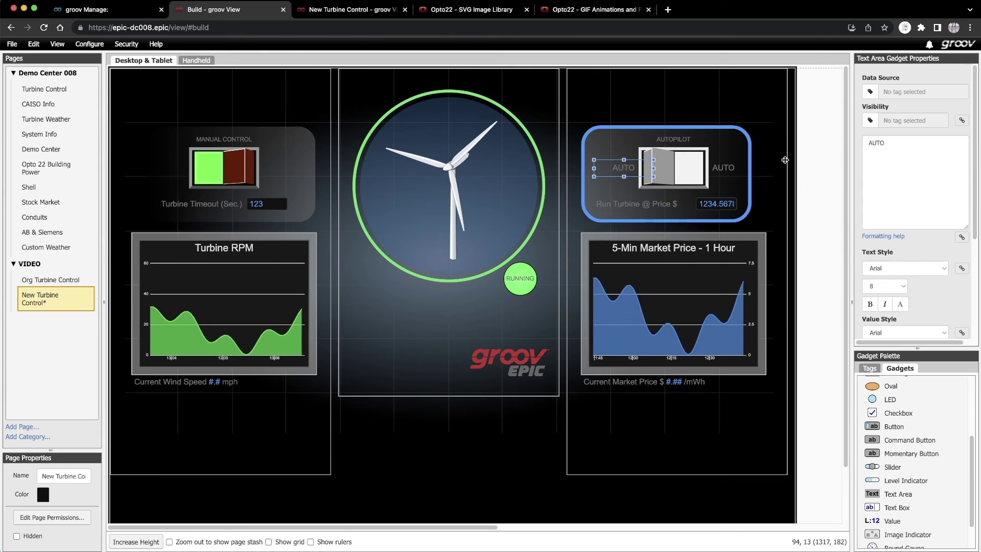
pyautogui.write('MANUAL')
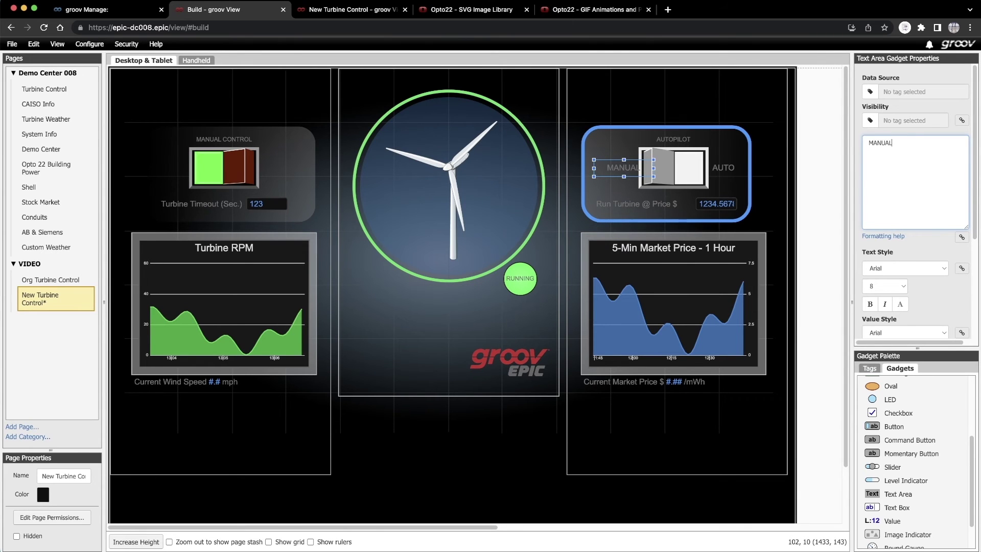
pyautogui.moveTo(617, 169); pyautogui.dragTo(610, 171)
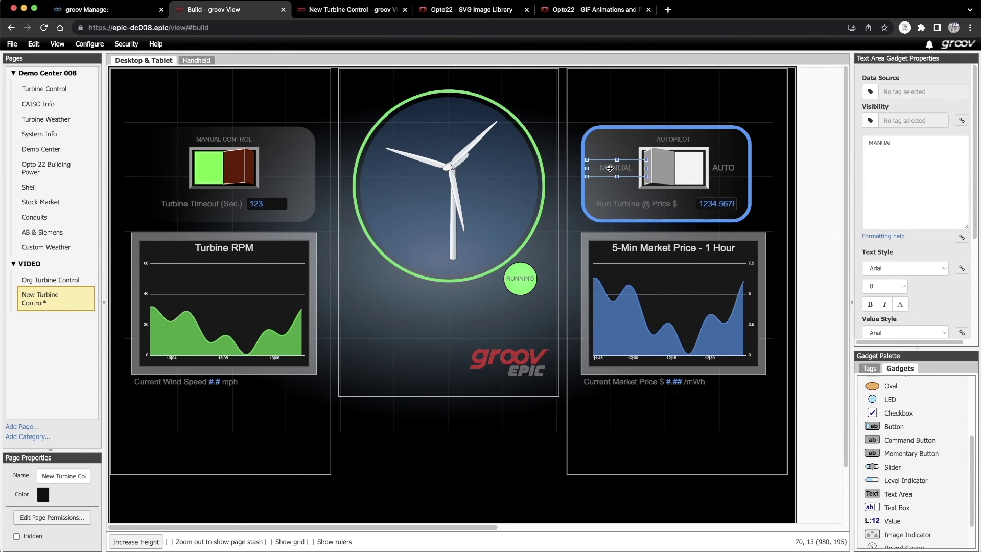
# - Duplicate it as a RUN label to the left of the left switch
pyautogui.rightClick(610, 171)
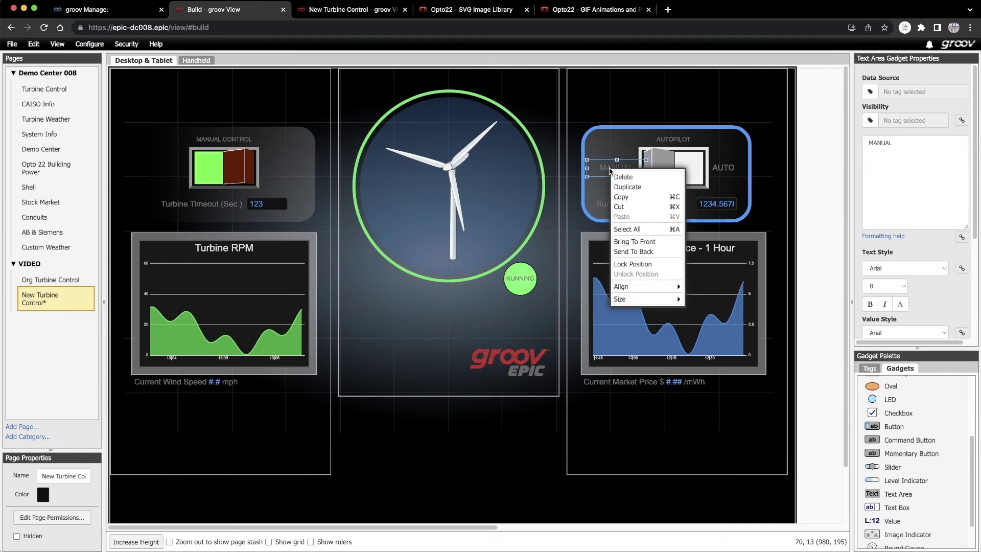
pyautogui.click(630, 187)
pyautogui.moveTo(893, 144); pyautogui.dragTo(863, 148)
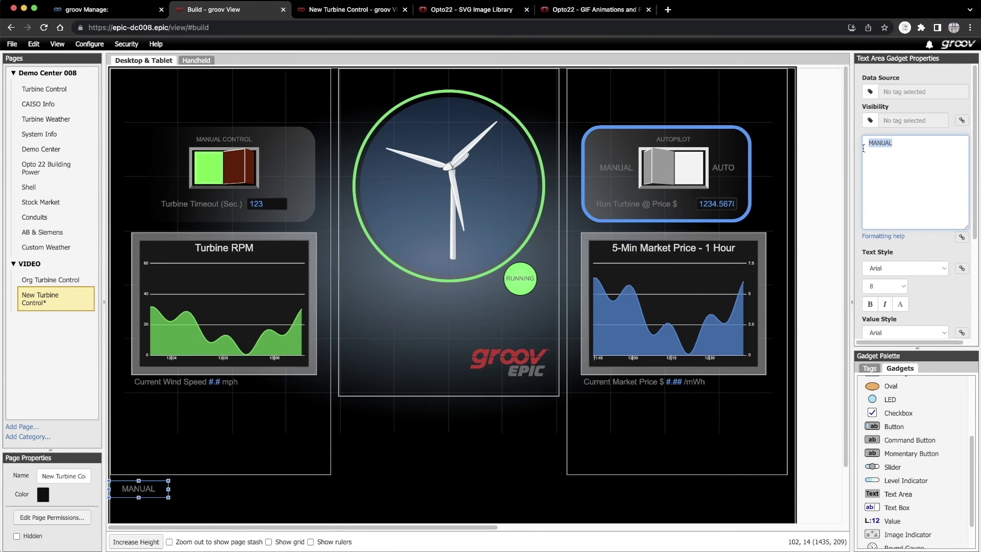
pyautogui.write('RUN')
pyautogui.moveTo(135, 485); pyautogui.dragTo(174, 169)
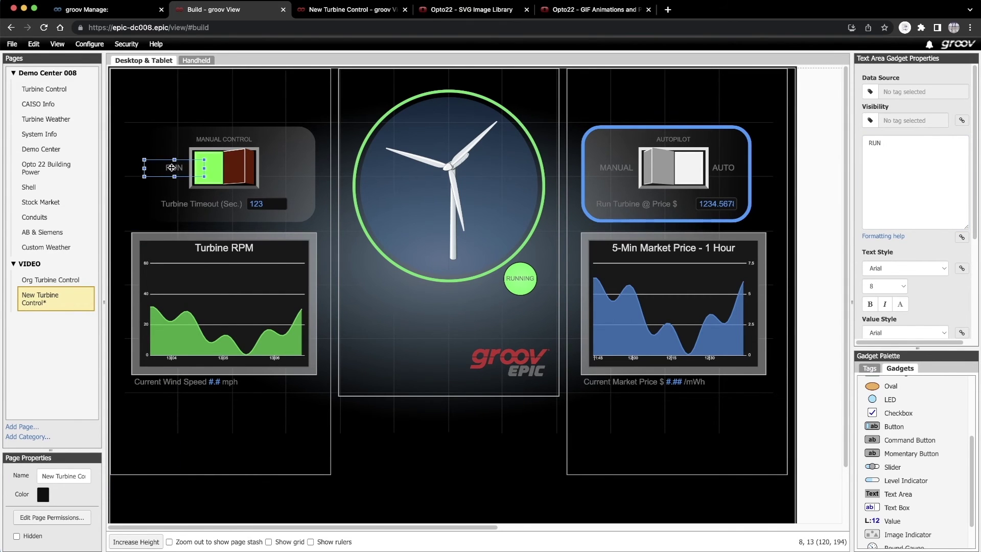
# - Duplicate it as a STOP label right beside the left switch
pyautogui.rightClick(172, 168)
pyautogui.click(190, 182)
pyautogui.moveTo(135, 488); pyautogui.dragTo(296, 159)
pyautogui.tripleClick(887, 148)
pyautogui.write('STOP')
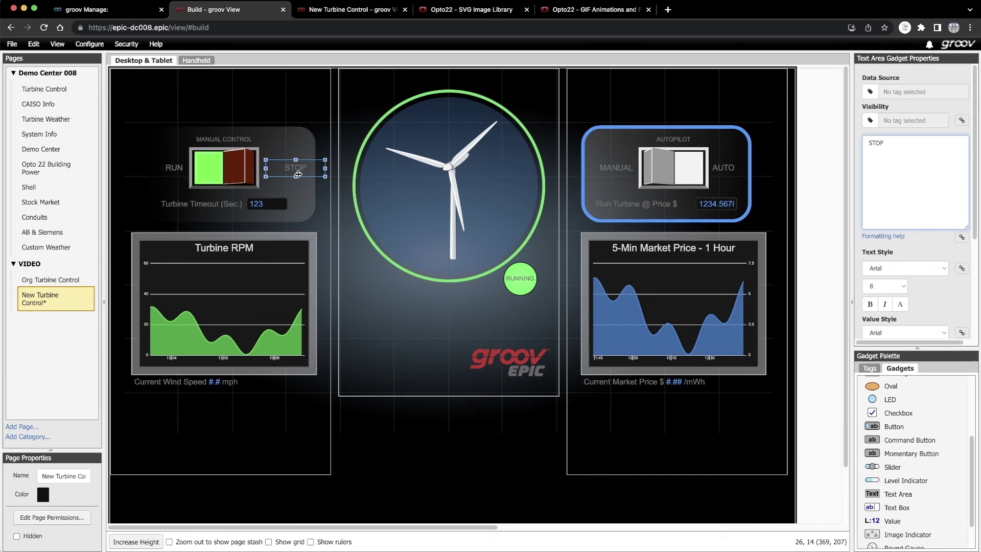
pyautogui.moveTo(303, 170); pyautogui.dragTo(283, 170)
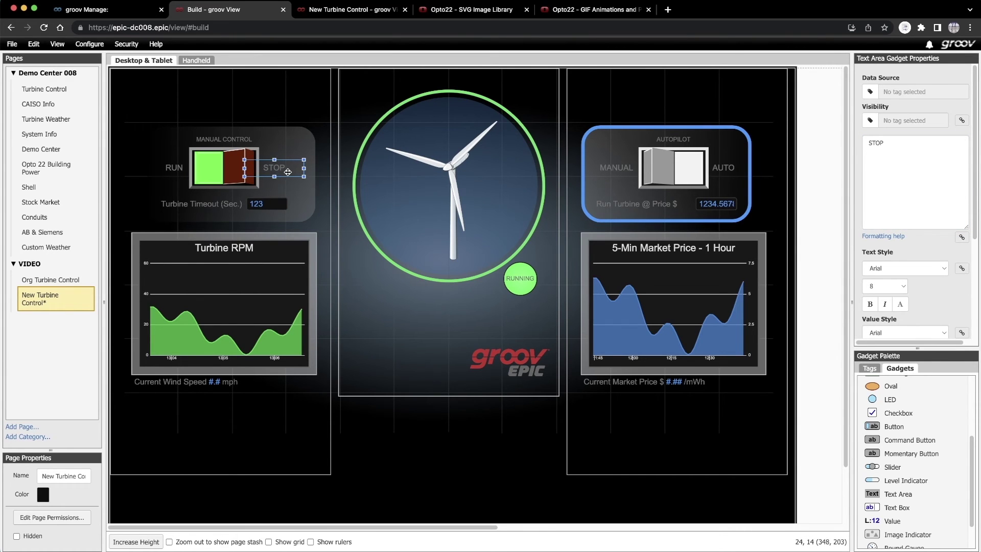
# - Bring the left and right switches to the front and adjust the Run Turbine box stacking
pyautogui.rightClick(224, 167)
pyautogui.rightClick(225, 162)
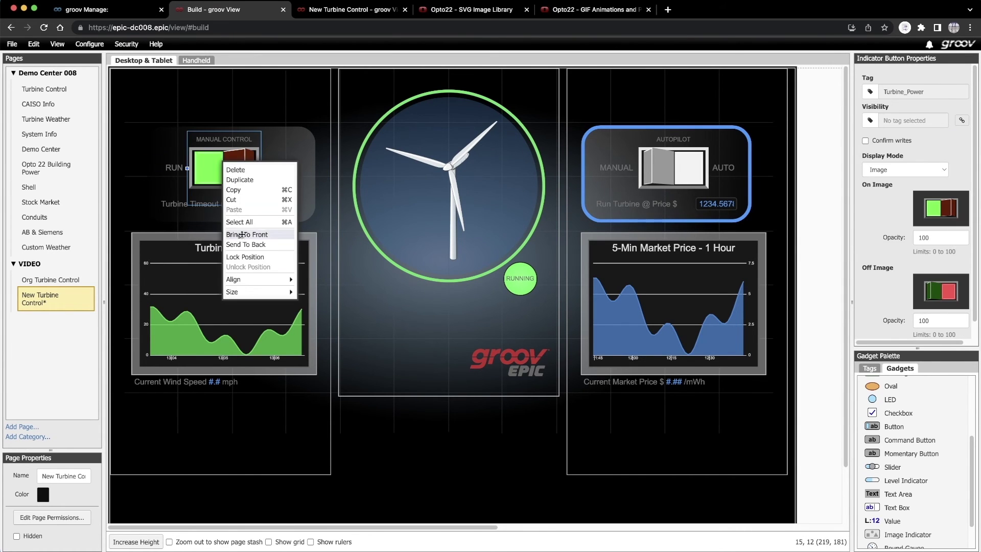
pyautogui.click(179, 206)
pyautogui.rightClick(179, 206)
pyautogui.click(667, 173)
pyautogui.rightClick(667, 174)
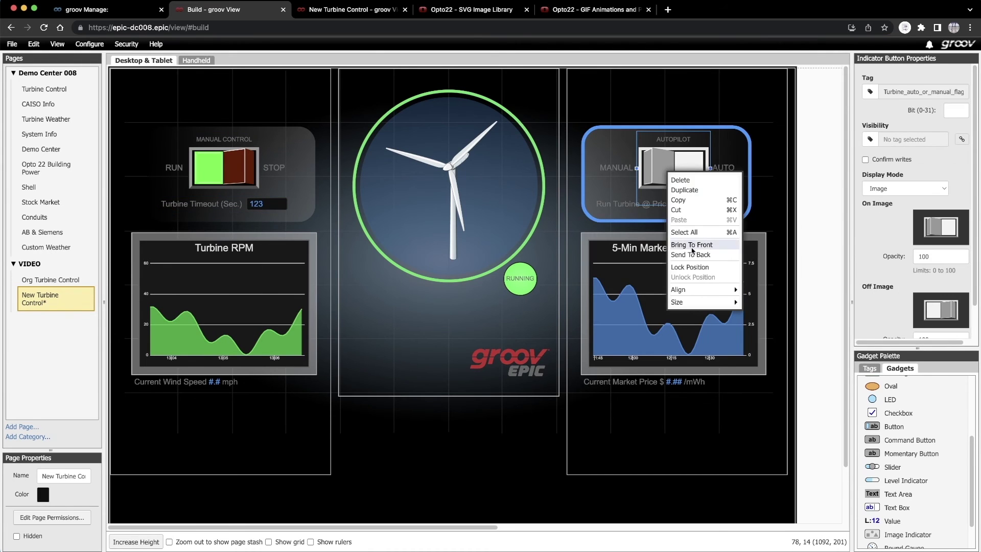
pyautogui.click(617, 205)
pyautogui.rightClick(616, 205)
pyautogui.click(639, 234)
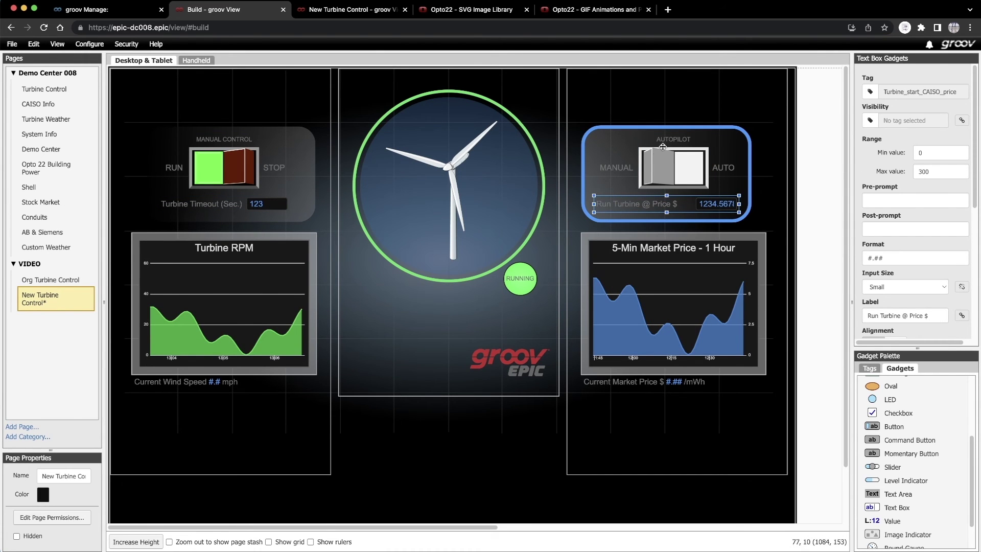
pyautogui.click(617, 169)
pyautogui.rightClick(619, 168)
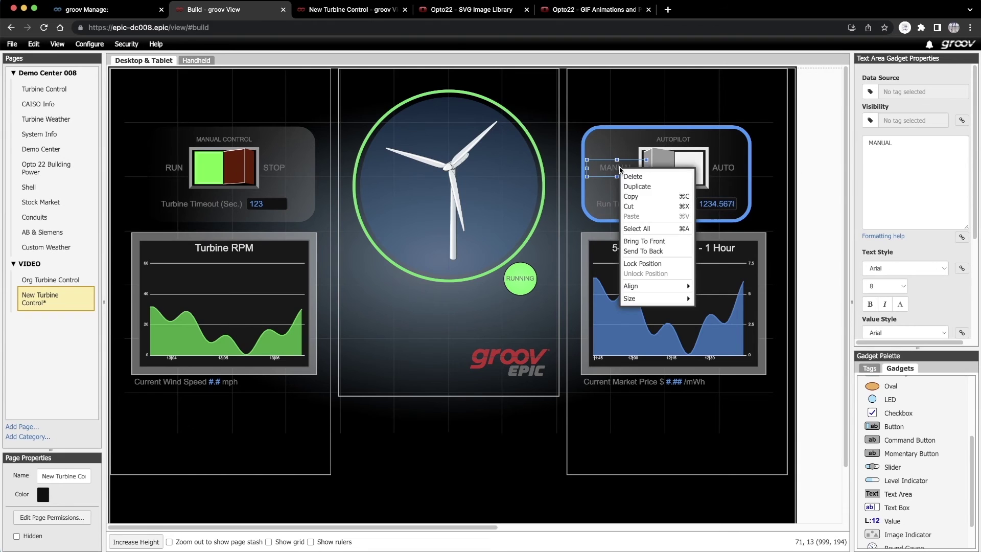
# - Duplicate the MANUAL label and change the copy to bold italic 'EPIC TURBINE' at size 26
pyautogui.click(643, 183)
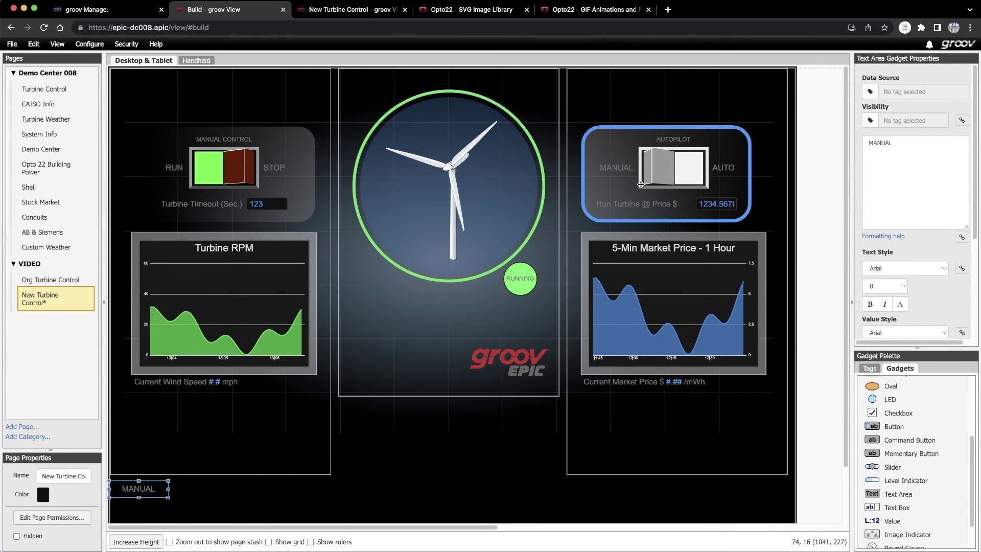
pyautogui.moveTo(925, 146); pyautogui.dragTo(872, 139)
pyautogui.write('EP')
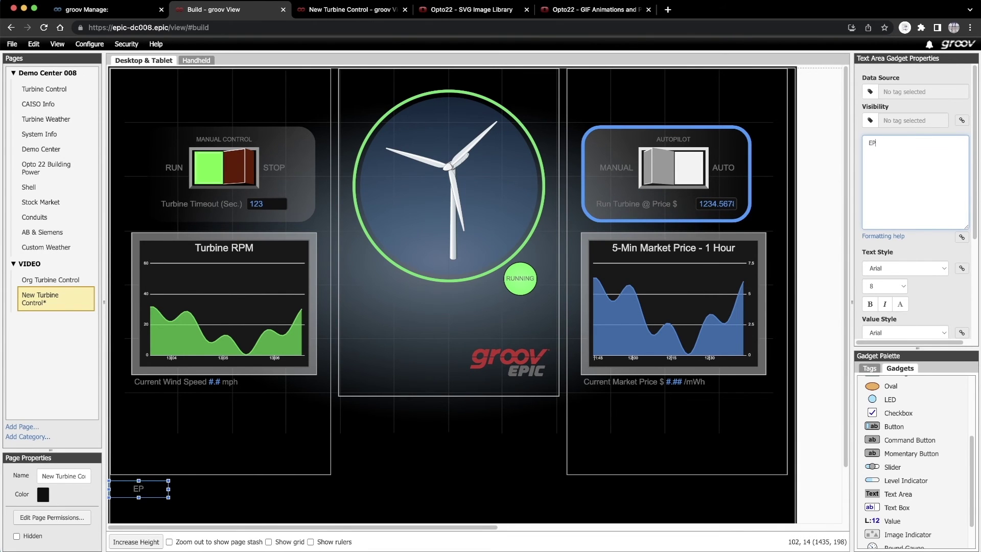
pyautogui.write('IC TURBINE')
pyautogui.scroll(-1, 905, 265)
pyautogui.click(870, 288)
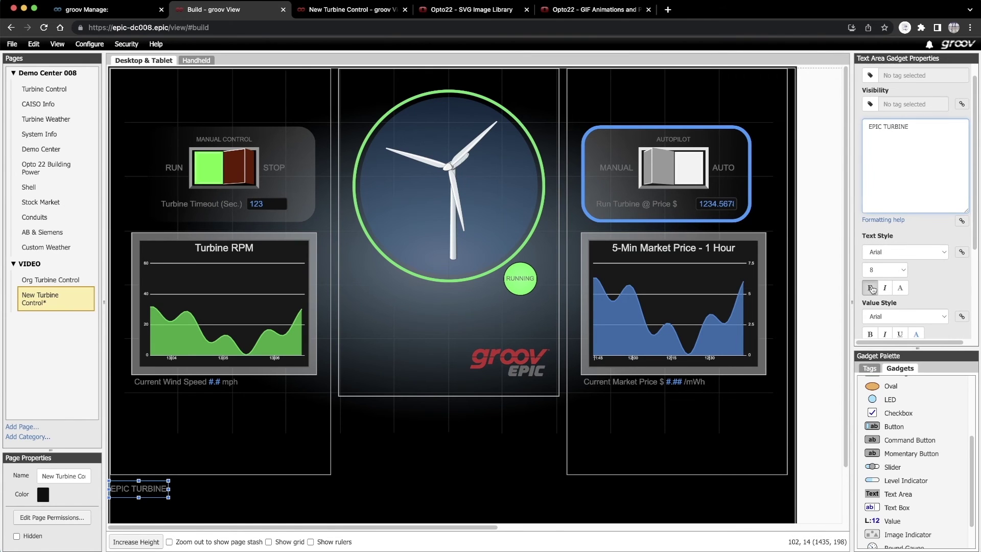
pyautogui.click(884, 288)
pyautogui.click(903, 271)
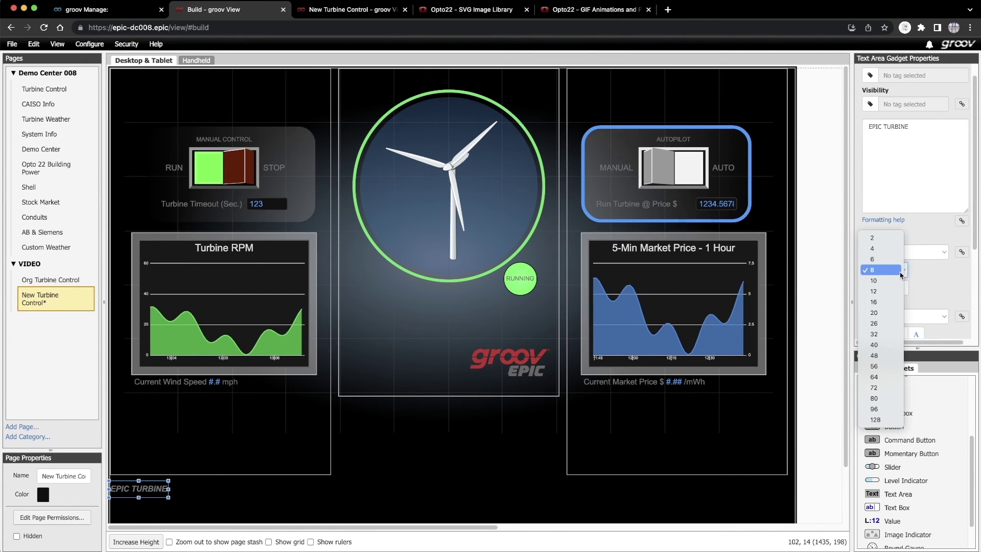
pyautogui.click(881, 324)
# - Move the EPIC TURBINE title to the page's top-left and widen it to fit
pyautogui.moveTo(138, 488); pyautogui.dragTo(326, 96)
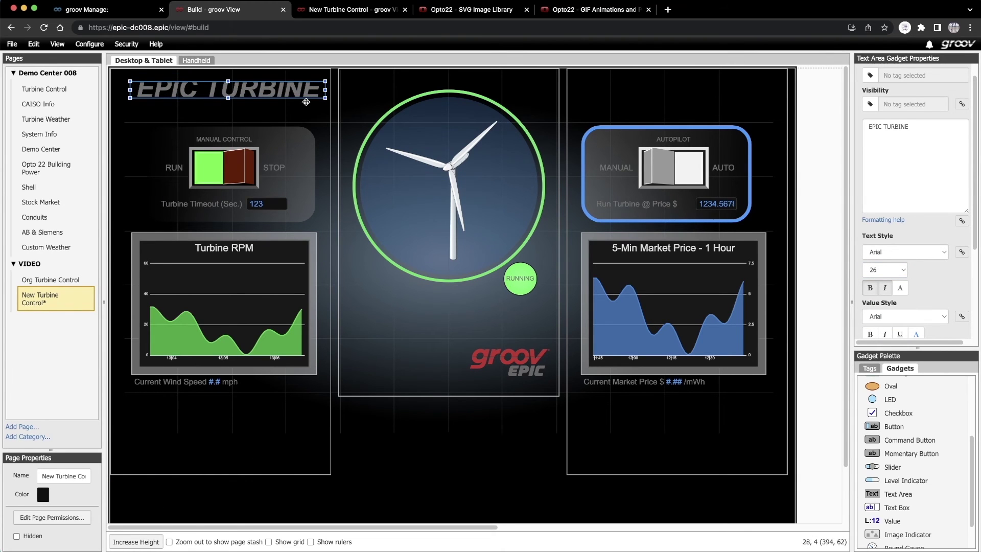
pyautogui.click(228, 106)
pyautogui.moveTo(228, 105); pyautogui.dragTo(228, 100)
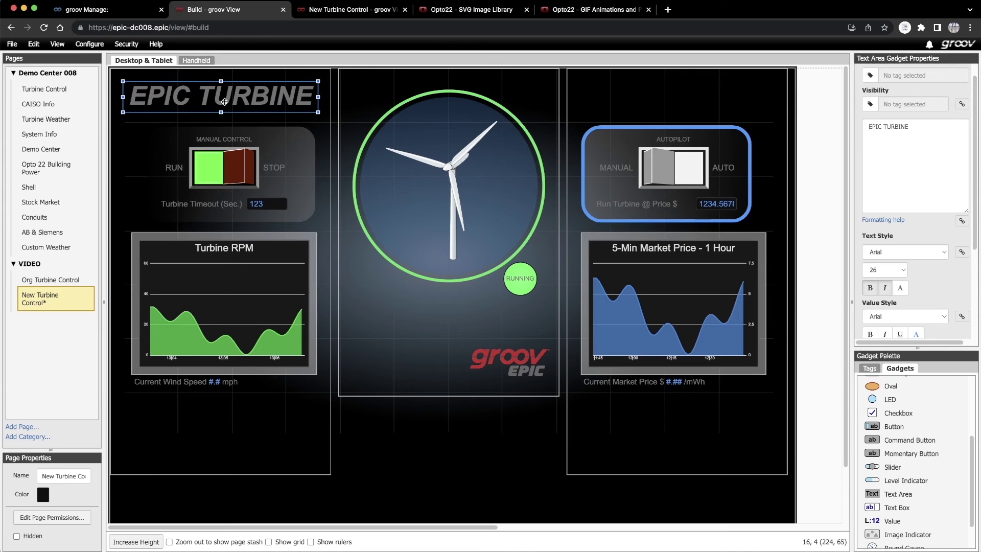
# - Save all changes to the page
pyautogui.click(12, 44)
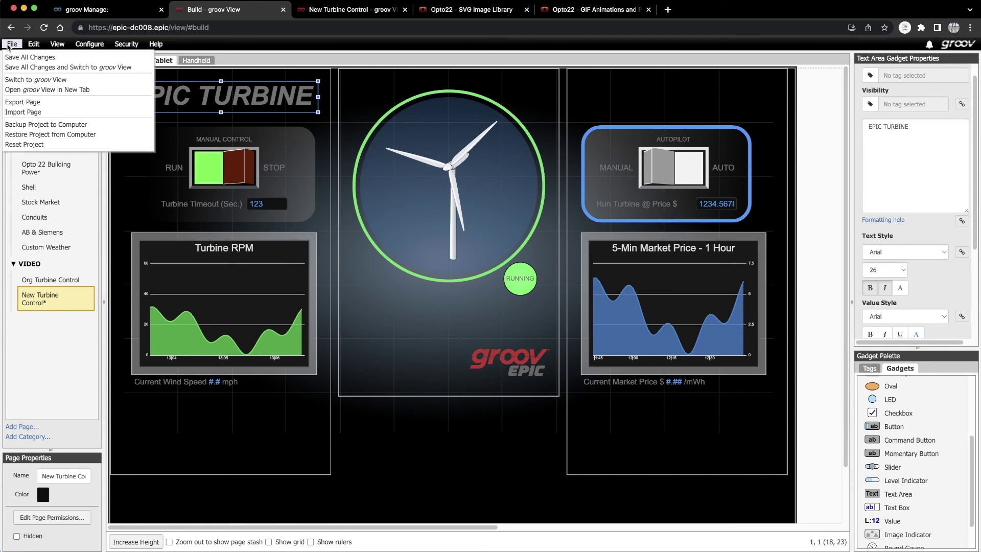
pyautogui.click(30, 58)
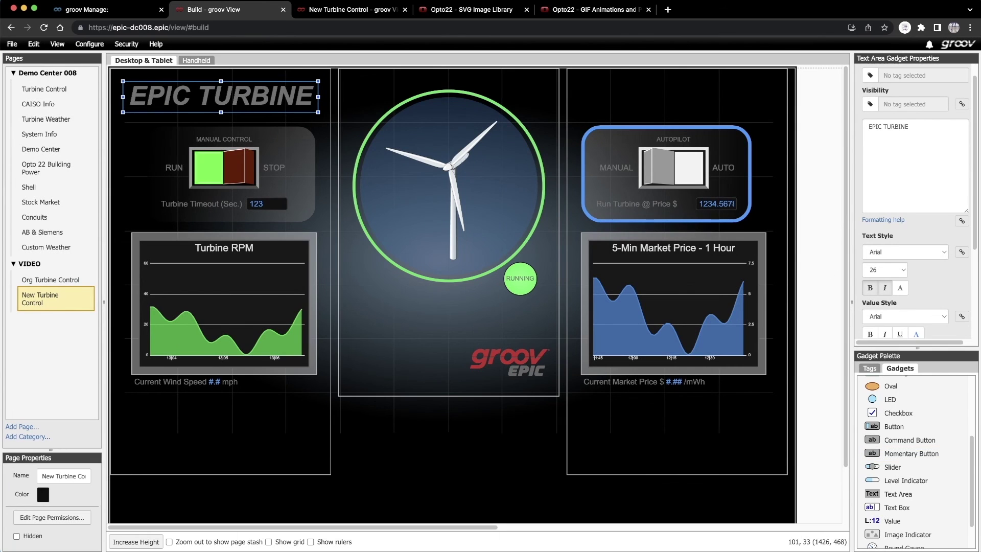
pyautogui.moveTo(973, 494)
pyautogui.mouseDown()
pyautogui.moveTo(966, 519)
pyautogui.moveTo(959, 506)
pyautogui.mouseUp()
pyautogui.scroll(5, 959, 506)
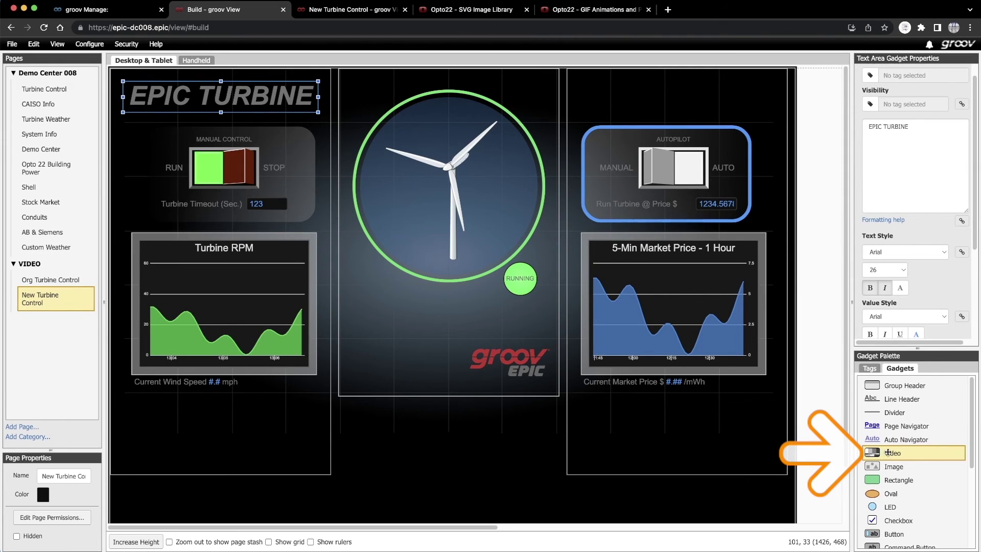
# - Add a Video gadget with the pasted camera URL, proxied through groov
pyautogui.moveTo(889, 453); pyautogui.dragTo(403, 257)
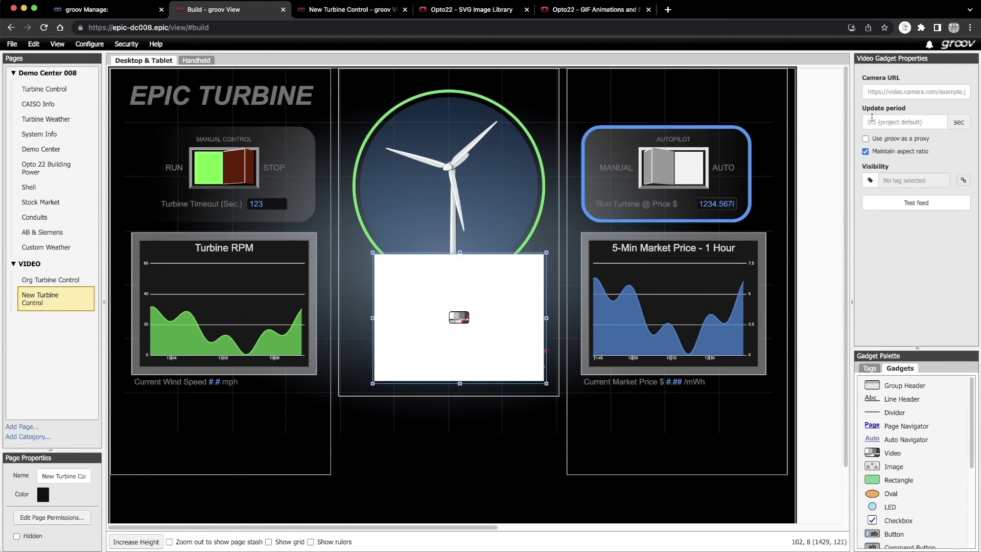
pyautogui.click(875, 92)
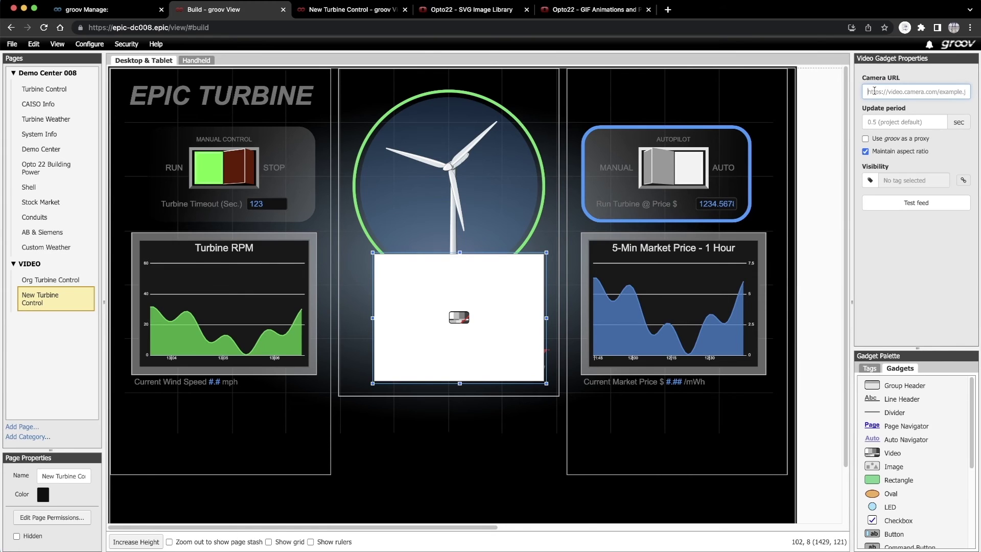
pyautogui.press('super+v')
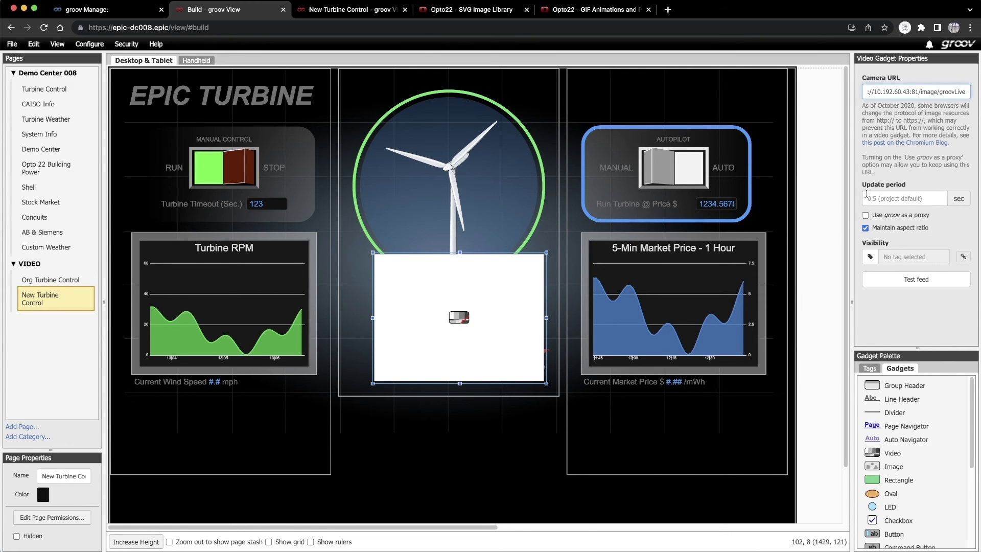
pyautogui.click(866, 216)
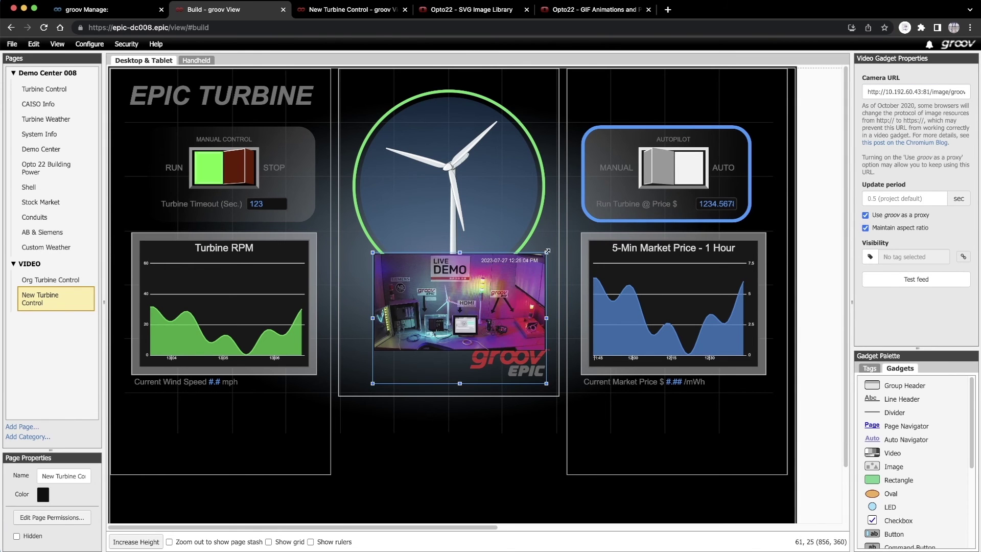
# - Shrink the video feed and place it beside the groov EPIC logo
pyautogui.moveTo(546, 253); pyautogui.dragTo(505, 288)
pyautogui.moveTo(430, 335); pyautogui.dragTo(397, 348)
pyautogui.moveTo(494, 358); pyautogui.dragTo(500, 358)
pyautogui.click(445, 350)
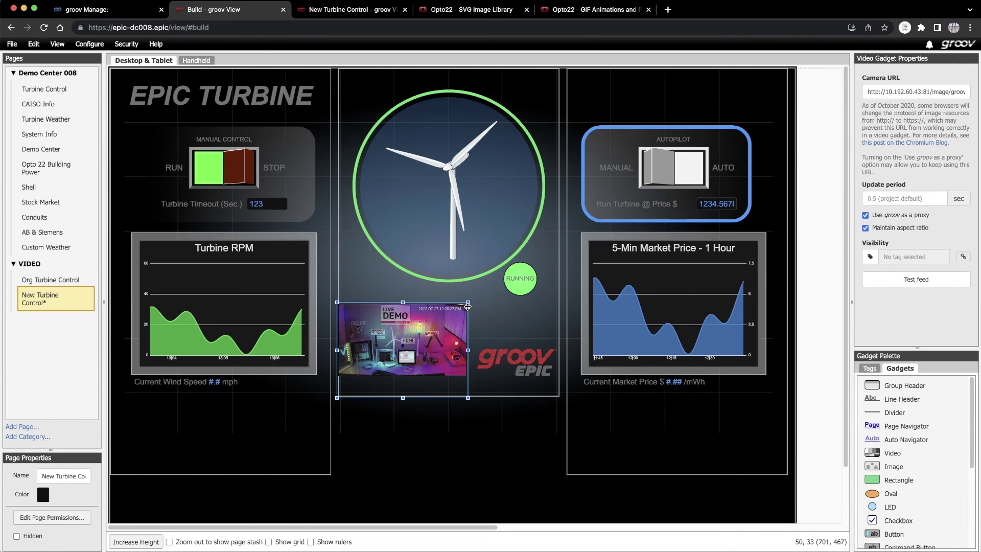
# - Unlock and delete the left background panel
pyautogui.rightClick(329, 427)
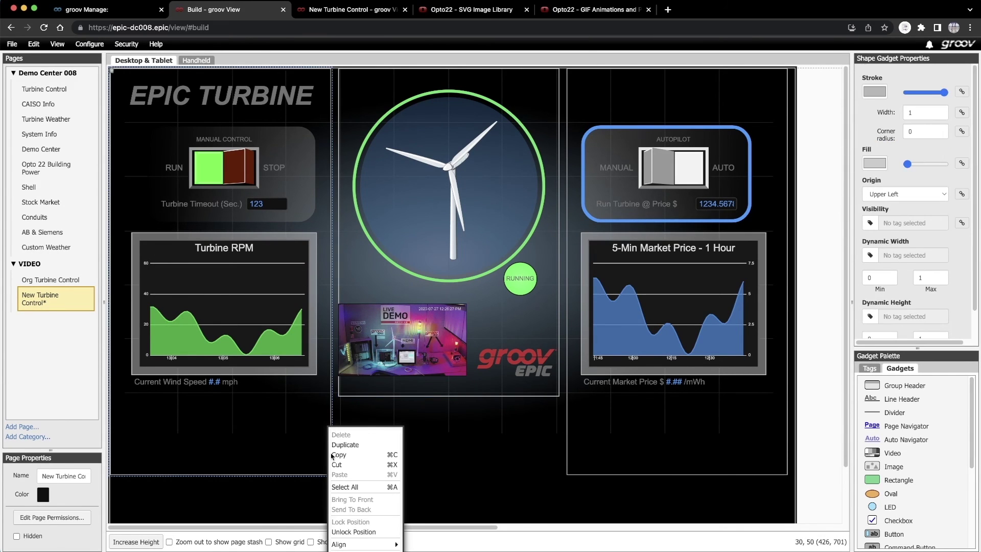
pyautogui.click(353, 532)
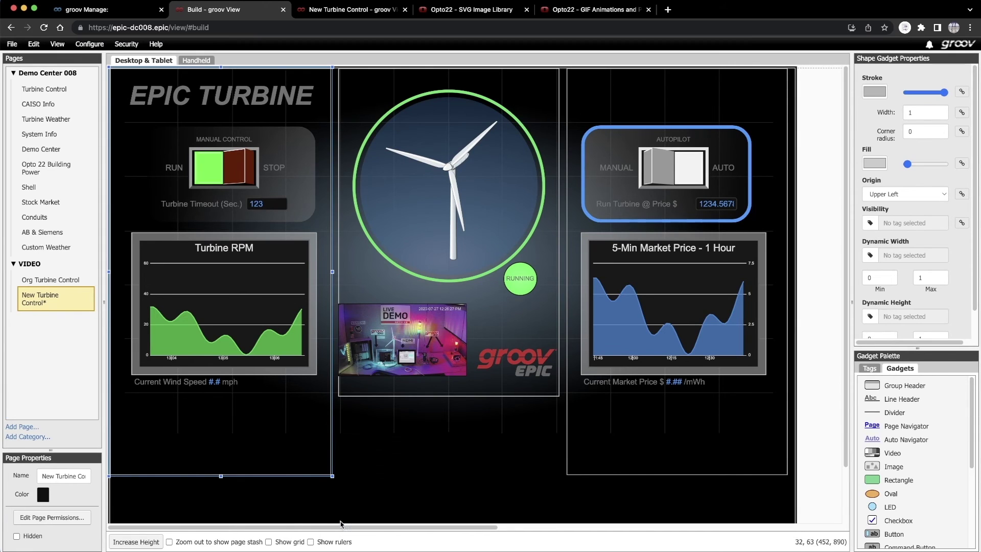
pyautogui.rightClick(324, 463)
pyautogui.click(337, 430)
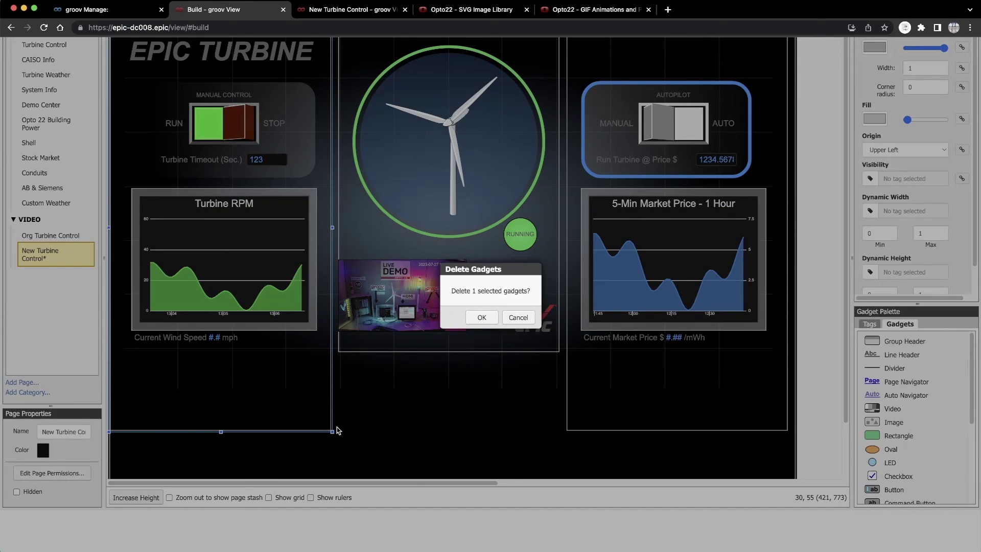
pyautogui.click(482, 318)
# - Unlock and delete the centre background panel
pyautogui.click(379, 393)
pyautogui.click(505, 395)
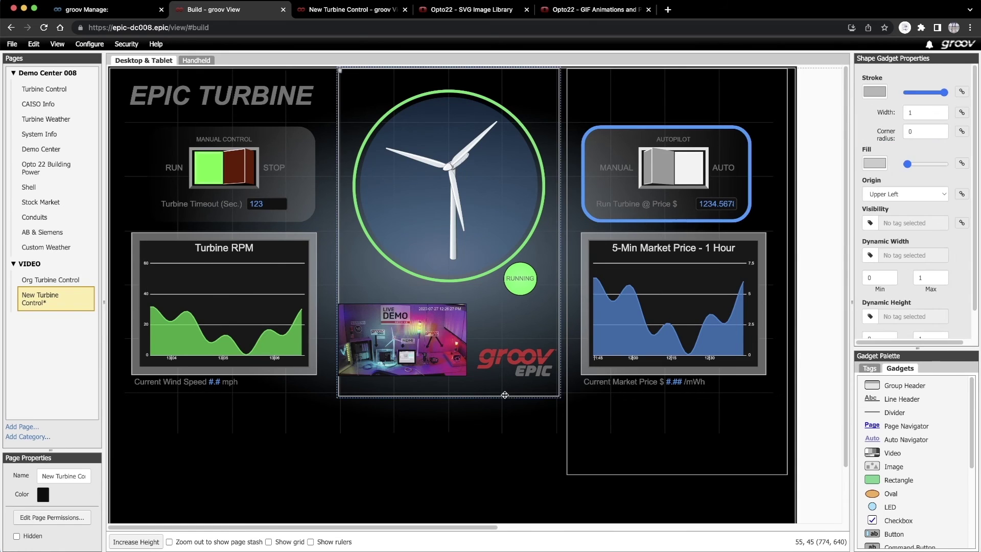
pyautogui.rightClick(505, 395)
pyautogui.click(505, 395)
pyautogui.rightClick(504, 397)
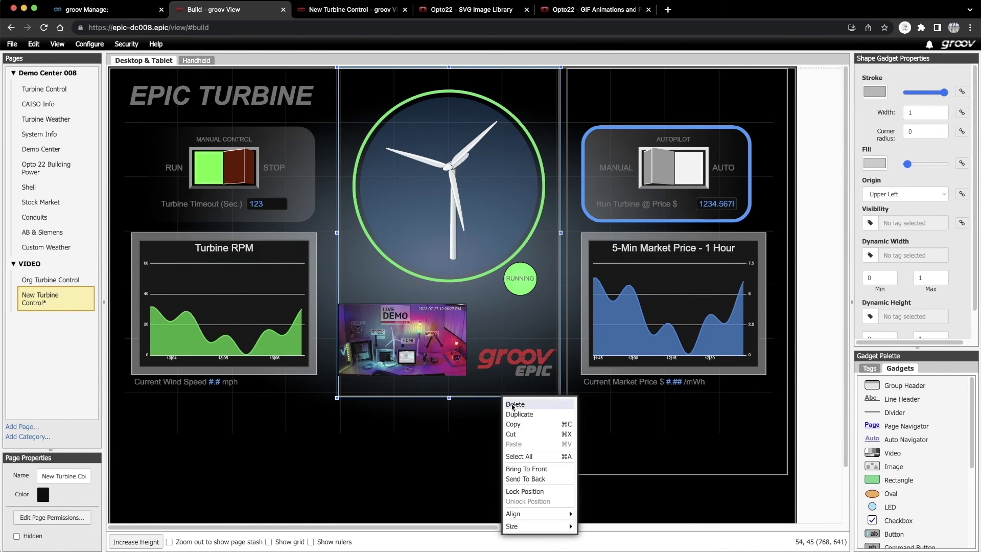
pyautogui.click(513, 404)
pyautogui.click(482, 438)
# - Unlock and delete the right background panel
pyautogui.rightClick(566, 434)
pyautogui.click(567, 468)
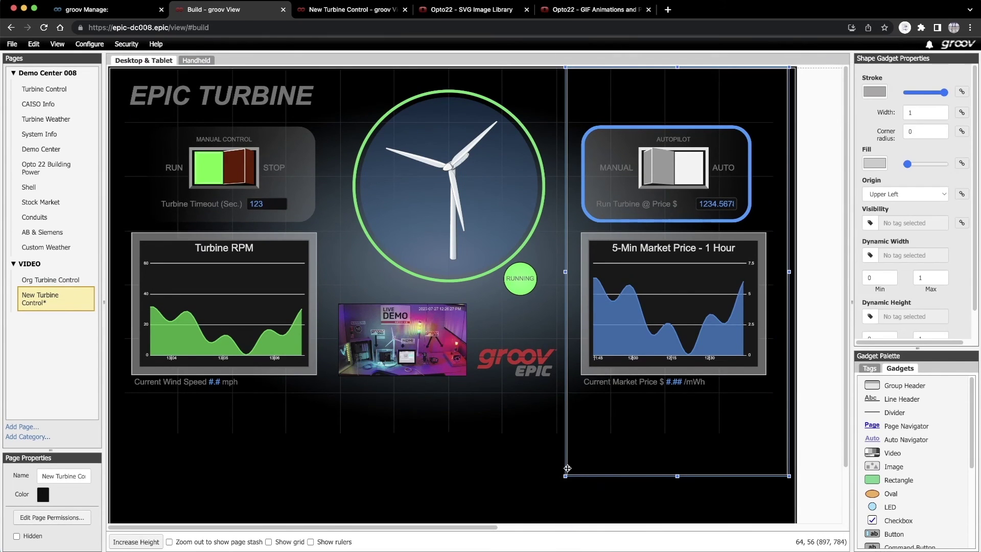
pyautogui.rightClick(567, 468)
pyautogui.click(580, 430)
pyautogui.click(476, 316)
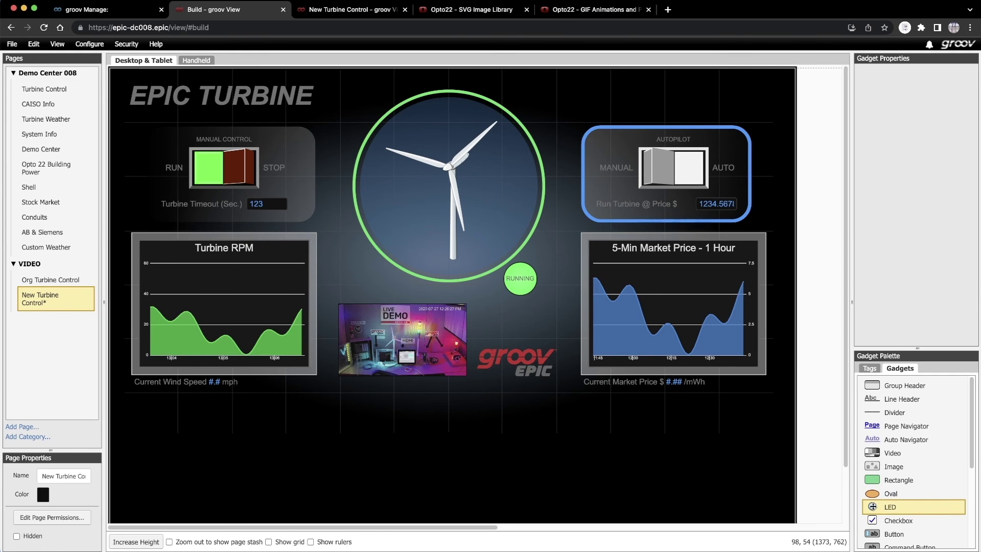
# - Place an LED at the top right and tie it to the Stacklight_Red tag
pyautogui.moveTo(886, 506); pyautogui.dragTo(611, 86)
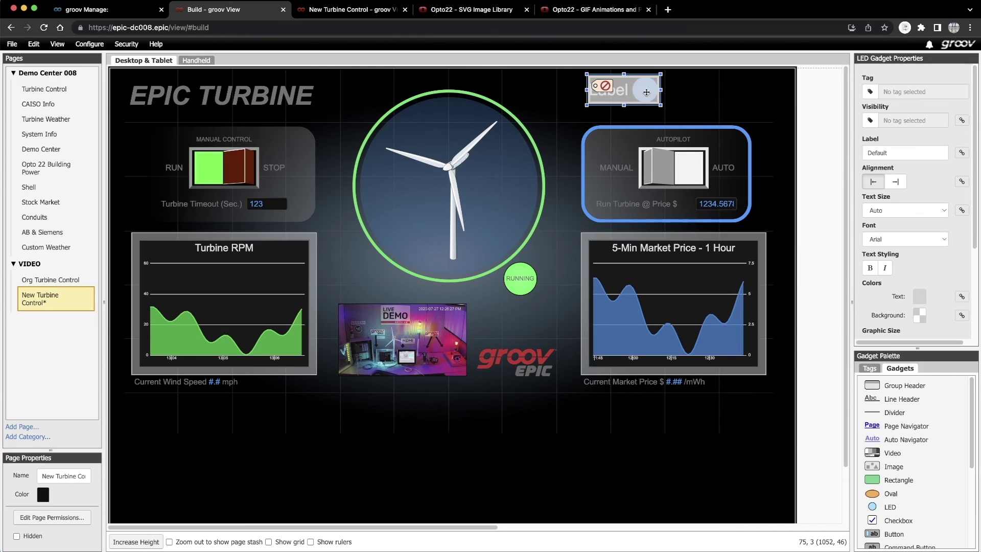
pyautogui.click(870, 92)
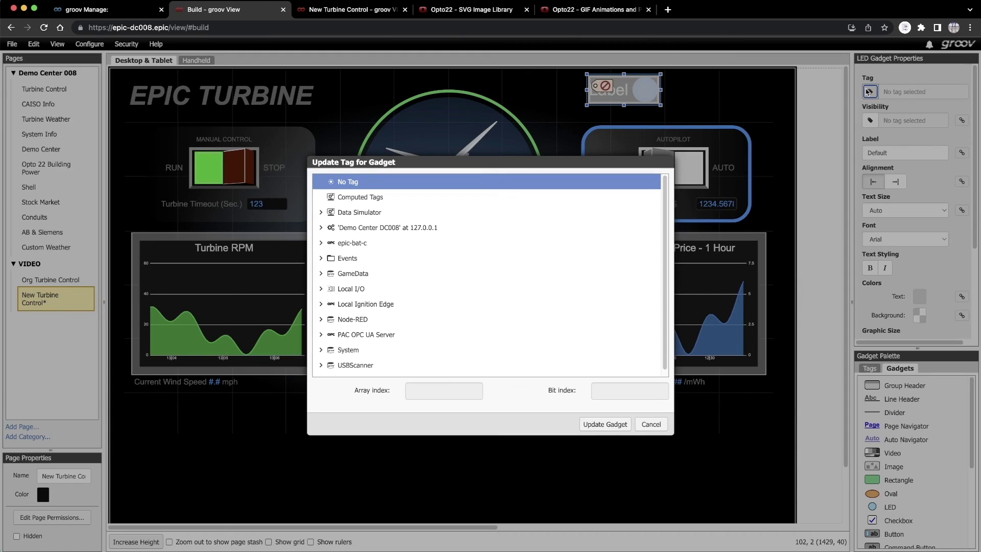
pyautogui.click(321, 228)
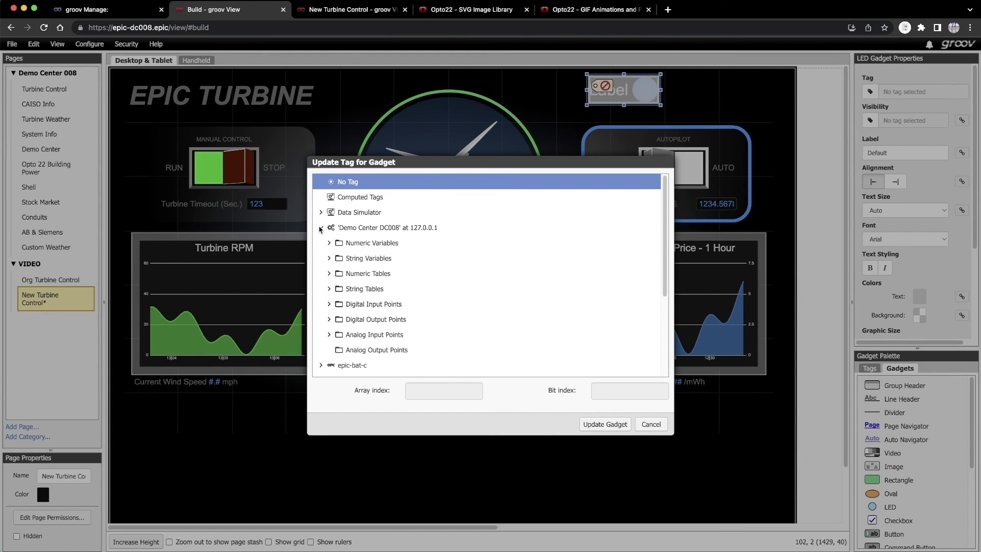
pyautogui.click(329, 320)
pyautogui.scroll(-6, 647, 335)
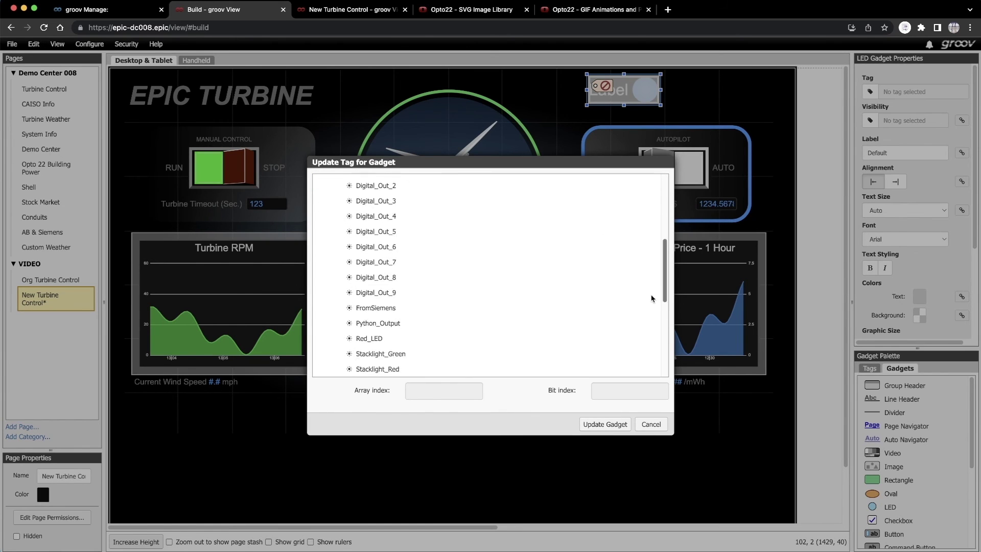
pyautogui.click(376, 248)
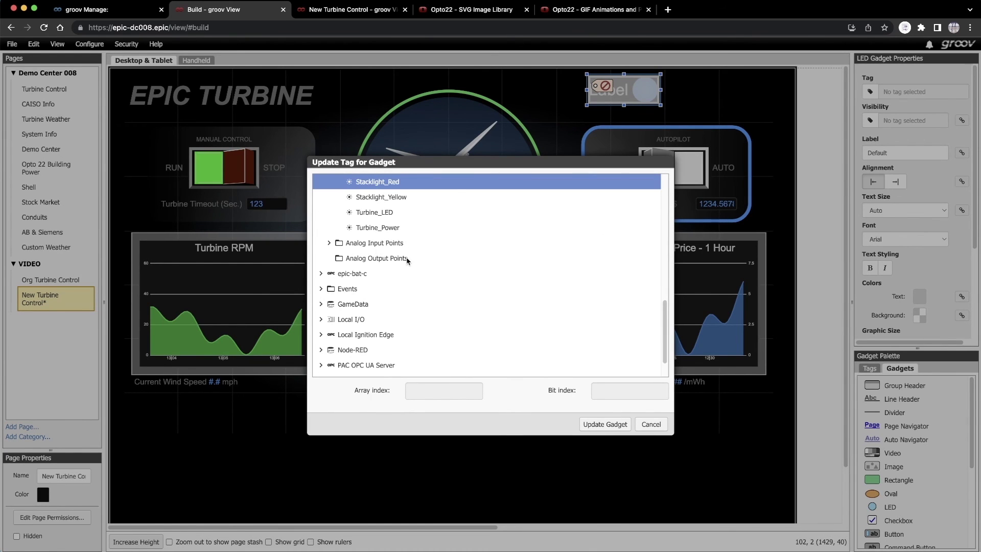
pyautogui.click(603, 424)
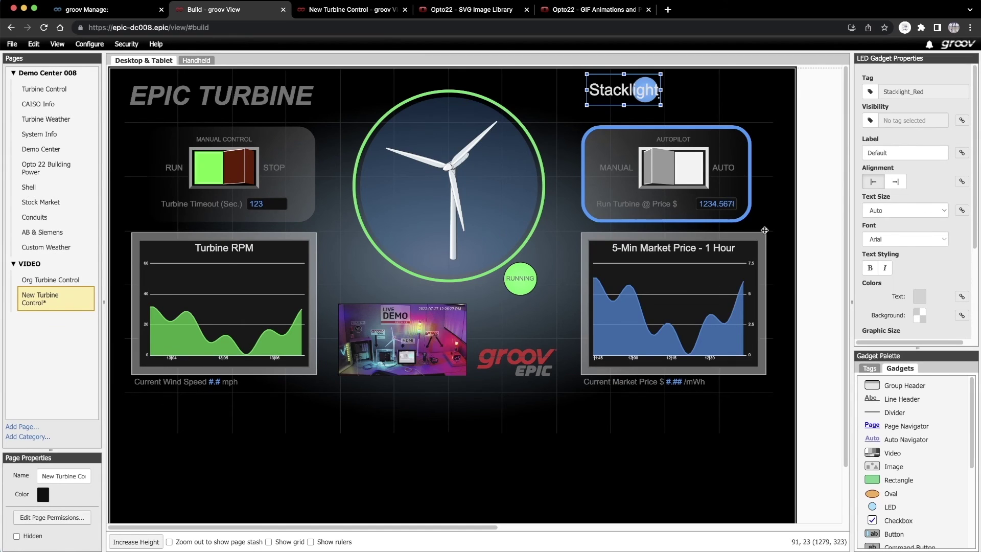
# - Clear the LED's label and give it a fixed size of 4 instead of auto size
pyautogui.doubleClick(896, 153)
pyautogui.press('BackSpace')
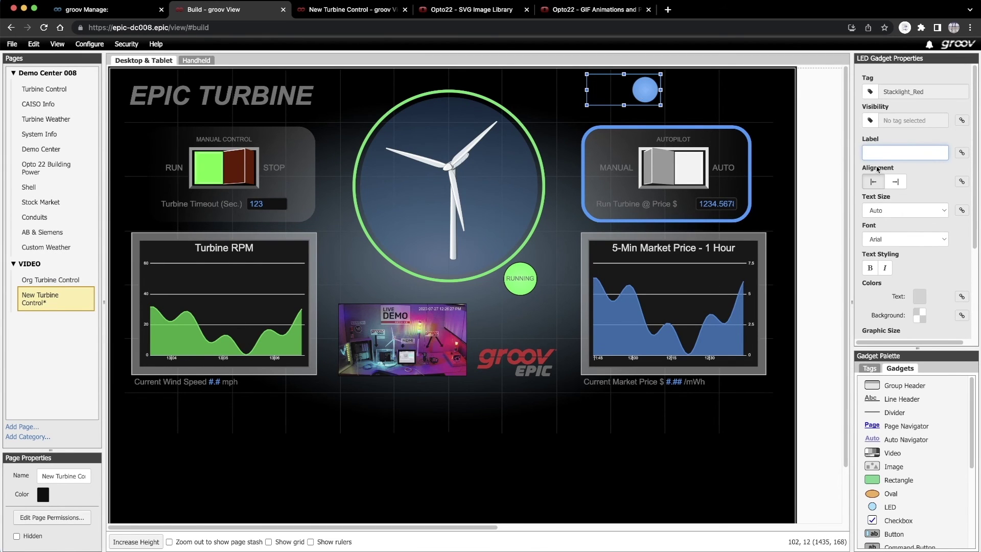
pyautogui.scroll(-4, 875, 238)
pyautogui.click(874, 239)
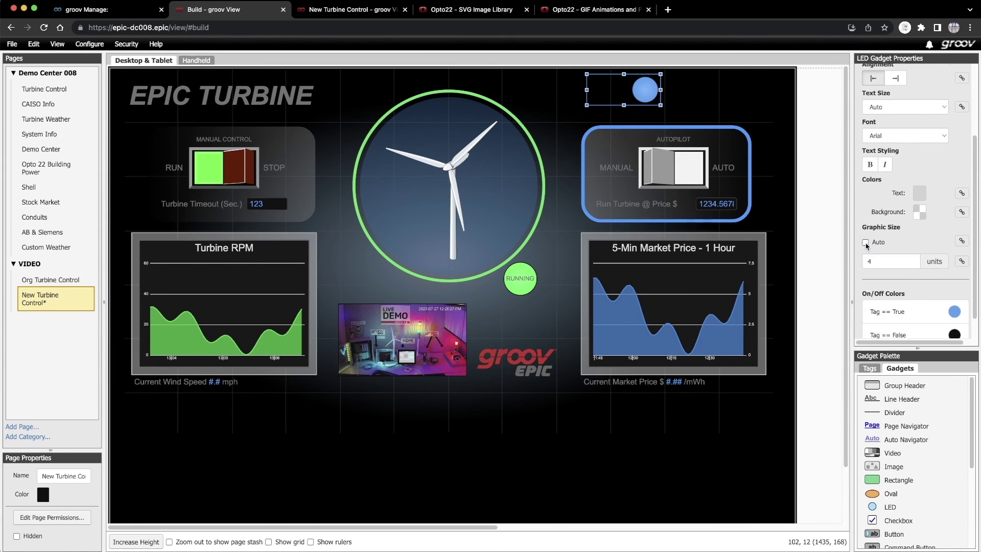
pyautogui.click(874, 262)
# - Make the LED red when on and dark red when off, and tighten its box
pyautogui.scroll(-2, 946, 278)
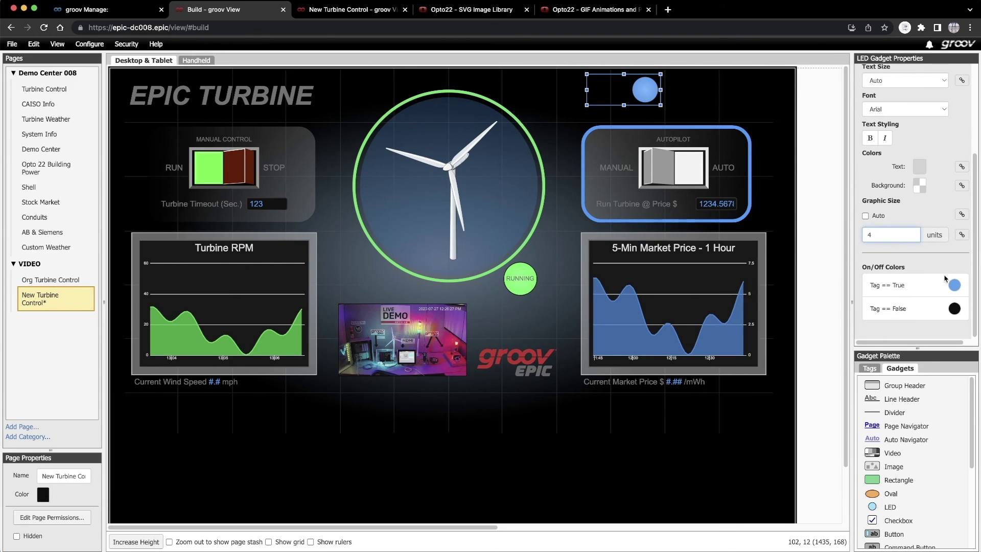
pyautogui.click(954, 286)
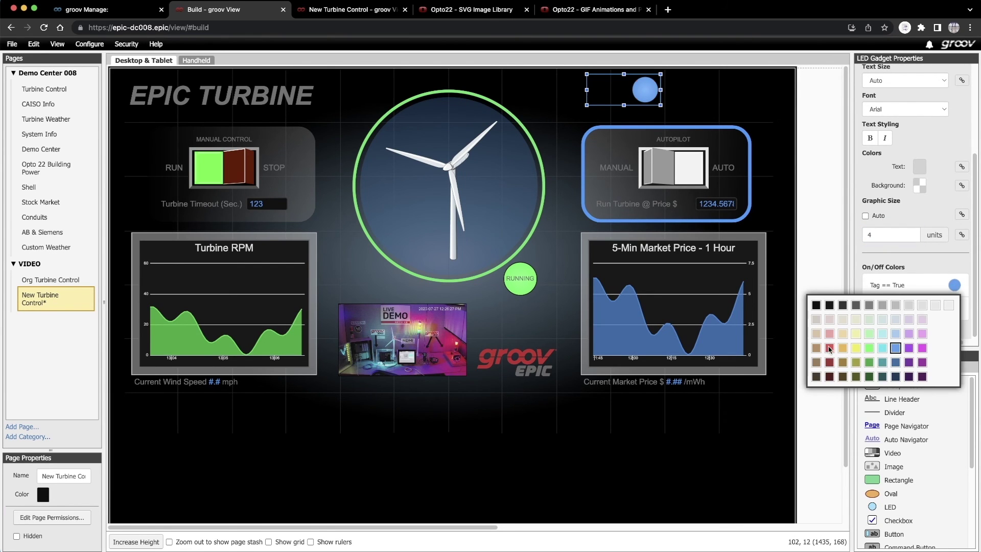
pyautogui.click(830, 348)
pyautogui.click(954, 310)
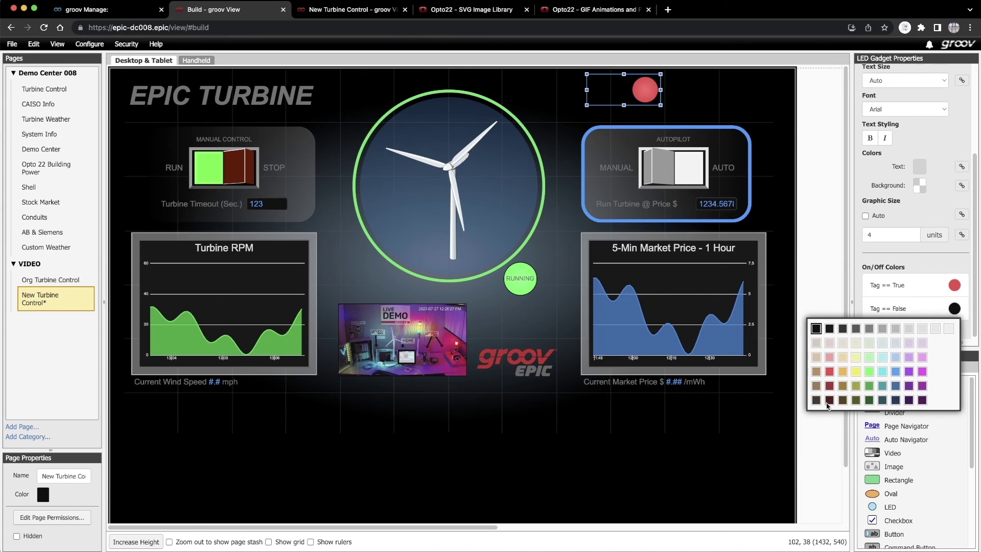
pyautogui.click(829, 400)
pyautogui.moveTo(586, 89); pyautogui.dragTo(639, 97)
# - Duplicate the red LED as a Stacklight_Yellow LED, yellow when on and dark olive when off
pyautogui.rightClick(639, 97)
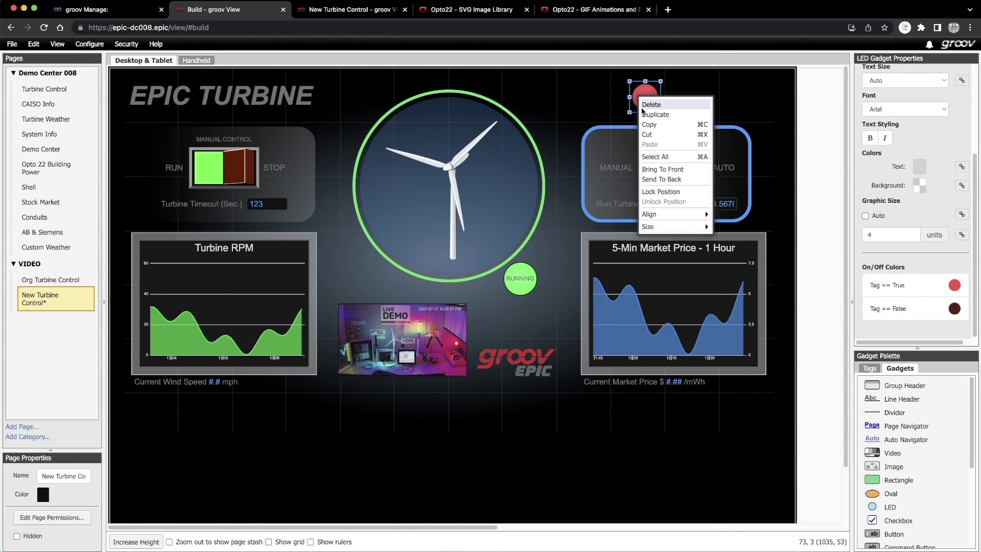
pyautogui.click(645, 116)
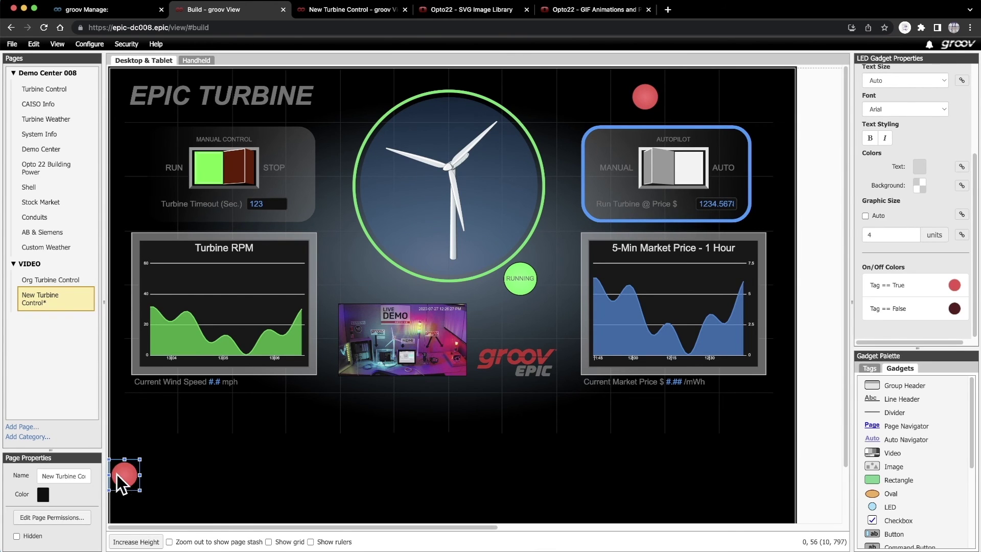
pyautogui.moveTo(116, 474); pyautogui.dragTo(681, 97)
pyautogui.doubleClick(681, 96)
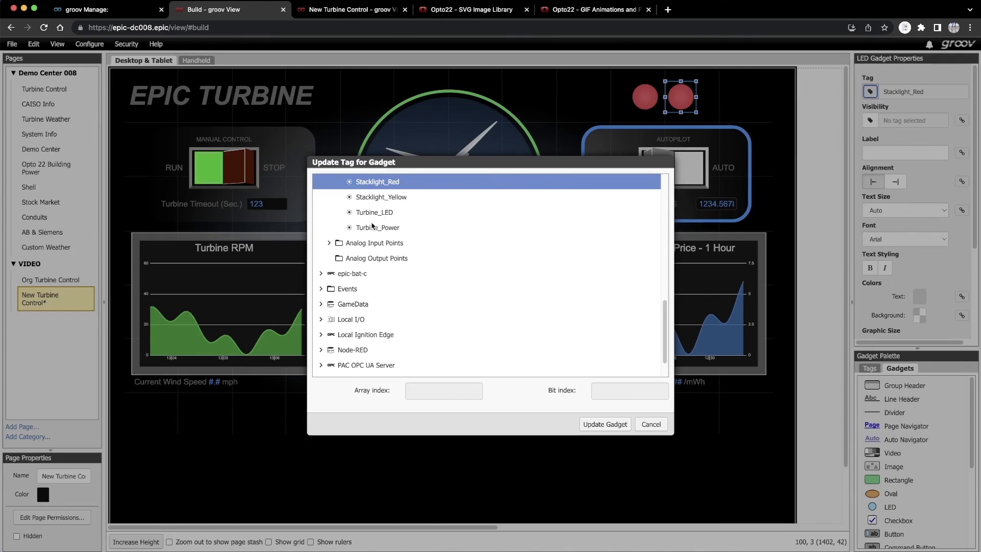
pyautogui.click(606, 427)
pyautogui.scroll(-1, 970, 276)
pyautogui.click(955, 284)
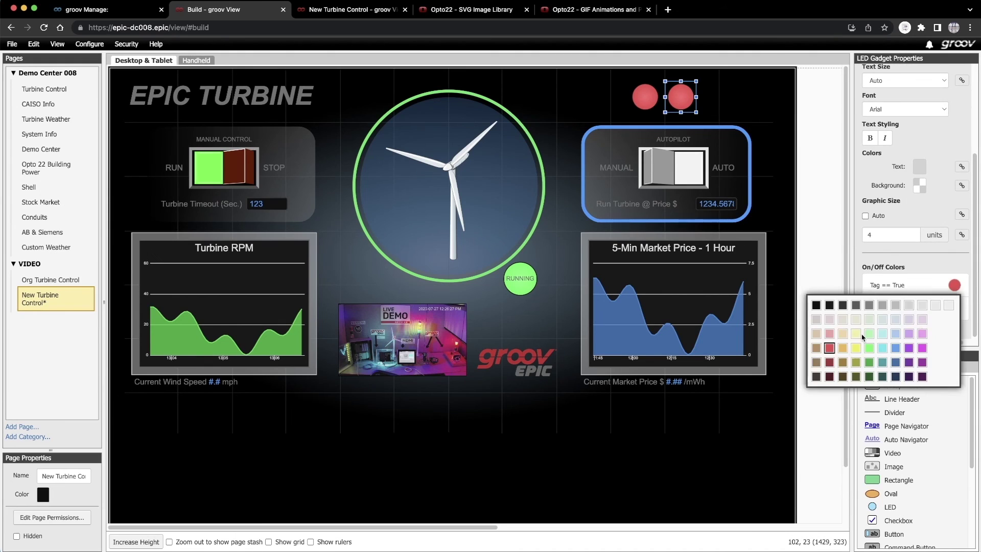
pyautogui.click(859, 358)
pyautogui.click(955, 309)
pyautogui.click(858, 404)
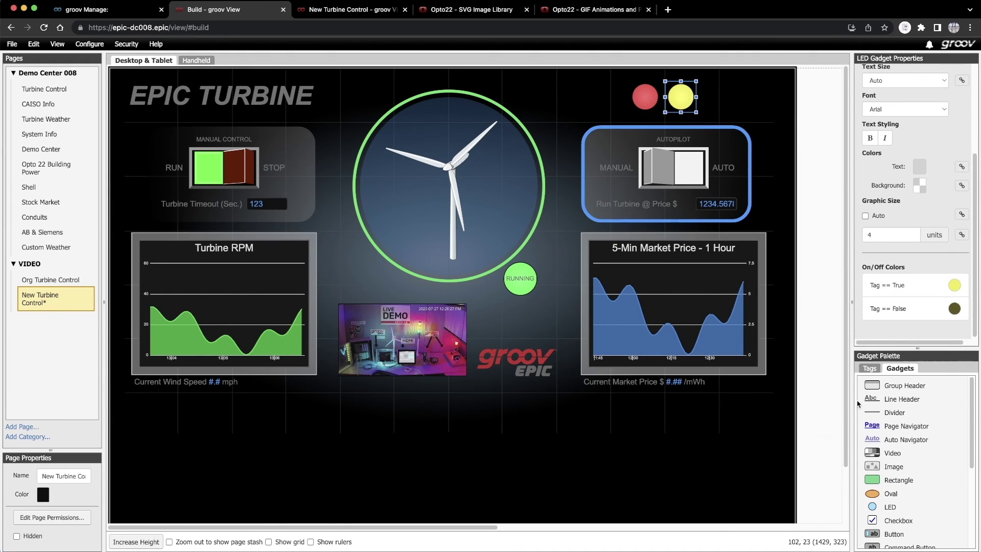
# - Duplicate the yellow LED as a Stacklight_Green LED, green when on and dark green when off
pyautogui.rightClick(685, 98)
pyautogui.click(688, 116)
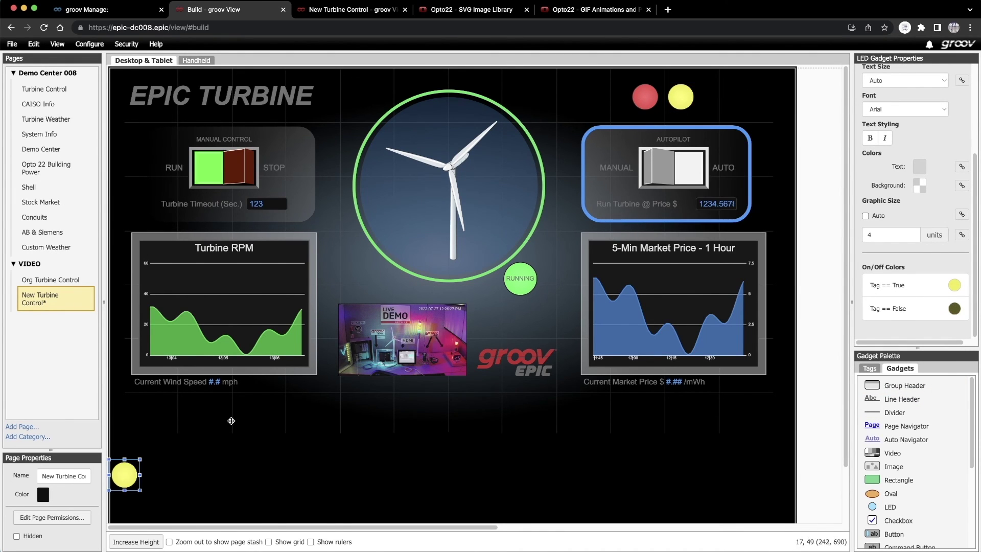
pyautogui.moveTo(128, 473); pyautogui.dragTo(734, 97)
pyautogui.scroll(3, 972, 85)
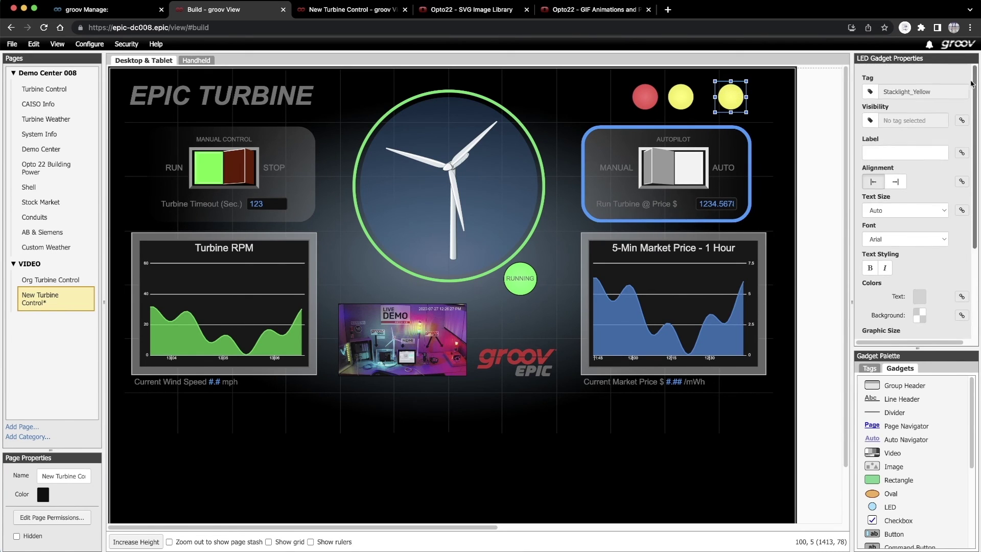
pyautogui.click(870, 91)
pyautogui.click(517, 265)
pyautogui.click(602, 364)
pyautogui.scroll(-3, 974, 236)
pyautogui.click(955, 285)
pyautogui.click(825, 363)
pyautogui.click(954, 309)
pyautogui.click(829, 358)
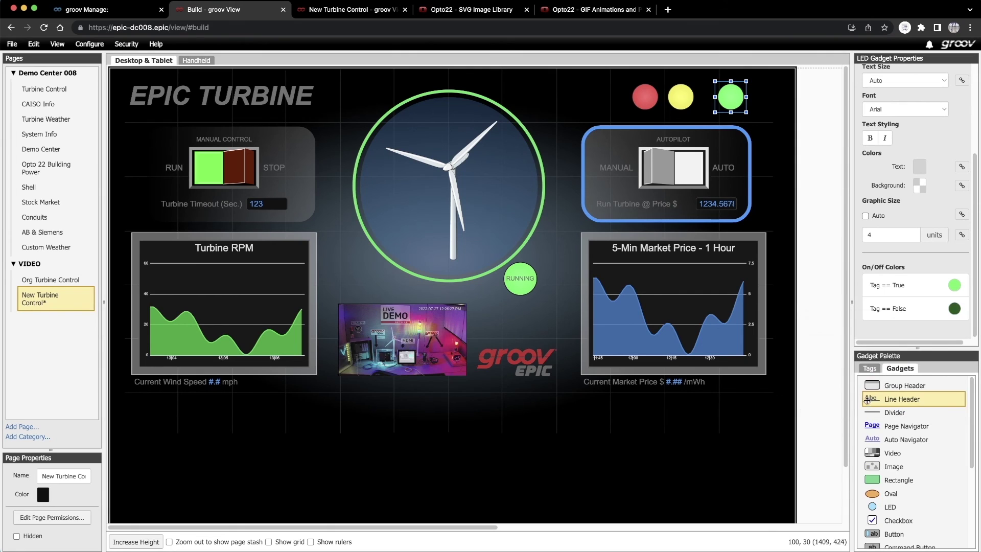
# - Rearrange the LEDs into a red, yellow, green row
pyautogui.click(681, 96)
pyautogui.click(645, 97)
pyautogui.moveTo(681, 96); pyautogui.dragTo(659, 97)
pyautogui.click(703, 96)
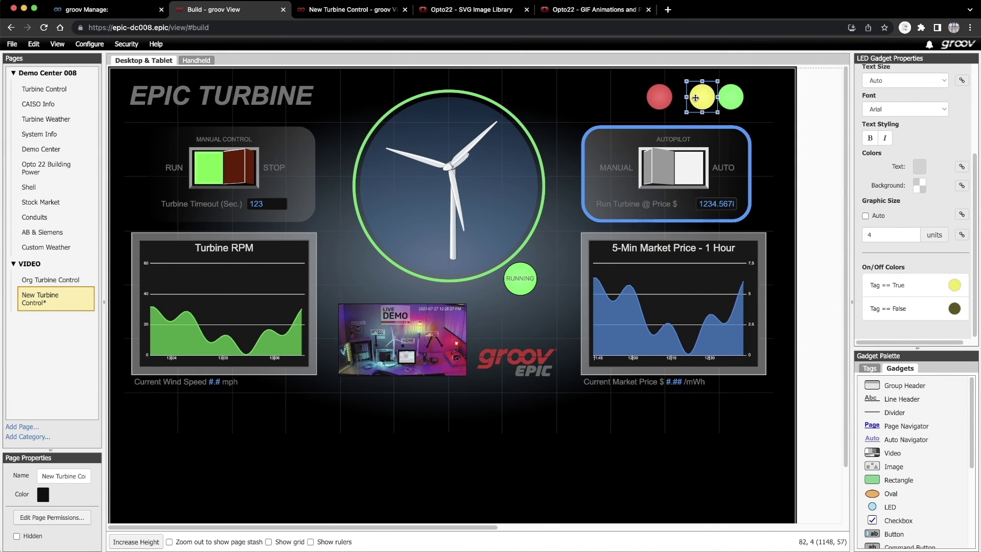
pyautogui.click(659, 97)
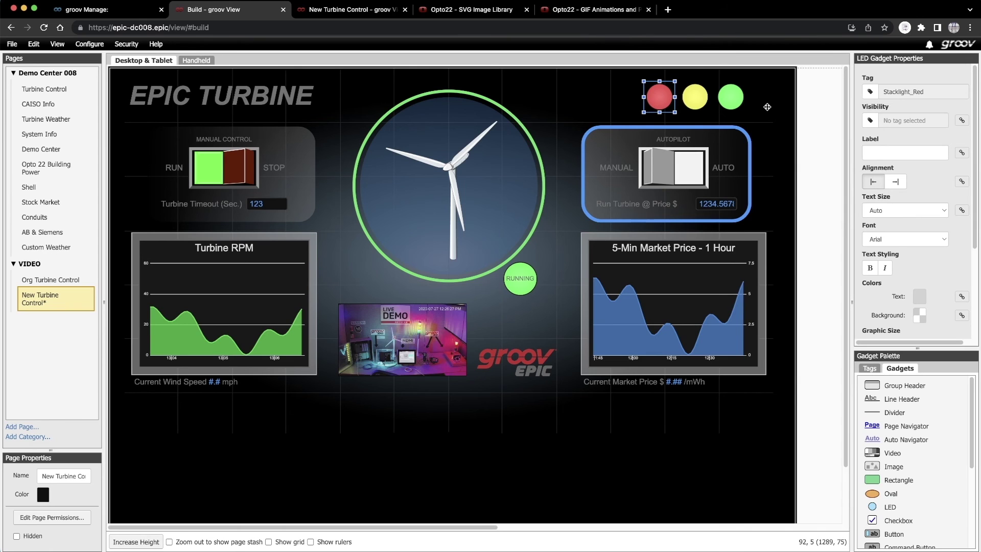
# - Place a Button beside the turbine and tie it to the Stacklight_Red tag
pyautogui.scroll(-3, 899, 462)
pyautogui.click(900, 466)
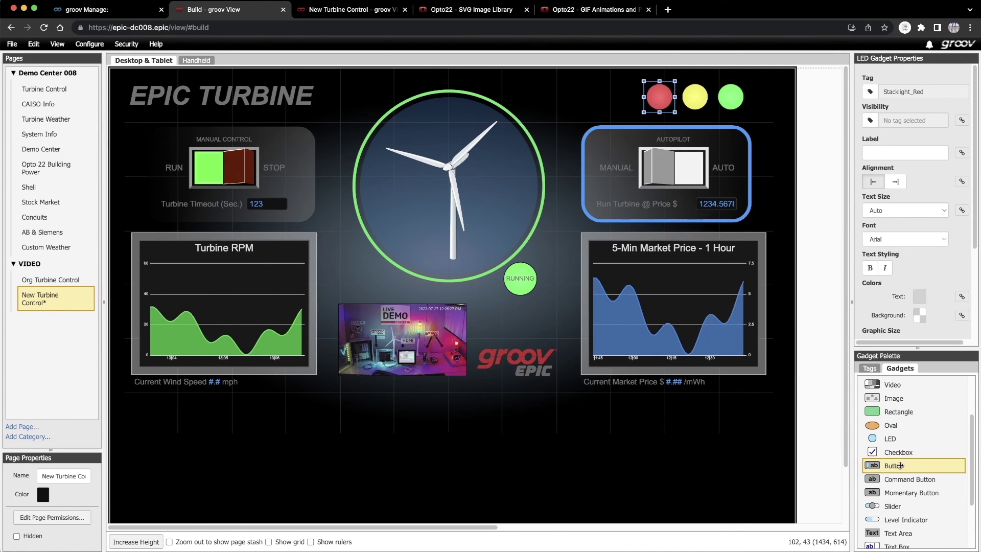
pyautogui.moveTo(900, 465); pyautogui.dragTo(539, 213)
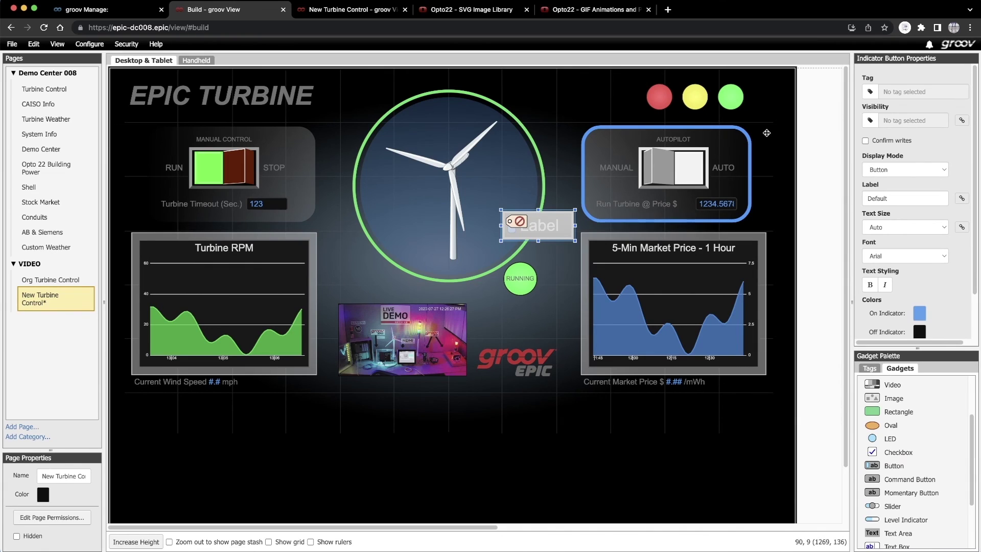
pyautogui.click(871, 92)
pyautogui.click(321, 228)
pyautogui.click(329, 320)
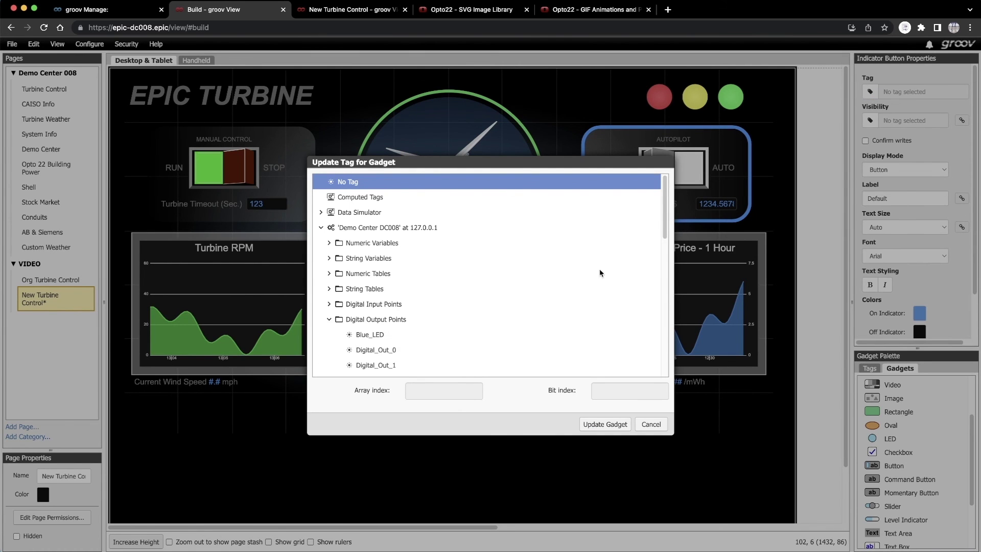
pyautogui.scroll(-7, 601, 273)
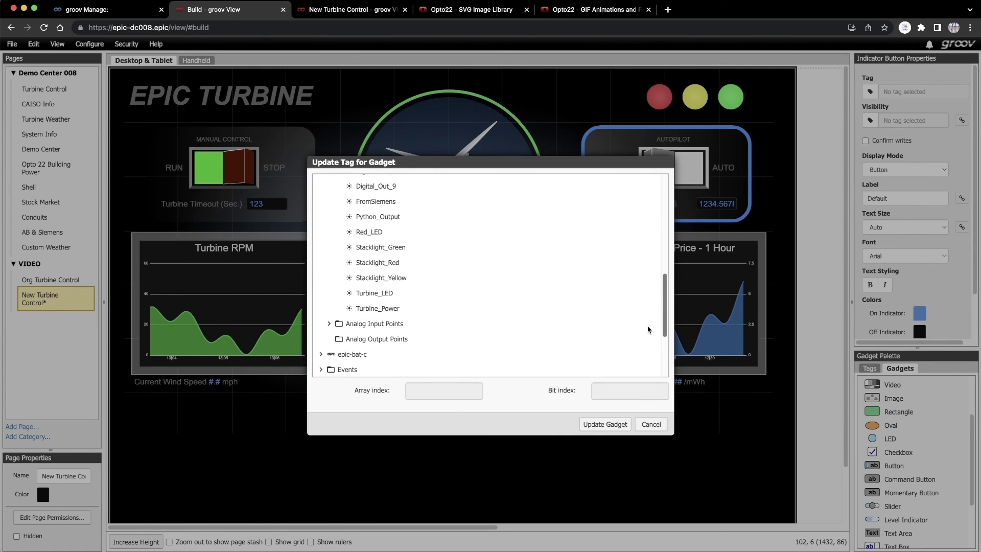
pyautogui.click(606, 425)
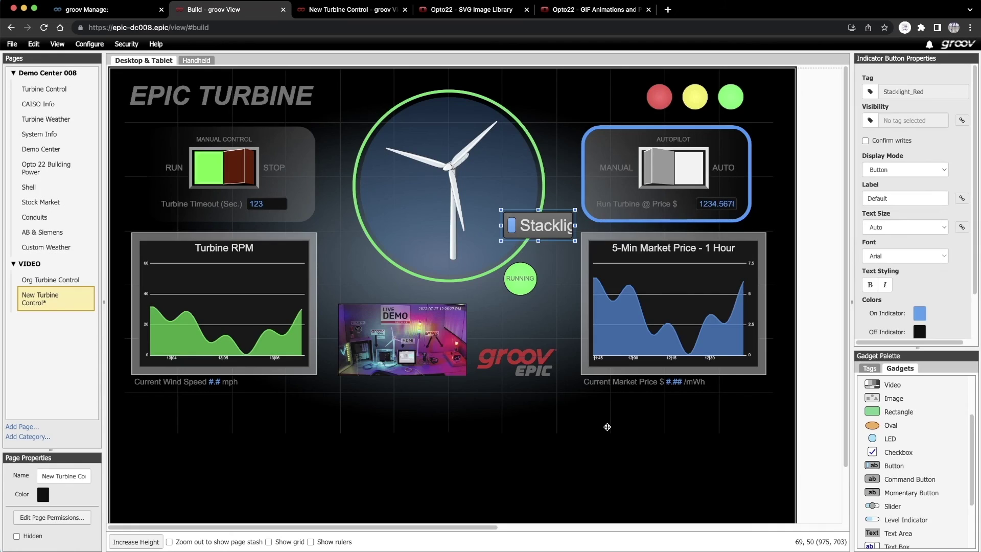
# - Set the button's Display Mode to Image with rockerswitch_right.svg as the On Image
pyautogui.click(891, 169)
pyautogui.click(881, 184)
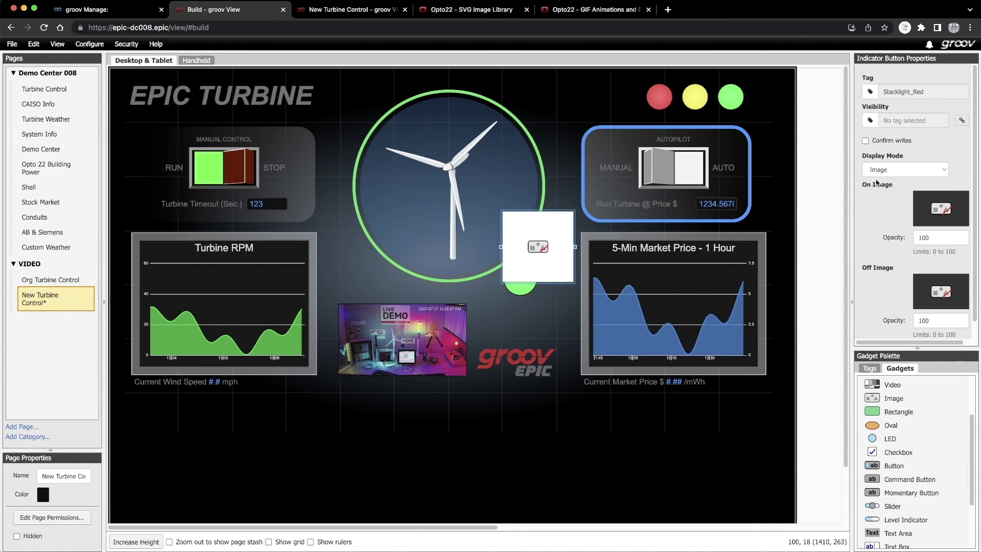
pyautogui.click(943, 210)
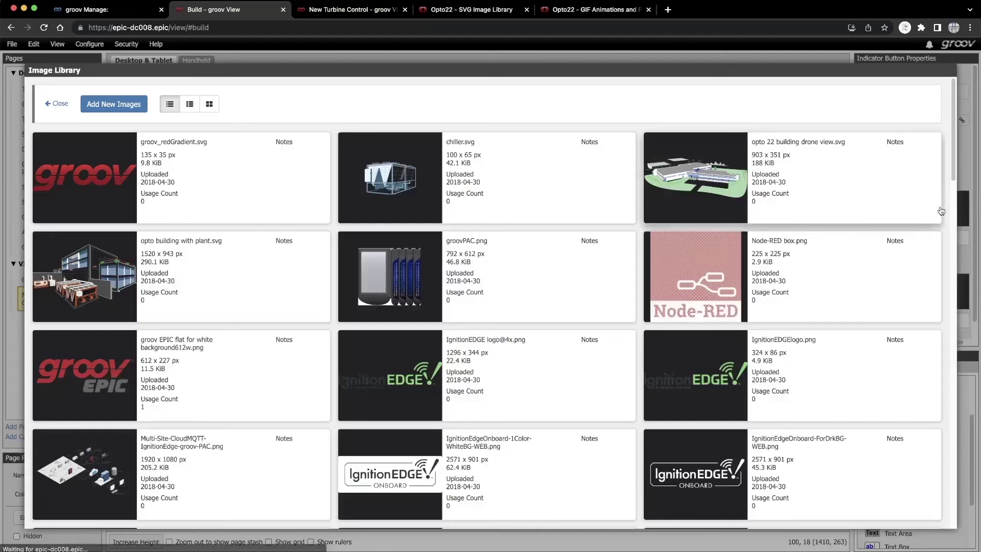
pyautogui.scroll(-20, 930, 269)
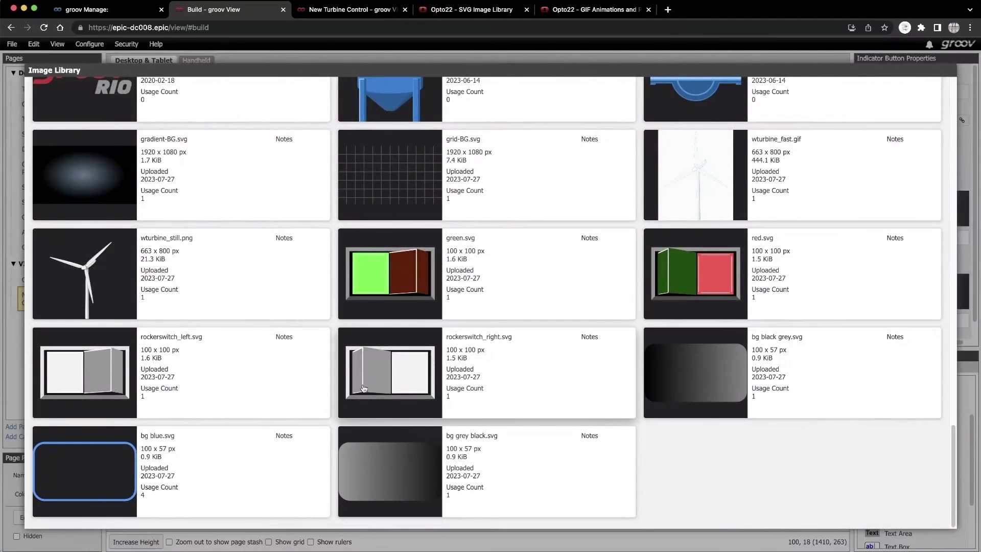
pyautogui.click(365, 386)
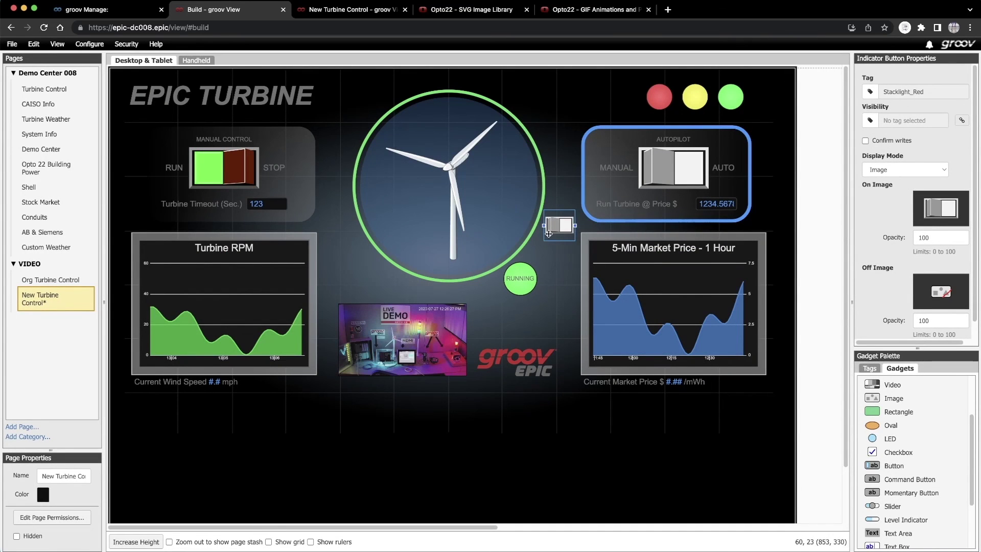
# - Move the button over the red stacklight, pick an off image, and set image opacity to 0
pyautogui.moveTo(547, 232); pyautogui.dragTo(649, 101)
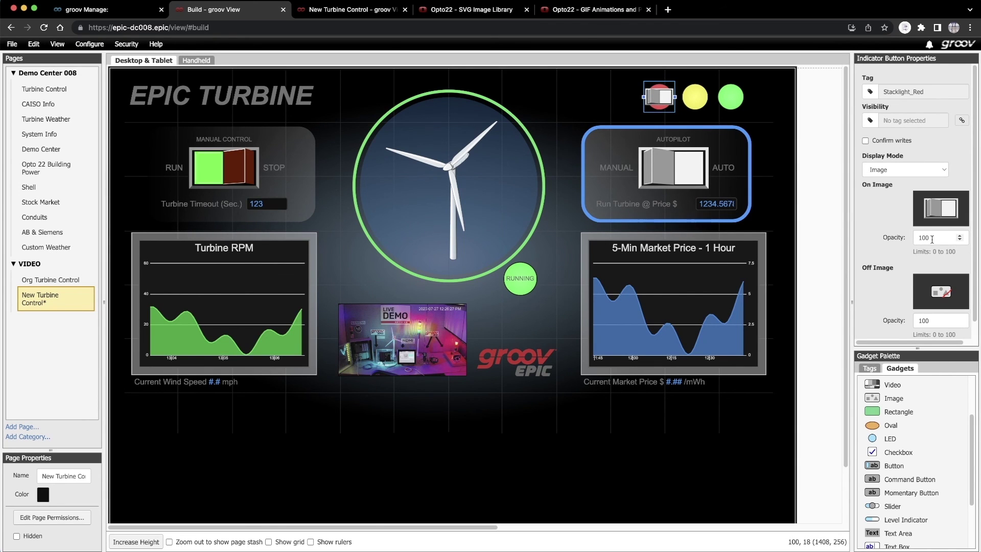
pyautogui.click(932, 239)
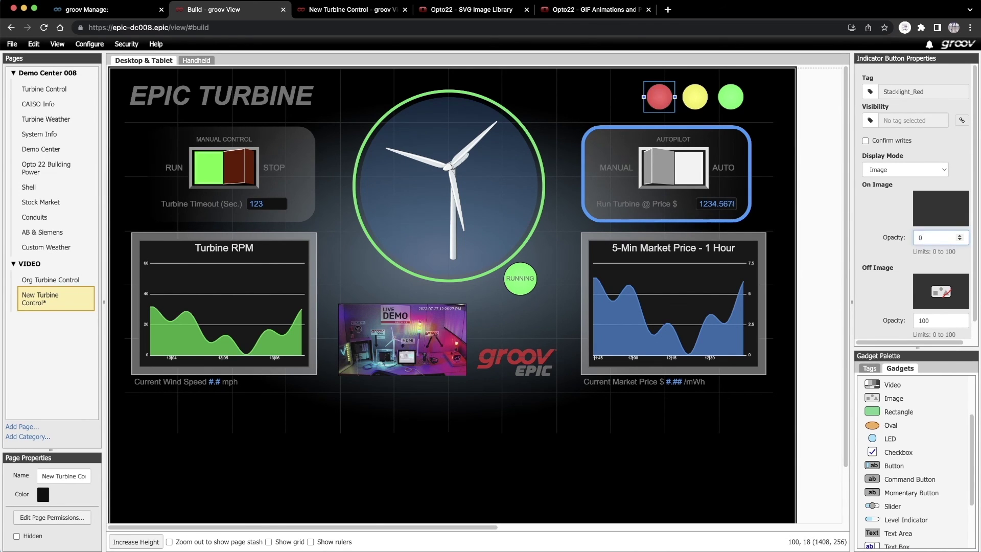
pyautogui.click(941, 291)
pyautogui.scroll(-10, 953, 175)
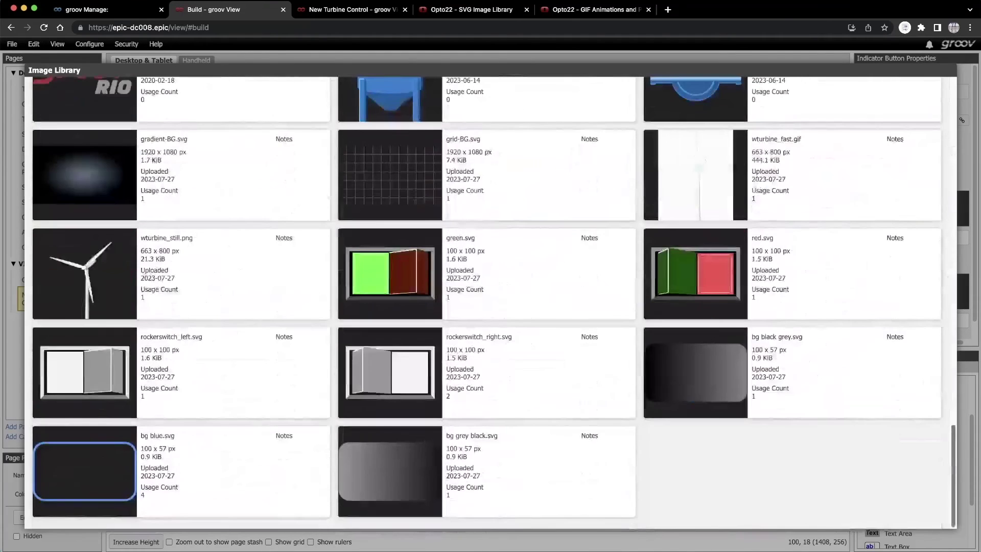
pyautogui.click(388, 373)
pyautogui.scroll(-1, 965, 250)
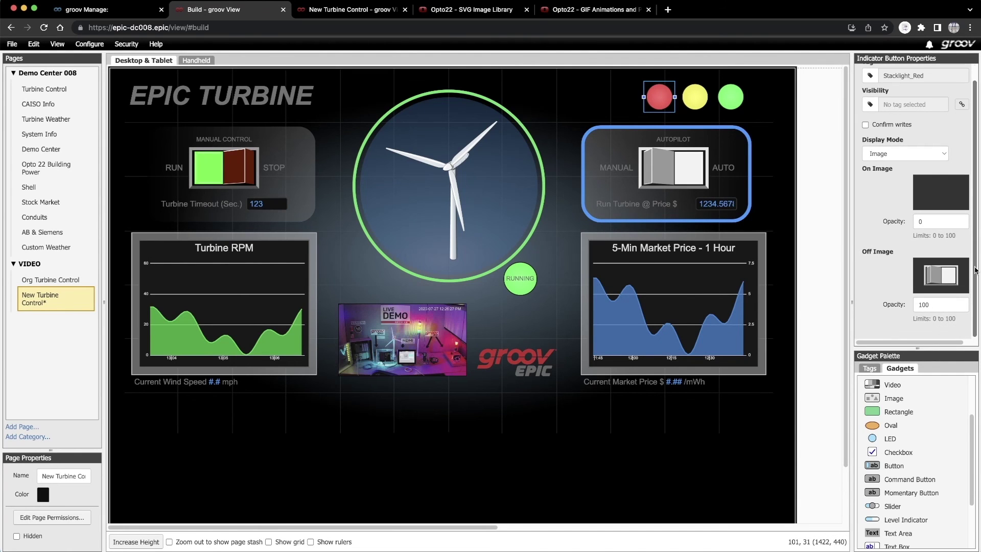
pyautogui.doubleClick(917, 304)
pyautogui.write('0')
pyautogui.press('Return')
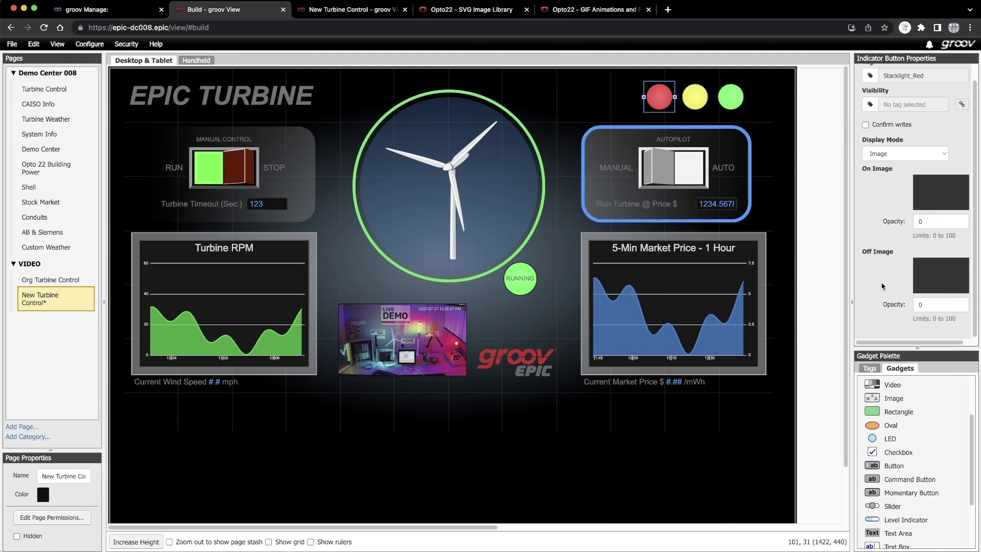
# - Duplicate the red indicator over the yellow stacklight and tie it to Stacklight_Yellow
pyautogui.rightClick(658, 107)
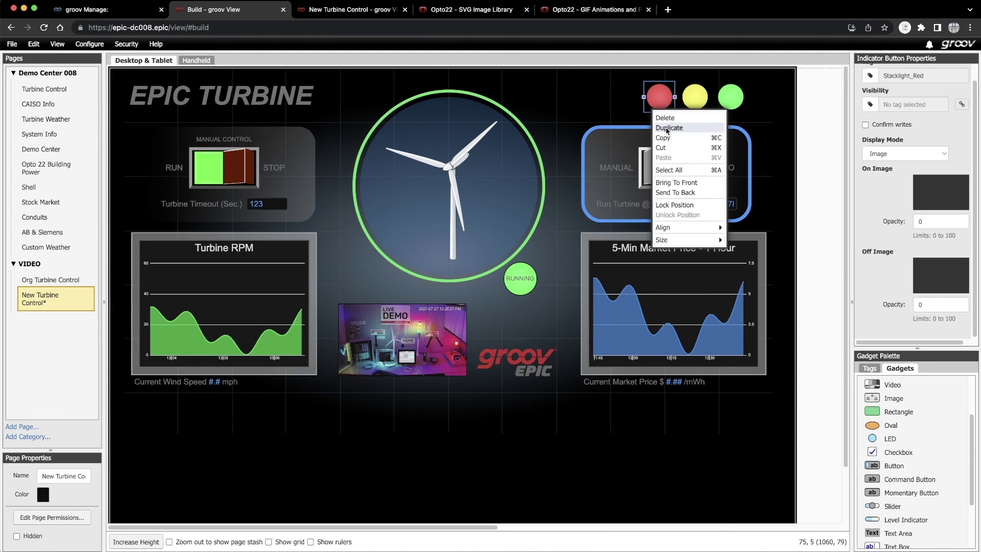
pyautogui.click(660, 129)
pyautogui.moveTo(125, 472); pyautogui.dragTo(695, 97)
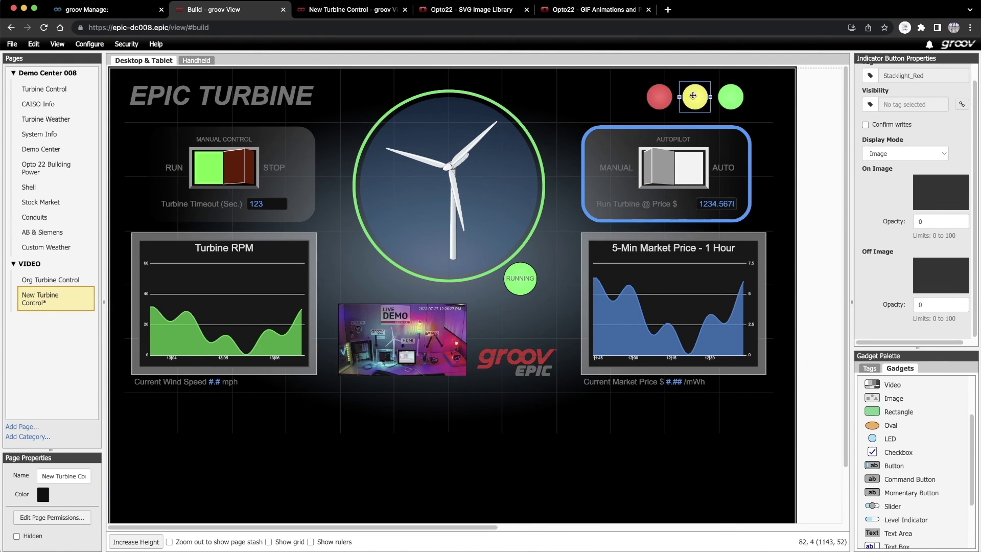
pyautogui.scroll(1, 978, 149)
pyautogui.click(870, 92)
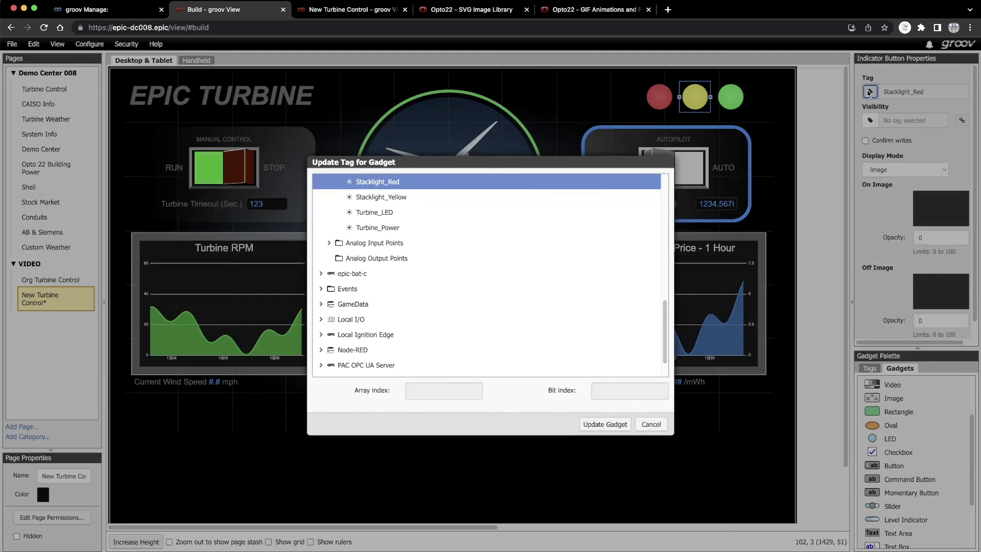
pyautogui.click(353, 198)
pyautogui.click(605, 426)
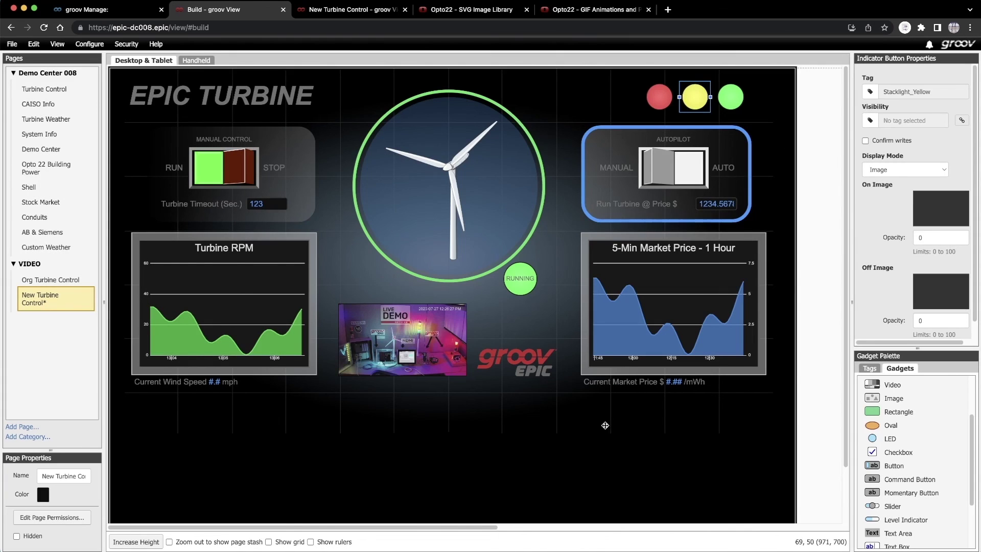
# - Duplicate the yellow indicator over the green stacklight and tie it to Stacklight_Green
pyautogui.rightClick(685, 105)
pyautogui.click(710, 126)
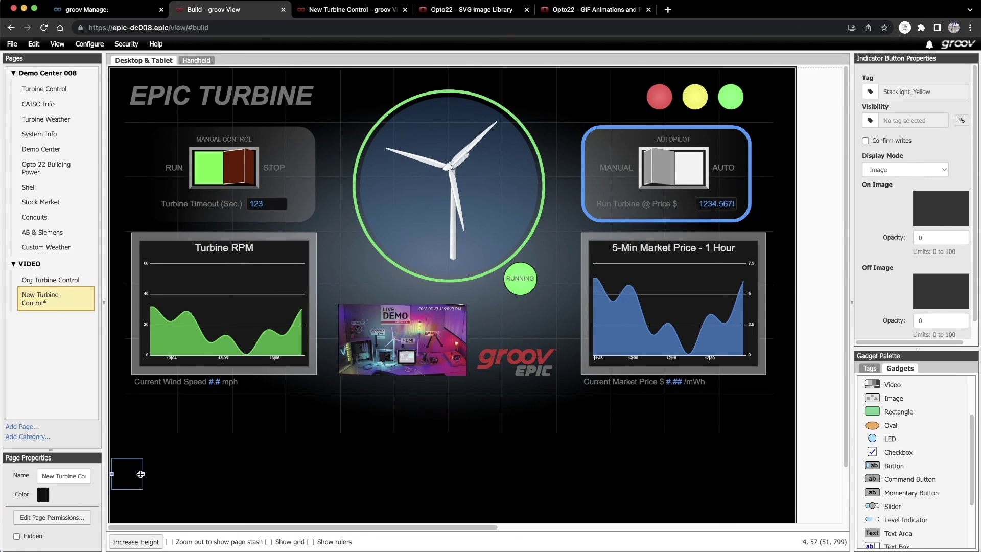
pyautogui.moveTo(124, 475); pyautogui.dragTo(731, 97)
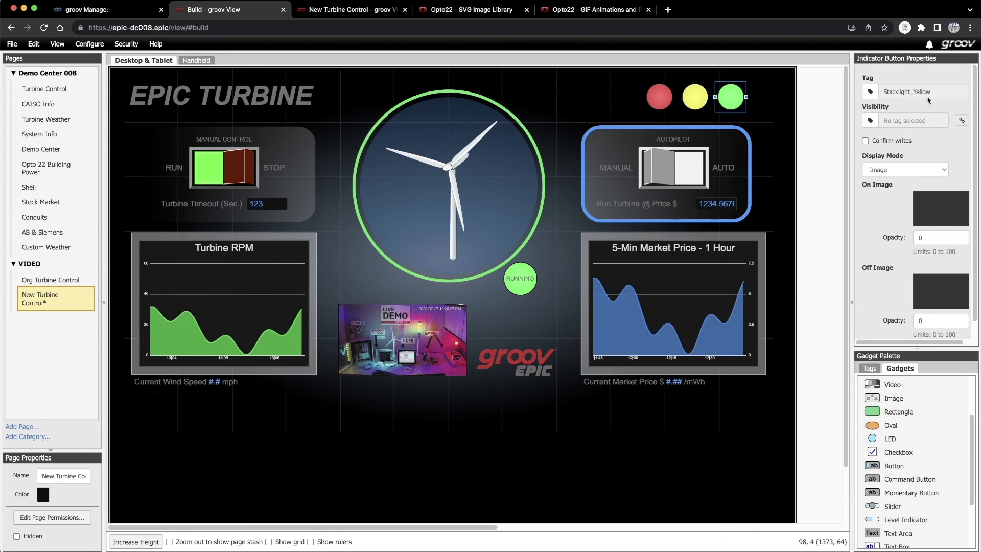
pyautogui.click(871, 92)
pyautogui.scroll(2, 658, 279)
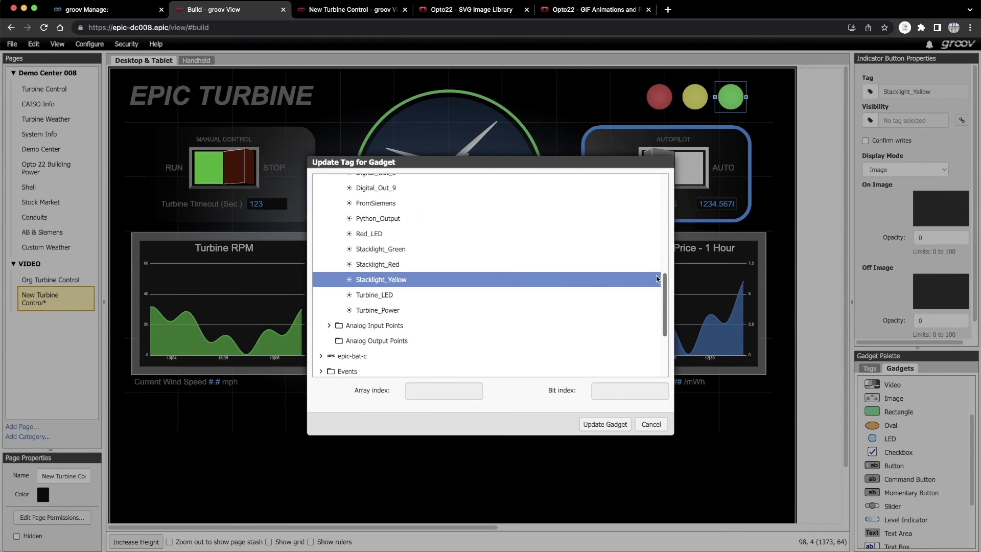
pyautogui.click(383, 254)
pyautogui.click(590, 423)
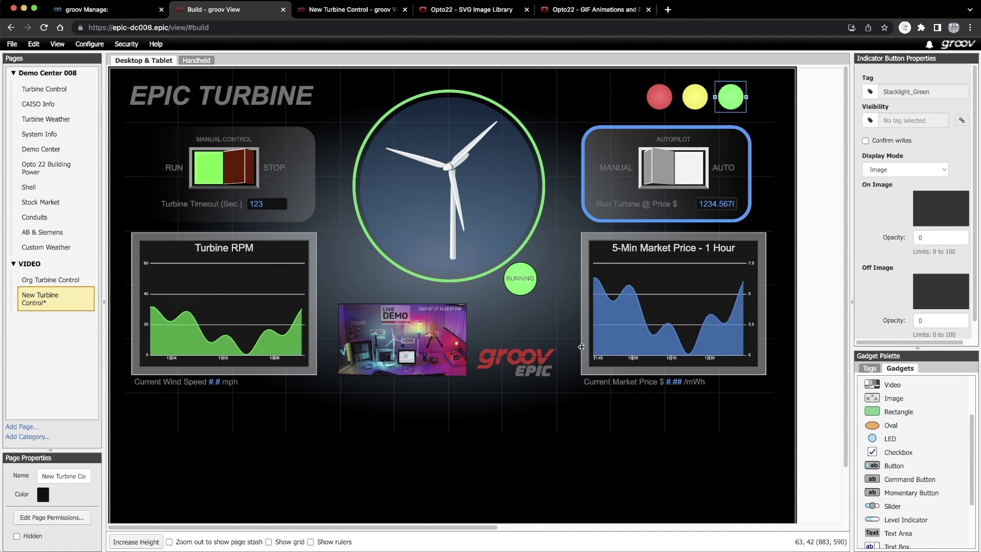
# - Bring the green, yellow and red stacklight indicator buttons to the front
pyautogui.rightClick(724, 108)
pyautogui.click(734, 182)
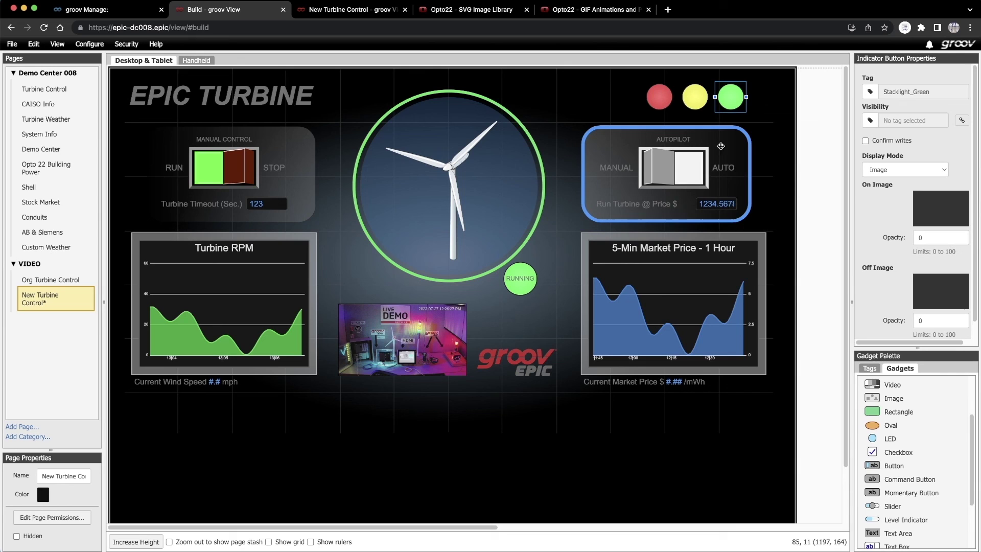
pyautogui.click(705, 109)
pyautogui.rightClick(707, 110)
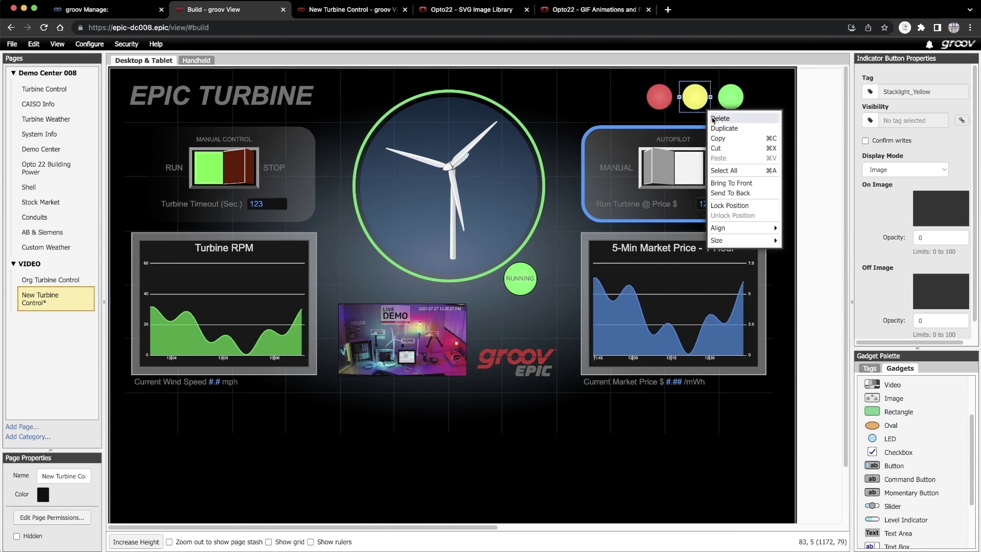
pyautogui.click(714, 183)
pyautogui.click(670, 109)
pyautogui.rightClick(671, 110)
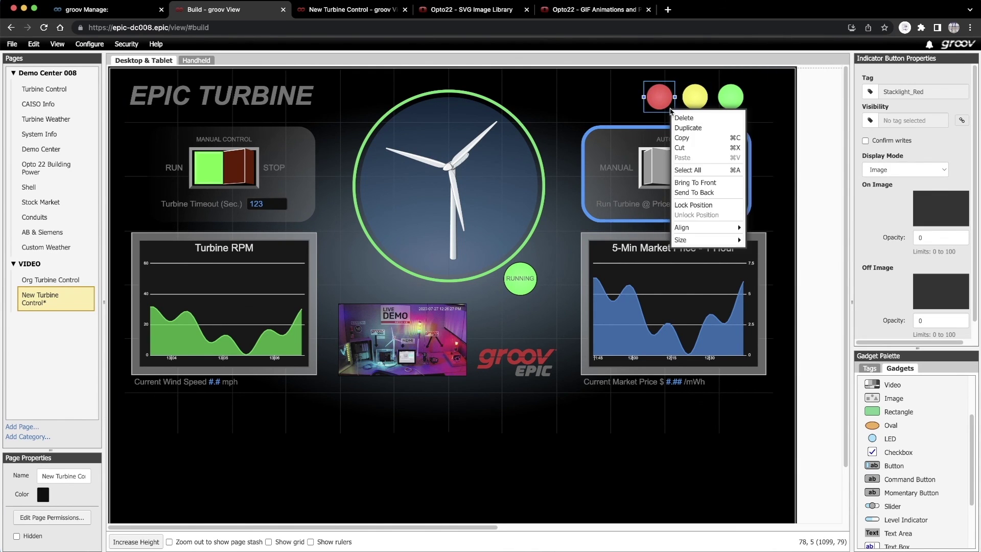
pyautogui.click(691, 183)
# - Bring the Auto switch and the price entry box to the front
pyautogui.click(664, 170)
pyautogui.rightClick(664, 172)
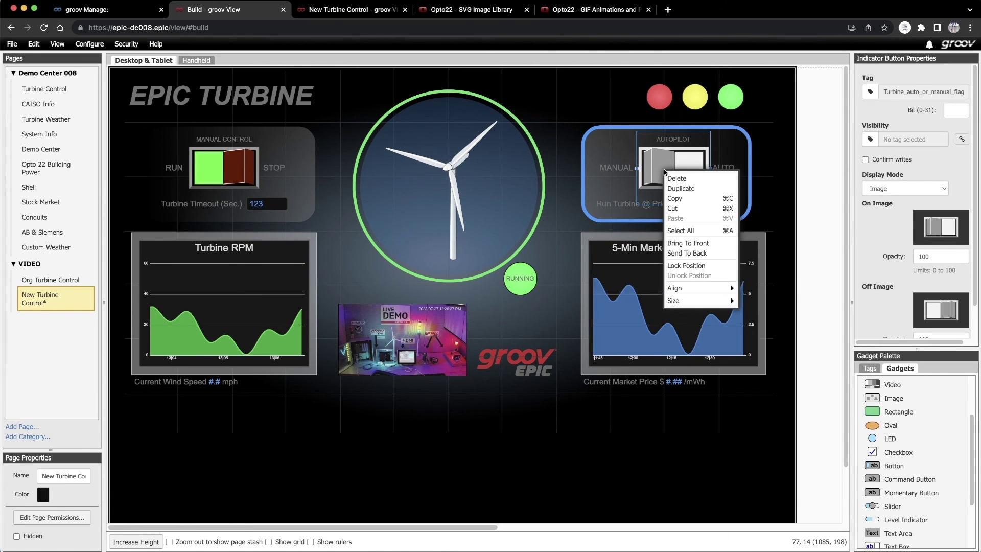
pyautogui.click(687, 243)
pyautogui.click(605, 206)
pyautogui.rightClick(606, 208)
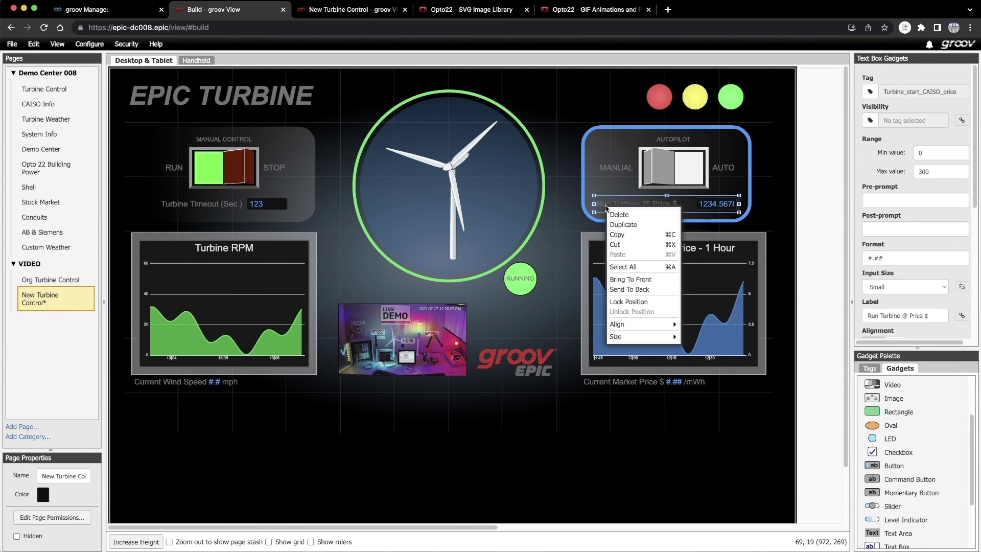
pyautogui.click(628, 281)
# - Bring the Manual Control switch and the Turbine Timeout text box to the front
pyautogui.click(231, 172)
pyautogui.rightClick(232, 174)
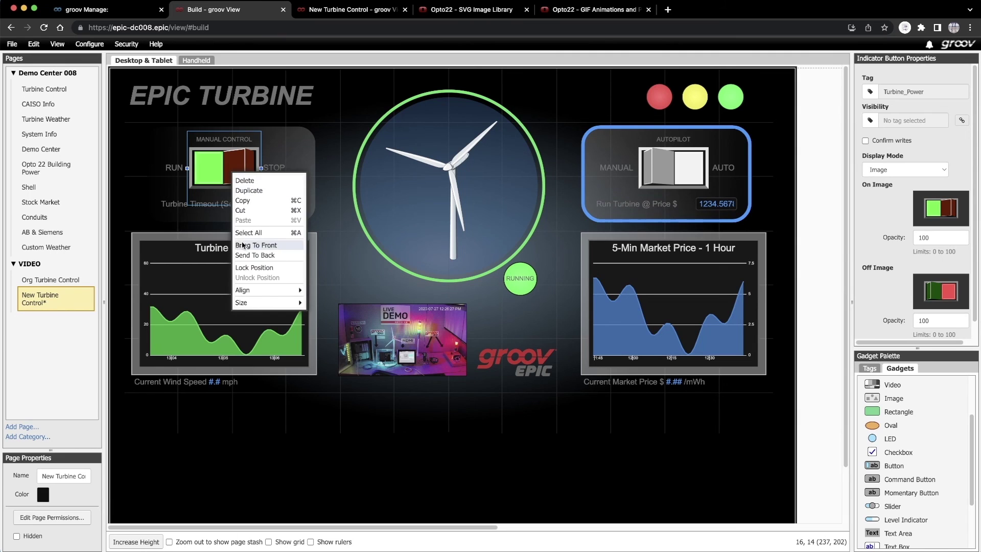
pyautogui.click(243, 246)
pyautogui.click(177, 204)
pyautogui.rightClick(176, 205)
pyautogui.click(203, 278)
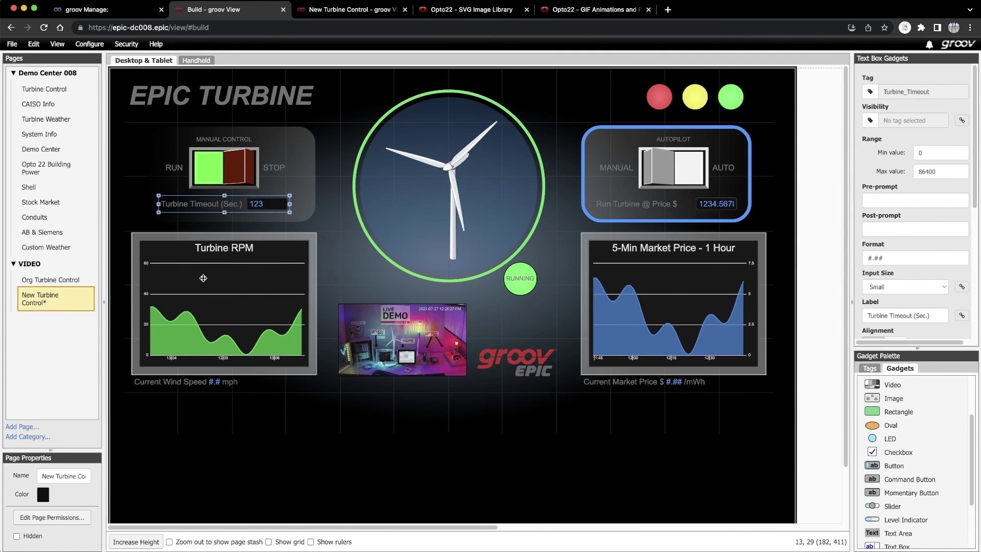
# - Save all changes and switch to the live New Turbine Control view
pyautogui.click(12, 44)
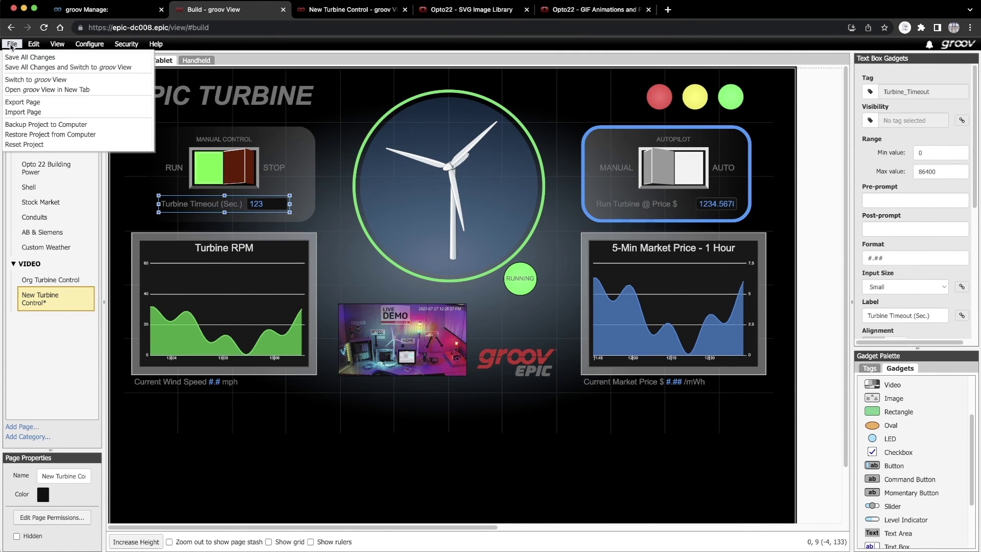
pyautogui.click(10, 58)
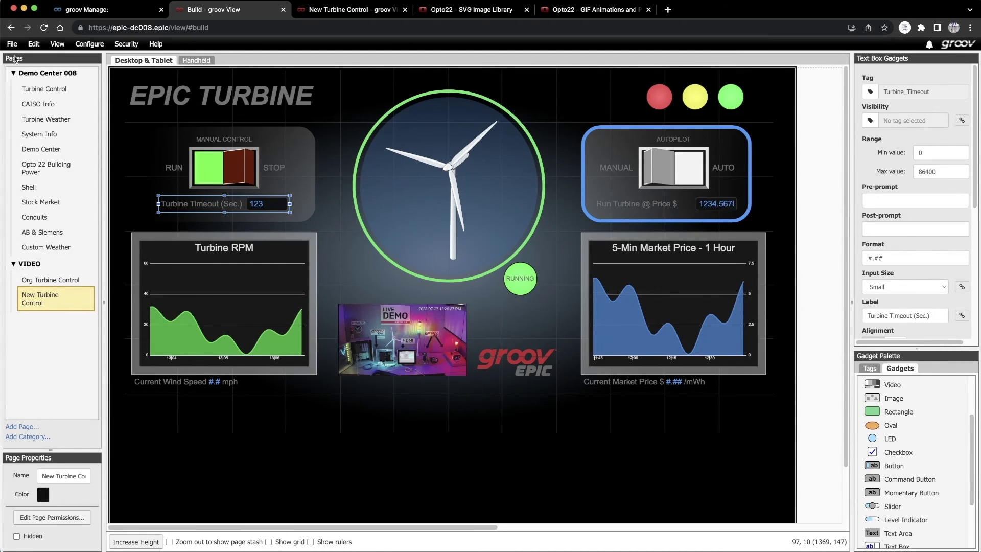
pyautogui.click(335, 11)
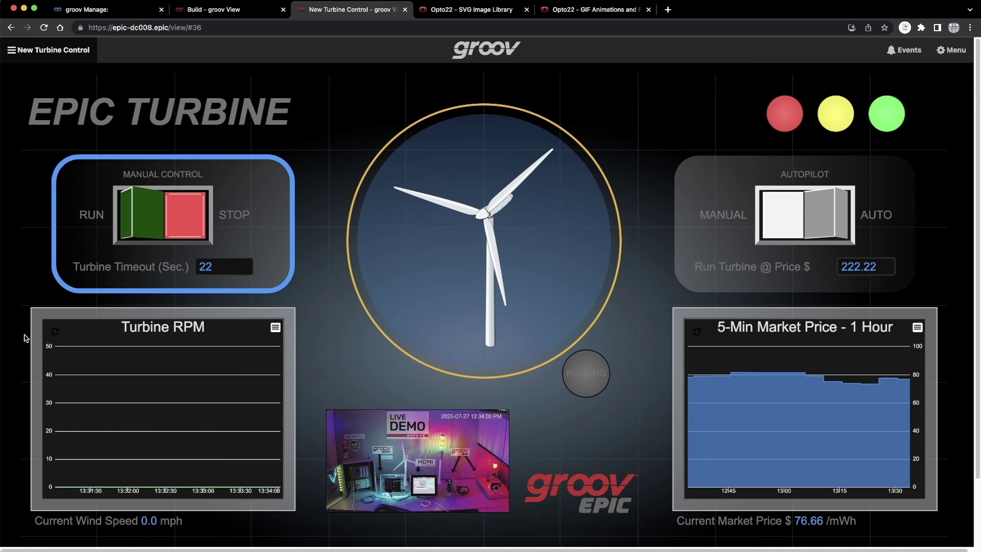
# - Look at the Org Turbine Control page, then return to New Turbine Control
pyautogui.click(11, 50)
pyautogui.click(31, 317)
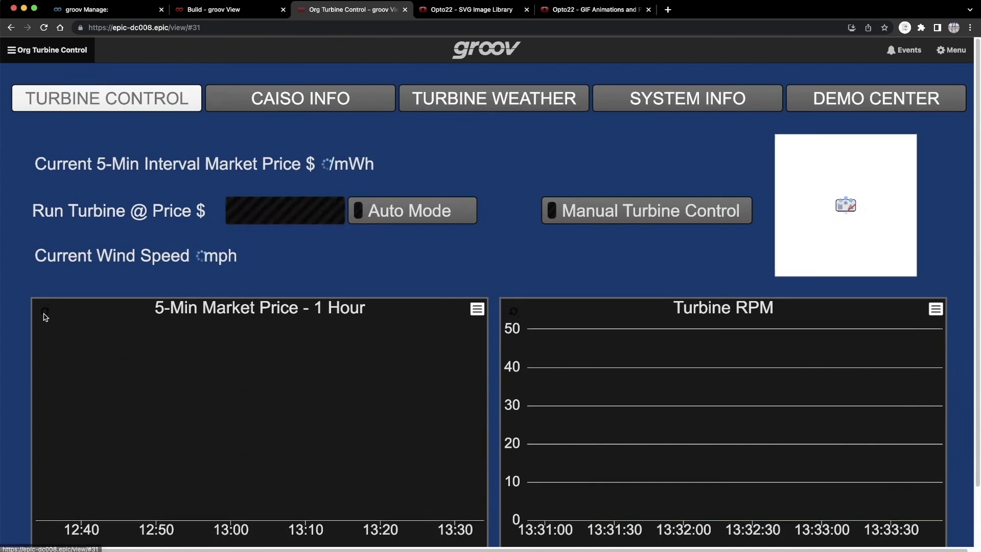
pyautogui.click(11, 51)
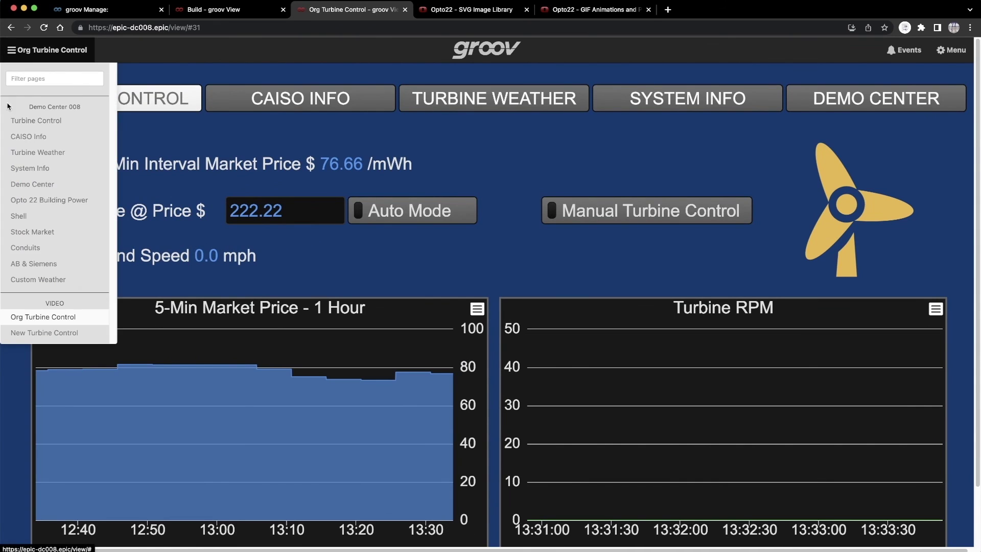
pyautogui.click(25, 335)
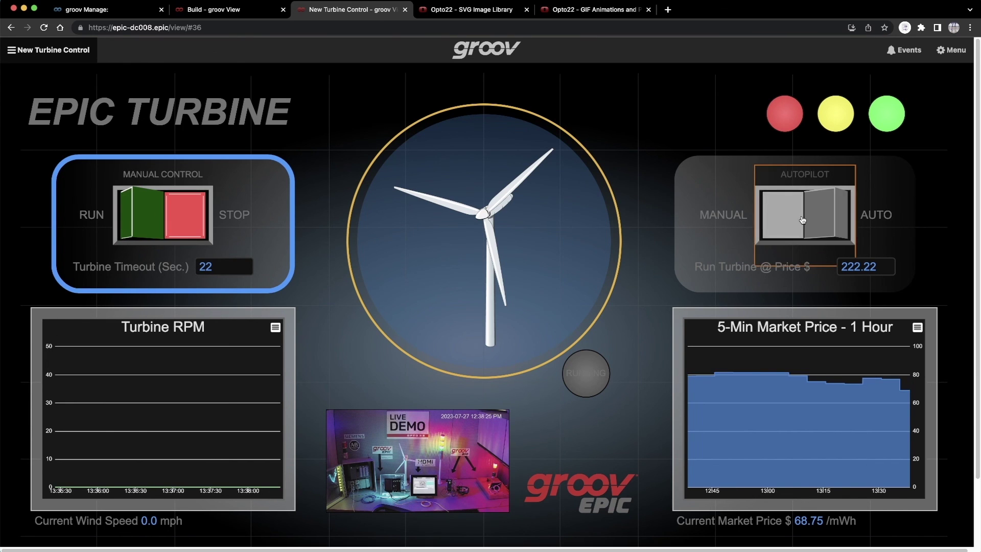
# - Switch the turbine to Auto and set Run Turbine @ Price to 50
pyautogui.click(802, 220)
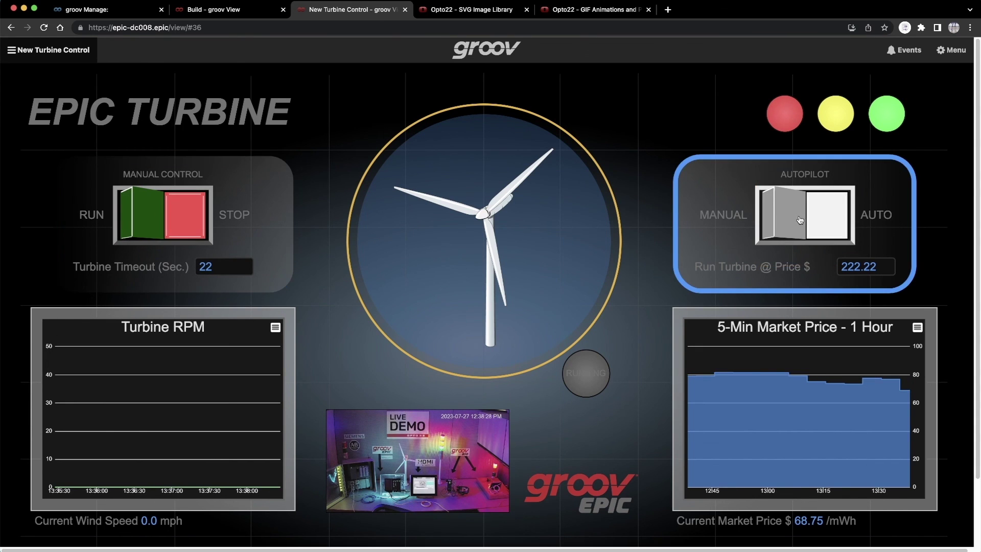
pyautogui.click(867, 267)
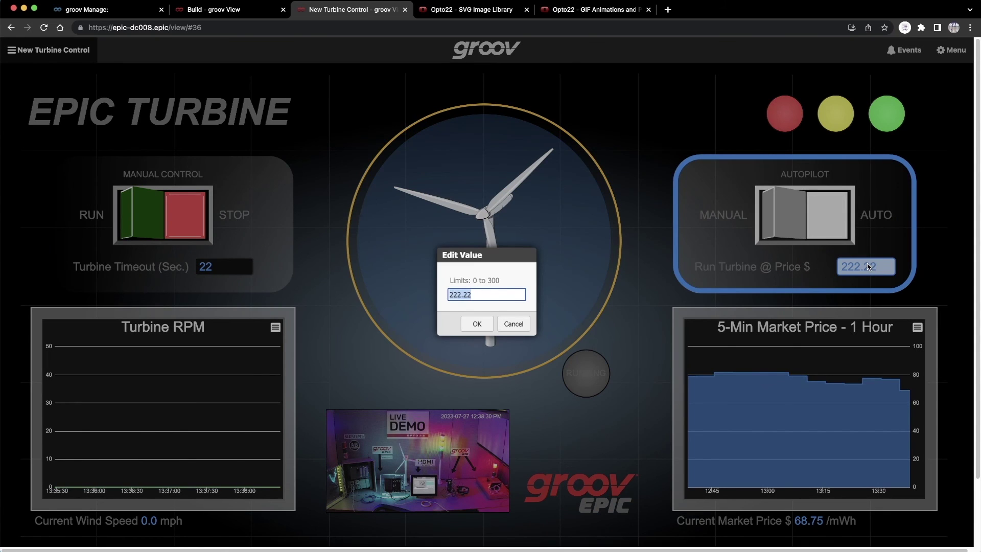
pyautogui.write('50')
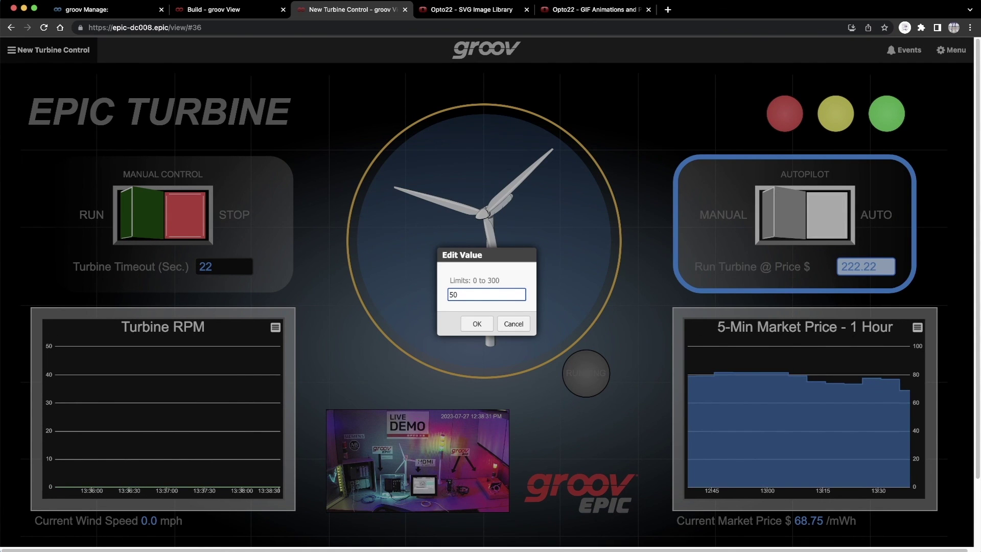
pyautogui.click(479, 322)
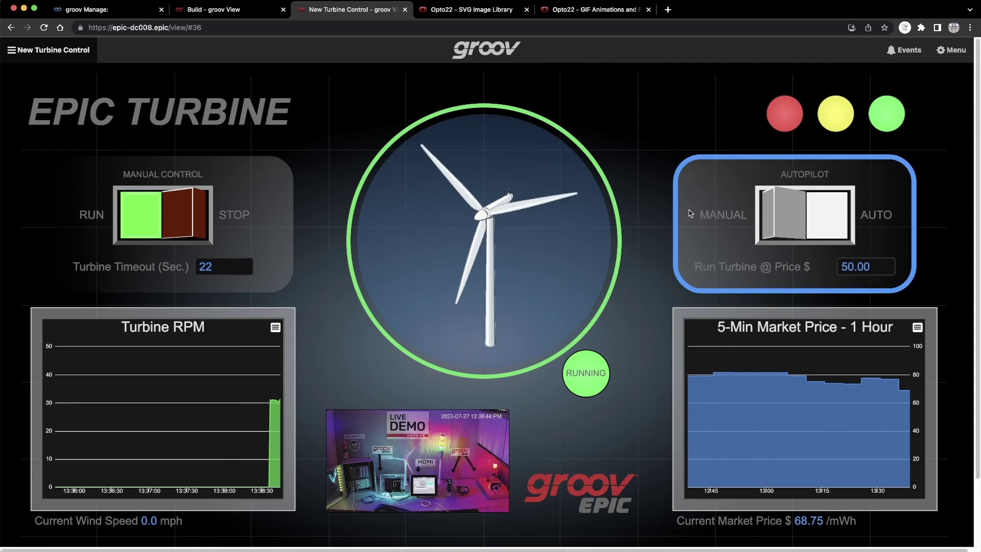
# - Return to Manual, stop the turbine, set Turbine Timeout to 3, then restart it
pyautogui.click(765, 226)
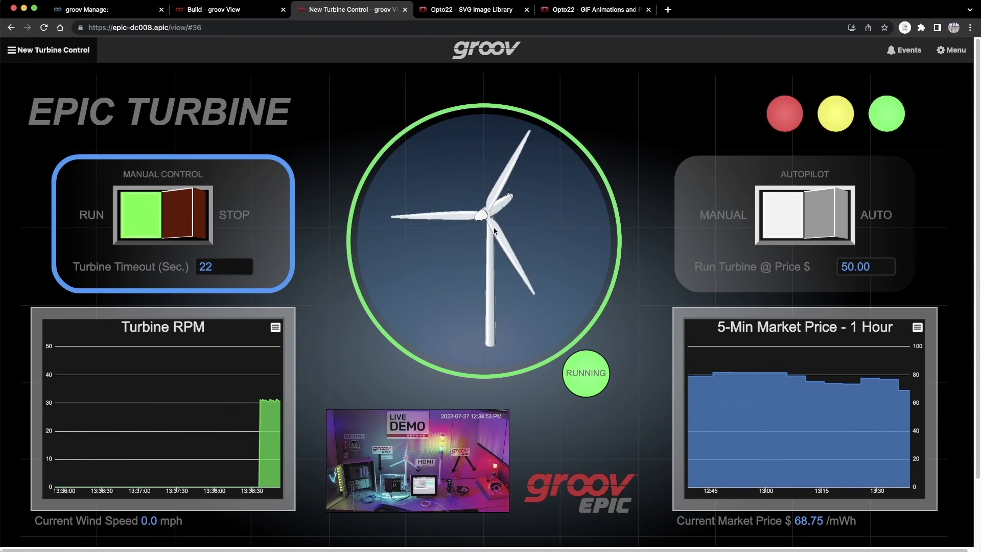
pyautogui.click(182, 219)
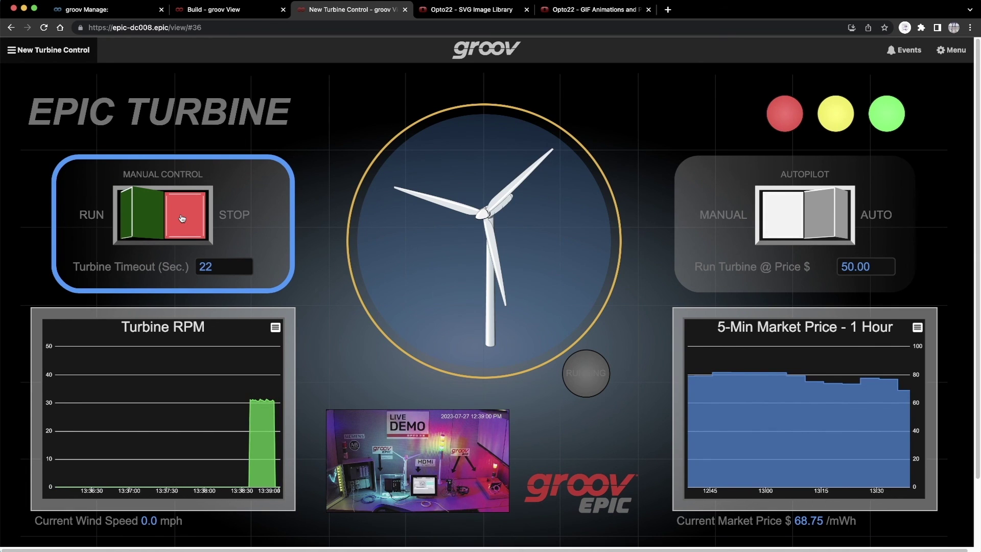
pyautogui.click(216, 271)
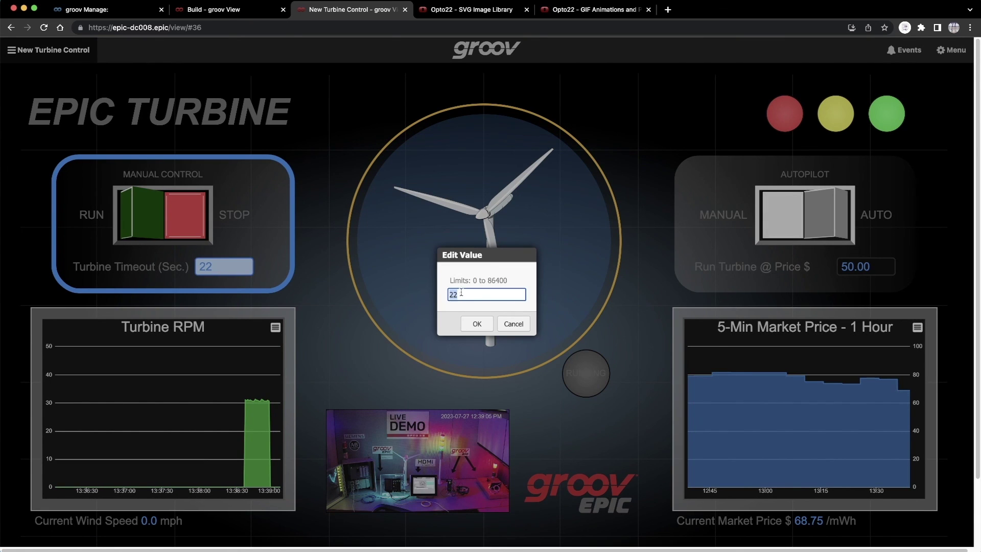
pyautogui.moveTo(461, 297); pyautogui.dragTo(448, 295)
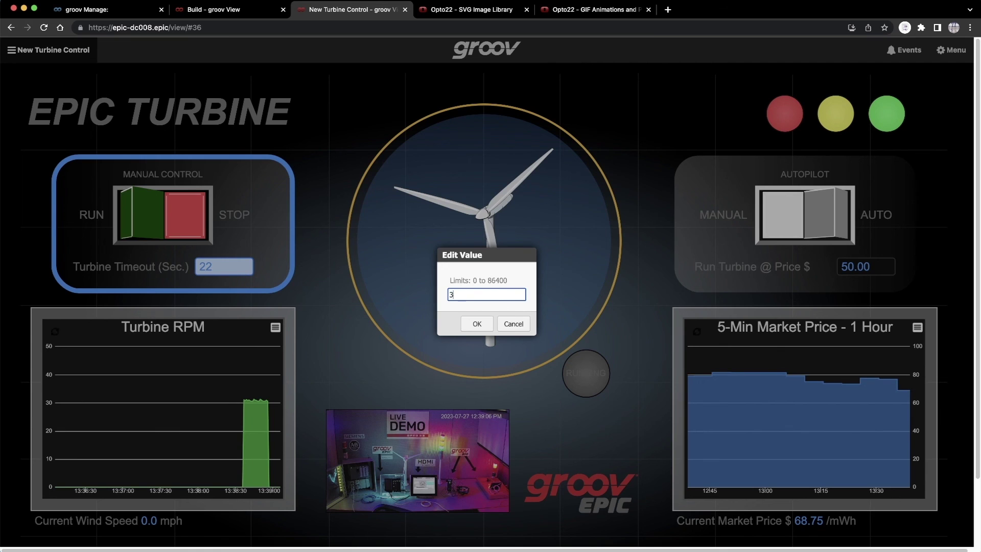
pyautogui.click(478, 324)
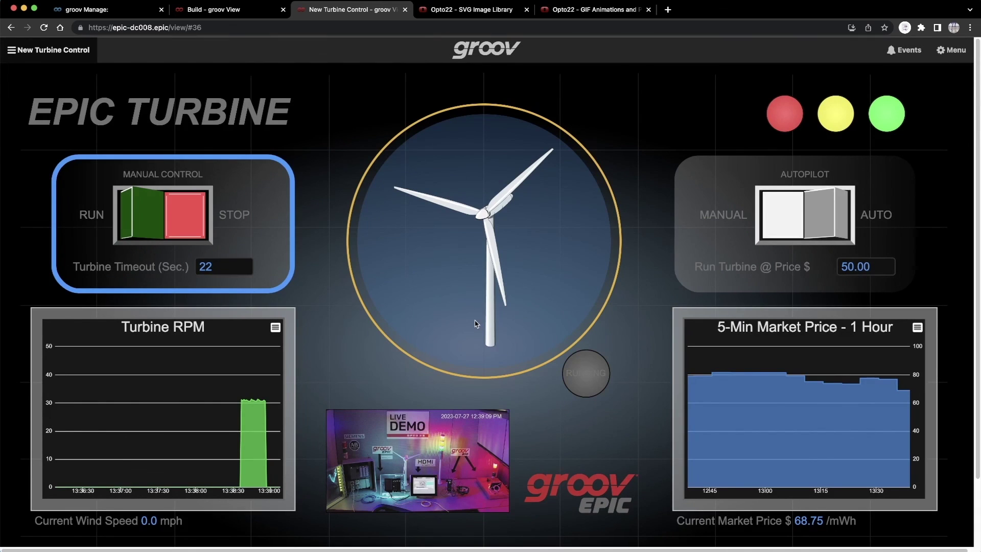
pyautogui.click(146, 225)
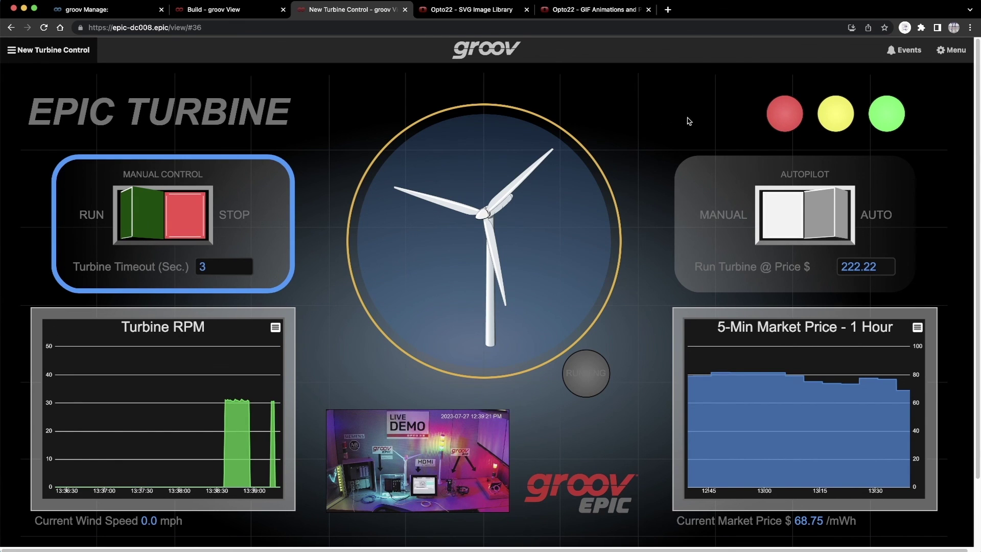
# - Toggle the red, yellow and green stacklight LEDs live, toggling green twice
pyautogui.click(780, 116)
pyautogui.click(833, 116)
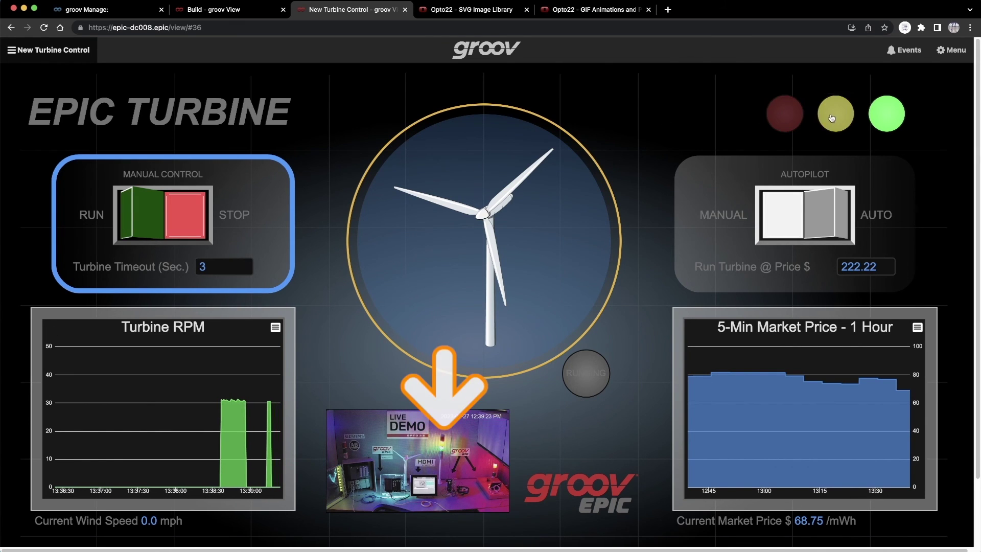
pyautogui.click(882, 122)
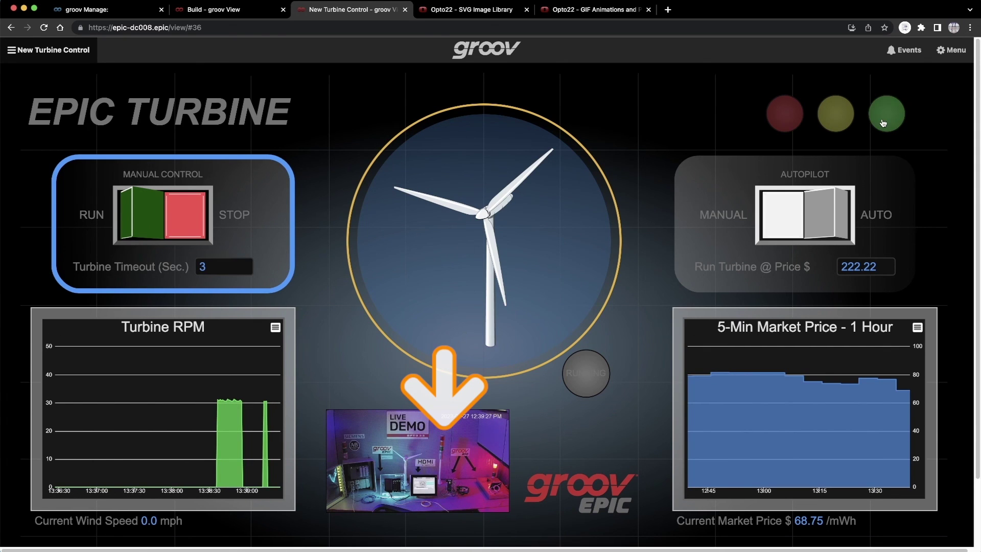
pyautogui.click(883, 123)
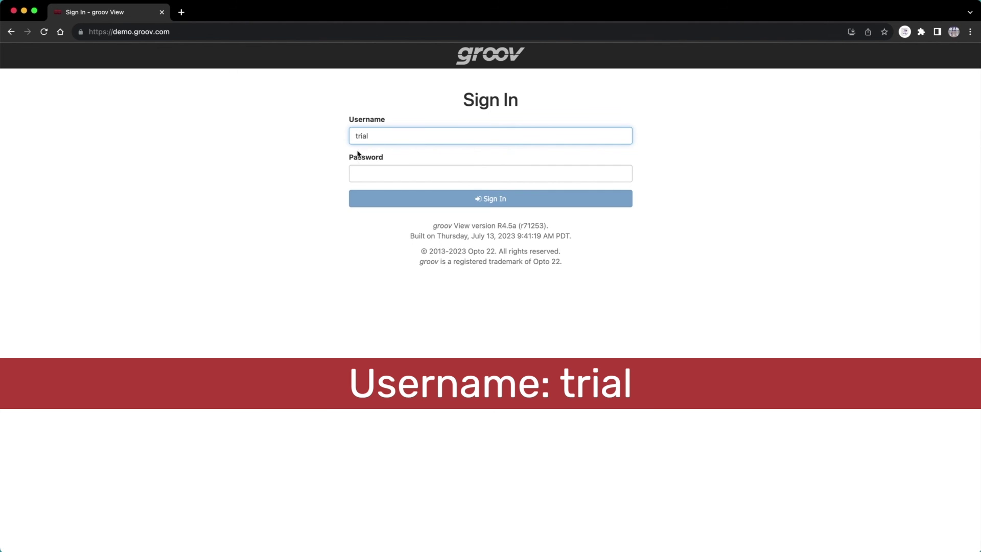
# - Enter the demo account password and sign in to the groov demo
pyautogui.click(365, 175)
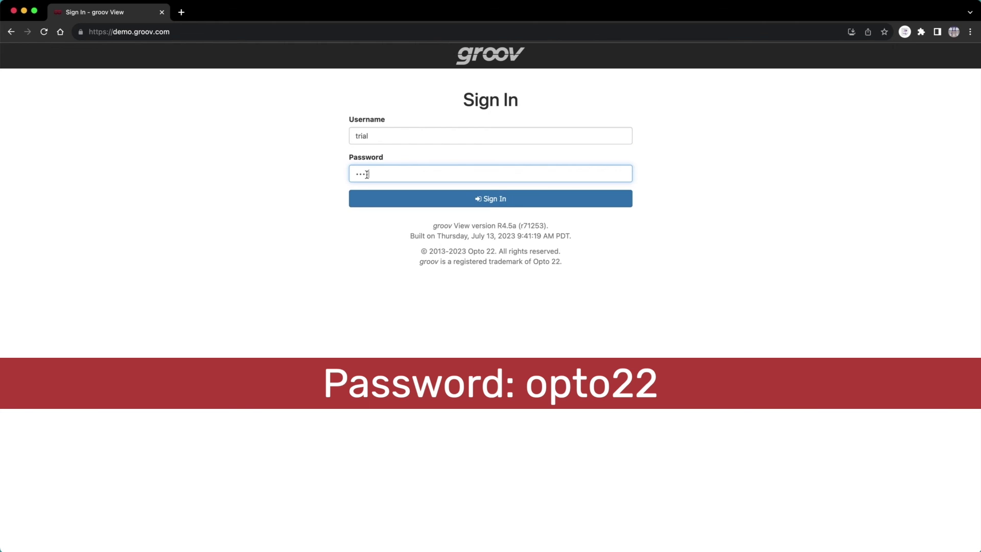
pyautogui.write('22')
pyautogui.click(377, 198)
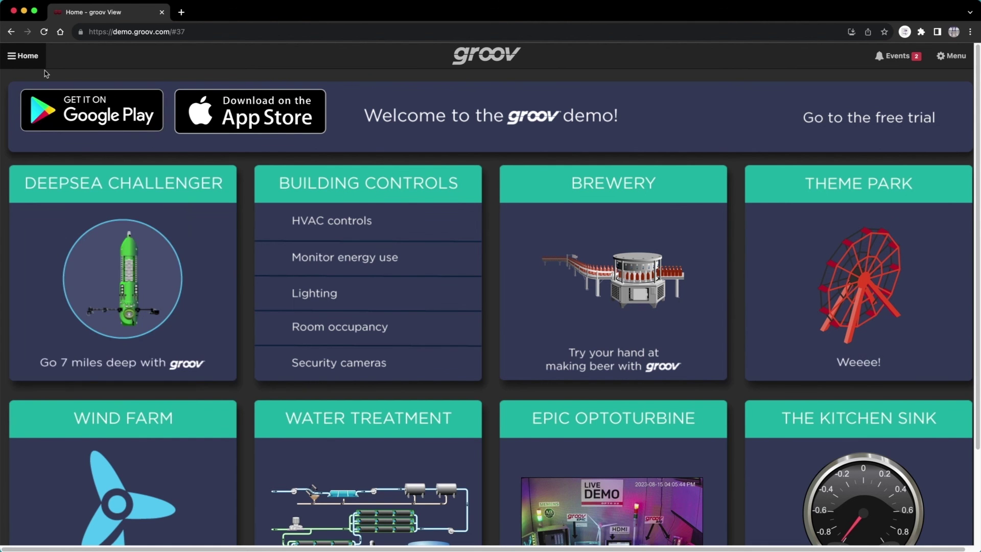
# - Open the EPIC Opto Turbine page from the Sandbox section of the page list
pyautogui.click(23, 56)
pyautogui.moveTo(113, 97); pyautogui.dragTo(117, 397)
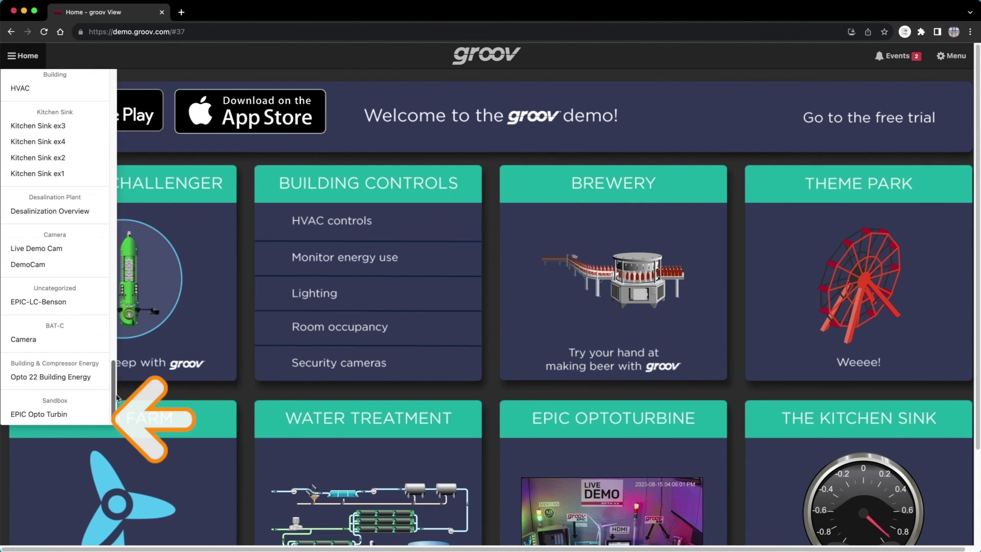
pyautogui.click(51, 415)
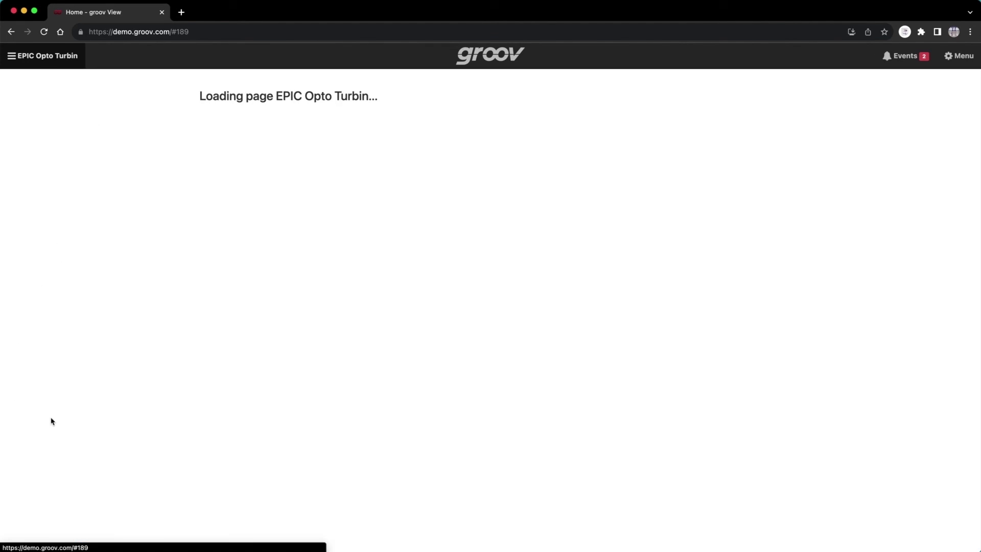
# - Put the demo turbine in manual control and light the red, yellow and green stacklights
pyautogui.click(800, 213)
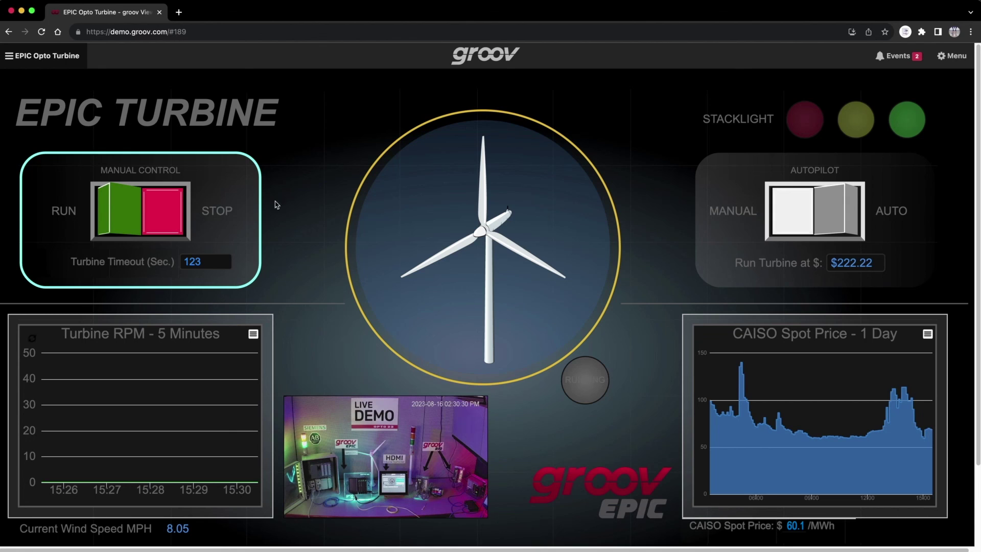
pyautogui.click(809, 128)
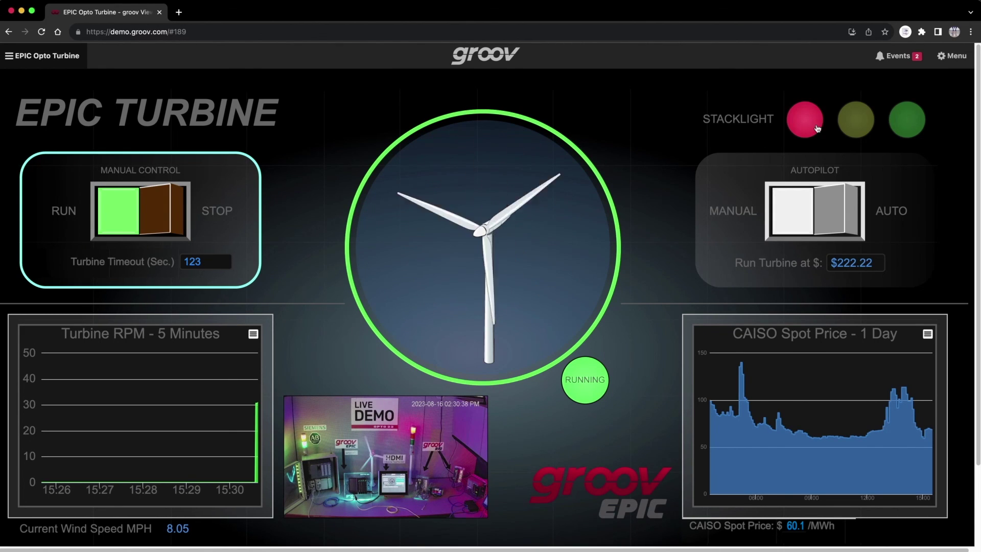
pyautogui.click(863, 128)
pyautogui.click(909, 128)
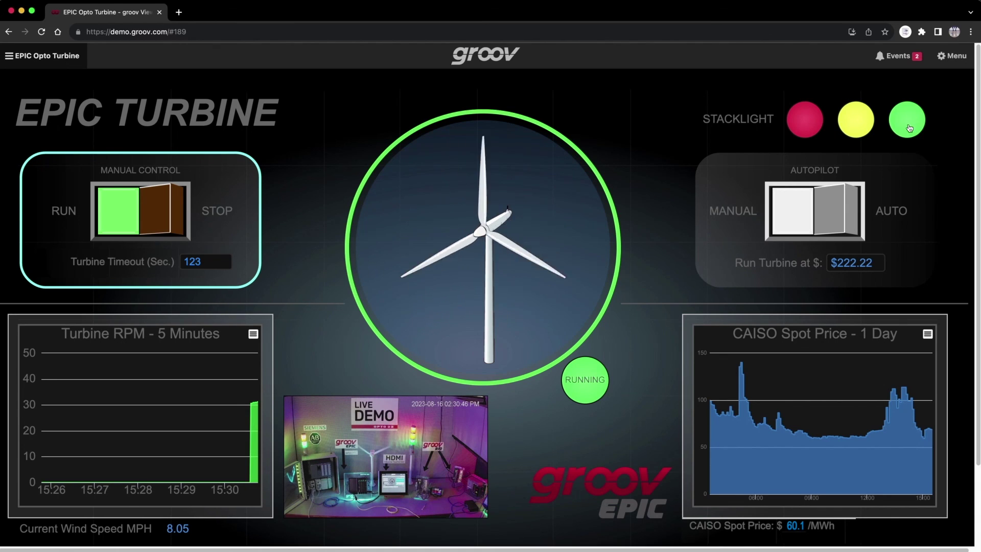
# - Go to the demo Home page and open the Deepsea Challenger demo
pyautogui.click(9, 56)
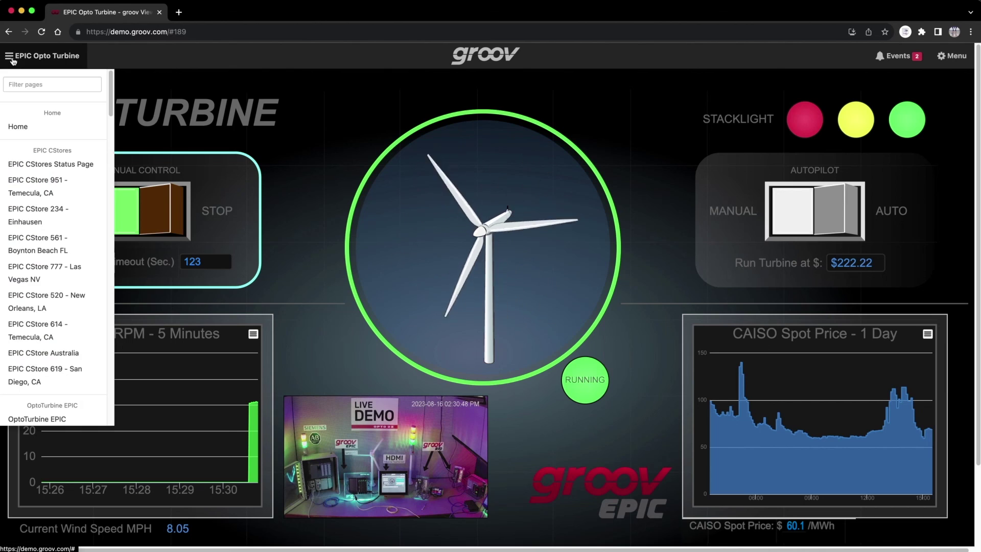
pyautogui.click(9, 132)
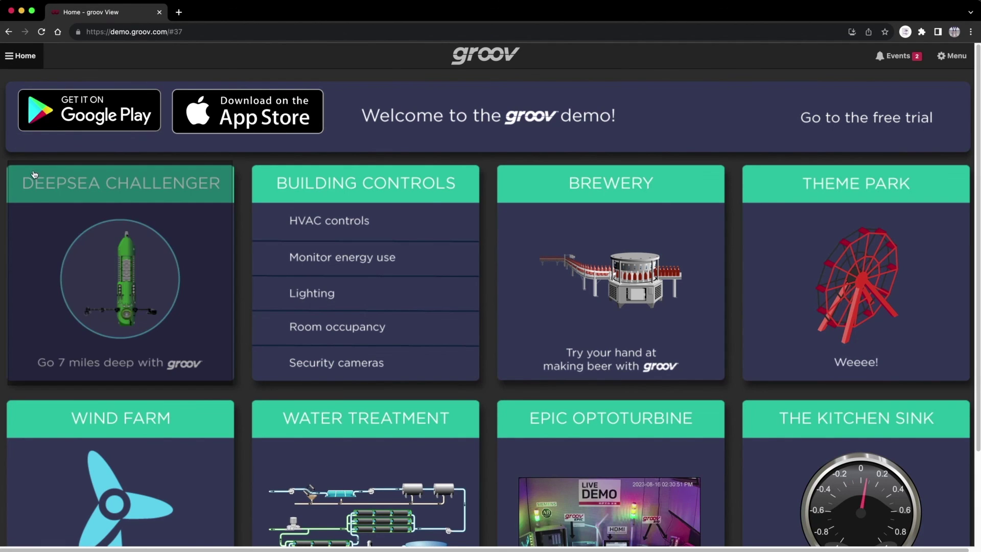
pyautogui.click(34, 179)
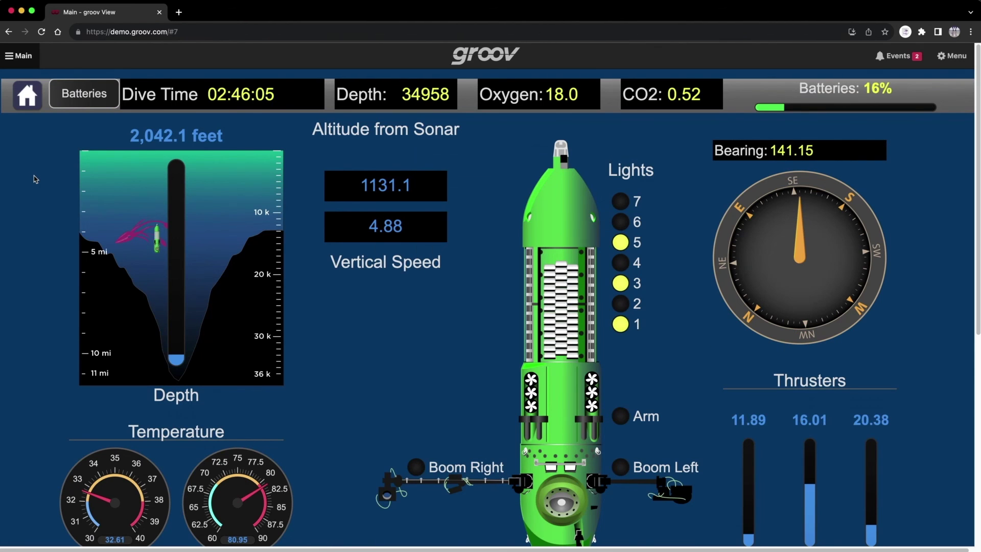